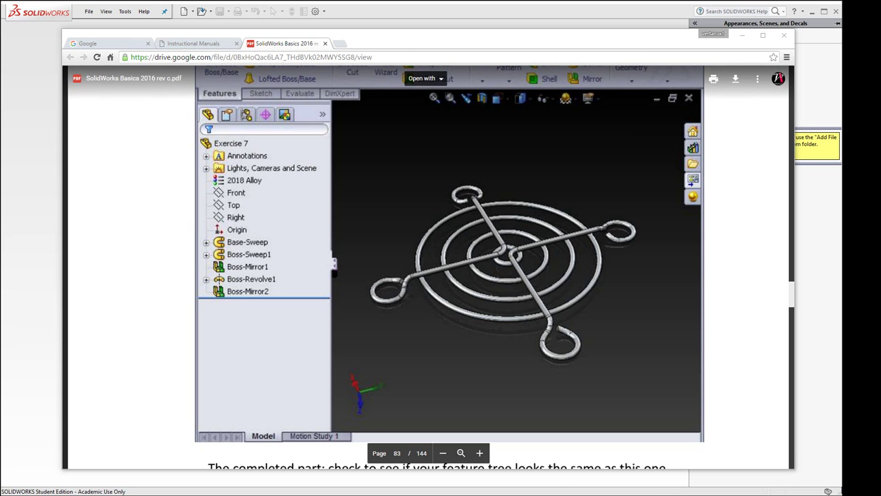
Step: Zoom out the PDF, scroll back to page 77 (Exercise 7, step 1), then return to SOLIDWORKS
click(442, 452)
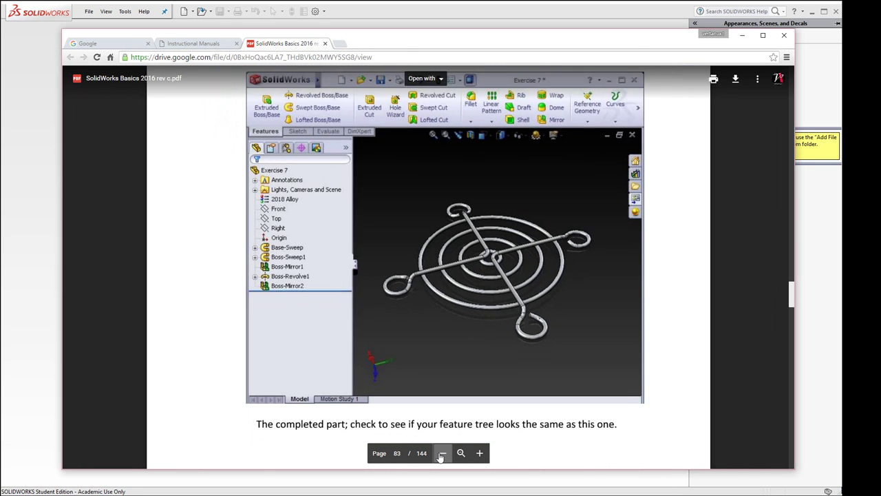
scroll(513, 339, up, 15)
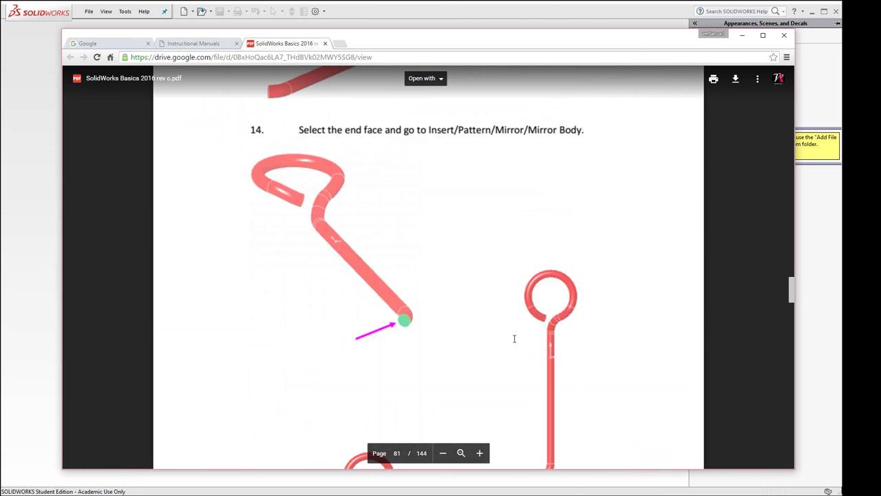
scroll(513, 339, up, 10)
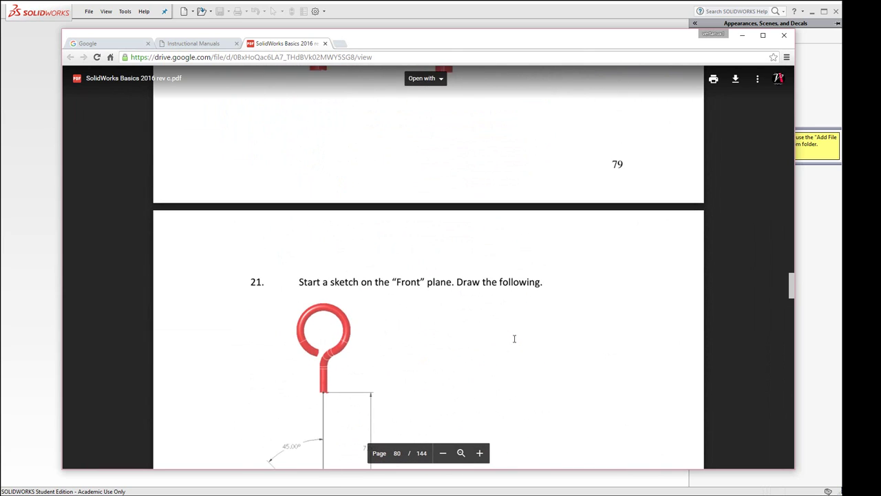
scroll(513, 339, up, 10)
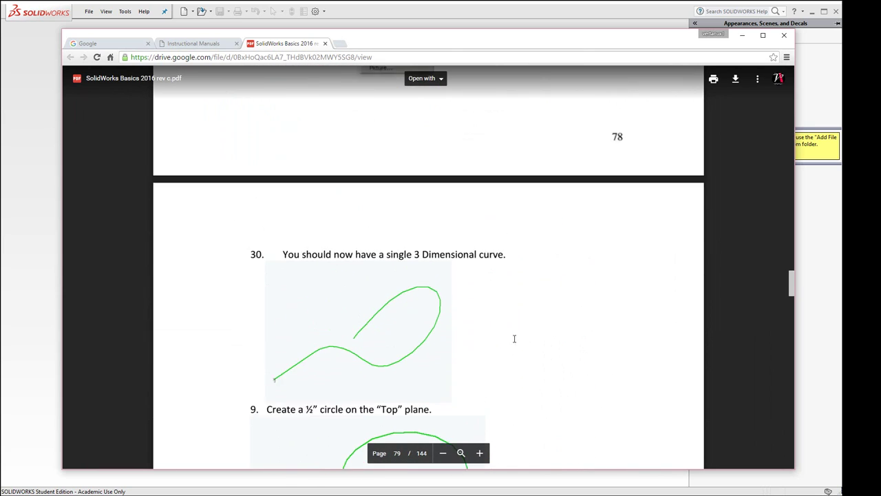
scroll(513, 339, up, 10)
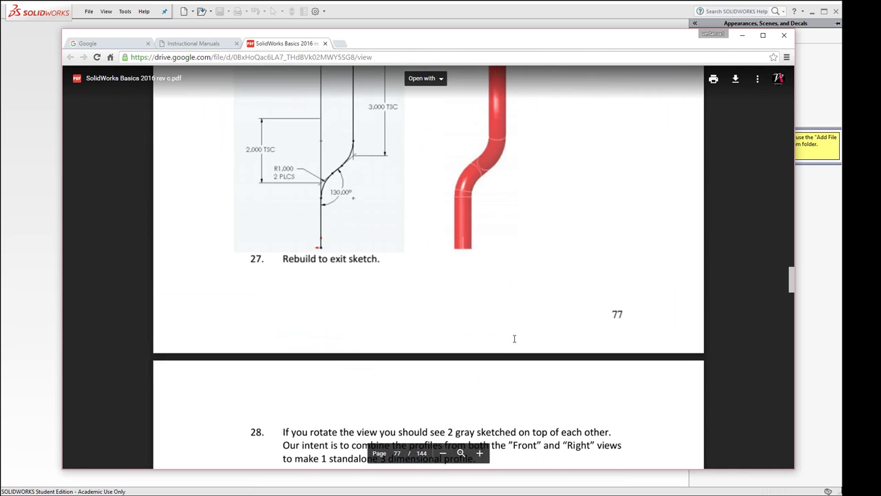
scroll(514, 338, up, 3)
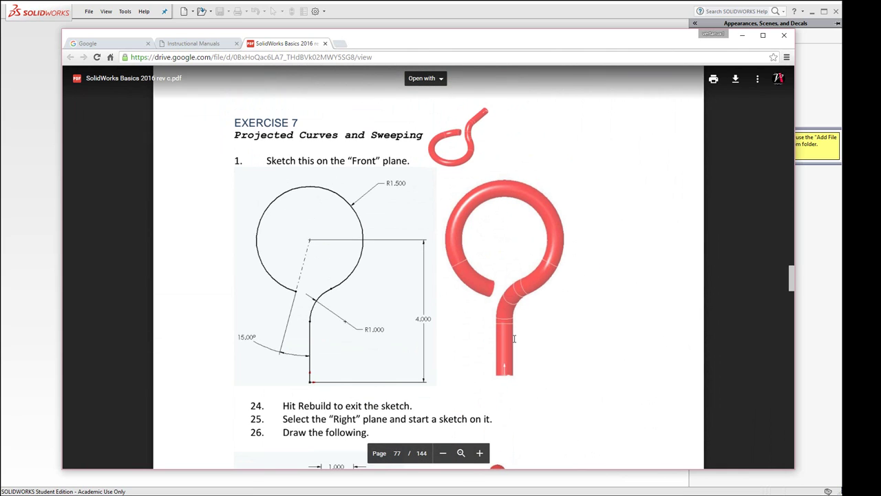
scroll(514, 338, down, 3)
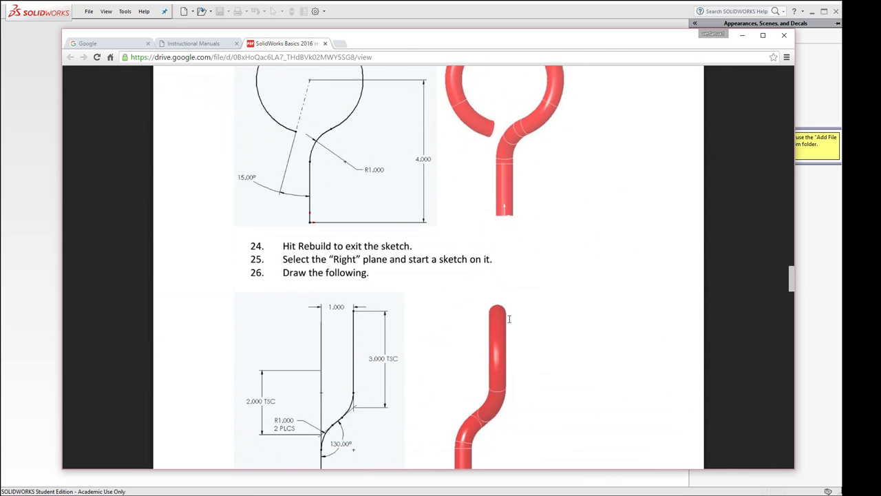
scroll(509, 319, up, 1)
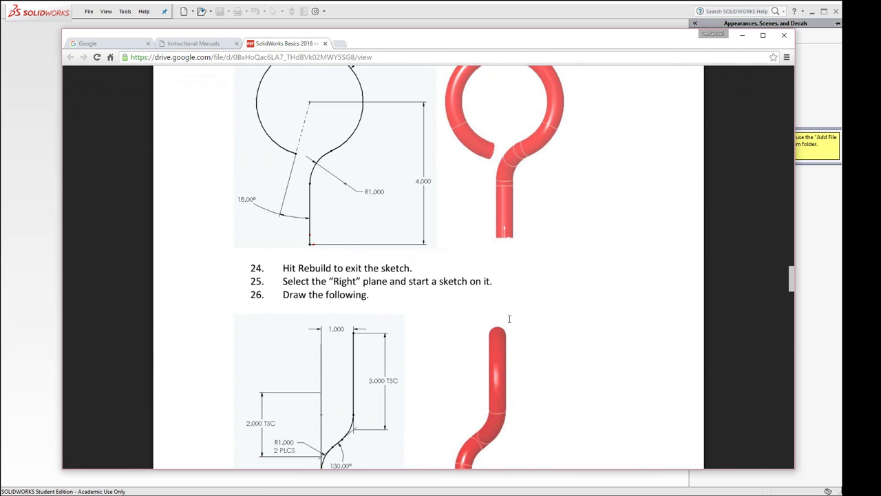
scroll(509, 318, up, 3)
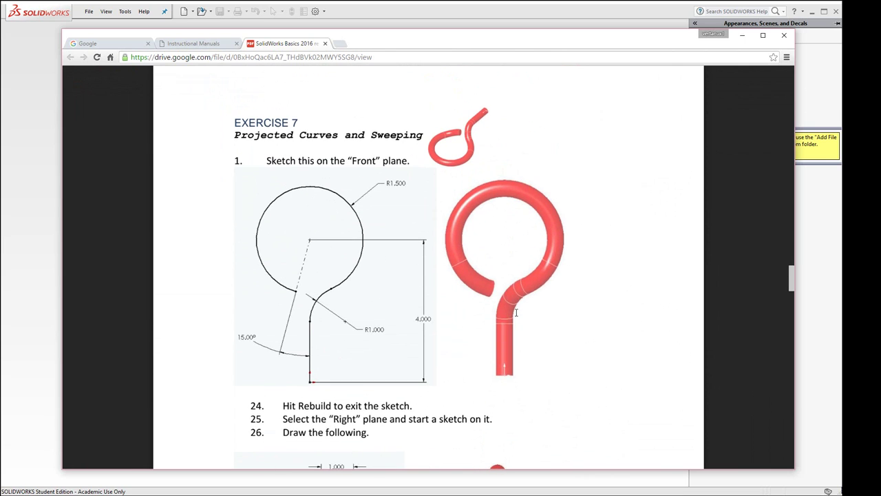
click(818, 284)
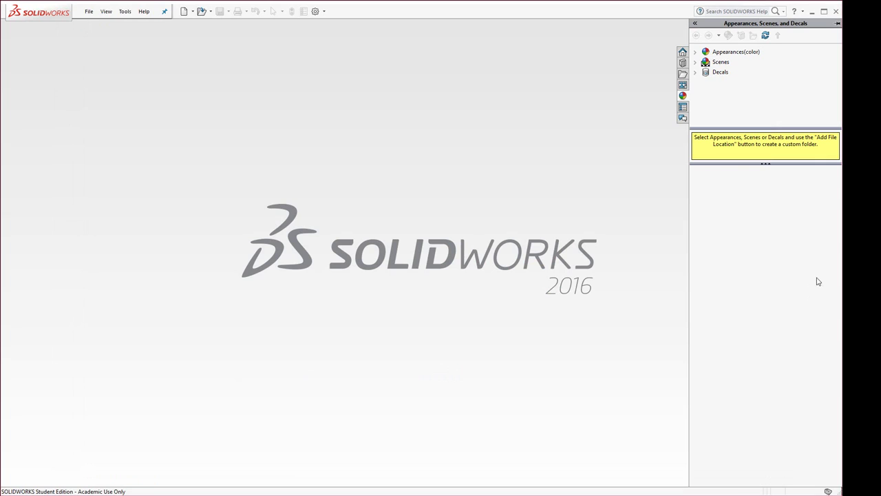
Step: Create a new part, Part1, and select its Front Plane for sketching
click(184, 11)
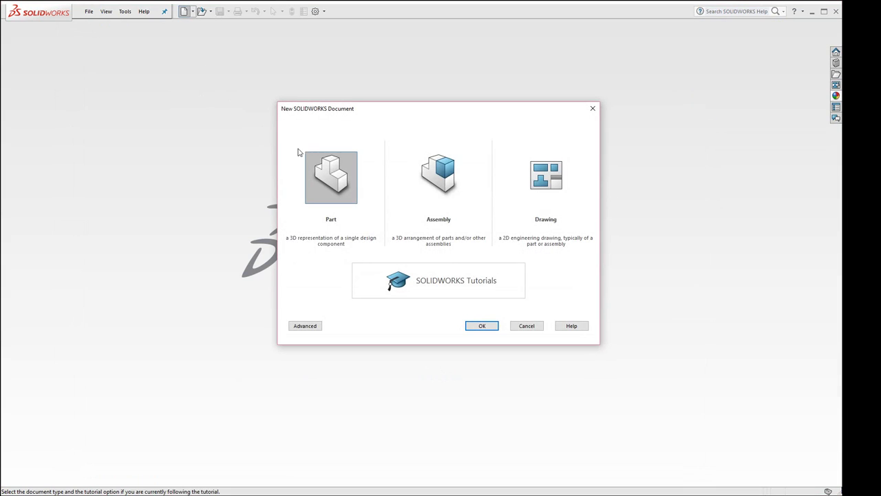
click(480, 325)
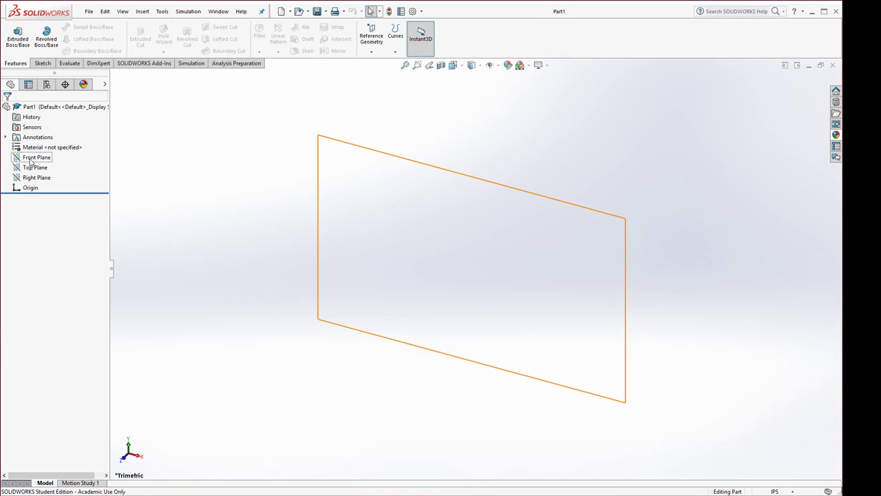
click(31, 158)
Step: In Sketch1 on the Front Plane, draw a 1.36 in vertical line rising from the origin
click(39, 149)
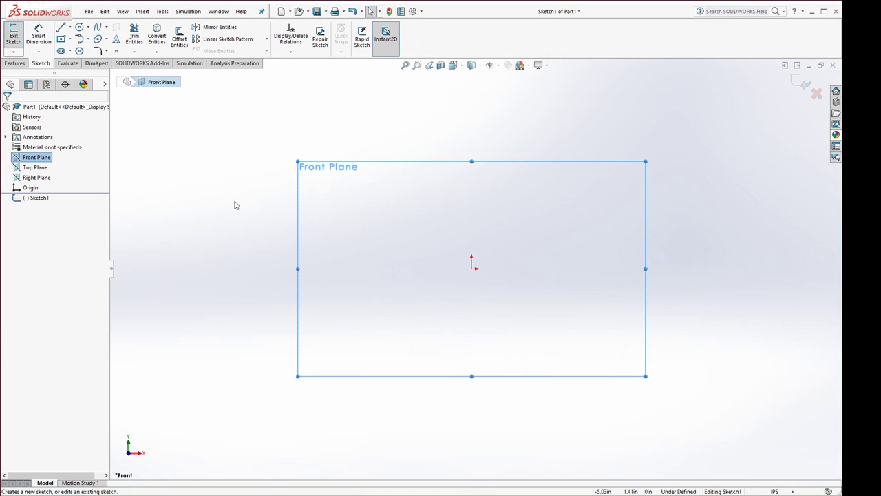
click(62, 27)
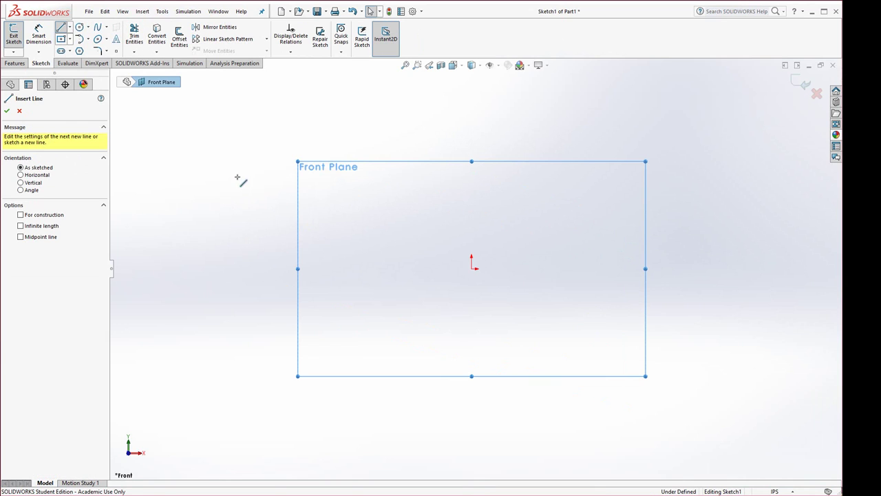
click(471, 269)
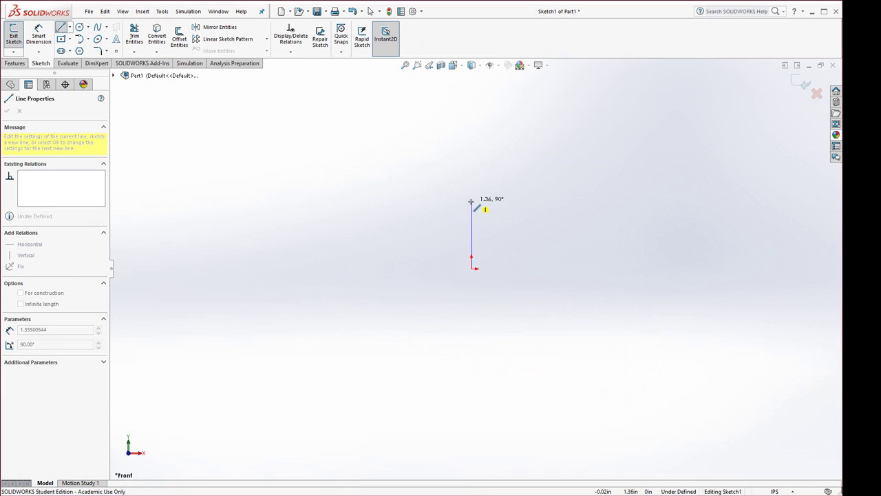
click(471, 201)
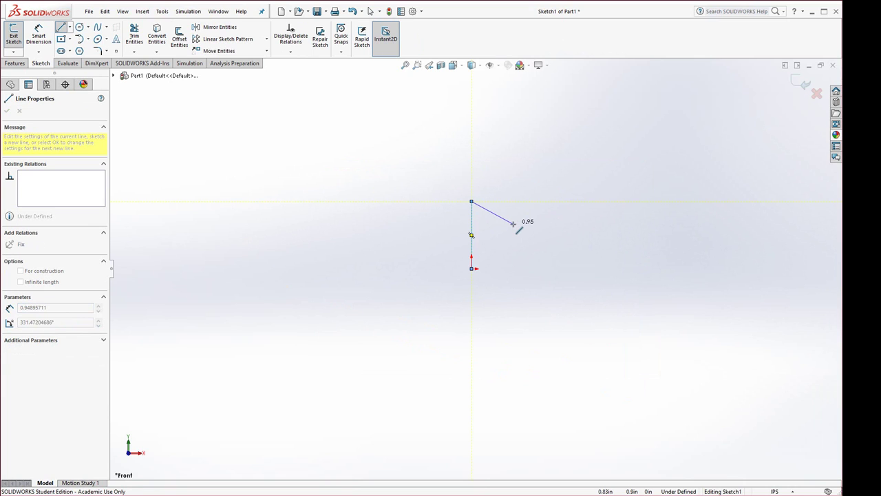
key(Escape)
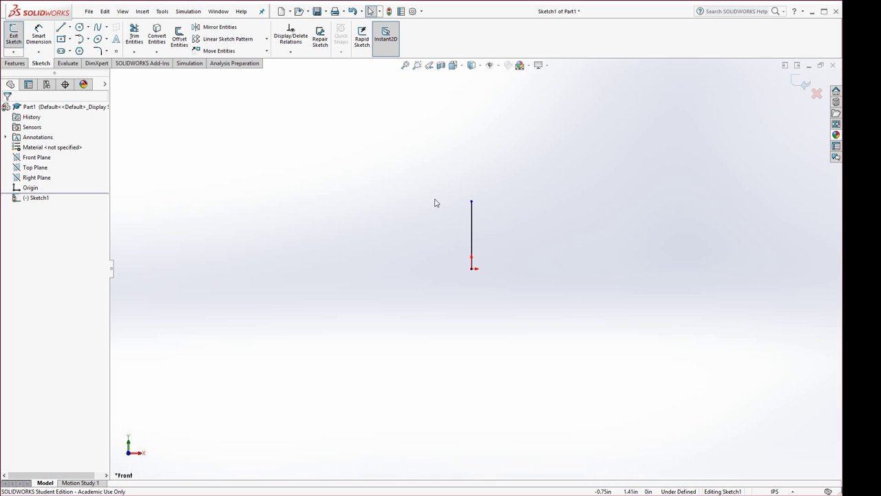
click(89, 41)
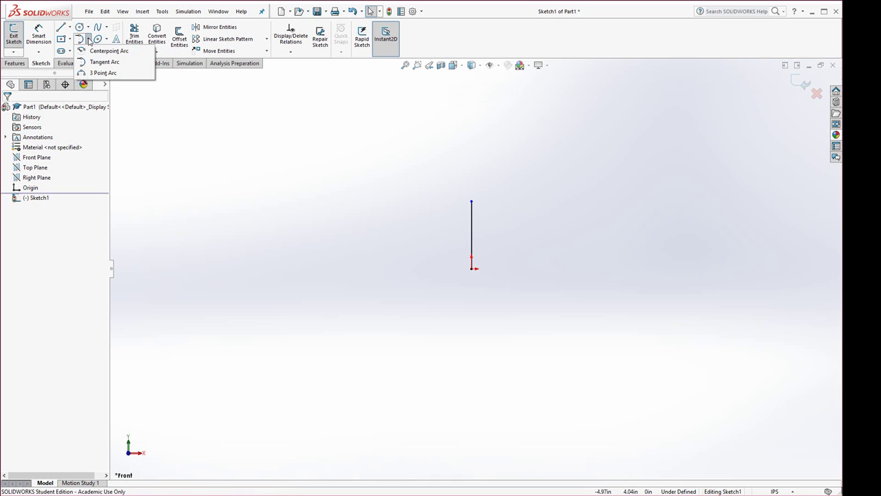
Step: Draw a roughly 329° centerpoint arc from the line's top, open at lower left, then zoom to fit
click(97, 50)
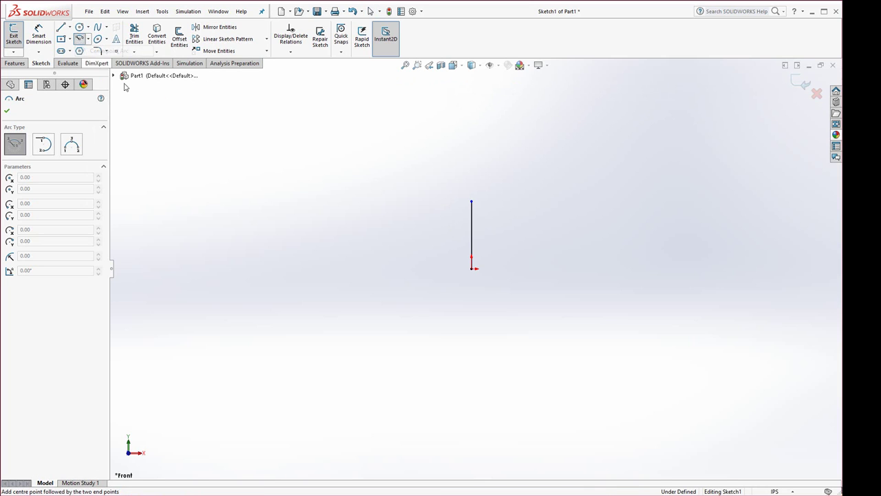
click(471, 141)
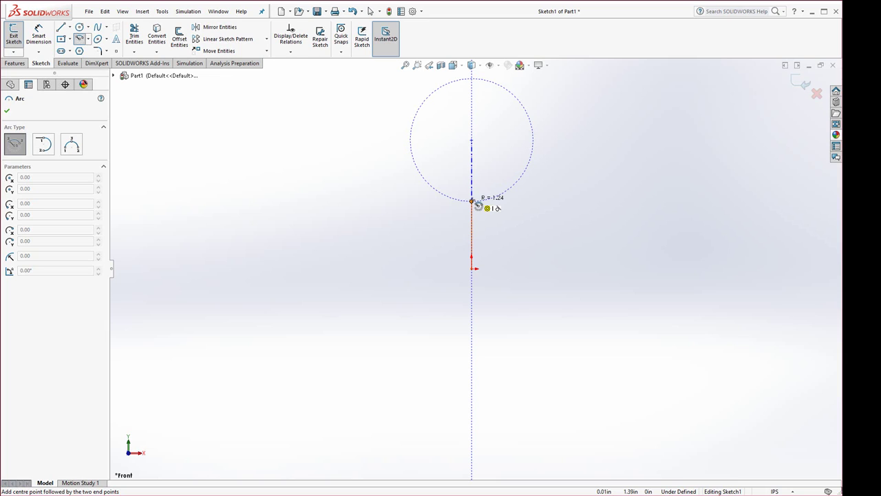
click(472, 201)
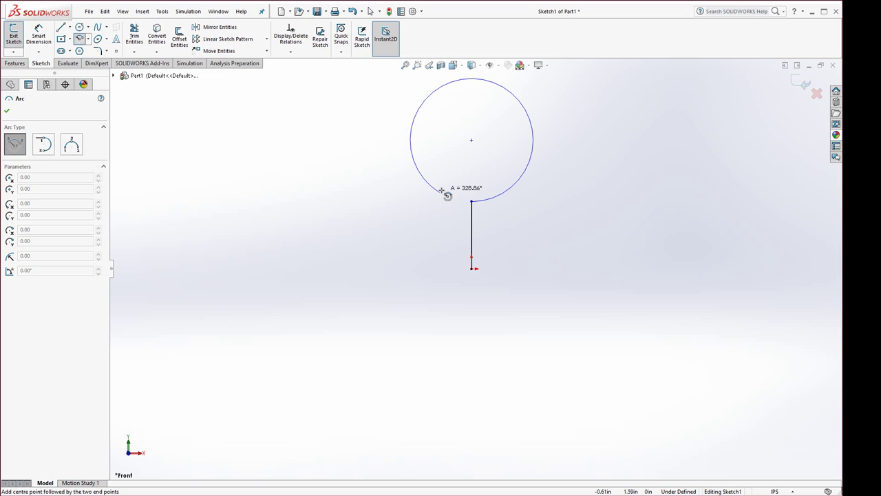
click(441, 191)
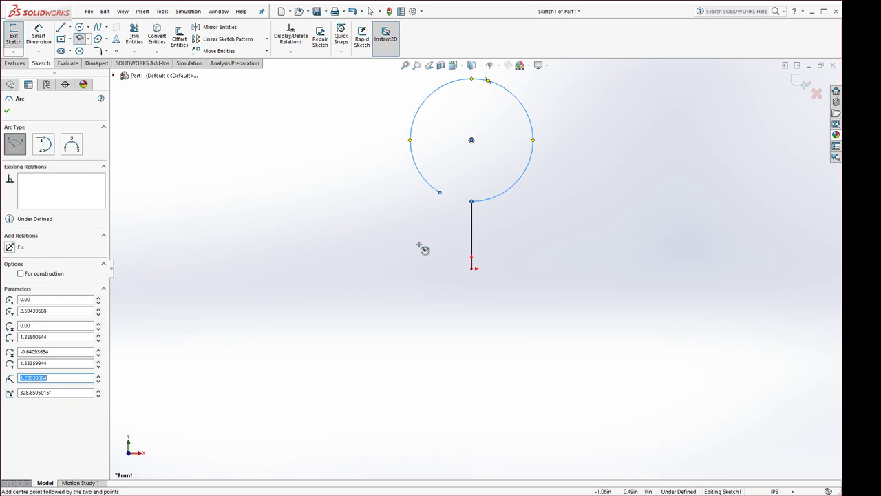
key(Escape)
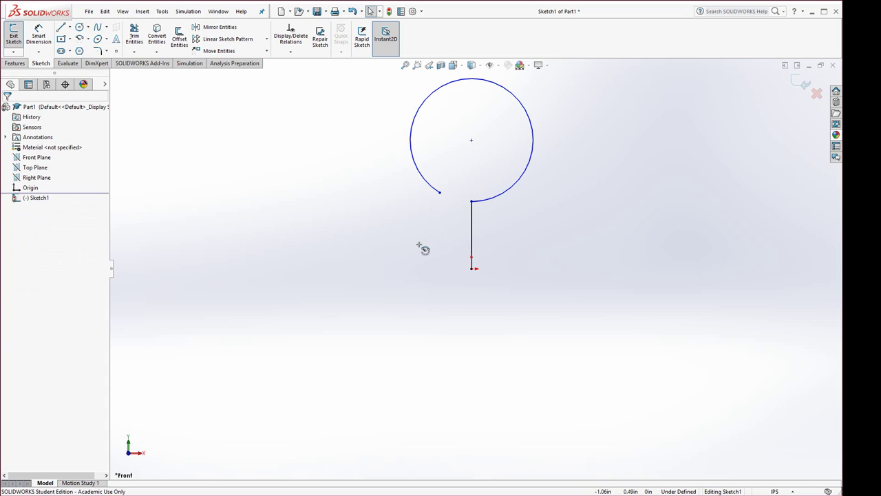
key(f)
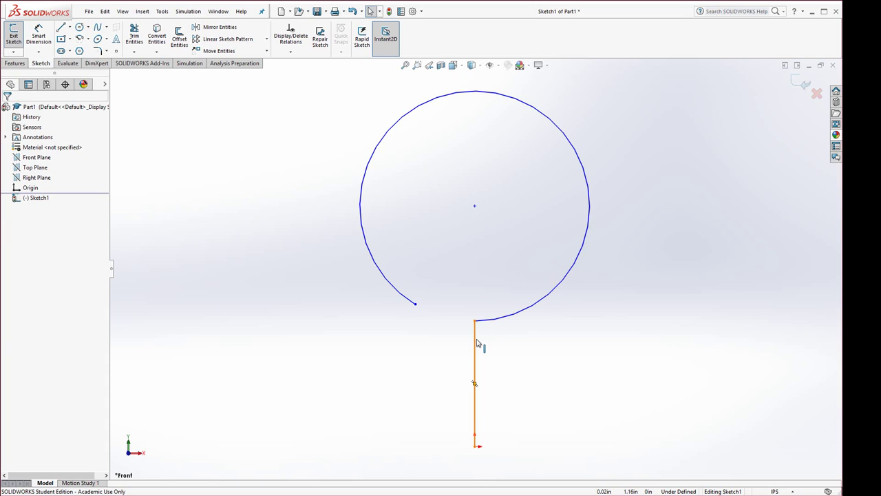
Step: Add a Coincident relation between the arc's centre point and the vertical line
click(475, 360)
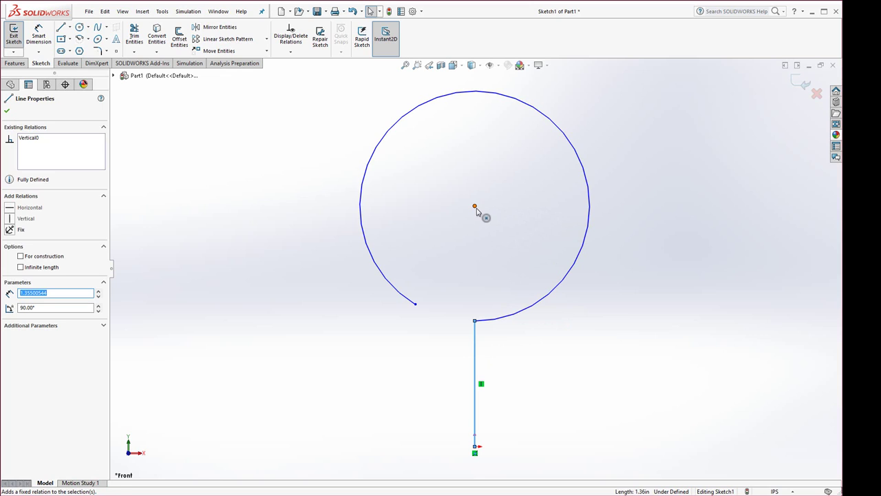
ctrl+click(475, 207)
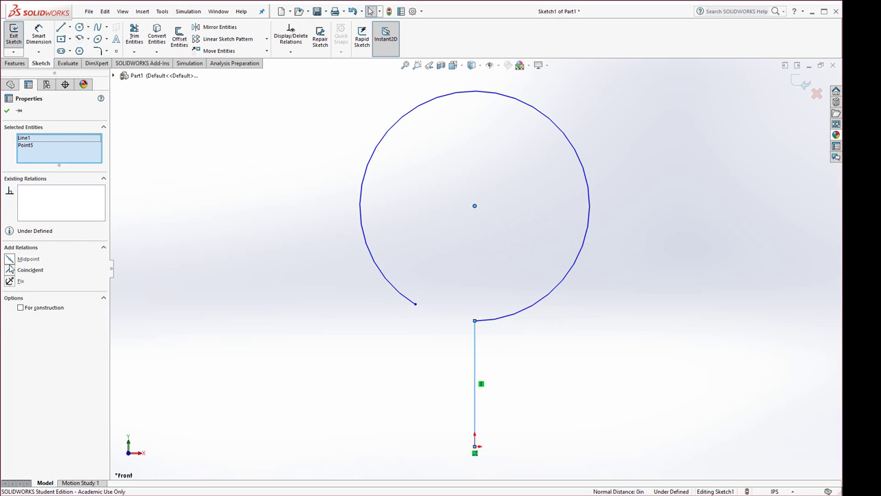
click(12, 270)
click(202, 290)
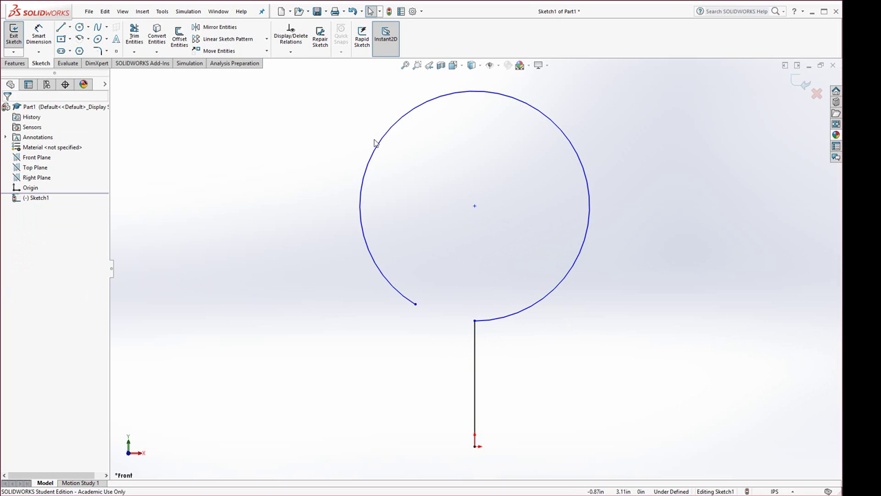
click(38, 34)
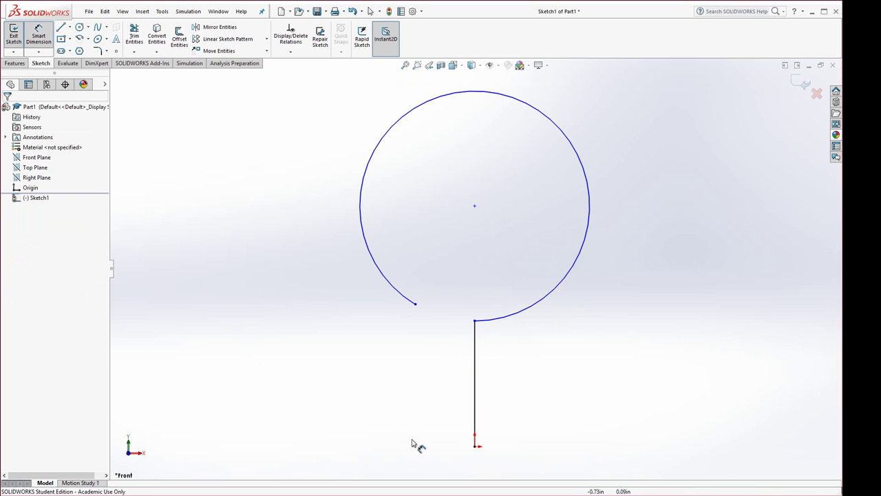
Step: Dimension the arc centre's height above the line's bottom endpoint as 4.00 in
click(475, 447)
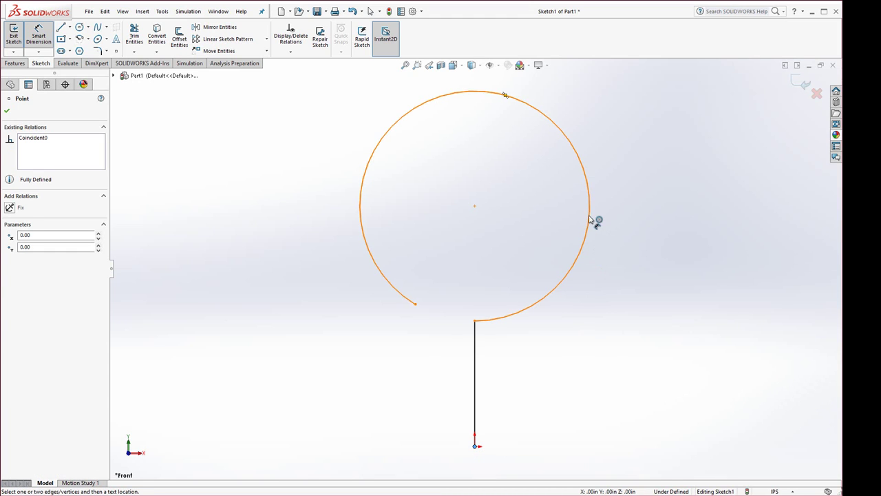
click(596, 222)
click(681, 327)
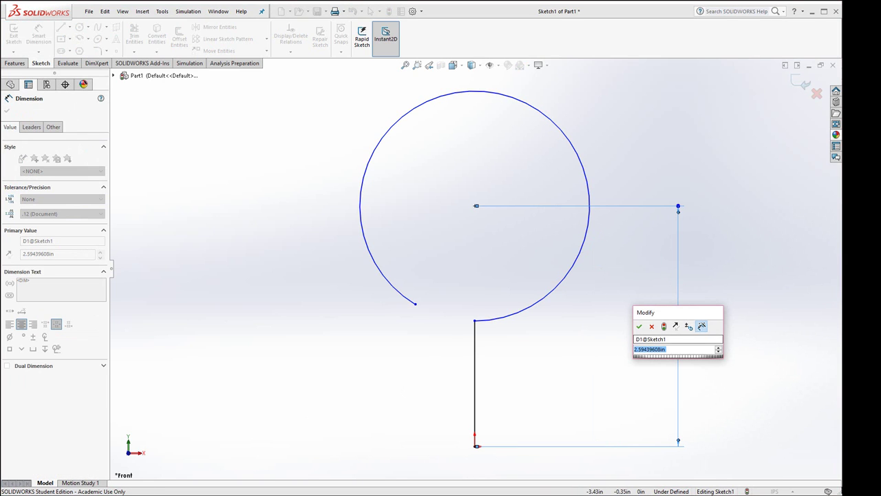
key(alt+Tab)
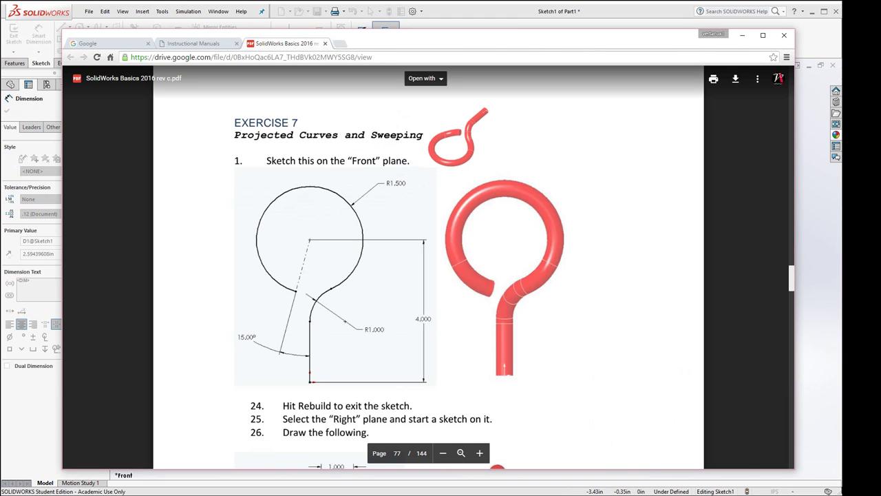
key(alt+Tab)
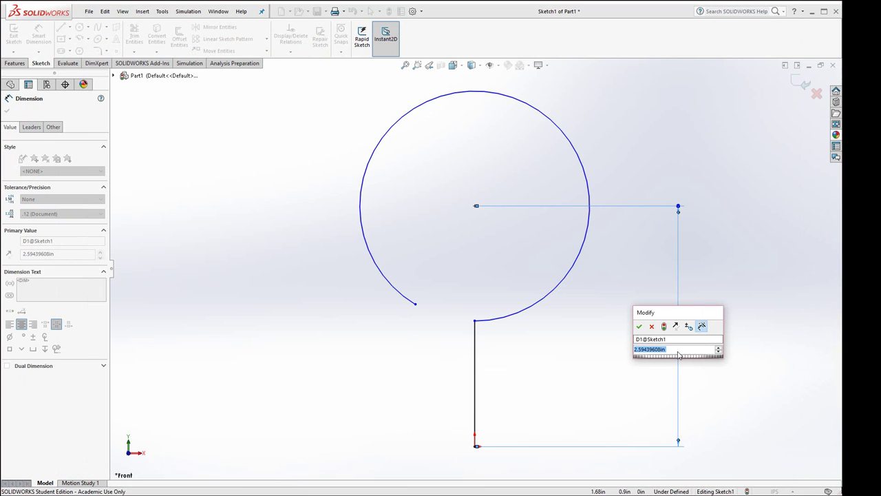
text(4)
key(Return)
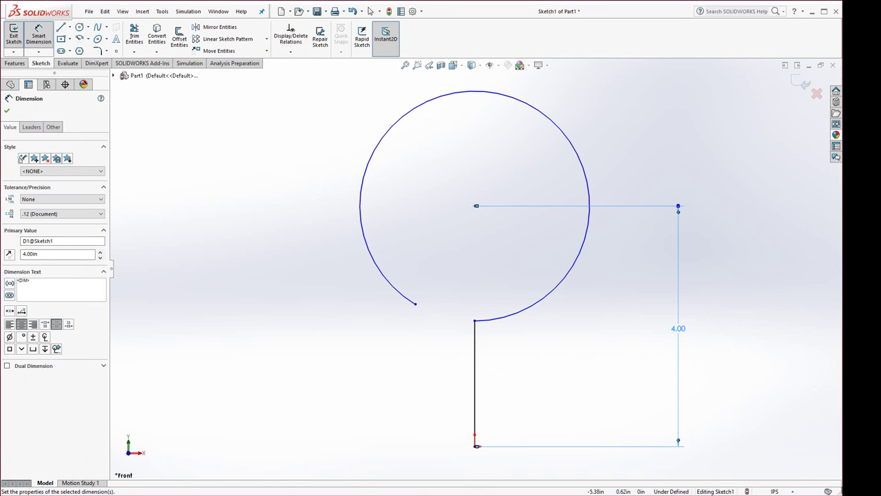
key(alt+Tab)
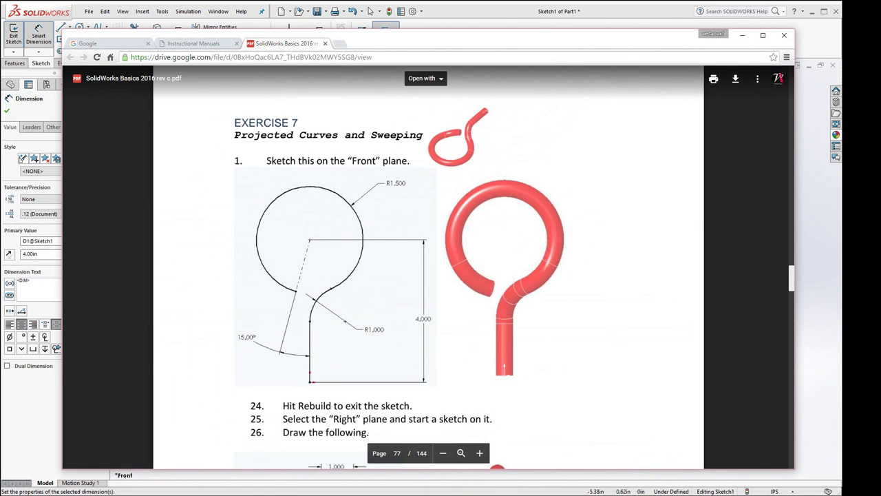
key(alt+Tab)
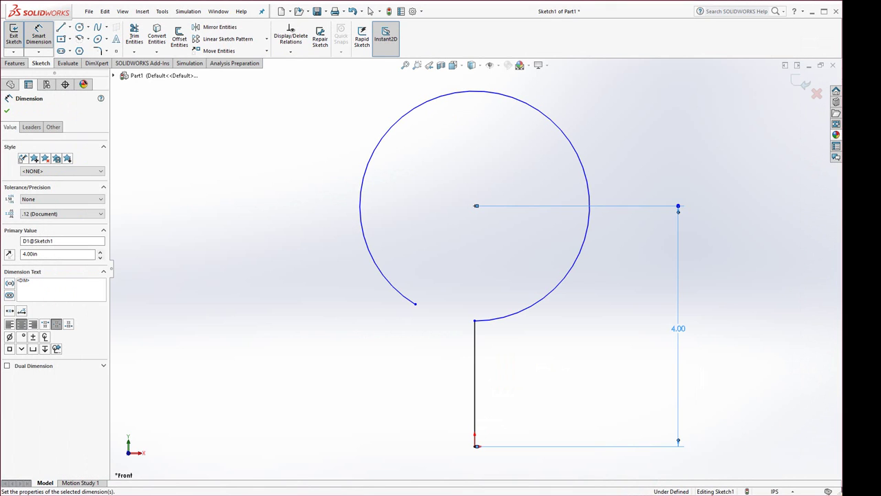
Step: Dimension the large arc's radius as R1.50 in
click(571, 140)
click(571, 138)
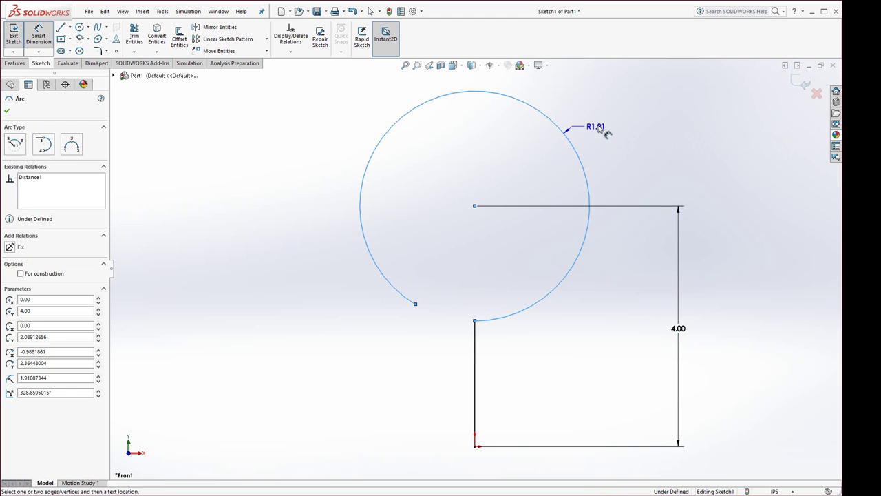
click(623, 95)
text(1.5)
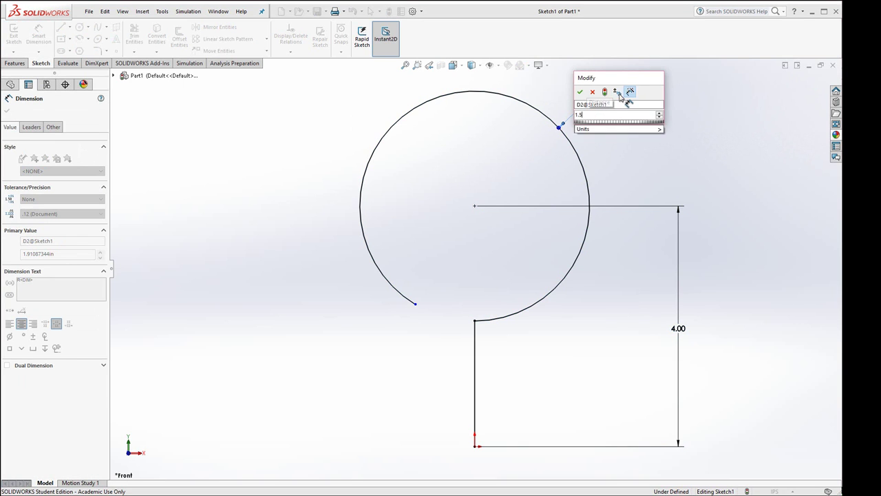
key(Return)
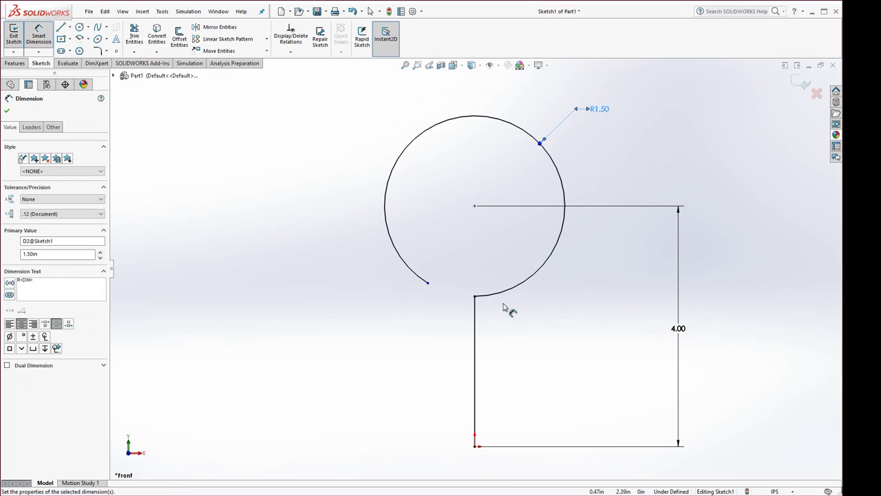
click(428, 283)
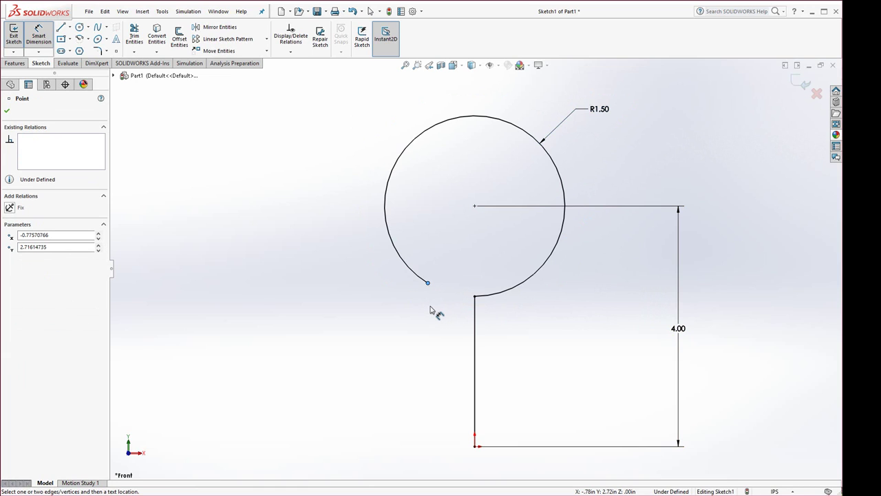
Step: Set a 15.00° angle dimension between the arc's lower endpoint and the vertical line
click(475, 298)
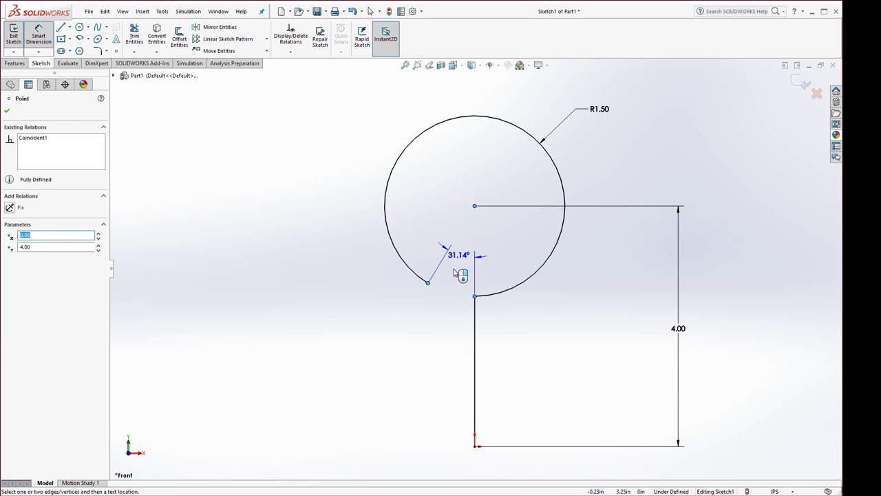
click(441, 342)
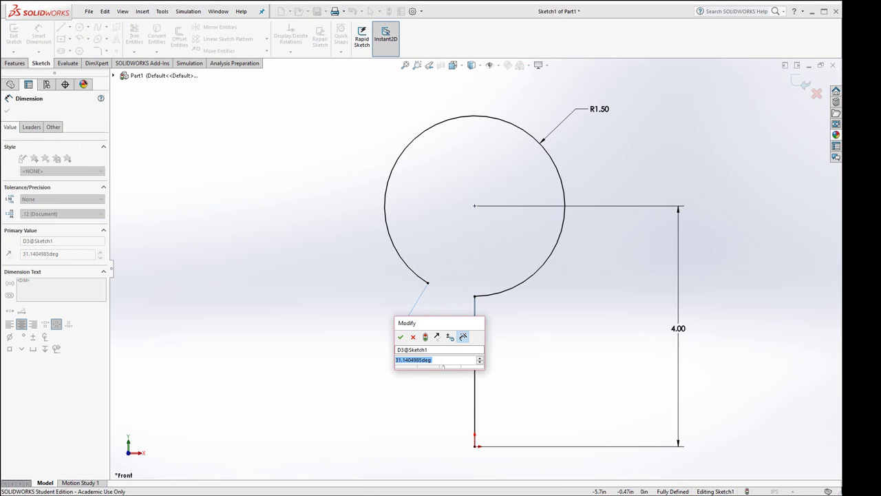
key(alt+Tab)
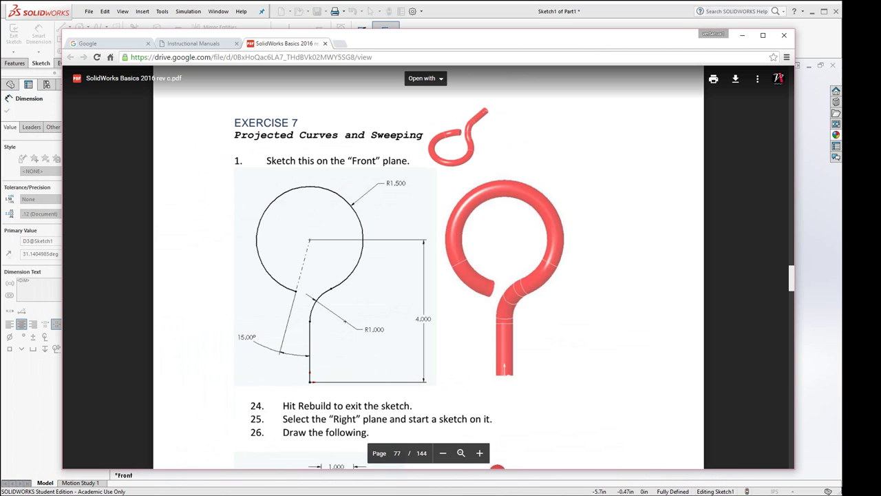
key(alt+Tab)
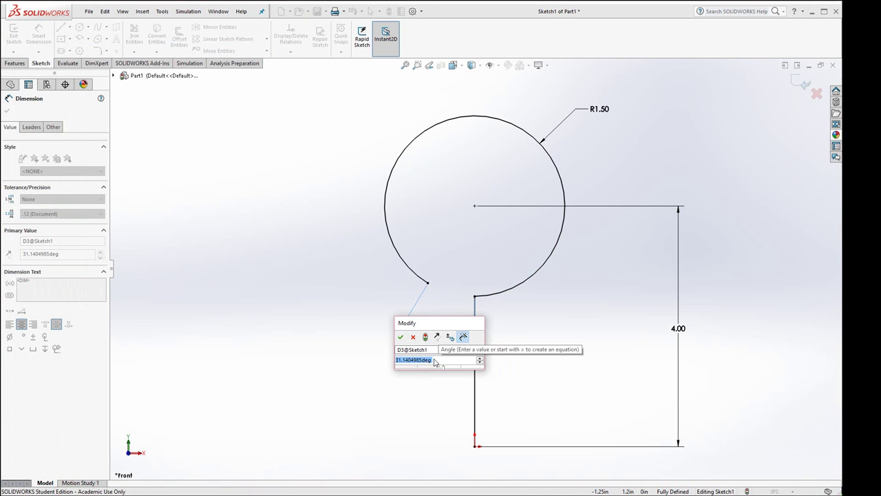
text(15)
key(Return)
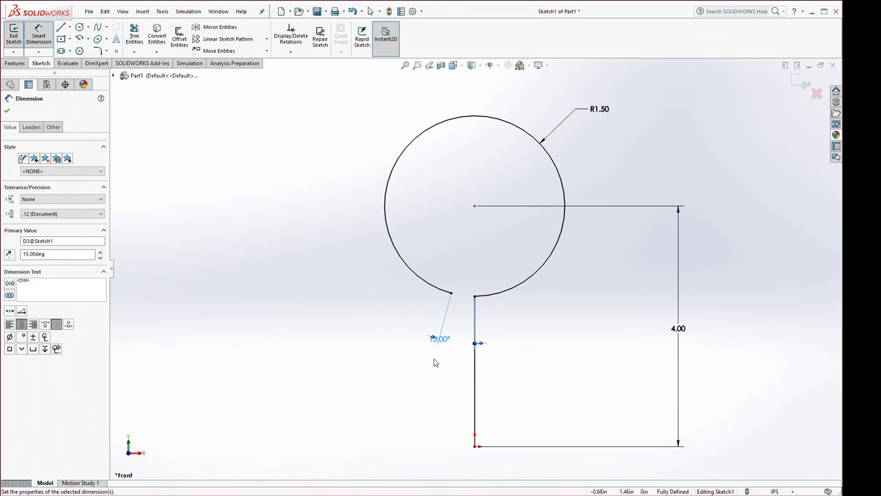
drag(446, 344, 467, 349)
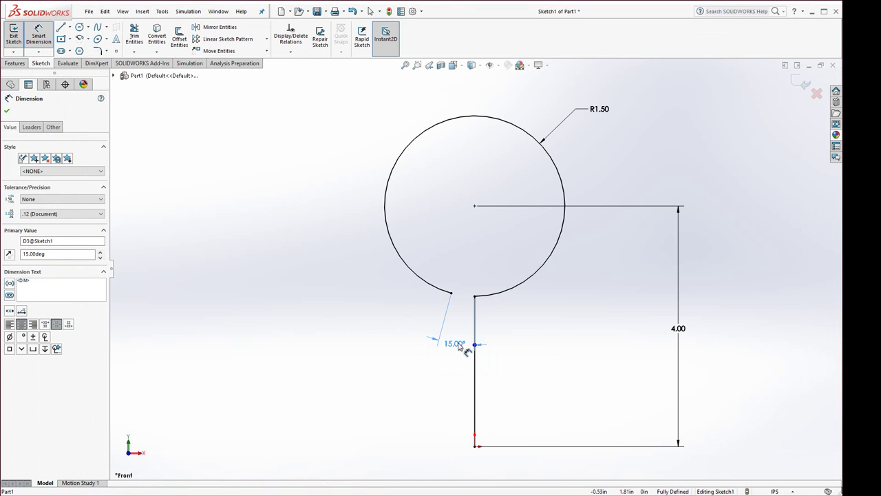
click(444, 383)
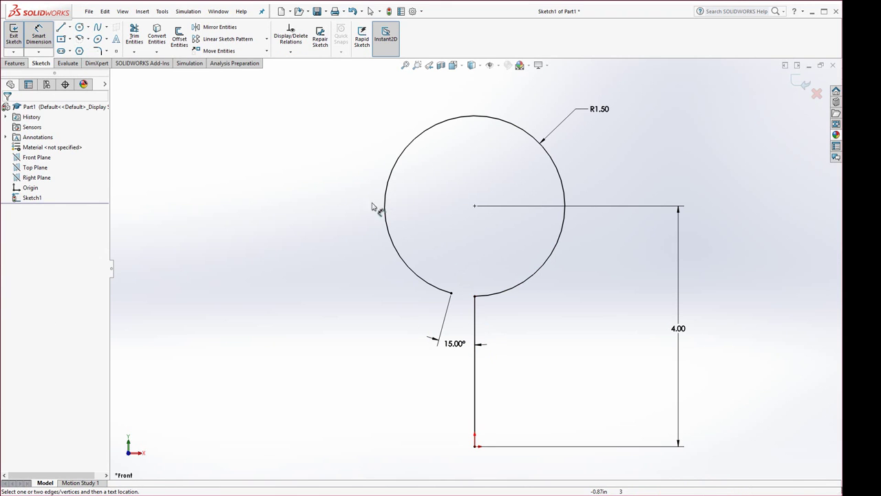
Step: Fillet the line–arc corner with R1.00 in and rebuild to exit Sketch1
click(98, 52)
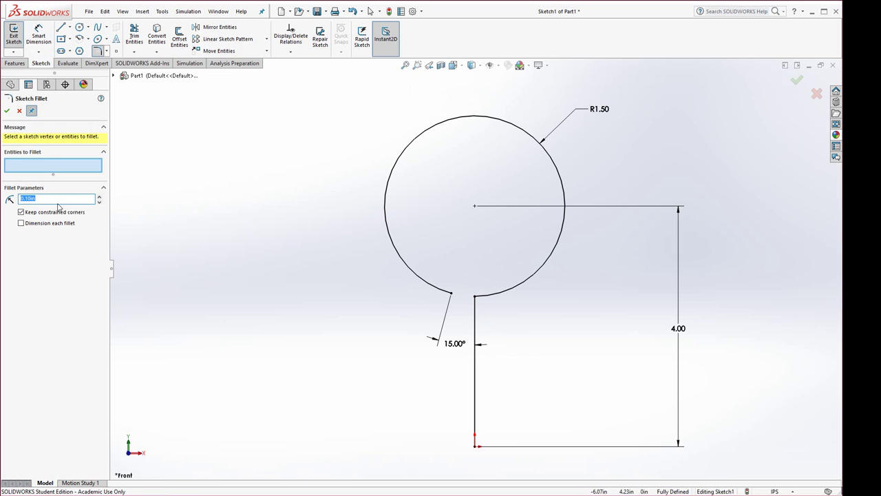
click(475, 298)
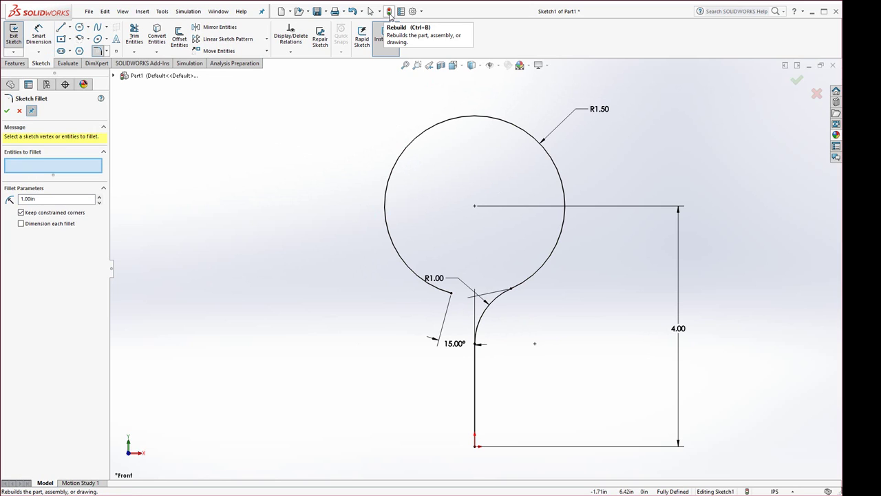
click(389, 12)
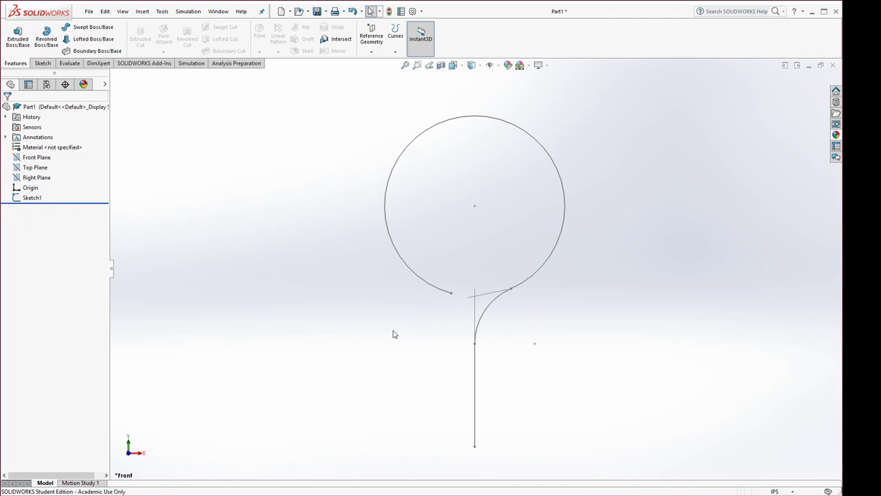
Step: Open Sketch2 on the Right Plane and switch to the Right view orientation
mouse_move(394, 334)
middle_down()
mouse_move(353, 230)
mouse_move(254, 266)
mouse_move(418, 348)
mouse_move(354, 385)
middle_up()
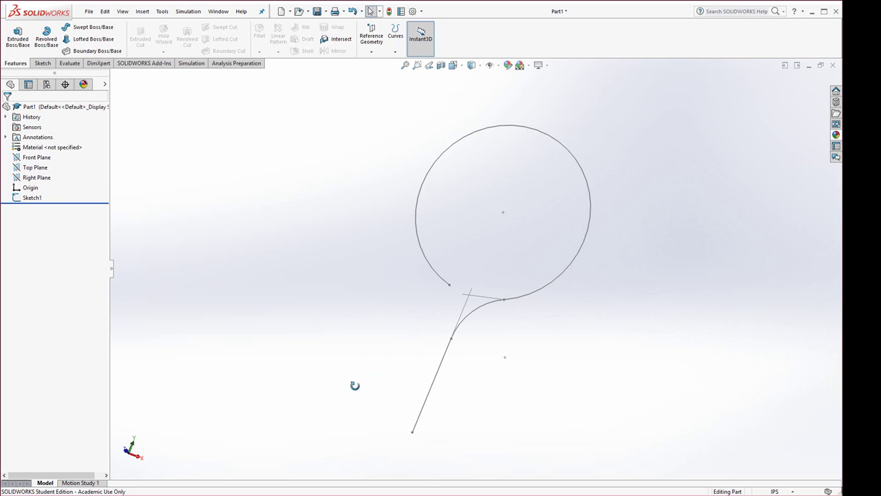
click(32, 178)
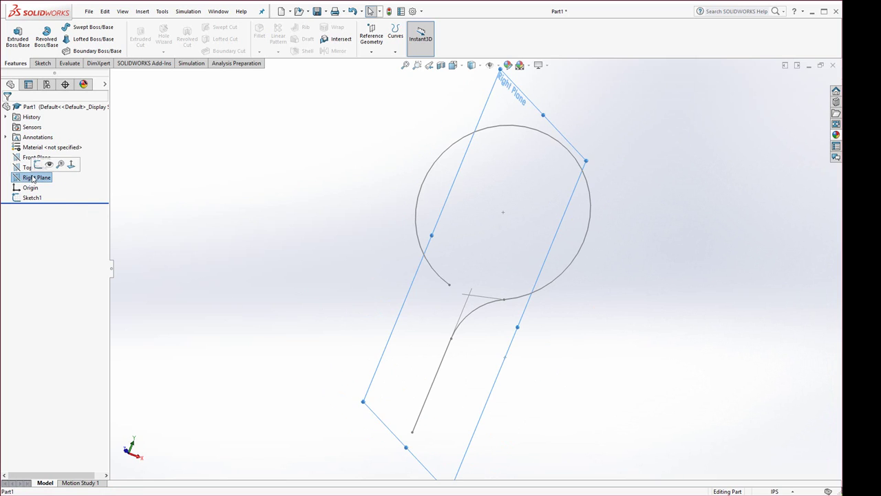
click(37, 164)
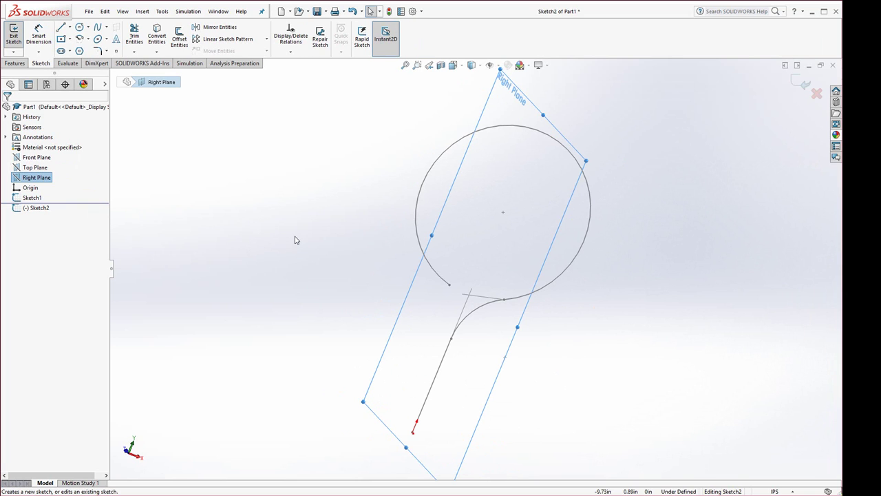
key(space)
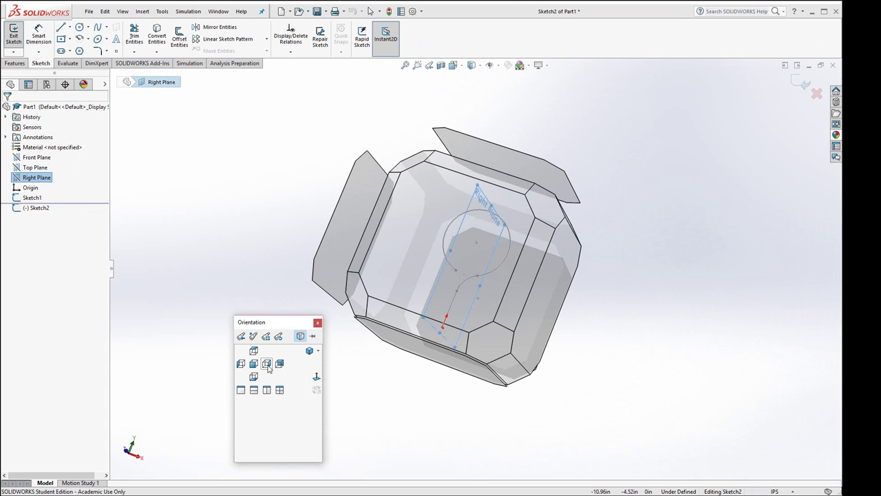
click(267, 365)
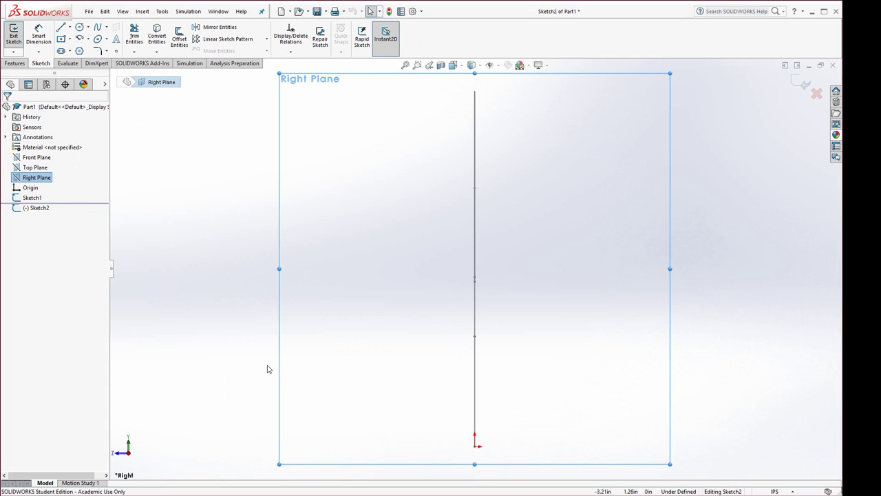
Step: Draw a stepped line path from the origin: a short vertical line, an angled jog right, then a tall vertical line
click(61, 30)
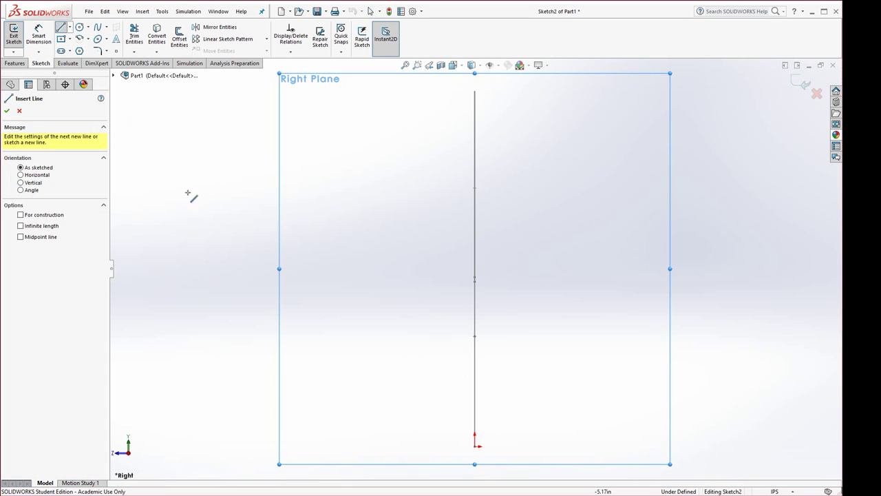
click(475, 446)
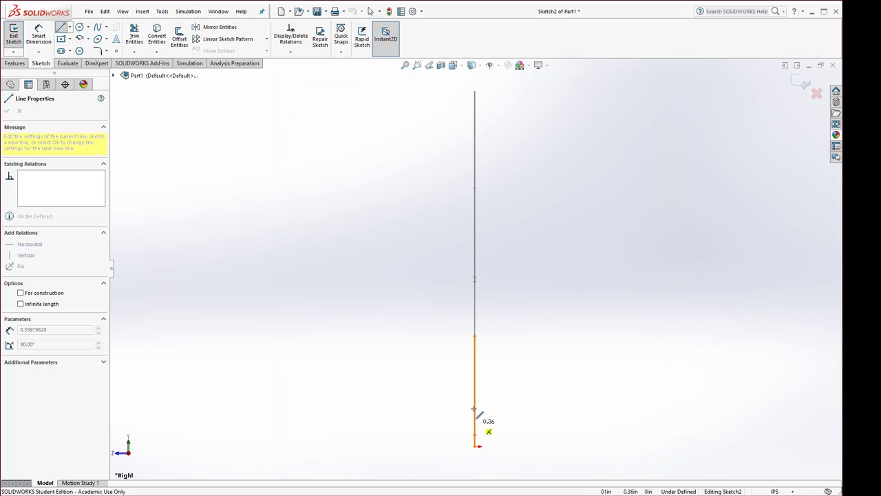
click(475, 351)
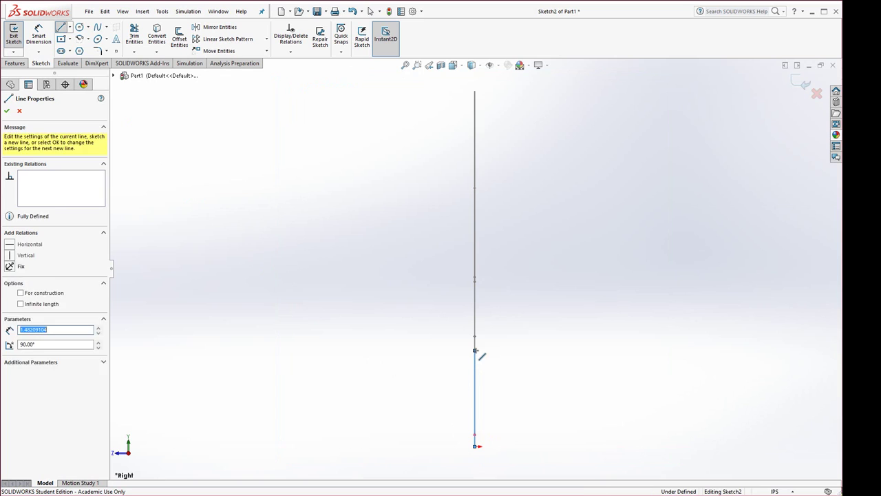
click(525, 312)
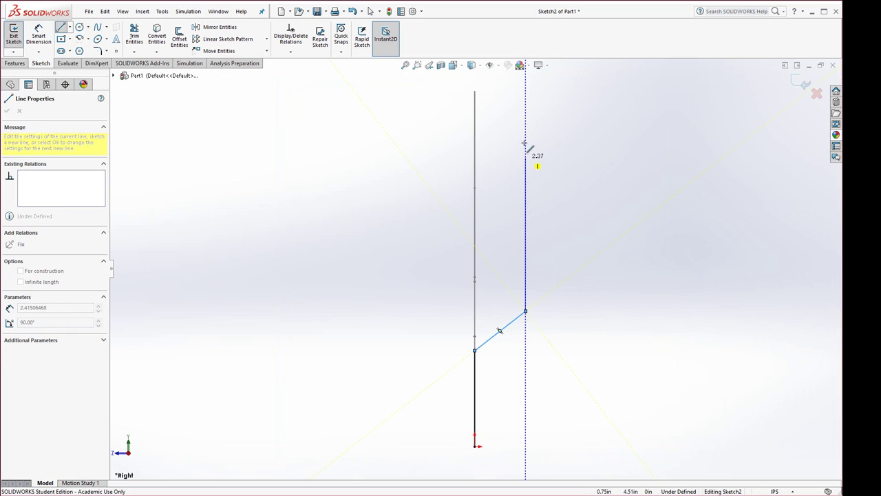
click(526, 82)
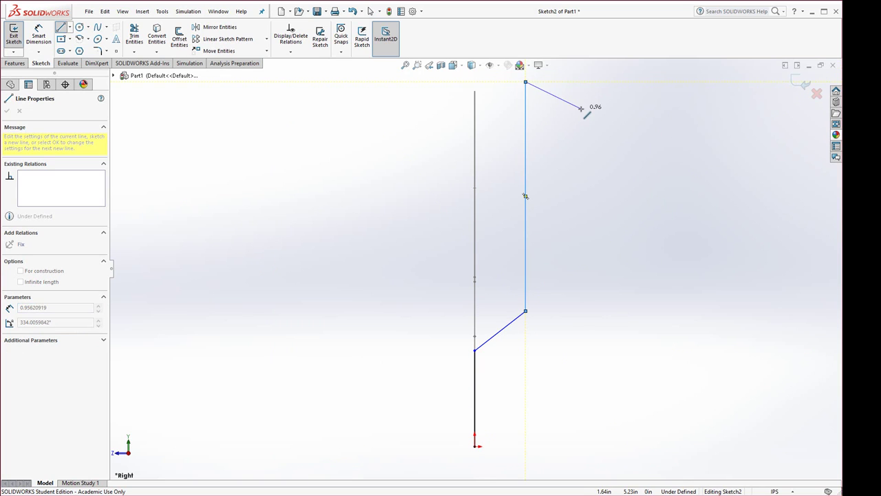
key(Escape)
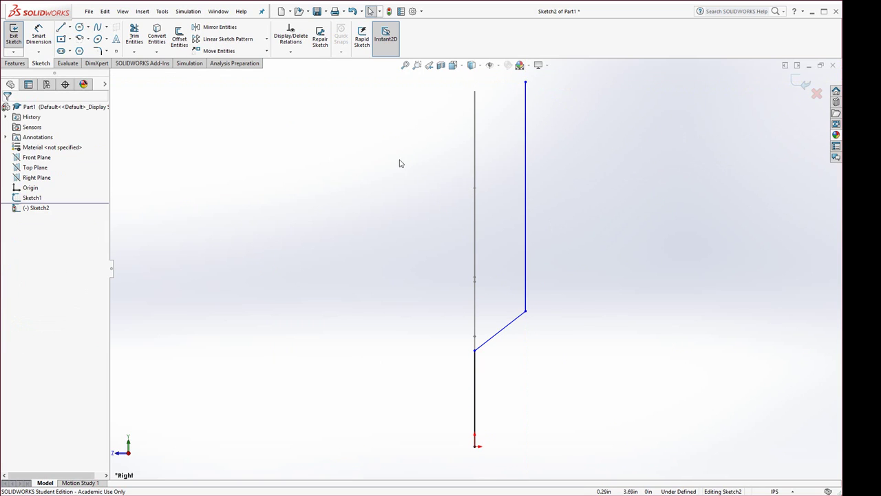
click(39, 36)
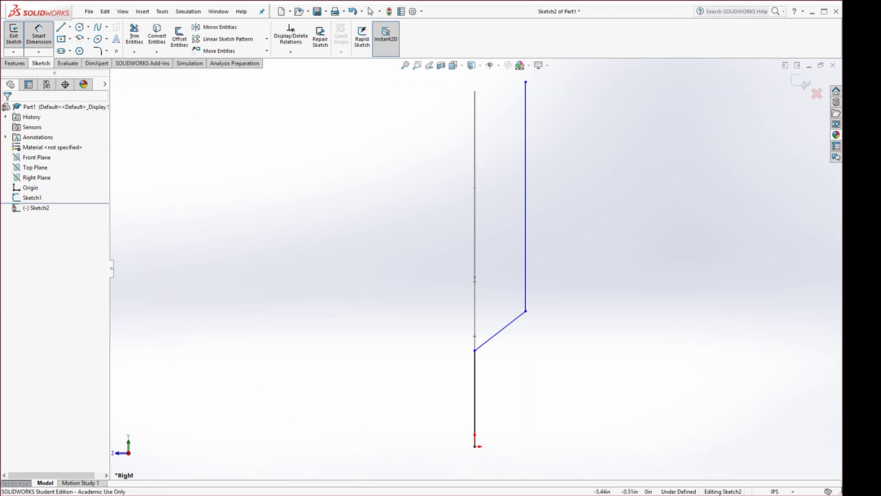
Step: Check step 26's dimensioned path drawing in the exercise PDF, then return to SOLIDWORKS
key(alt+Tab)
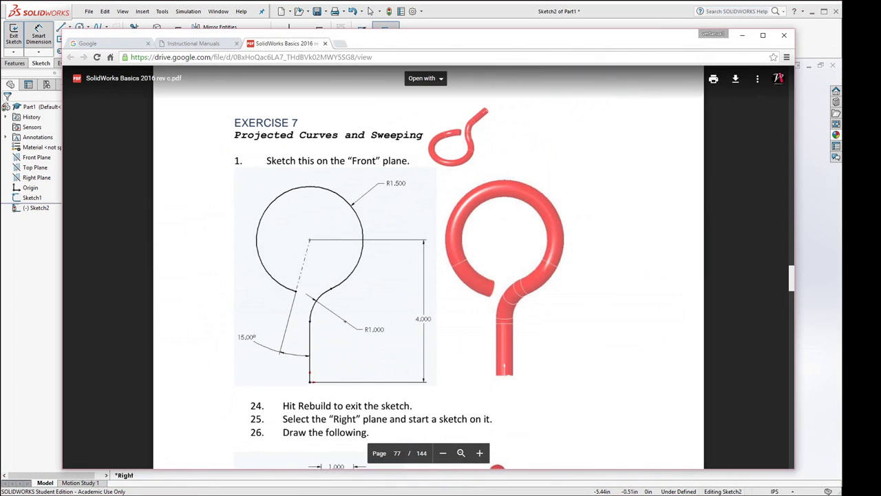
scroll(225, 357, down, 5)
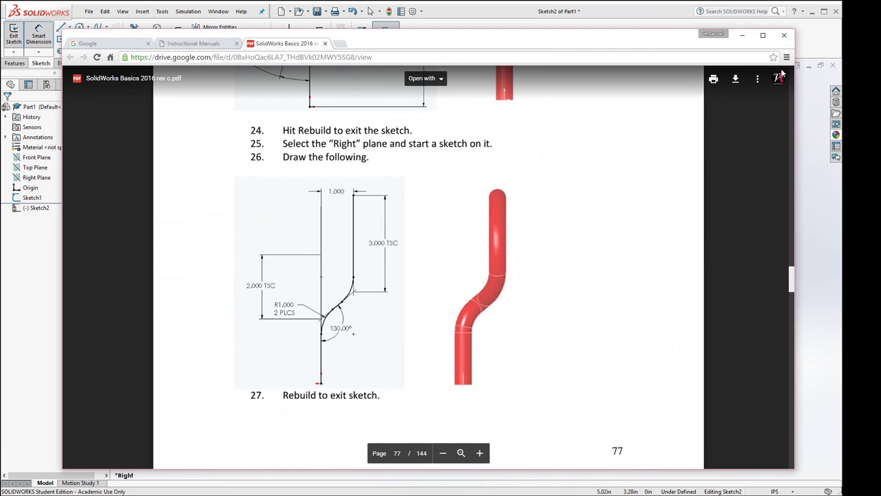
click(648, 18)
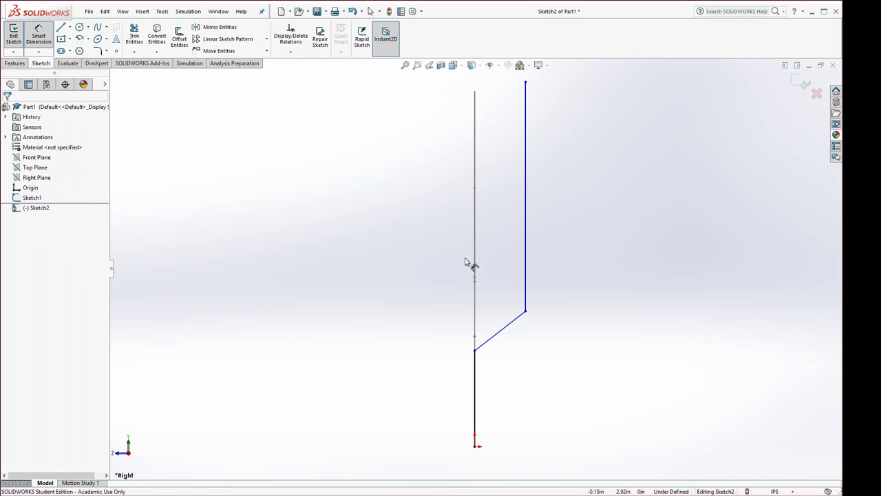
Step: Dimension the lower bend point to the ring centre as 2.00, with the label 2.00 TSC
click(475, 351)
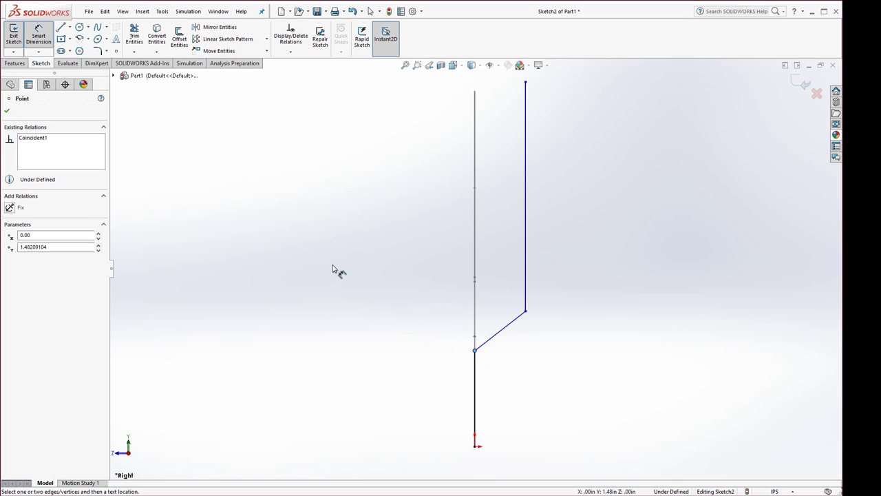
key(ctrl+z)
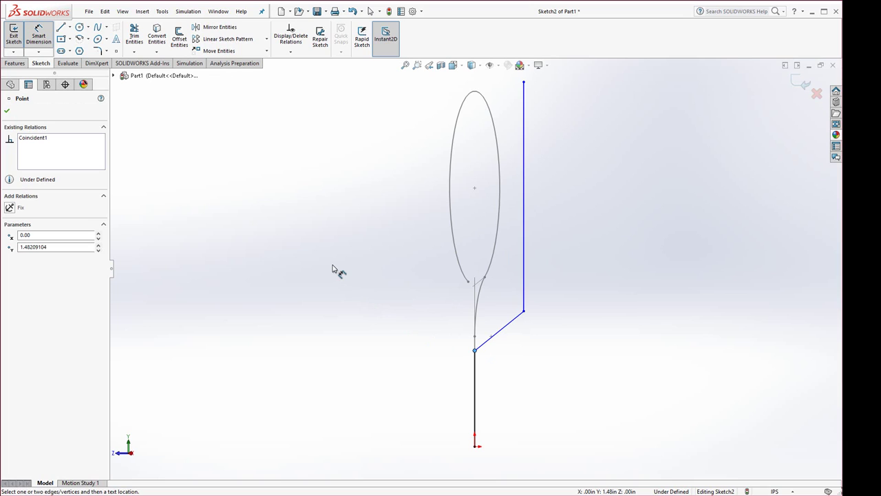
click(474, 190)
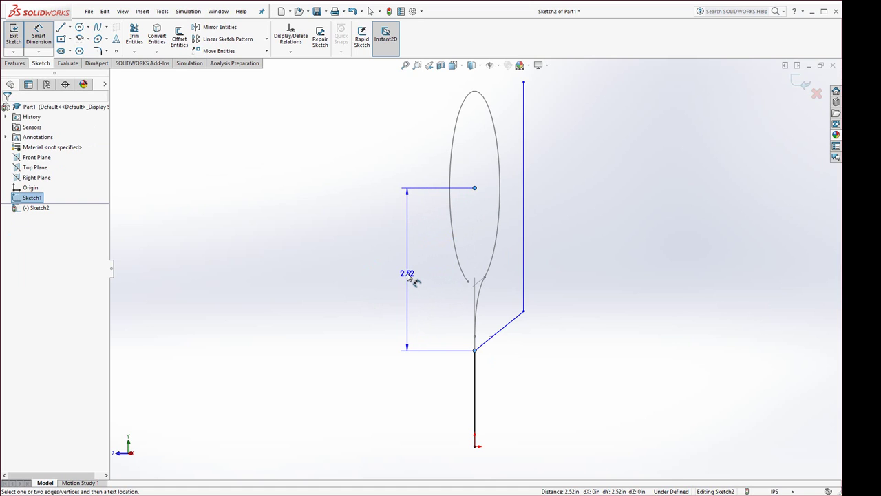
click(413, 281)
text(2)
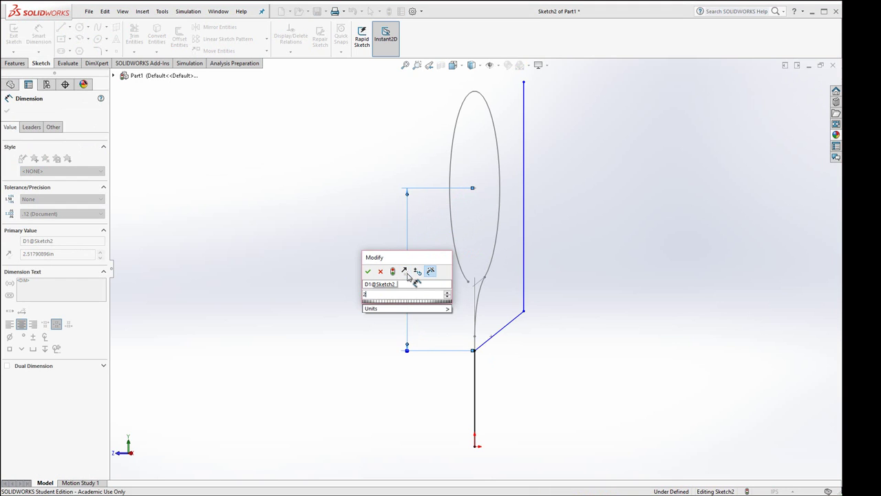
key(Return)
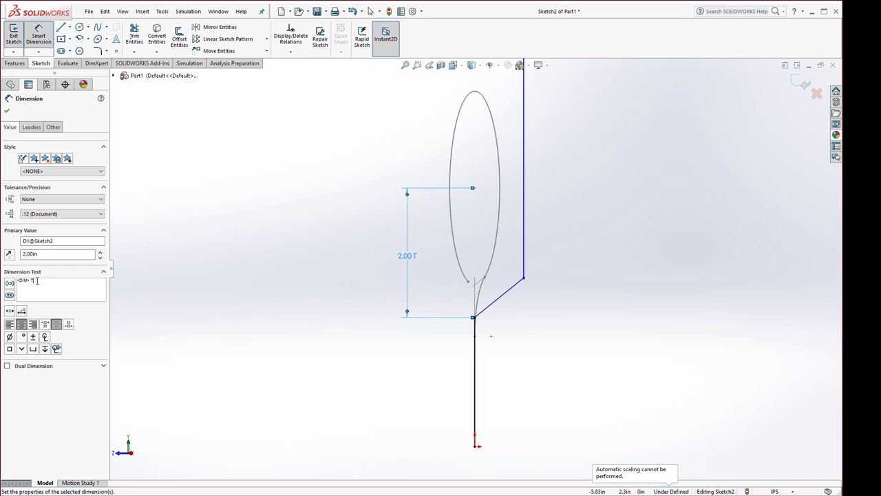
text(SC)
click(7, 111)
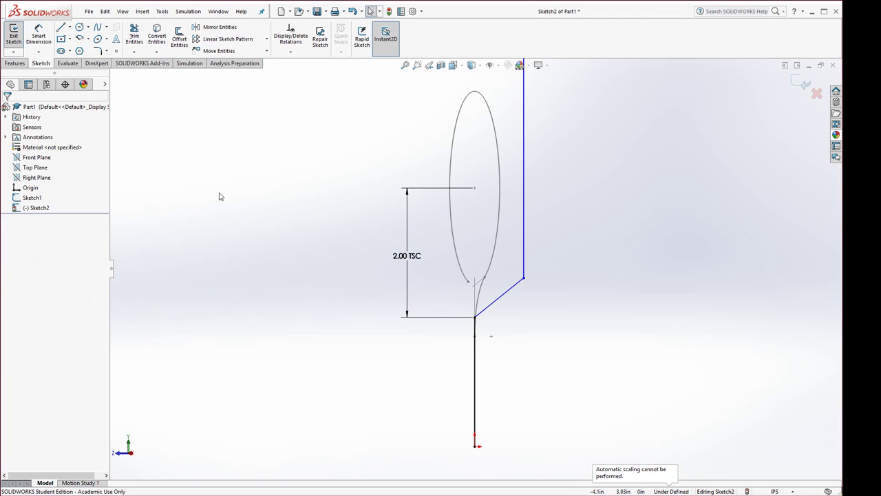
Step: Return to the Right view and look at the tutorial PDF again
key(ctrl+4)
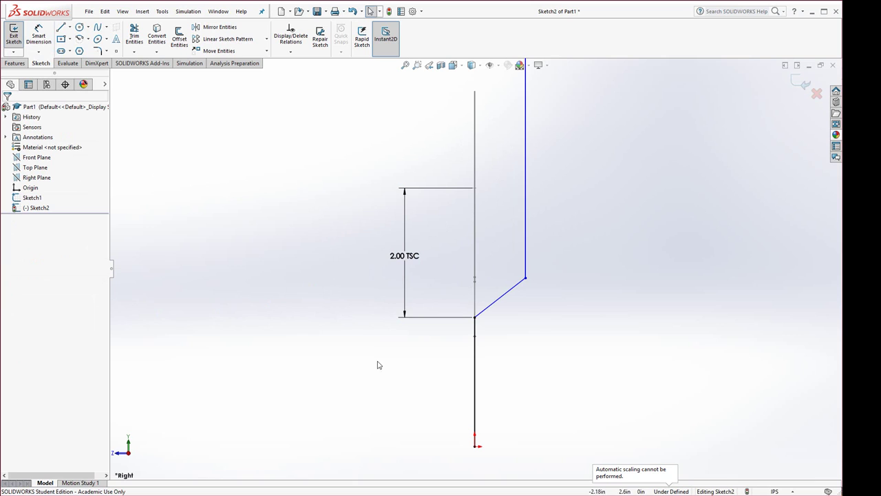
click(39, 36)
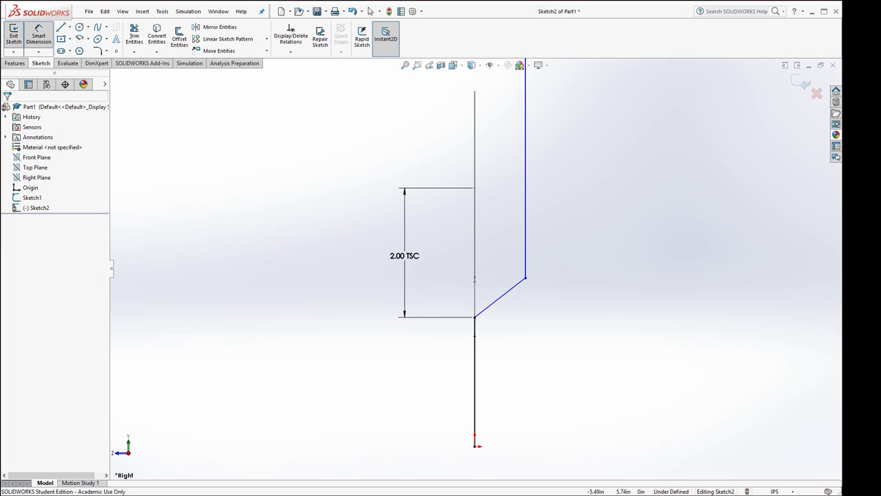
key(alt+Tab)
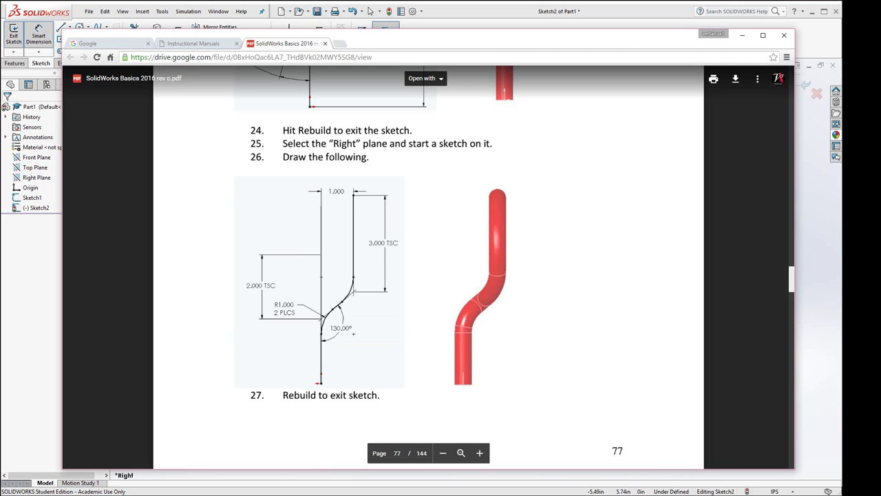
Step: Set the upper vertical line's length to 3.00
key(alt+Tab)
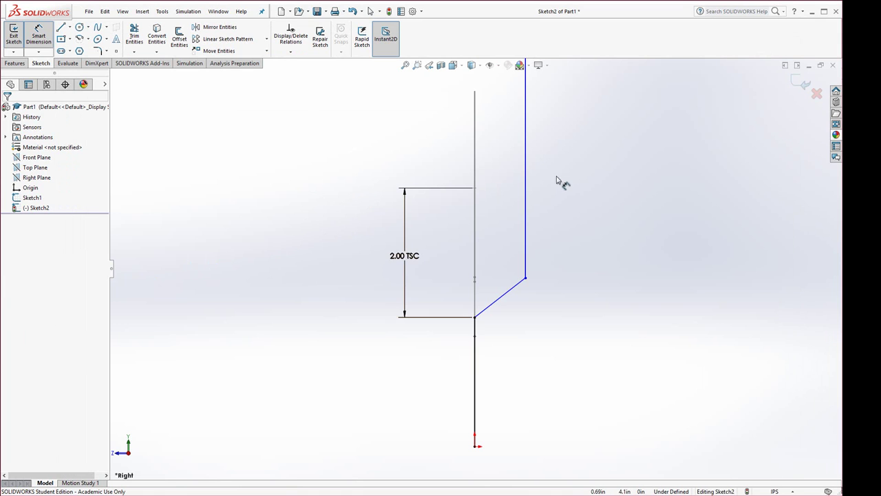
click(526, 185)
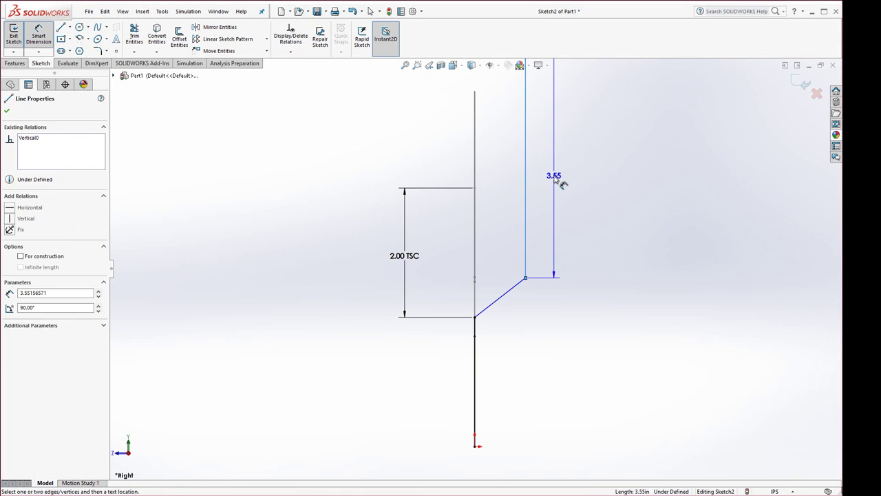
click(557, 178)
text(3.00in)
key(Return)
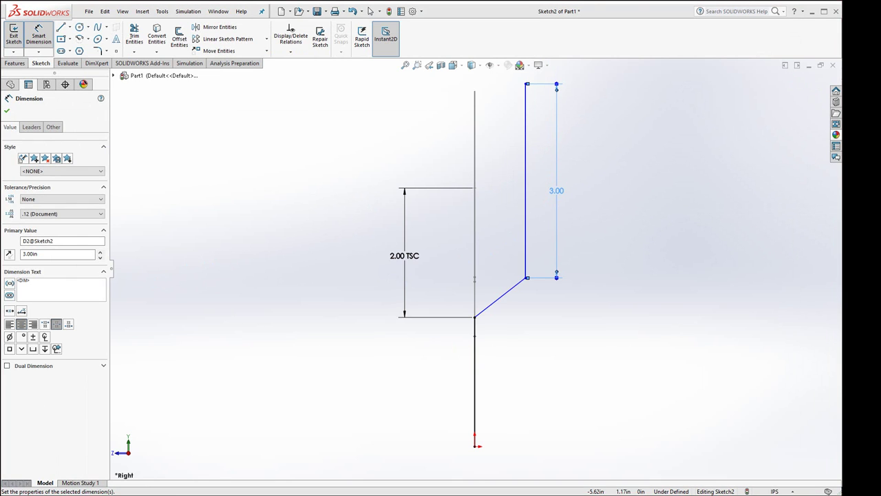
Step: Set the angle between the lower vertical line and the diagonal jog to 130°
key(alt+Tab)
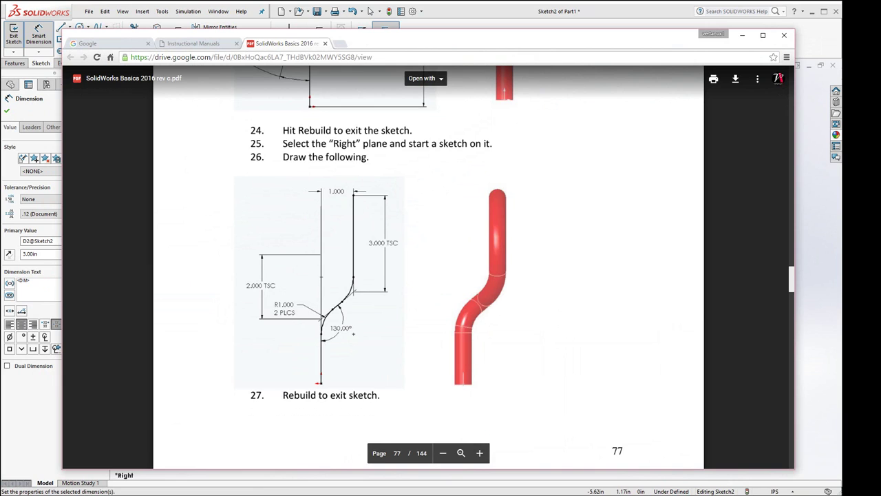
key(alt+Tab)
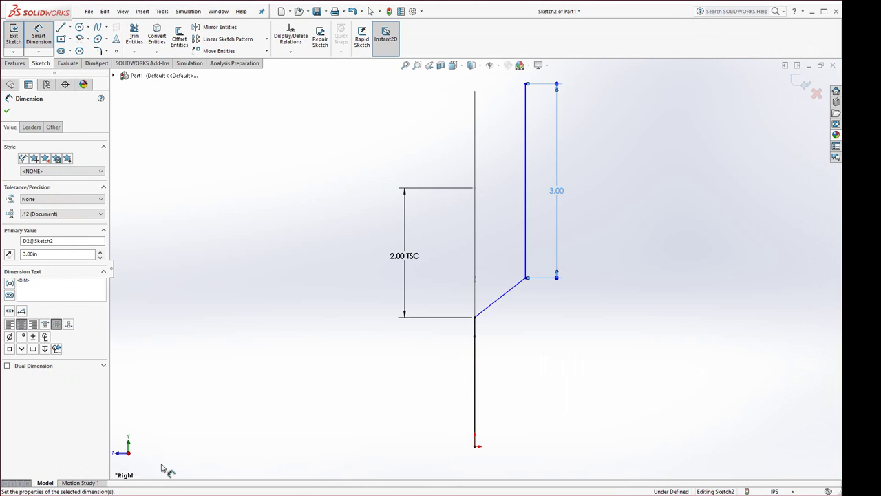
click(475, 365)
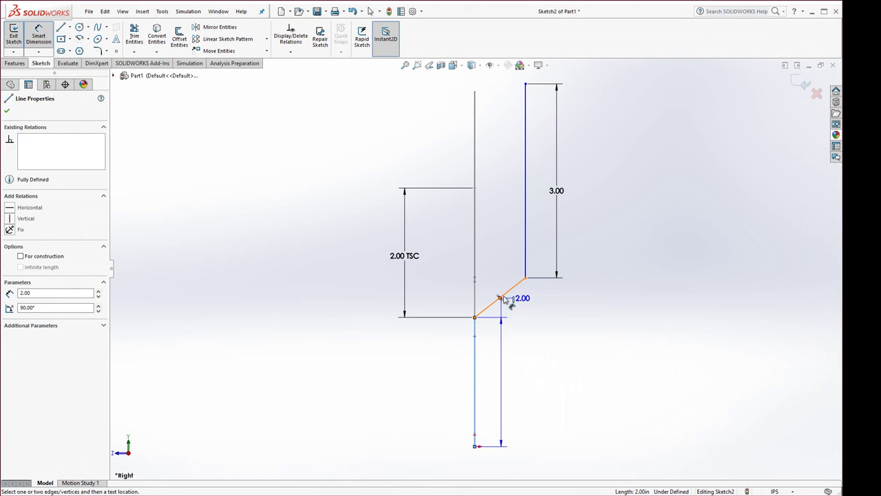
click(508, 292)
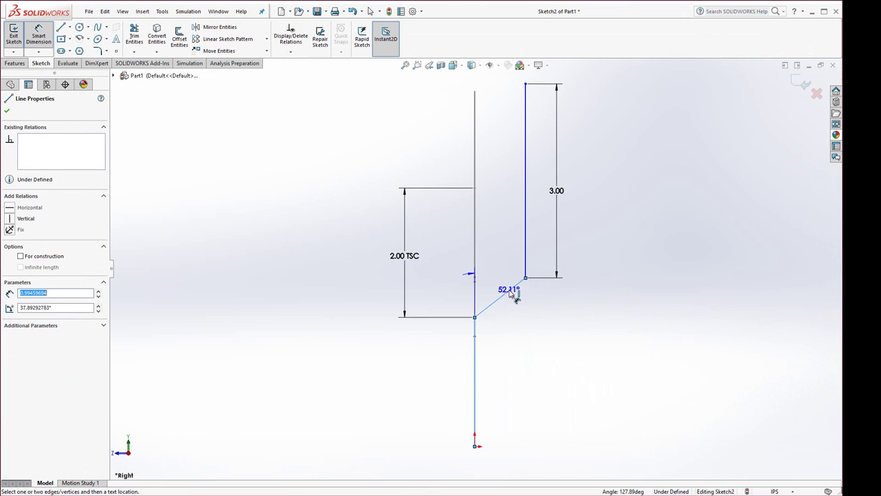
click(507, 338)
text(130)
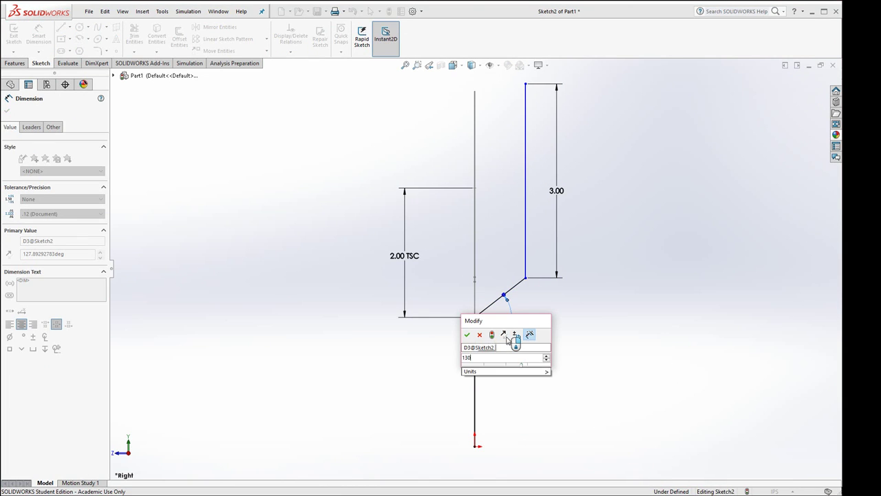
key(Return)
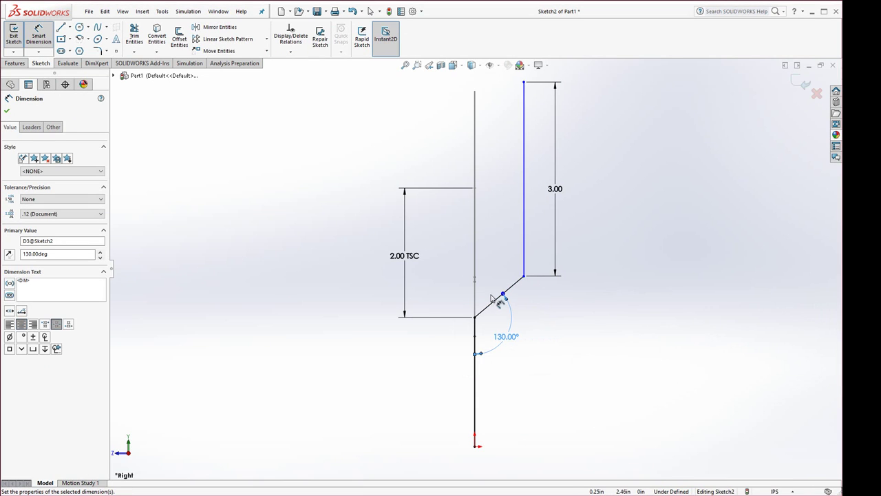
Step: Set the horizontal spacing between the two vertical lines to 1.00
click(494, 311)
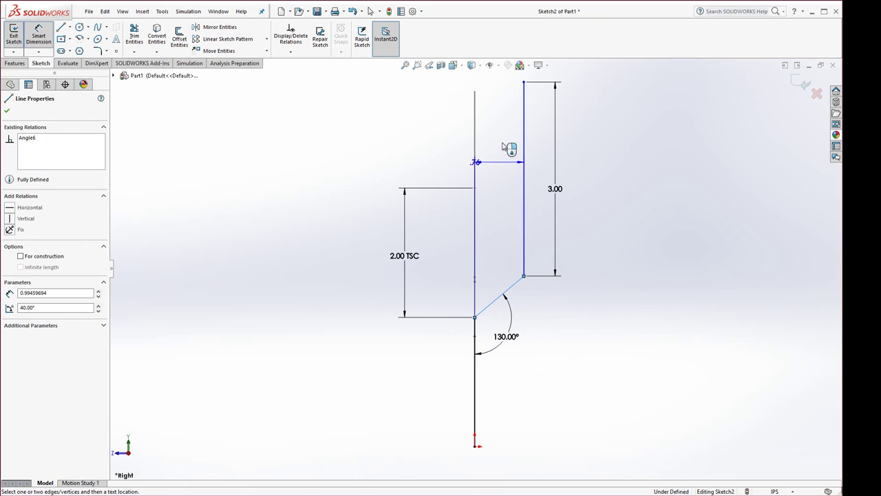
click(501, 104)
text(1)
key(Return)
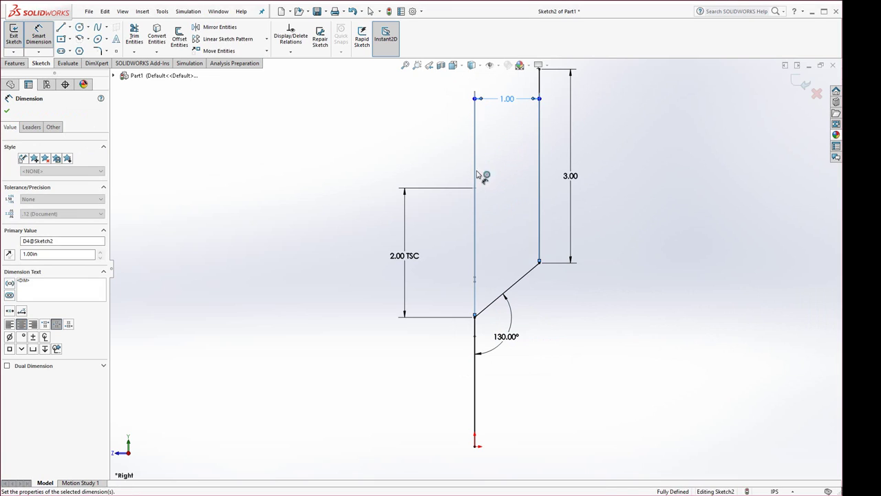
click(567, 342)
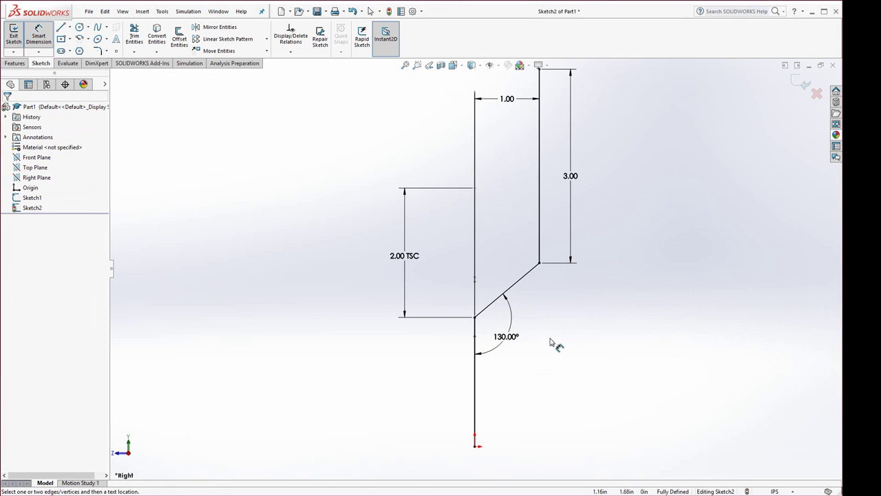
Step: Fillet the lower and upper bend corners of Sketch2 at 1.00 radius, then rebuild to exit the sketch
click(98, 52)
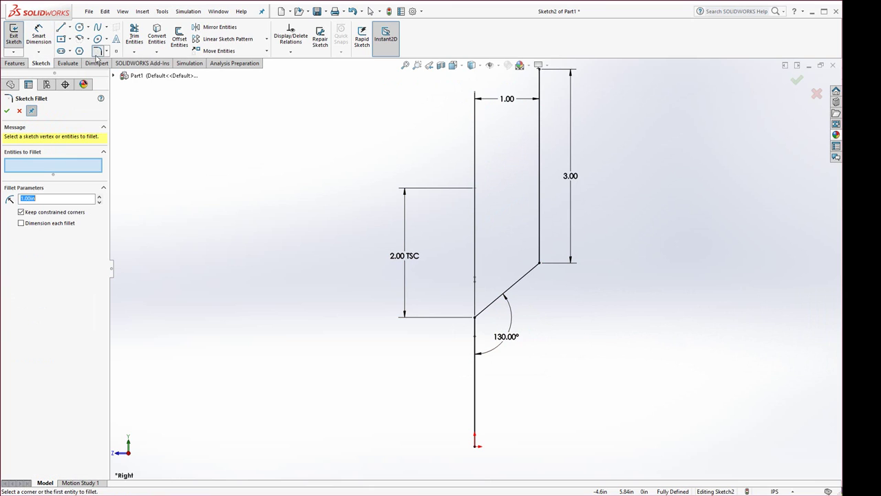
click(485, 320)
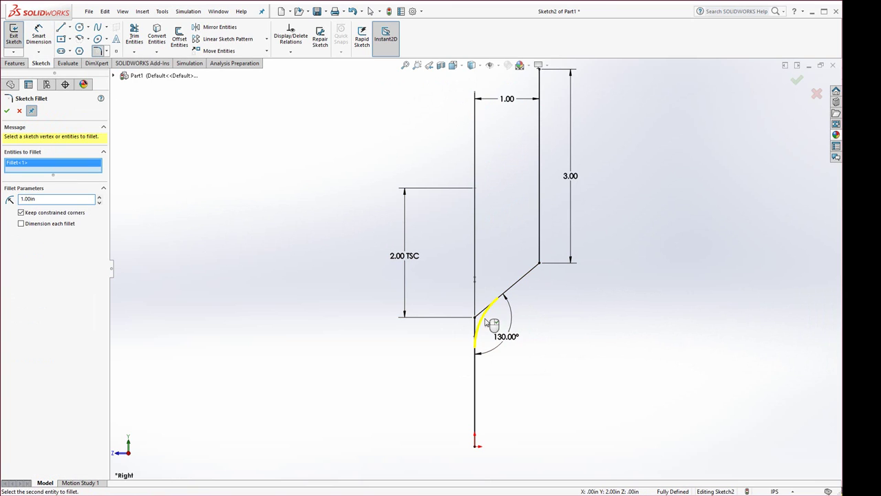
click(540, 267)
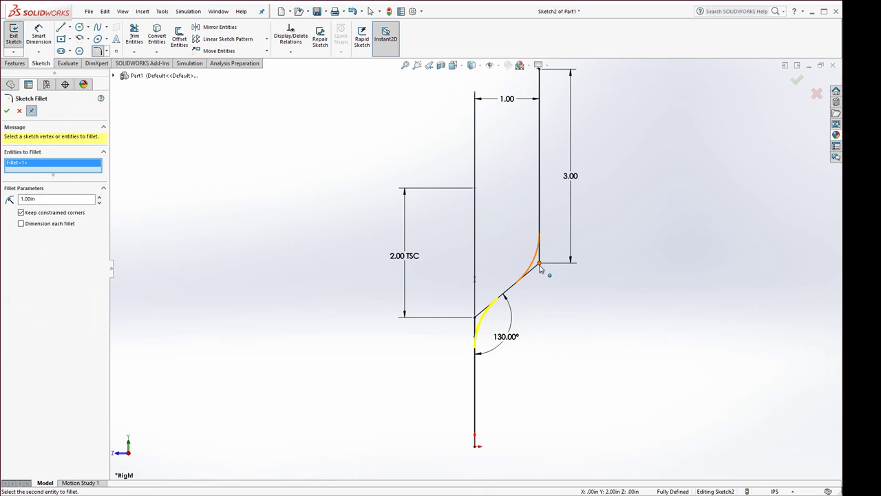
click(7, 111)
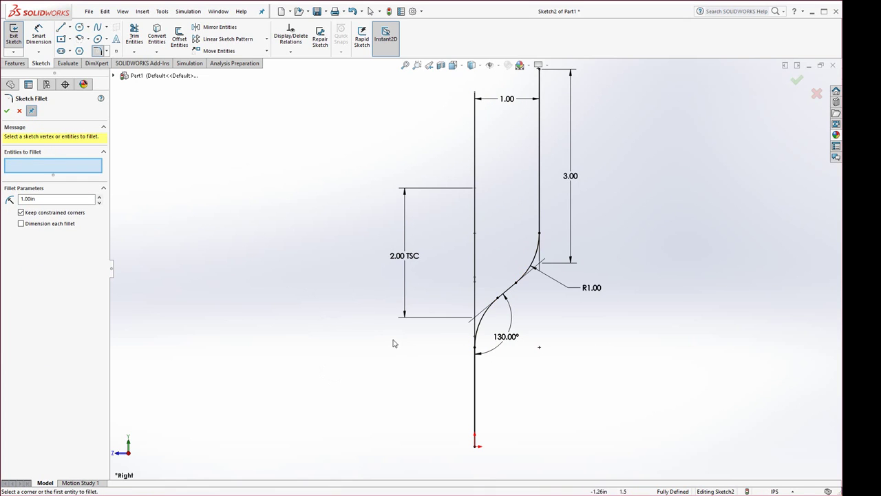
mouse_move(393, 343)
middle_down()
mouse_move(406, 360)
mouse_move(425, 191)
mouse_move(405, 224)
mouse_move(435, 282)
middle_up()
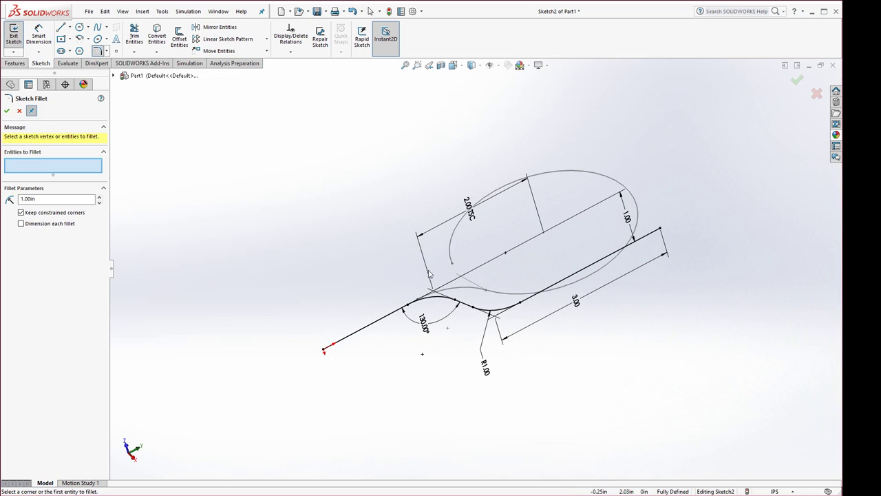
click(7, 111)
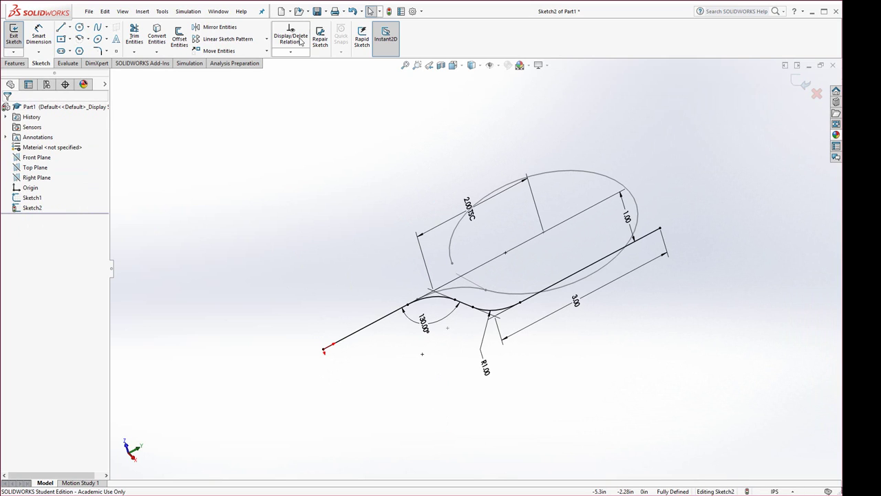
click(389, 11)
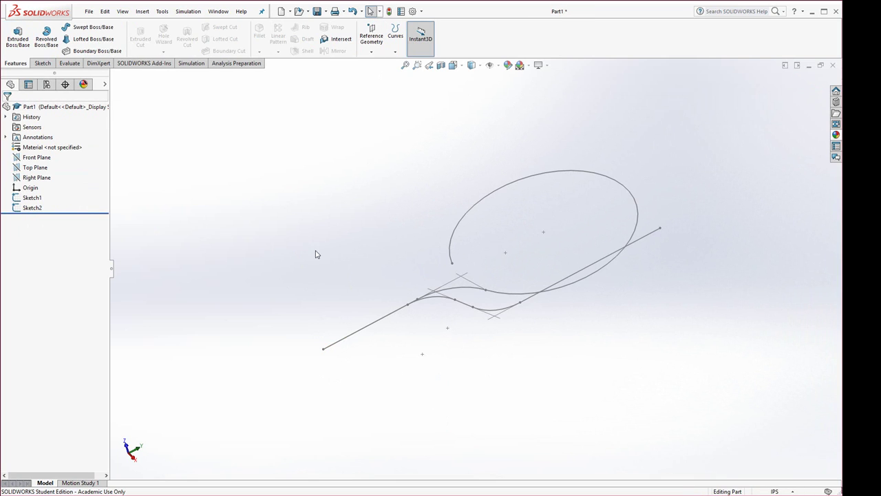
Step: Orbit the model until the ring looks circular, then bring up the Insert menu
mouse_move(315, 252)
middle_down()
mouse_move(349, 351)
mouse_move(289, 200)
middle_up()
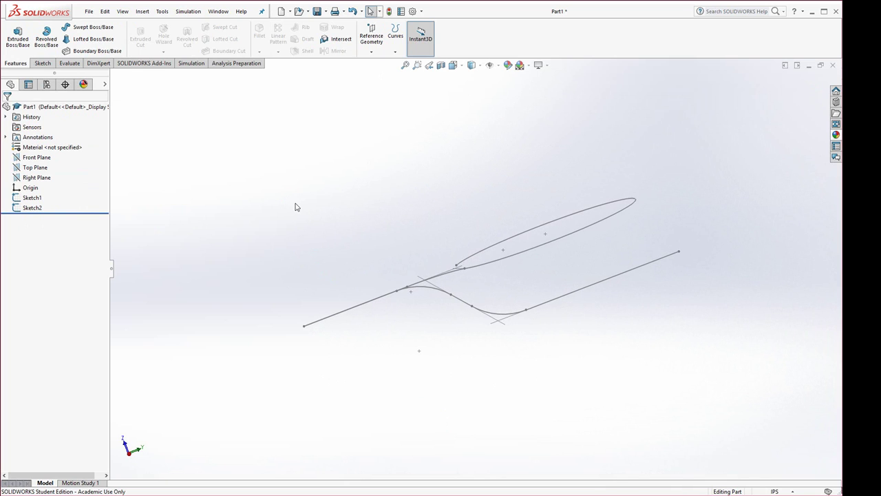
middle_drag(365, 224, 411, 282)
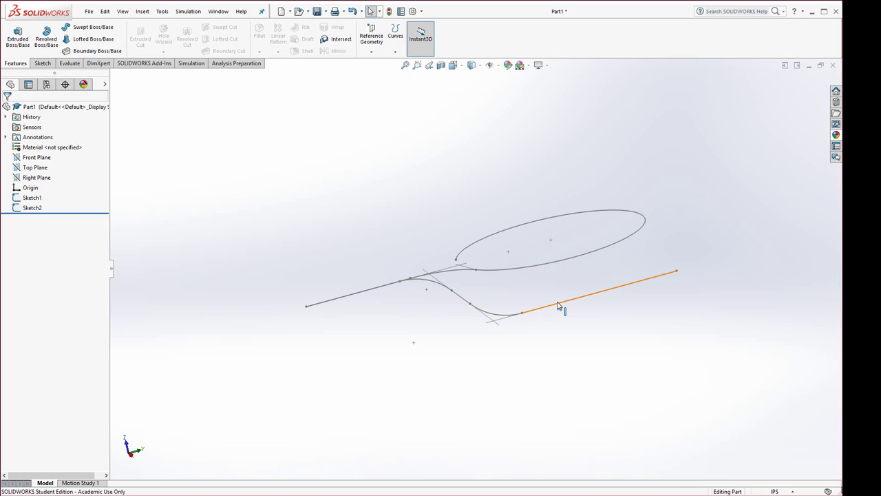
mouse_move(493, 241)
middle_down()
mouse_move(510, 300)
mouse_move(465, 307)
middle_up()
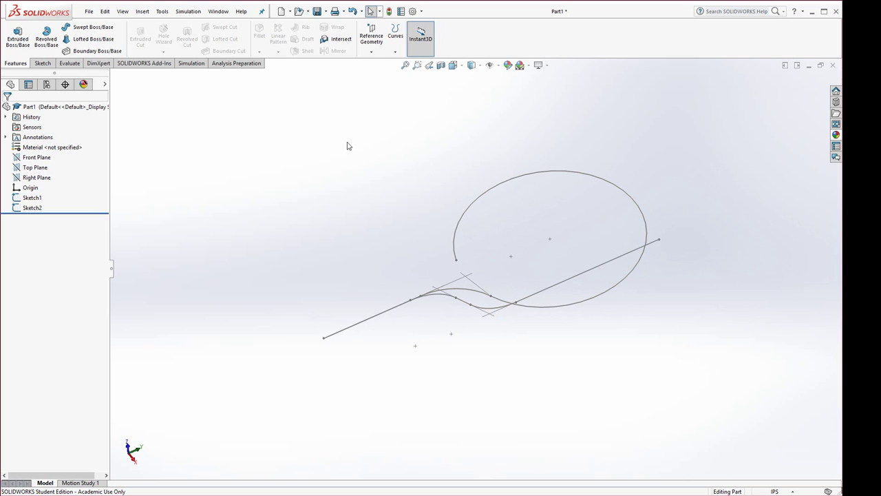
click(145, 12)
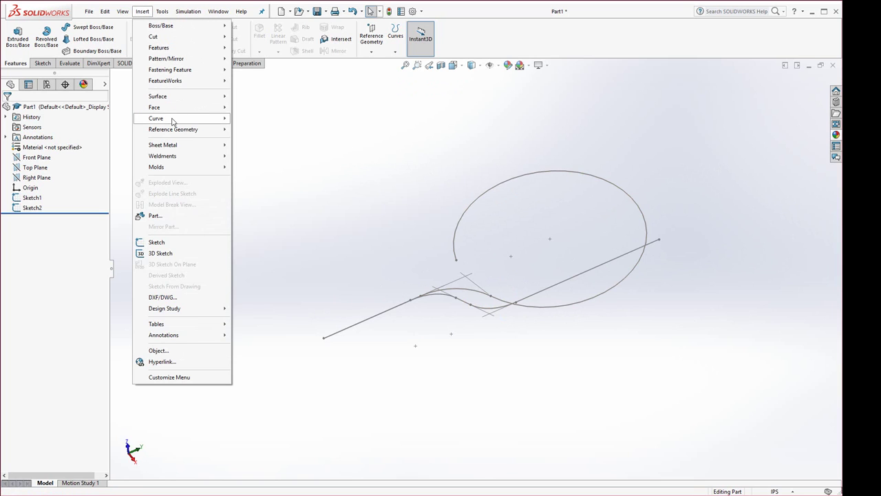
Step: Create Curve1 as a sketch-on-sketch projected curve from the ellipse Sketch1 and line Sketch2
mouse_move(172, 121)
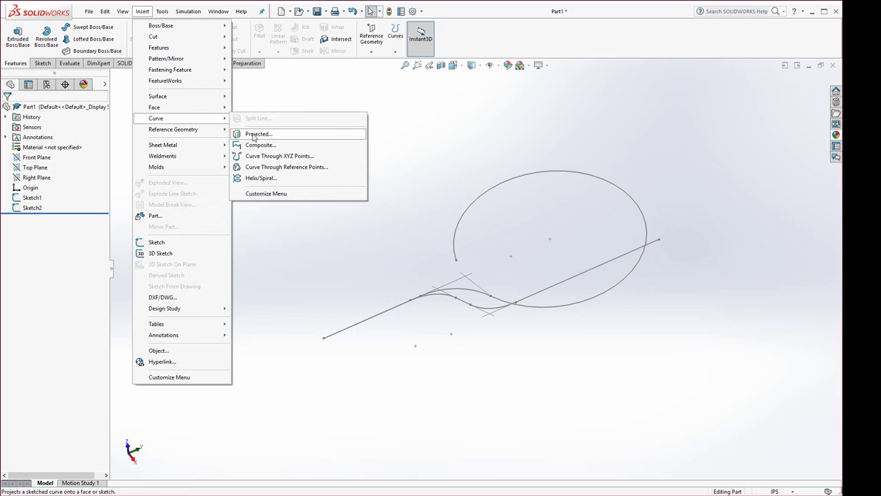
click(252, 134)
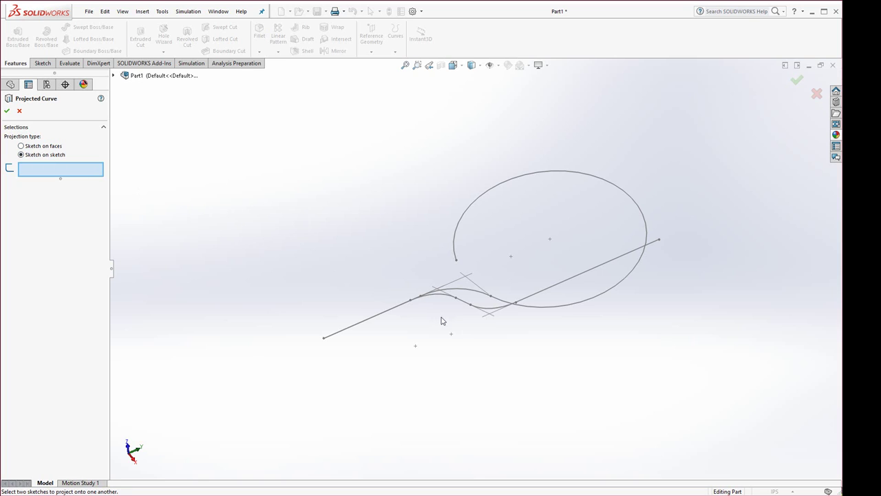
click(553, 312)
click(585, 281)
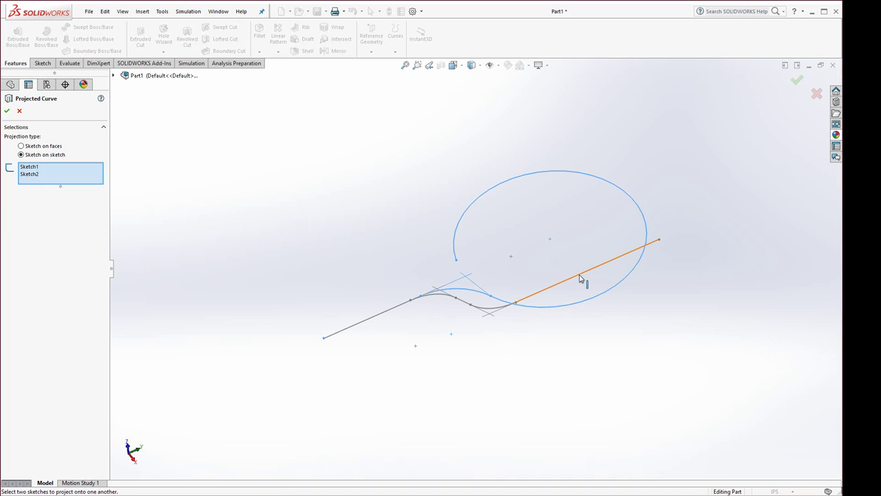
mouse_move(529, 402)
middle_down()
mouse_move(448, 304)
mouse_move(484, 384)
mouse_move(524, 418)
middle_up()
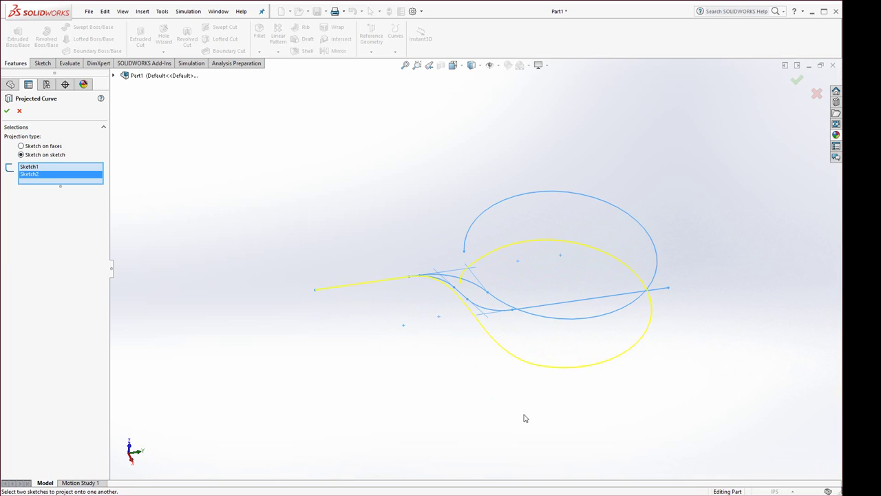
click(797, 80)
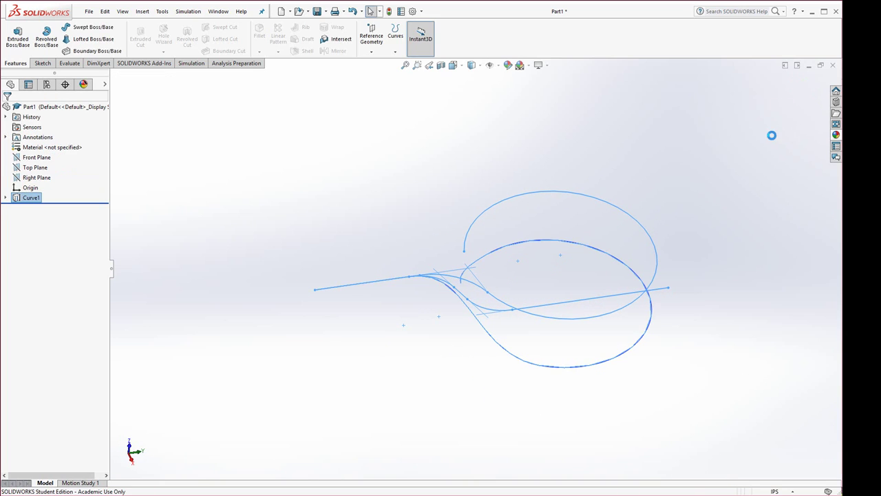
Step: Start a sketch on the Top Plane and draw a circle at Curve1's end
click(389, 201)
mouse_move(406, 239)
middle_down()
mouse_move(355, 250)
mouse_move(352, 321)
mouse_move(400, 220)
mouse_move(319, 240)
mouse_move(364, 206)
mouse_move(342, 234)
mouse_move(338, 283)
mouse_move(340, 226)
mouse_move(430, 143)
mouse_move(508, 220)
mouse_move(431, 252)
mouse_move(440, 296)
middle_up()
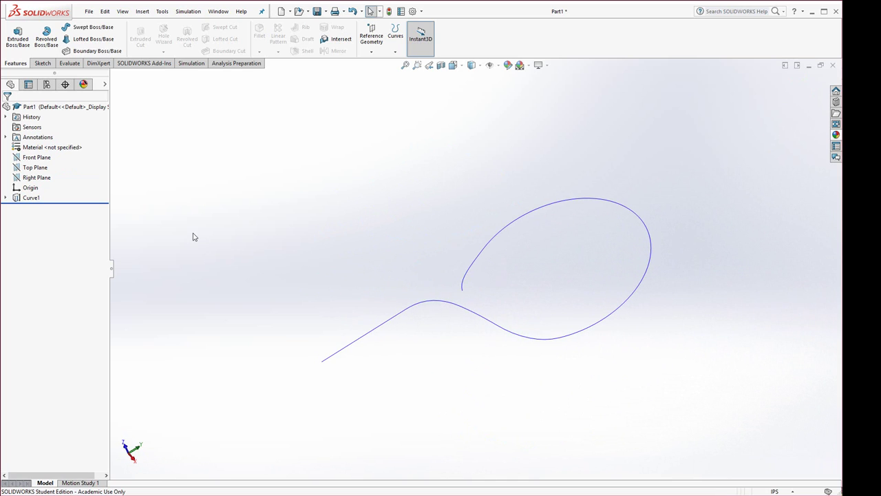
click(41, 171)
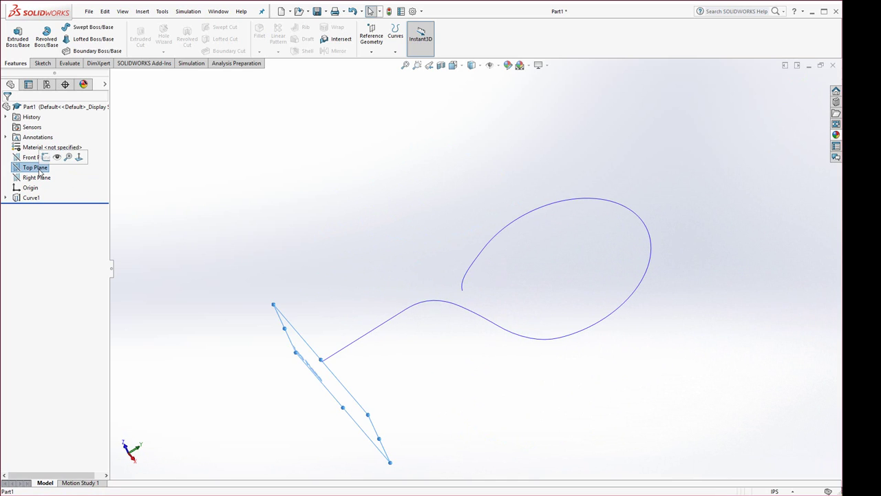
click(45, 157)
middle_drag(299, 310, 318, 285)
click(80, 27)
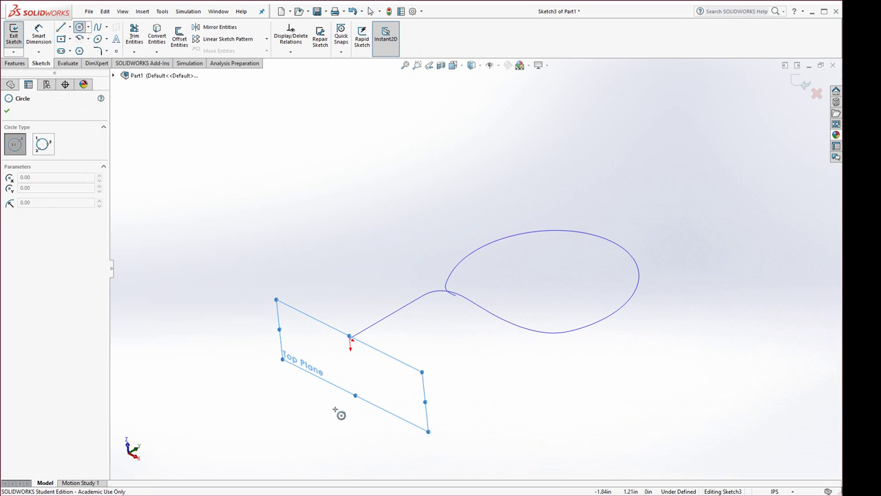
click(349, 338)
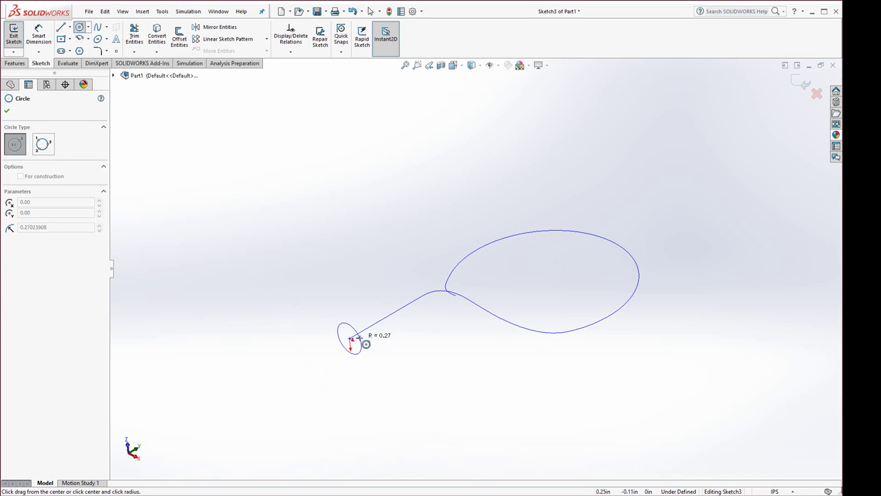
click(365, 345)
Step: Dimension the circle to 0.50 in diameter and exit the sketch
click(38, 33)
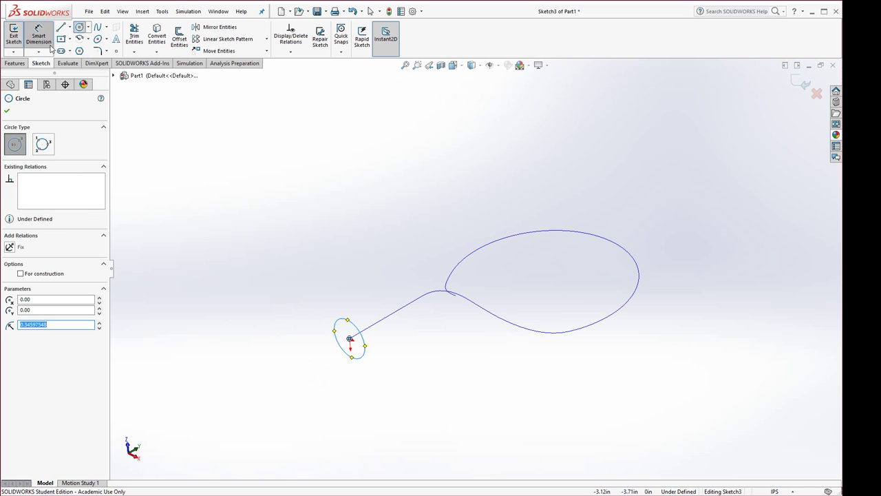
click(364, 355)
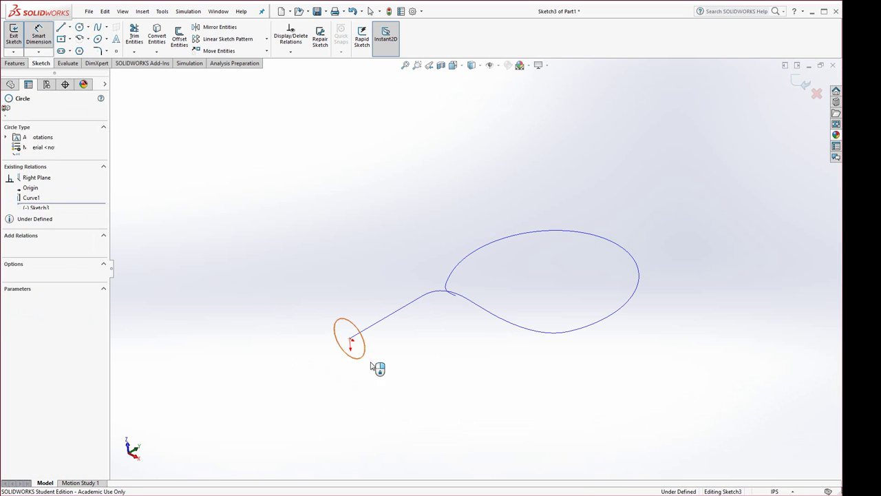
click(393, 406)
text(.5)
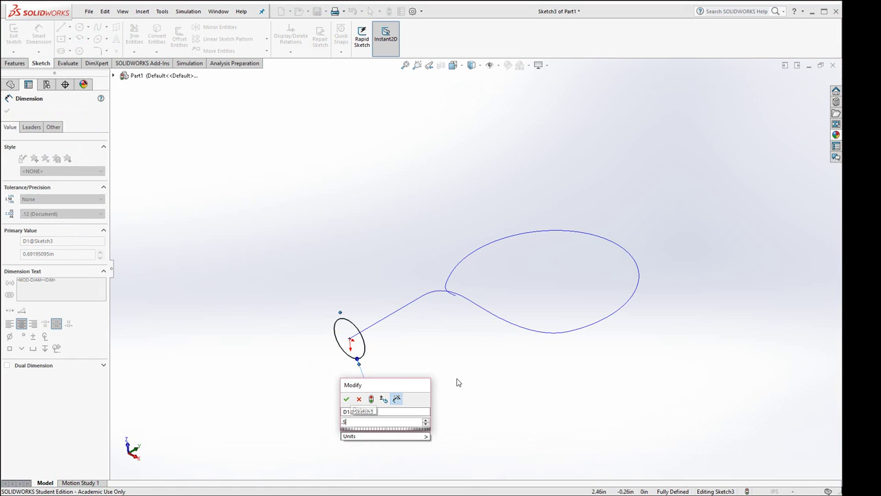
key(Return)
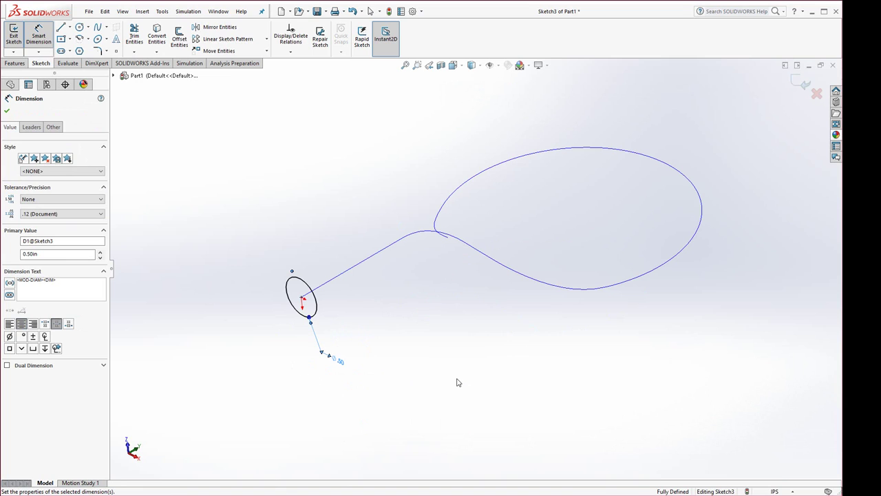
click(340, 194)
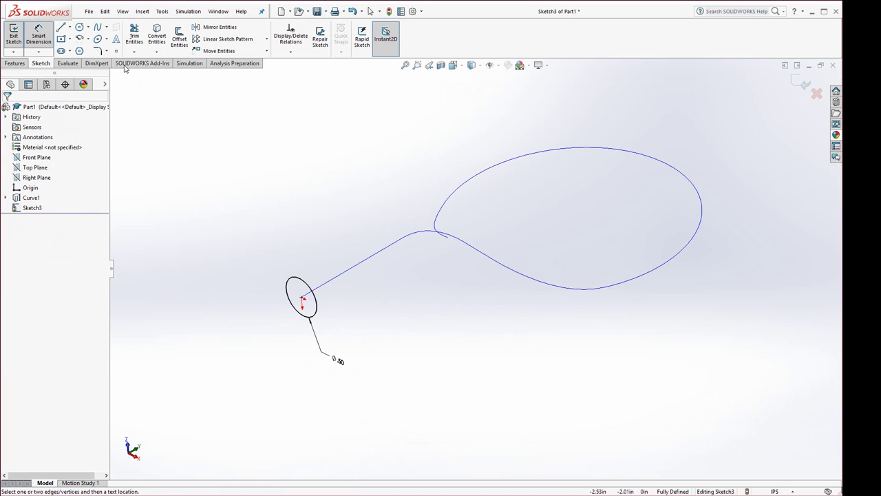
click(388, 13)
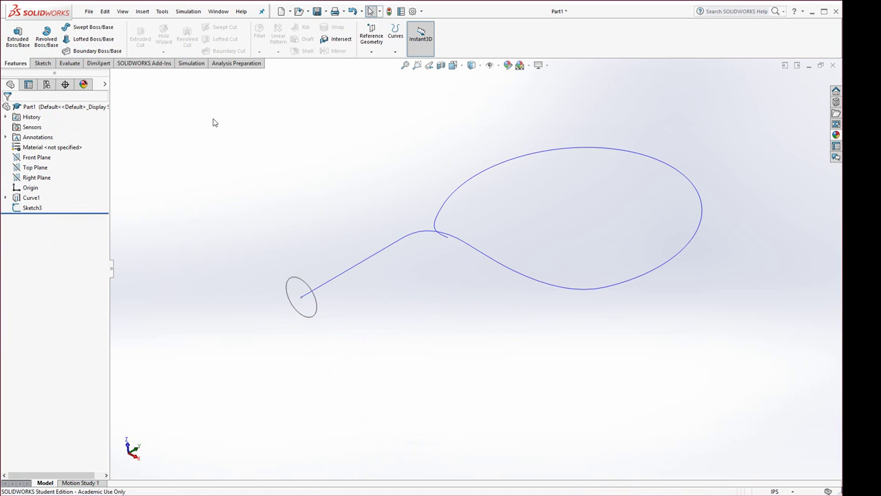
Step: Sweep the Sketch3 Ø0.50 circle along Curve1 into a solid wire, then inspect the loop
click(95, 32)
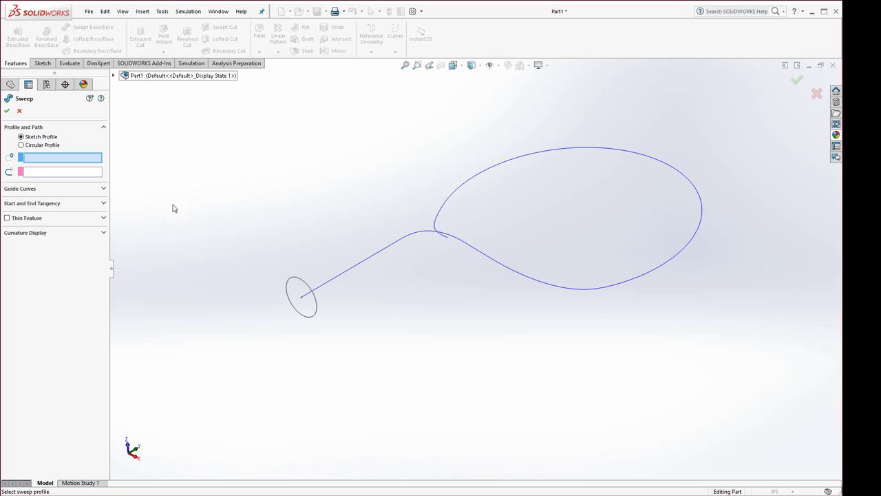
click(293, 280)
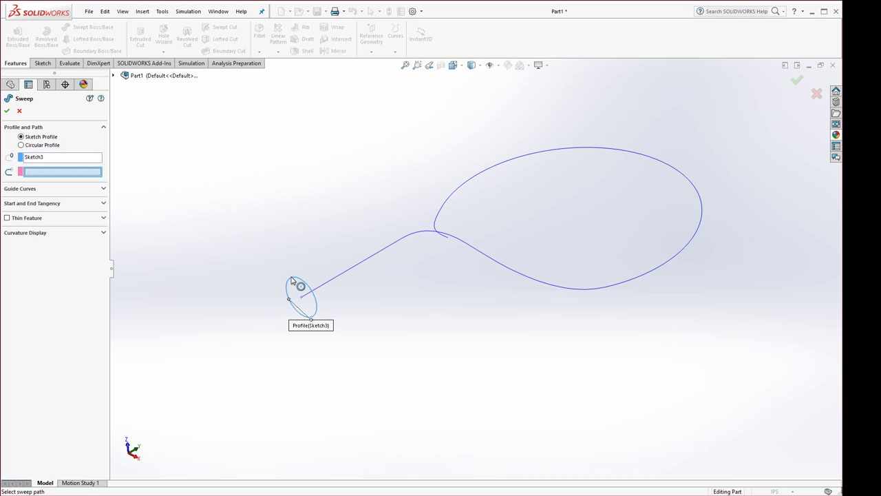
click(378, 256)
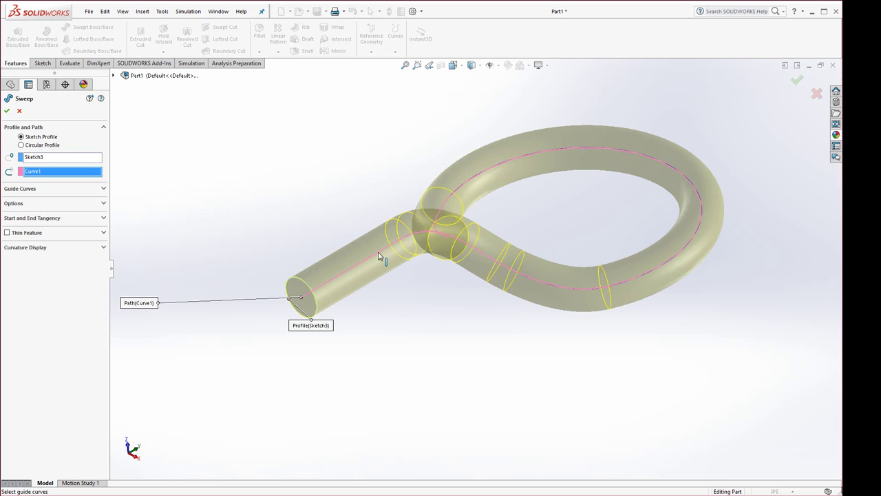
key(Return)
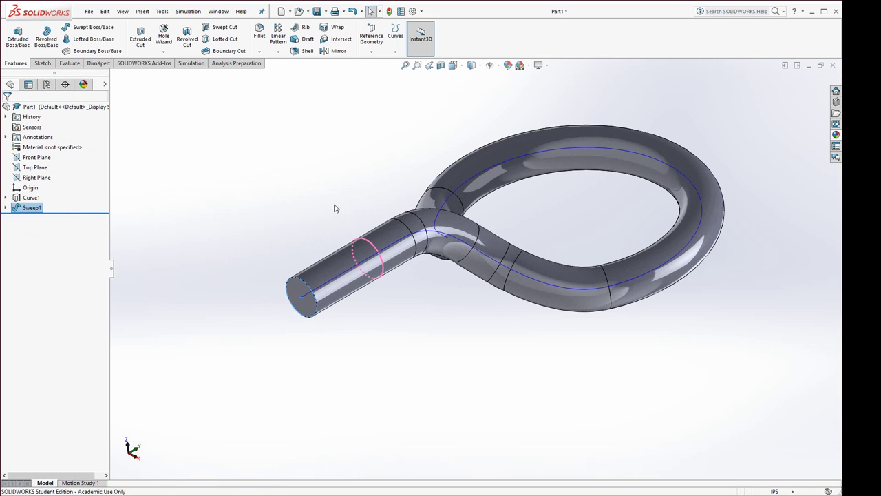
click(332, 210)
middle_drag(317, 174, 323, 230)
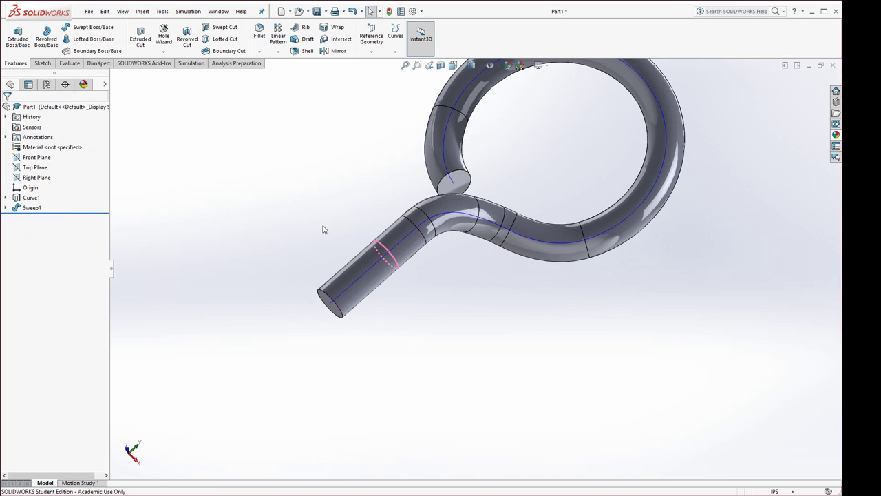
click(342, 283)
click(372, 375)
middle_drag(380, 384, 478, 204)
scroll(453, 267, down, 3)
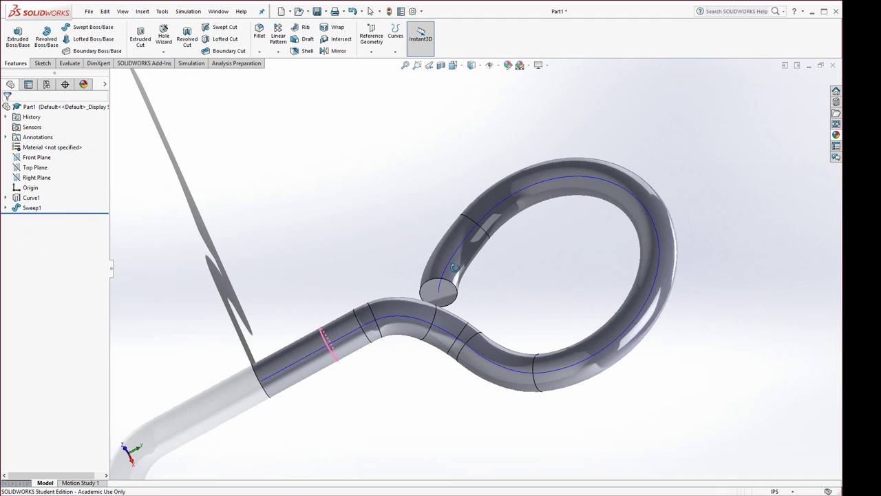
middle_drag(454, 267, 413, 358)
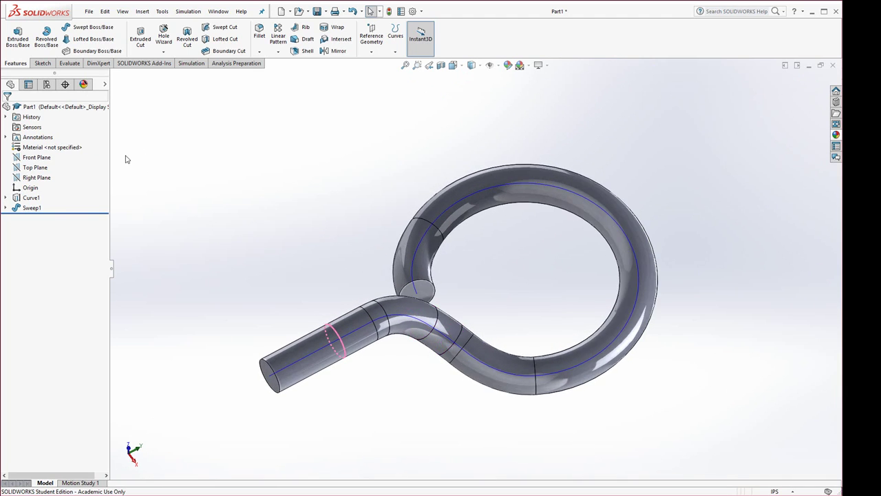
Step: Hide Curve1 in the FeatureManager tree and orbit to inspect the solid hook
click(6, 208)
right_click(40, 219)
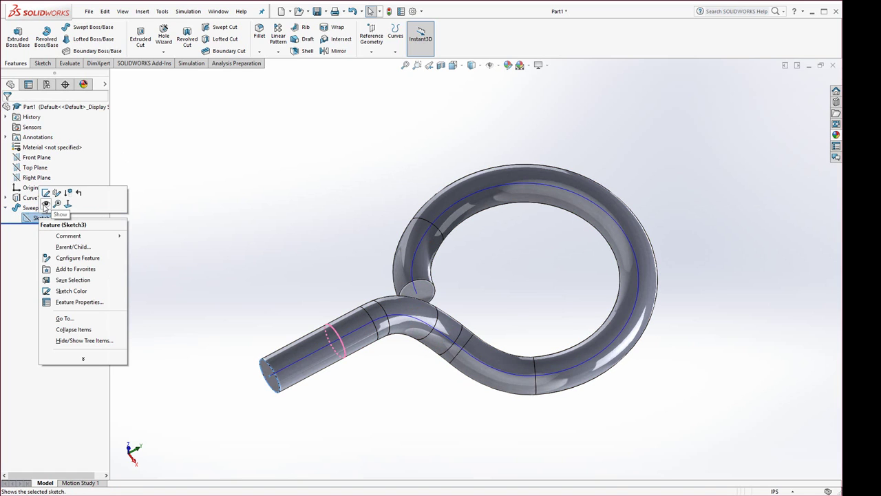
click(199, 222)
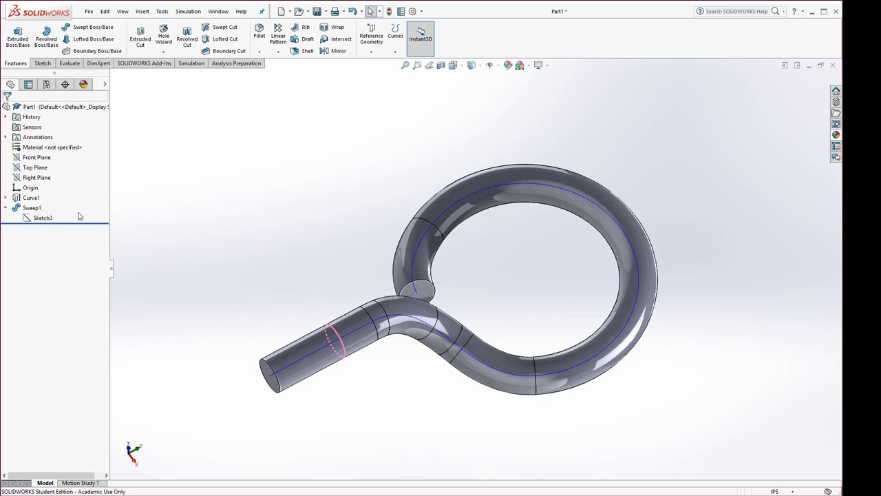
right_click(21, 199)
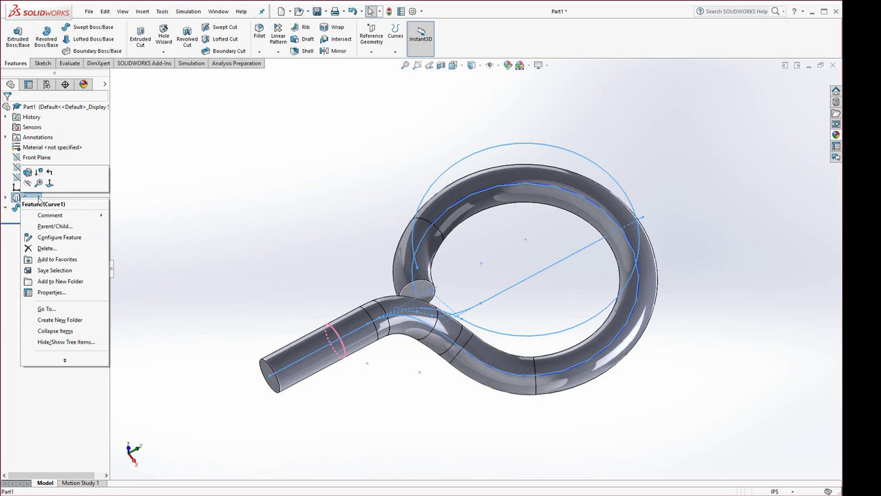
click(27, 182)
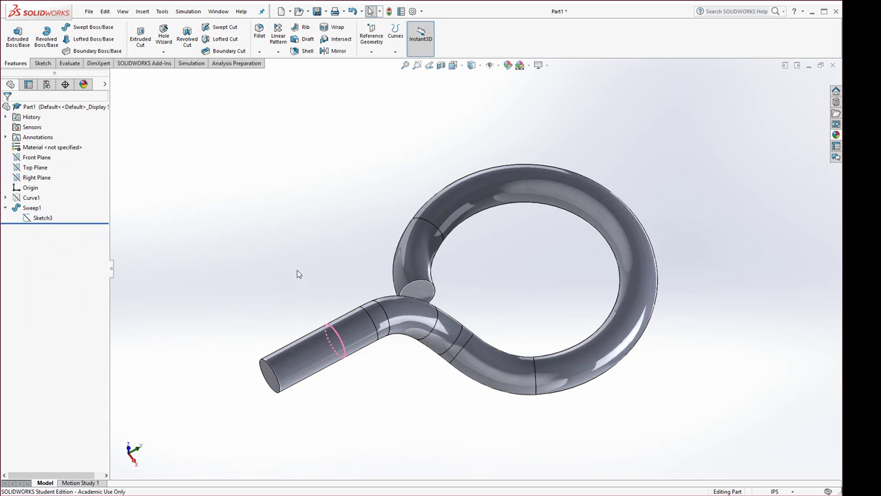
middle_drag(297, 274, 245, 328)
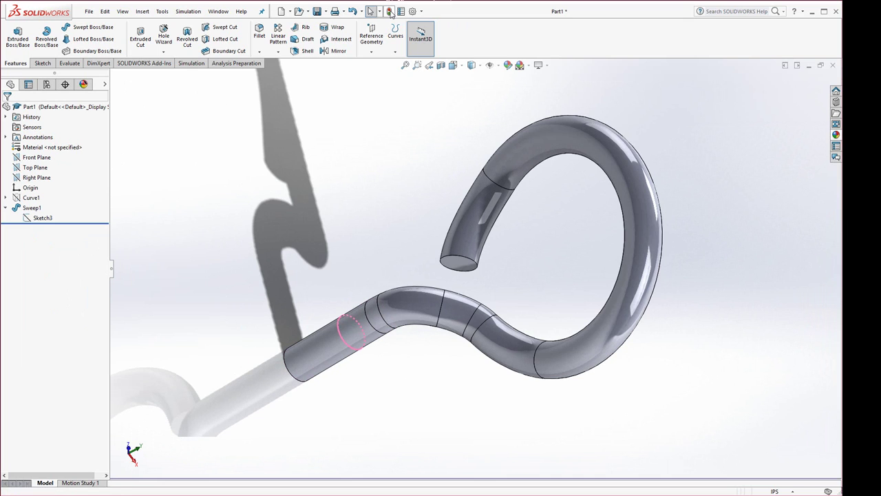
middle_drag(318, 209, 391, 240)
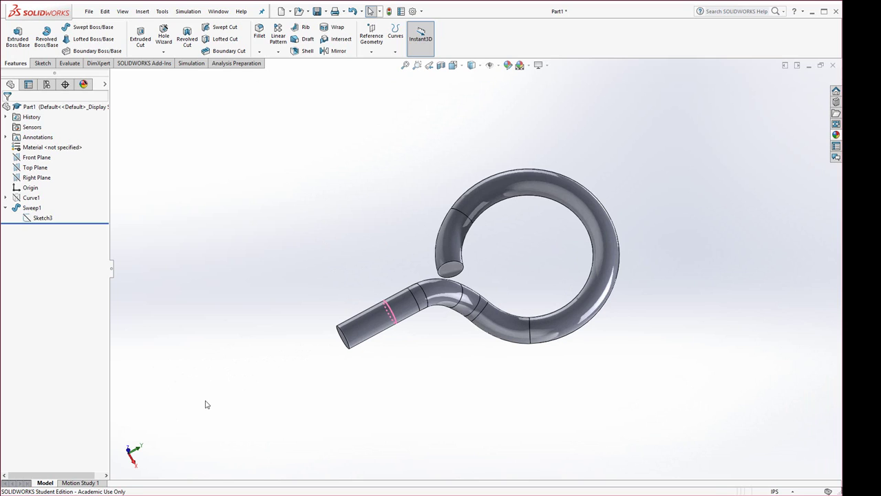
Step: Start a sketch on the Front Plane and view it straight on from the front
click(34, 157)
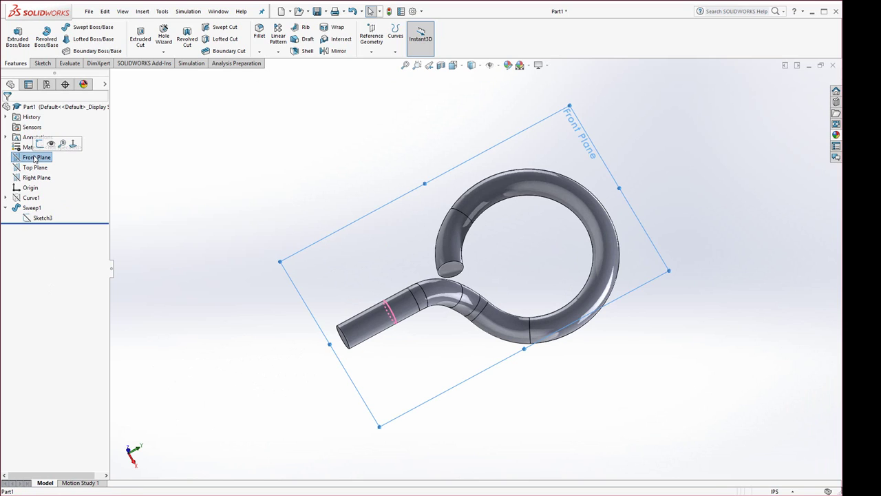
click(40, 143)
key(space)
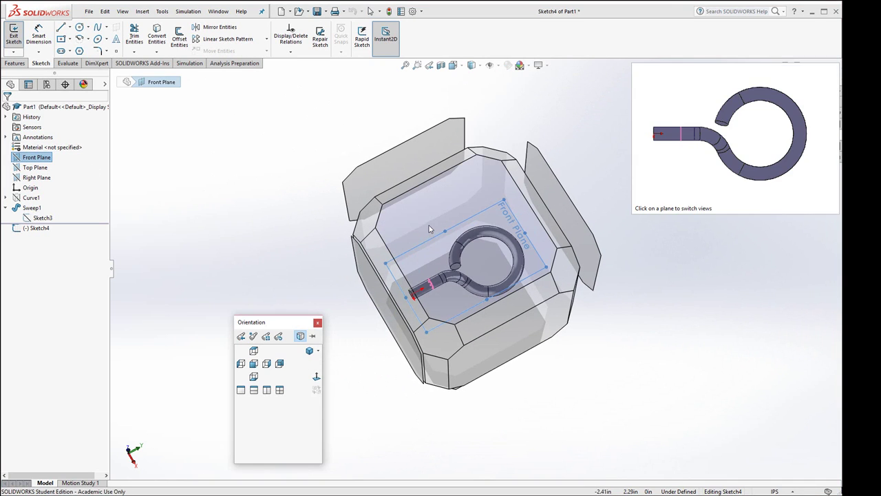
click(429, 226)
key(space)
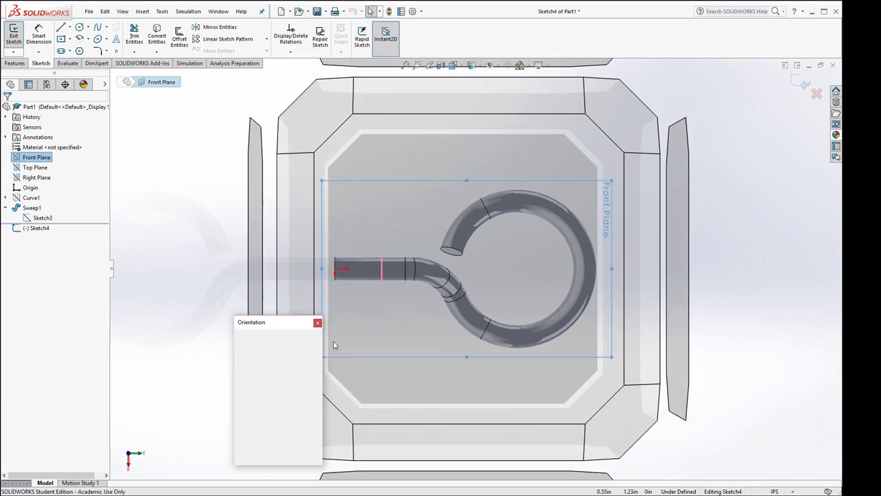
click(254, 367)
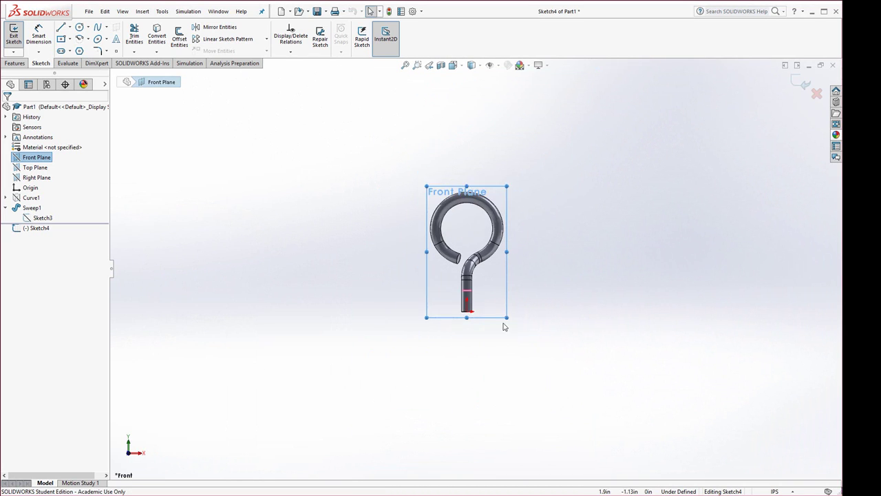
Step: Draw a long vertical line down from the hook shaft ending in a short tangent arc
click(60, 28)
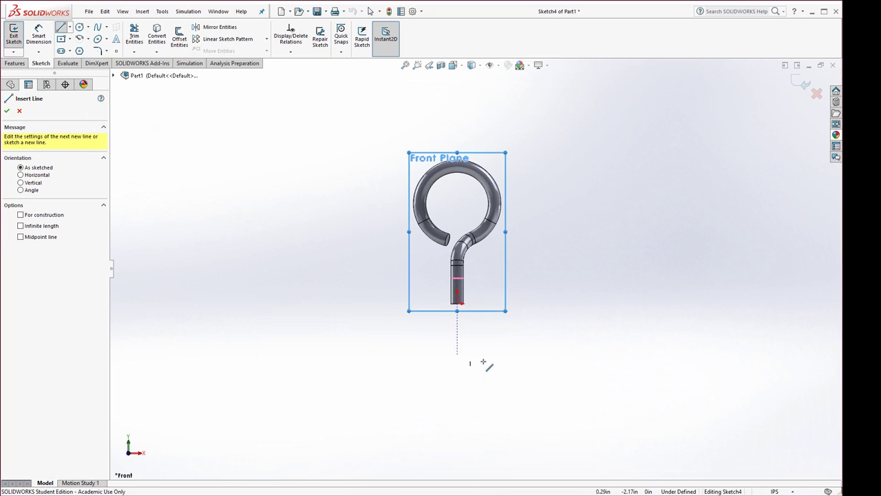
click(458, 303)
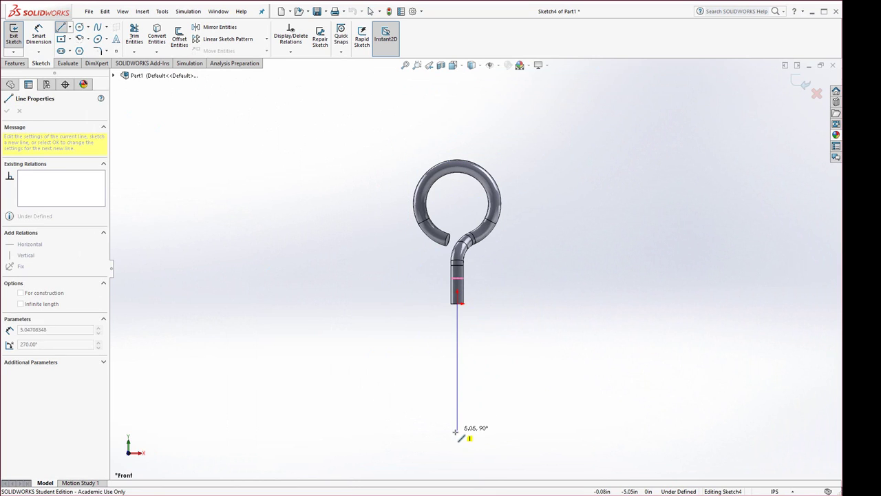
click(457, 461)
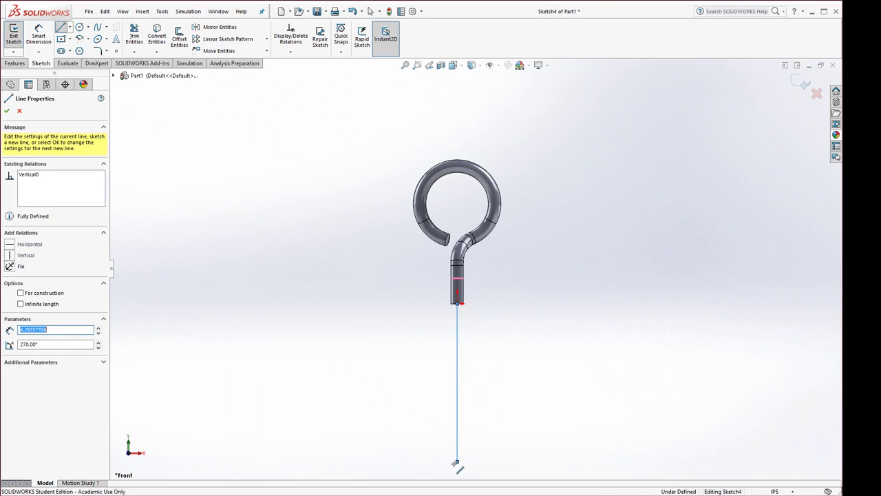
key(z)
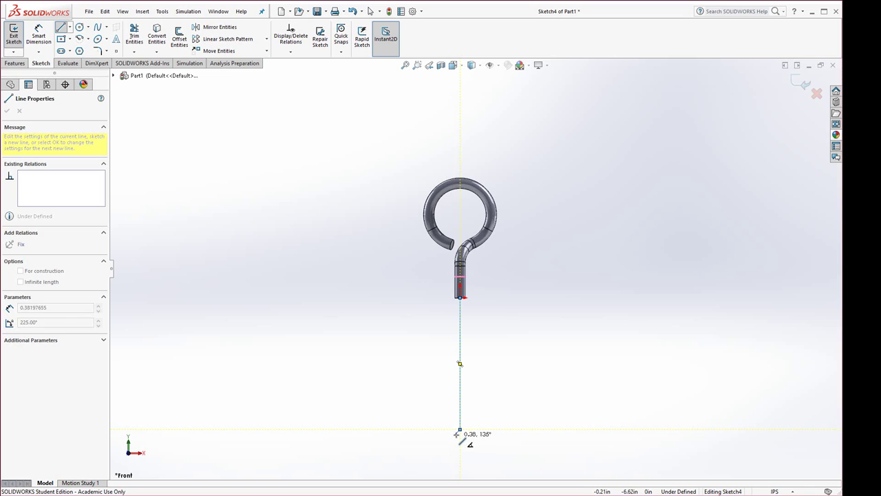
click(459, 430)
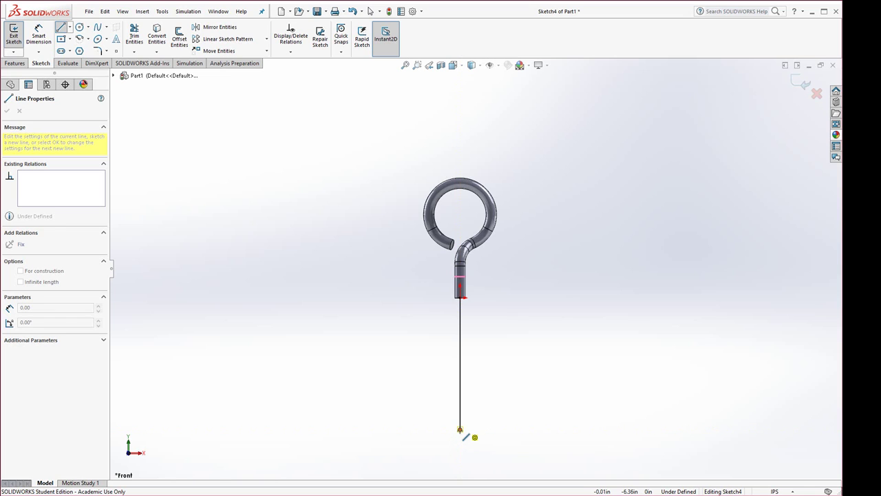
key(a)
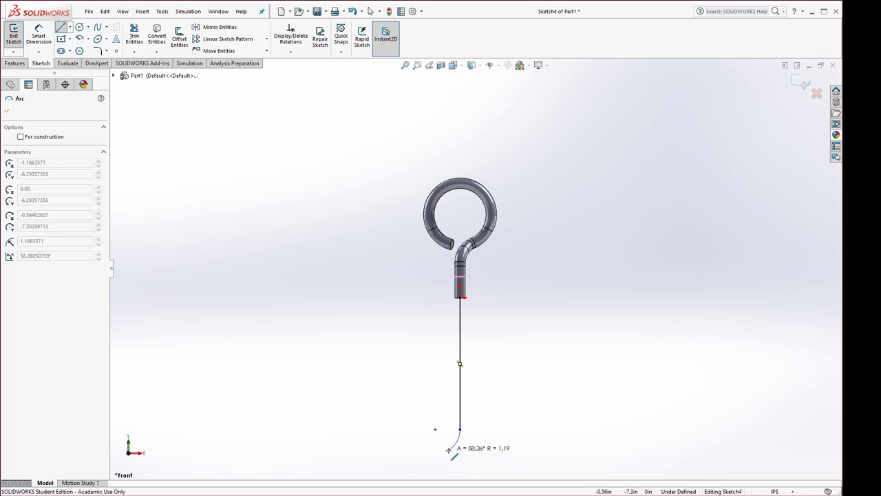
click(449, 449)
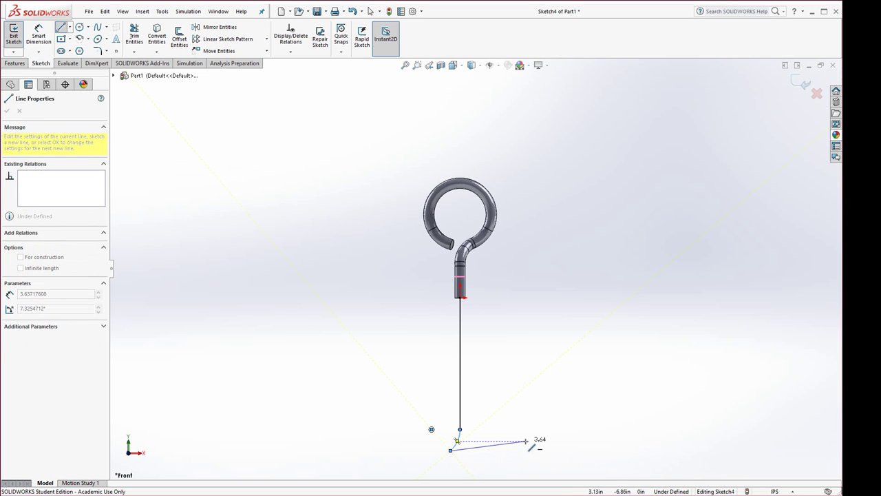
key(Escape)
key(Escape)
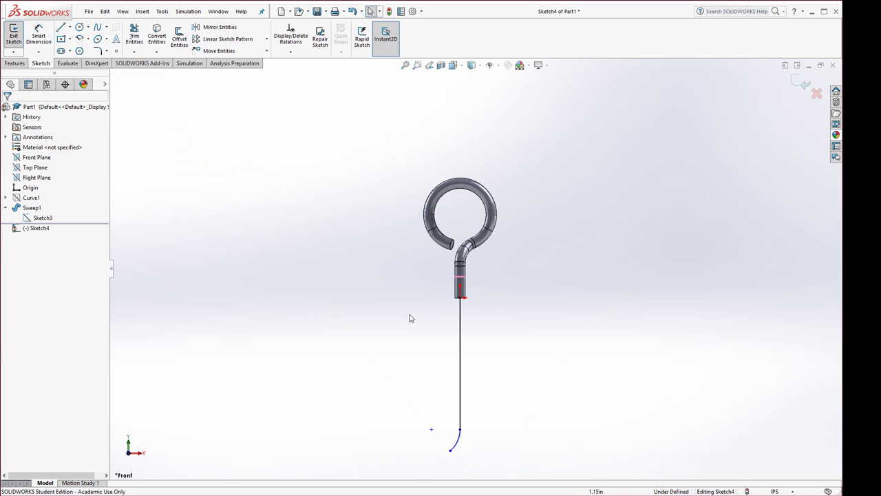
Step: Dimension the path's vertical line to 7 and the tangent arc's radius to 1
click(39, 35)
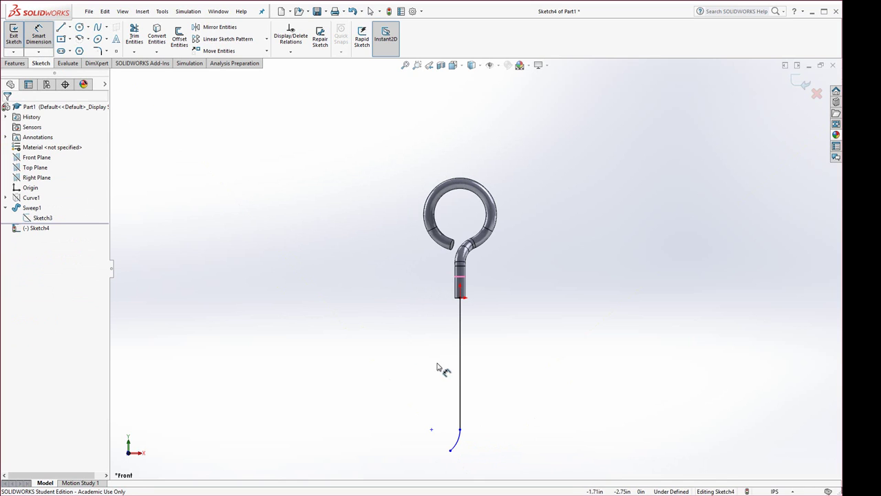
click(463, 360)
click(497, 352)
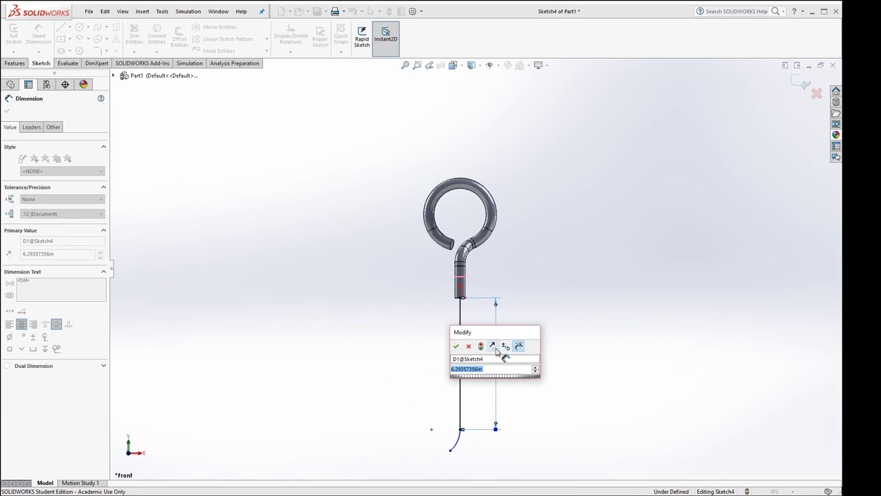
text(7)
key(Return)
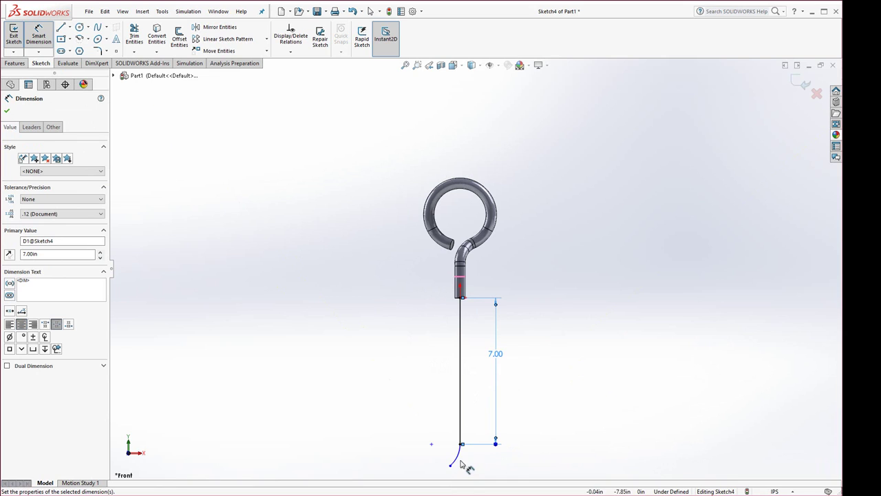
click(455, 457)
click(497, 470)
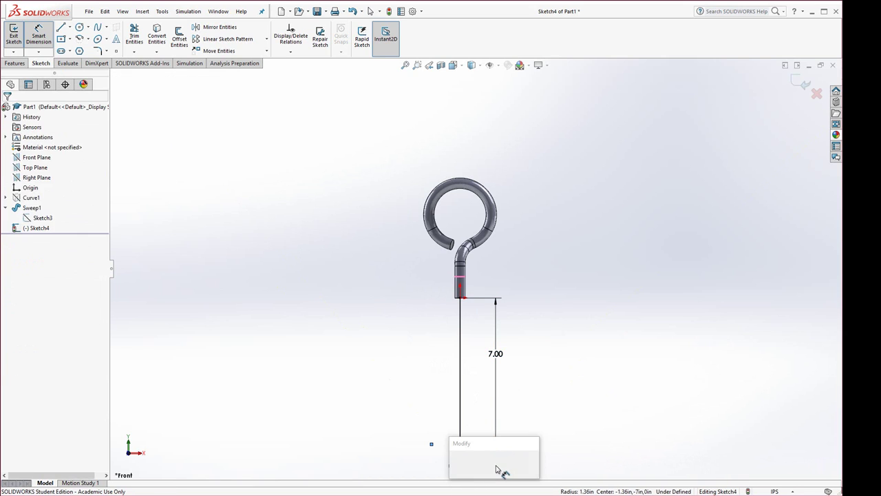
text(1)
key(Return)
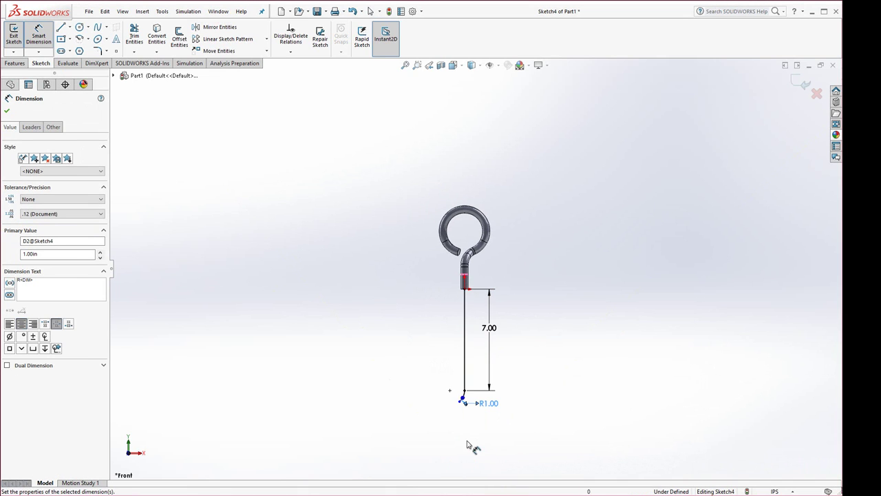
Step: Set the arc's angle to 45° and exit the fully defined path sketch
scroll(463, 385, down, 3)
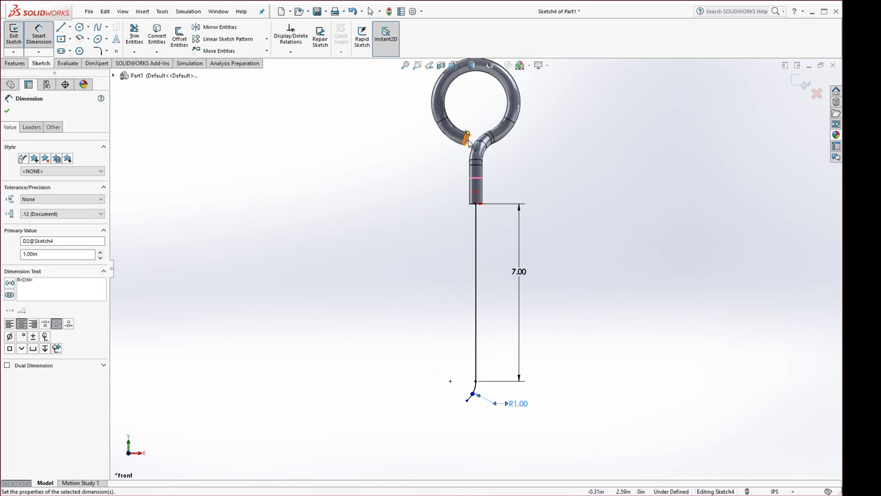
click(467, 400)
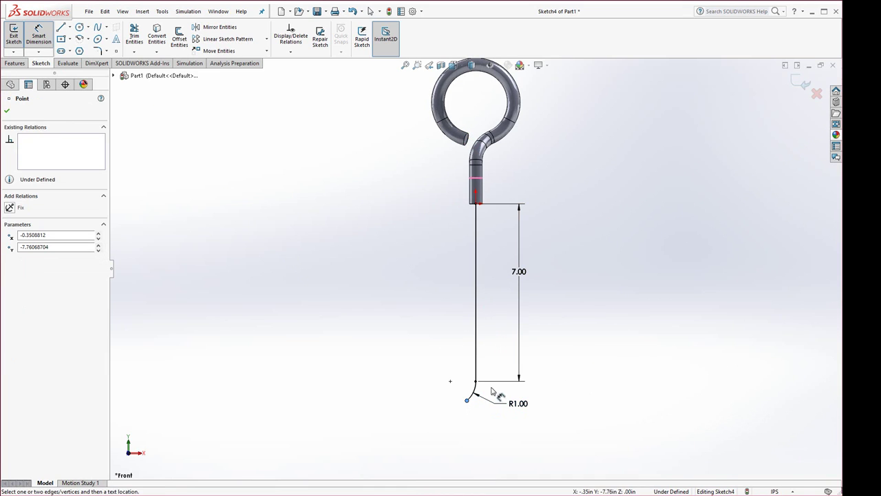
click(474, 380)
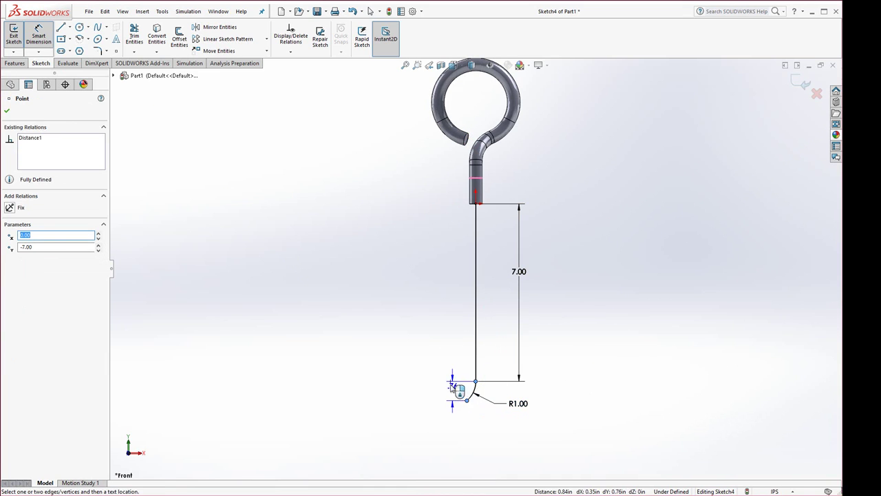
click(450, 382)
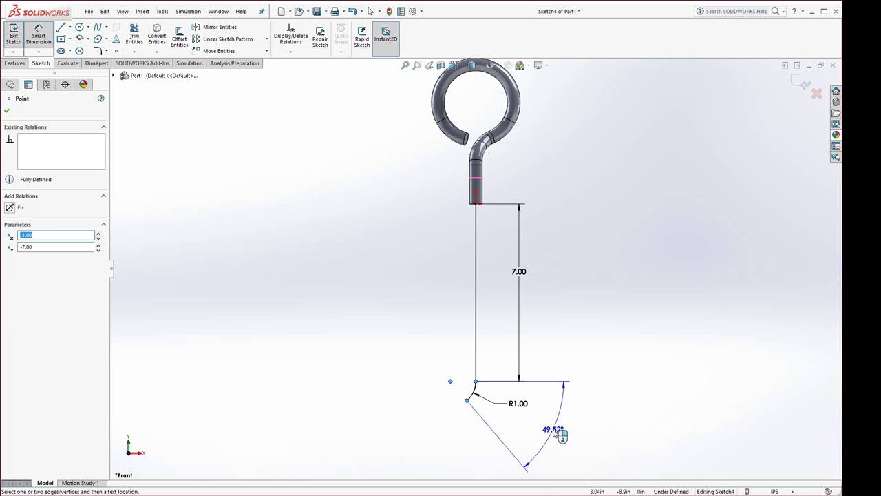
click(555, 431)
text(4)
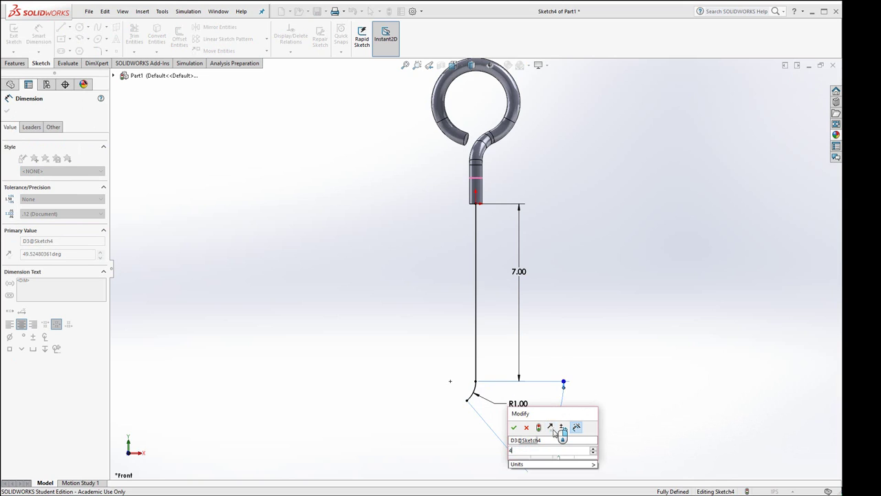
text(5)
key(Return)
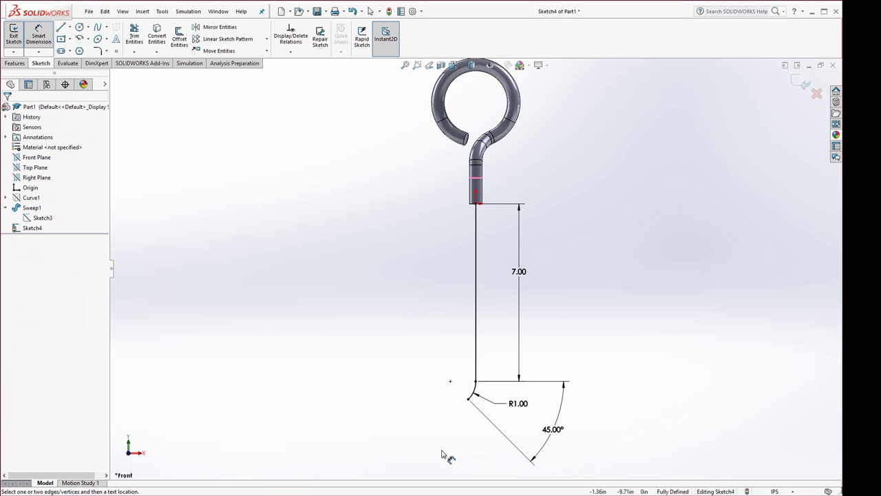
click(390, 13)
Step: Sketch on the tube's end face, convert its edge into a circle, and exit the sketch
mouse_move(409, 247)
middle_down()
mouse_move(360, 140)
mouse_move(364, 166)
middle_up()
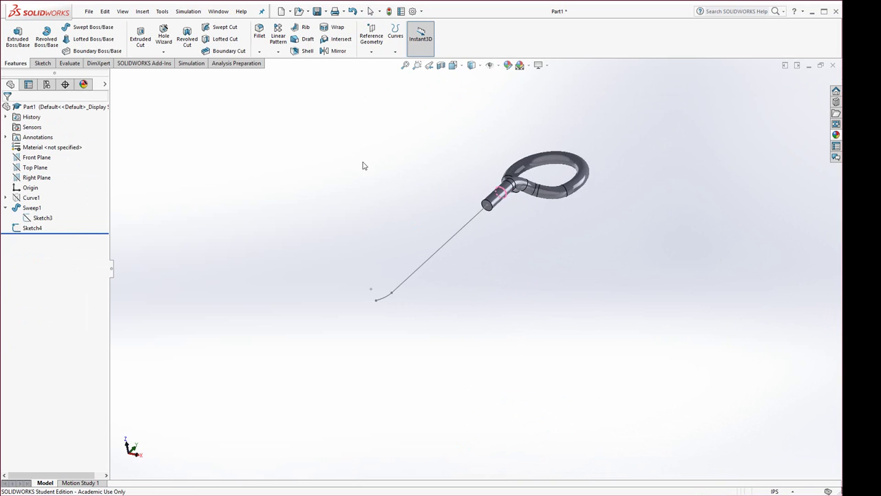
scroll(490, 241, down, 5)
click(472, 344)
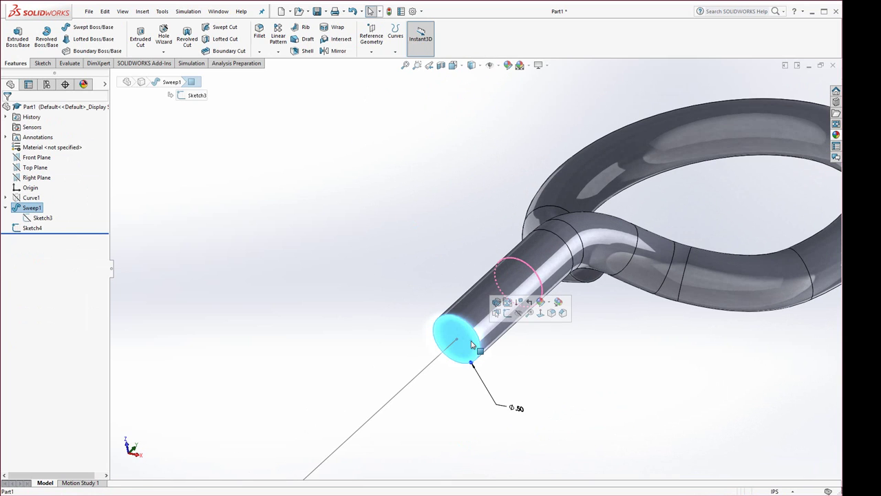
click(507, 313)
scroll(510, 378, up, 5)
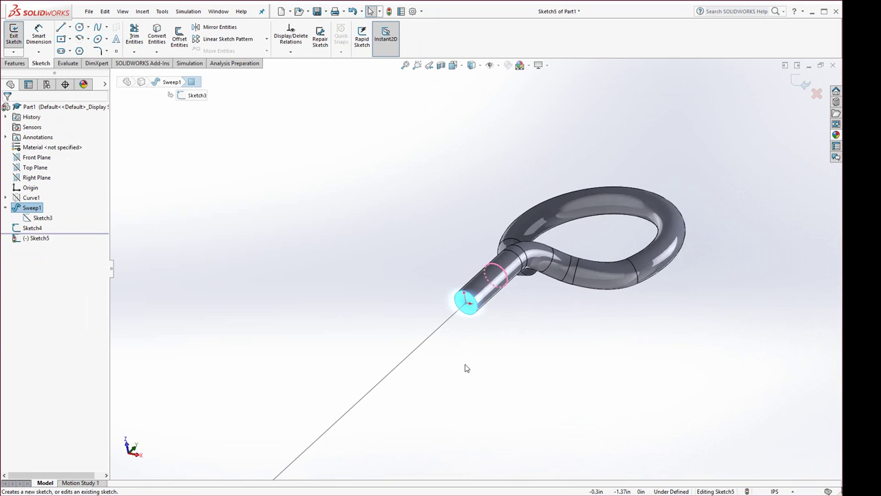
scroll(466, 363, up, 3)
scroll(468, 300, down, 5)
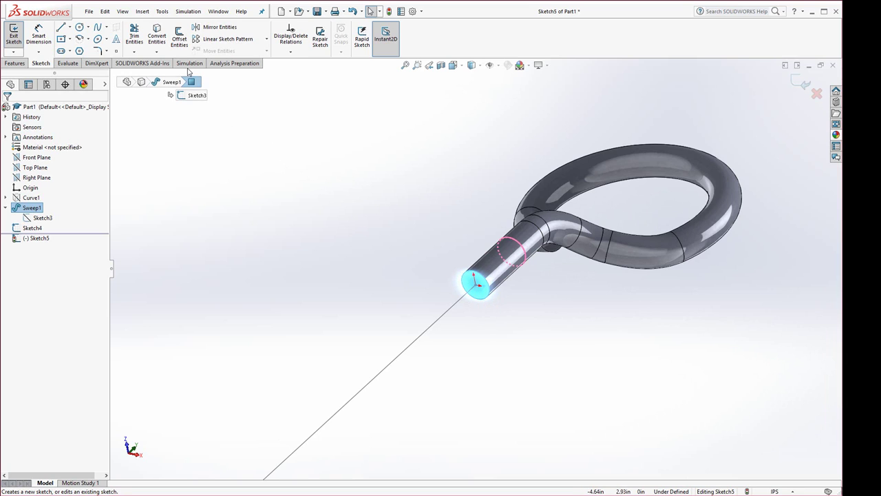
click(157, 38)
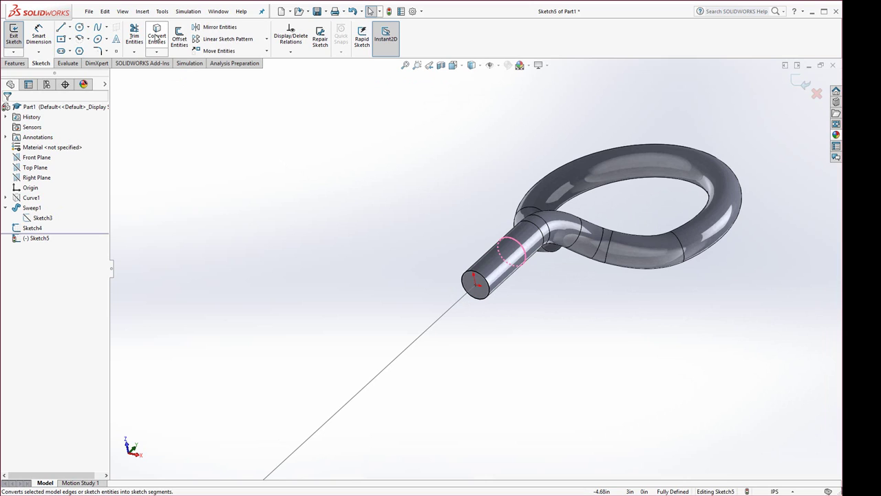
click(389, 12)
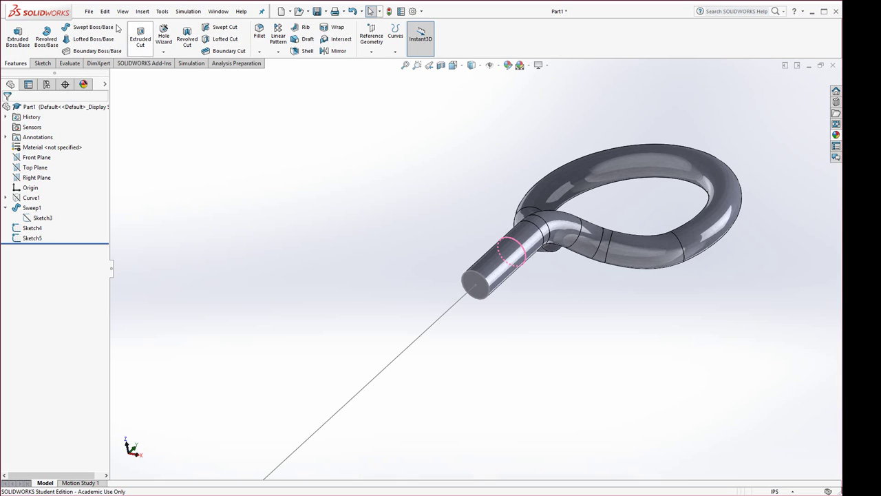
click(93, 28)
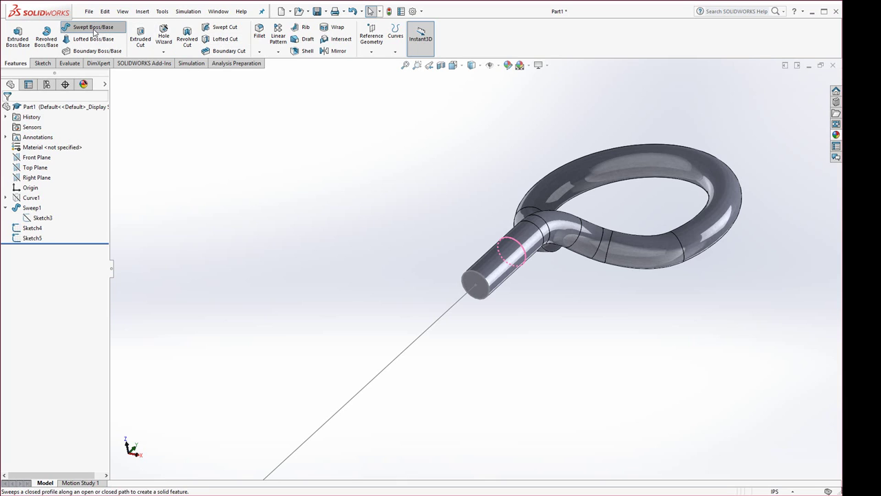
click(488, 306)
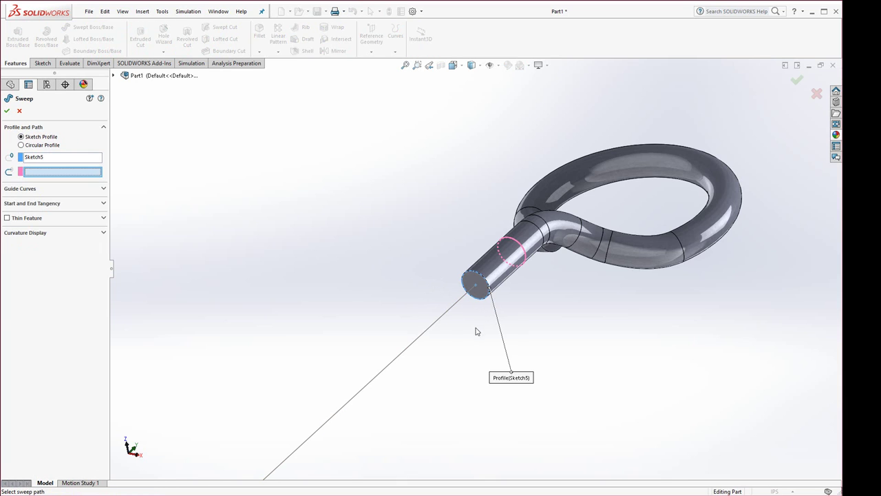
click(427, 336)
scroll(468, 276, up, 5)
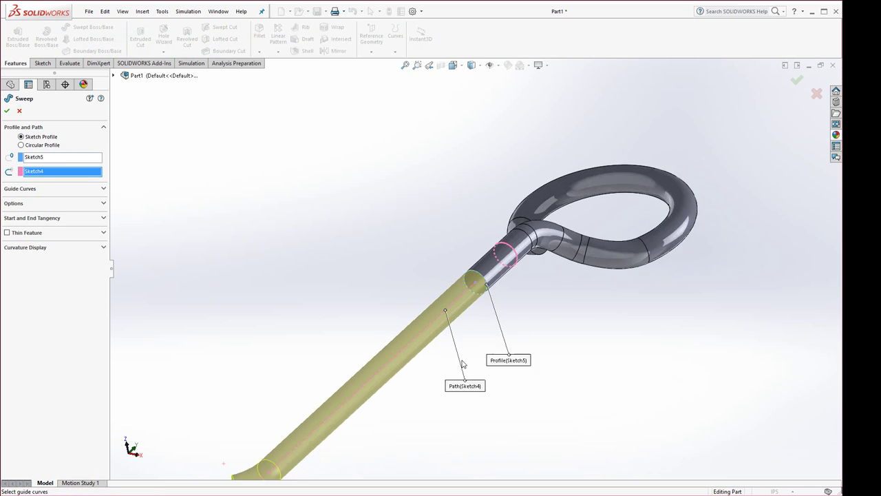
click(7, 112)
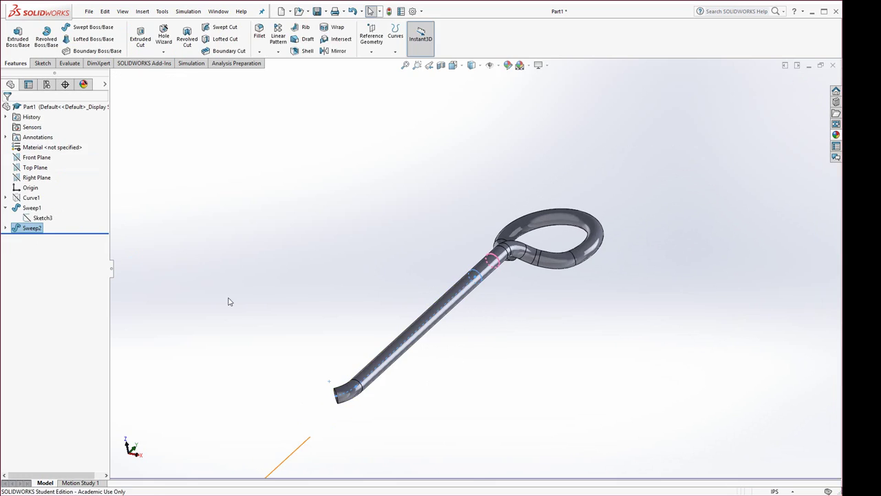
middle_drag(340, 265, 489, 350)
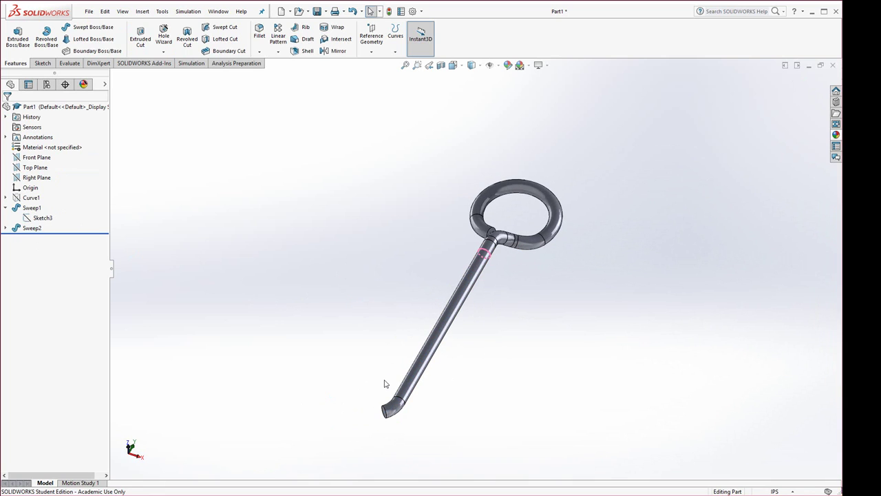
middle_drag(364, 391, 466, 403)
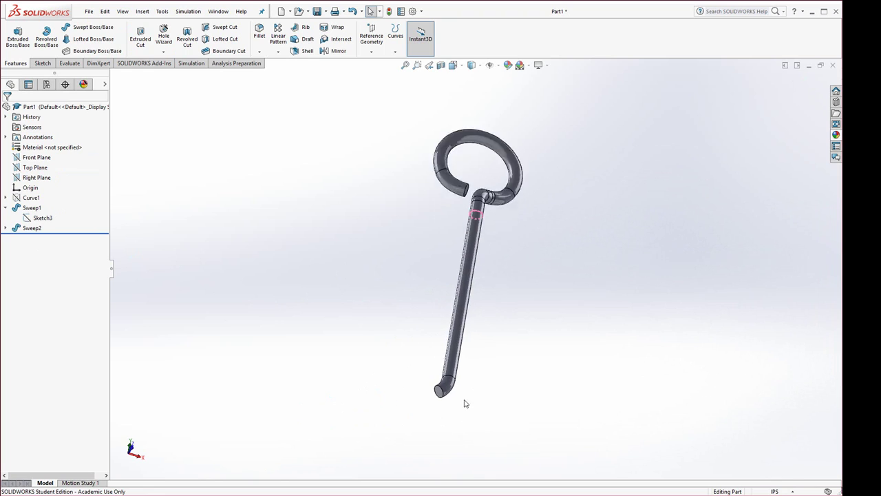
scroll(428, 358, down, 3)
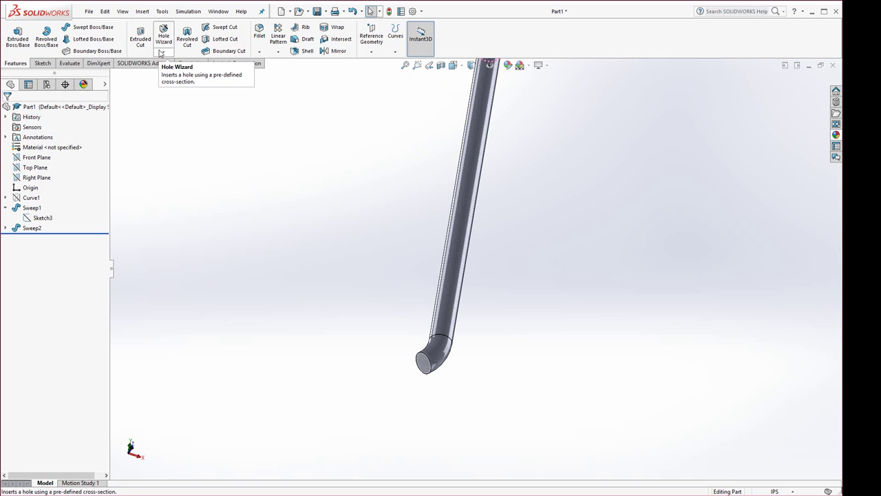
Step: Mirror the Sweep2 body about the tube's end face to add a second looped rod
click(336, 51)
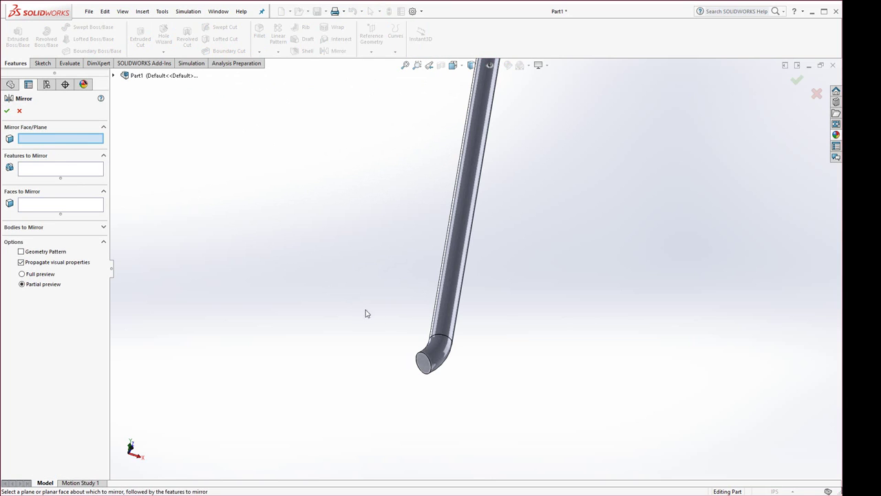
click(427, 365)
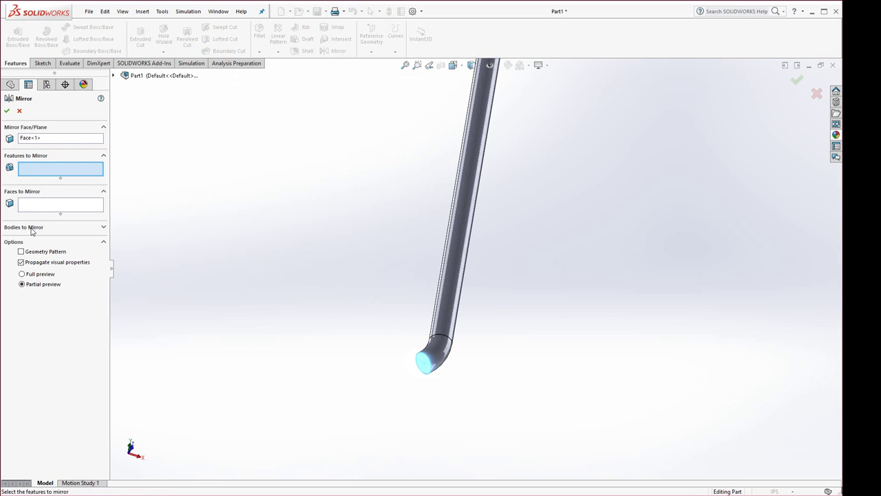
click(31, 227)
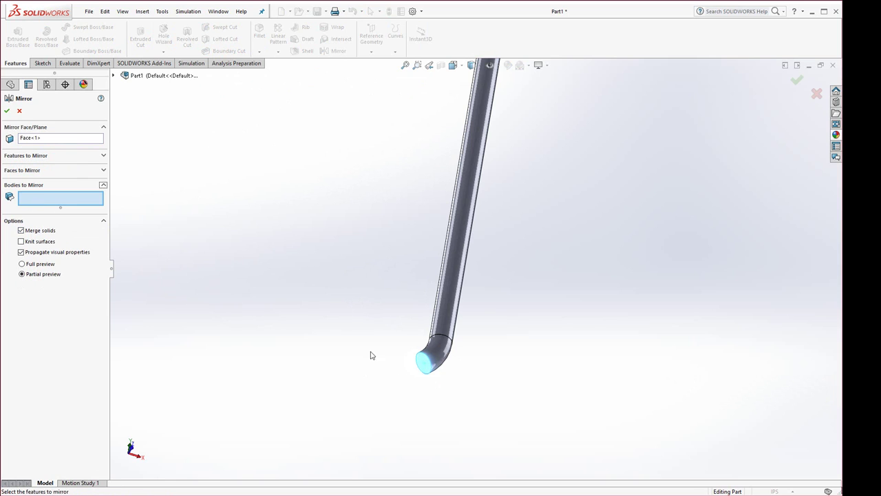
click(445, 293)
scroll(412, 303, up, 3)
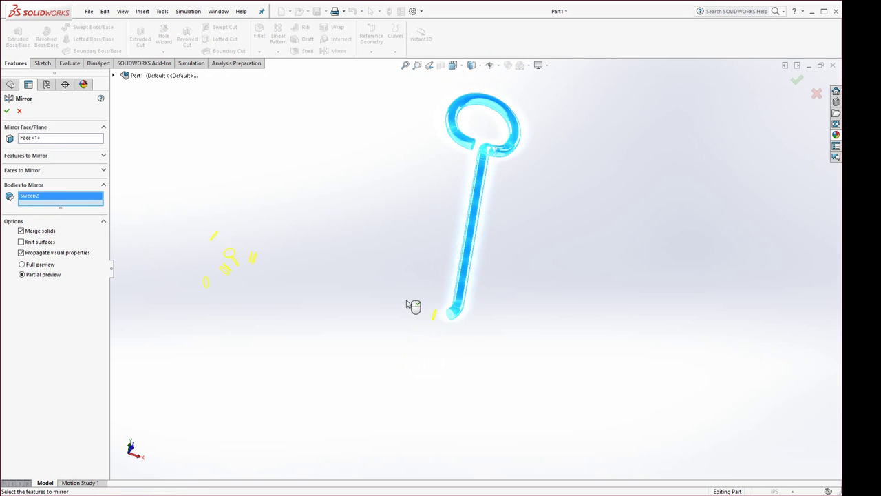
middle_drag(413, 305, 338, 326)
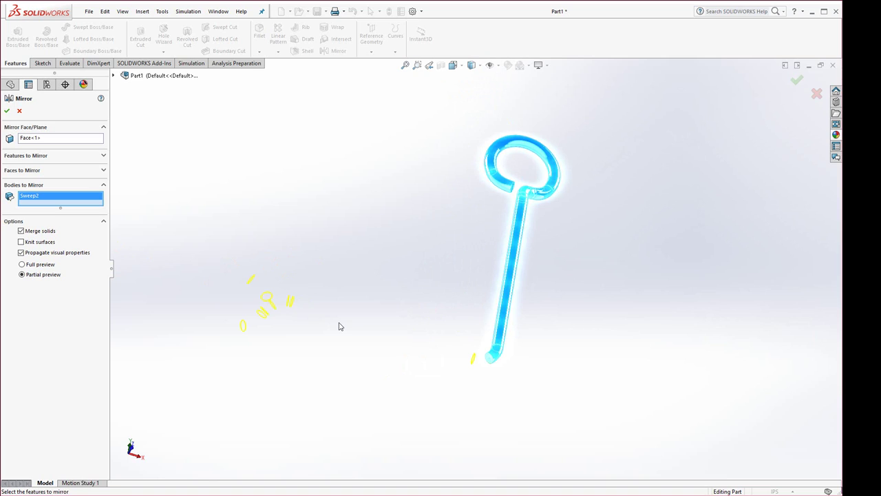
click(7, 112)
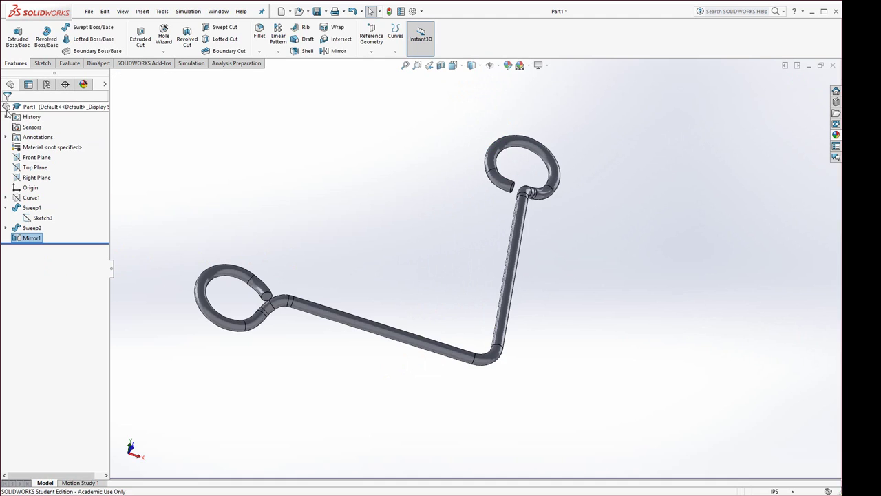
middle_drag(321, 236, 295, 338)
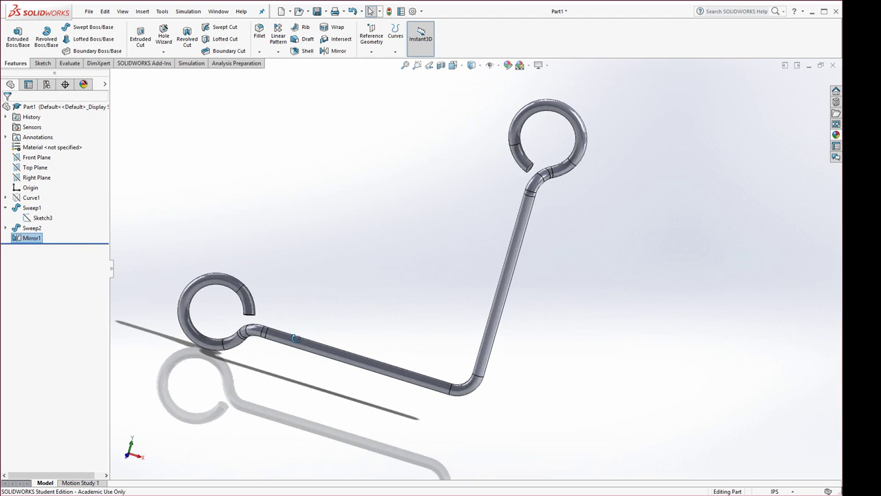
middle_drag(334, 301, 302, 176)
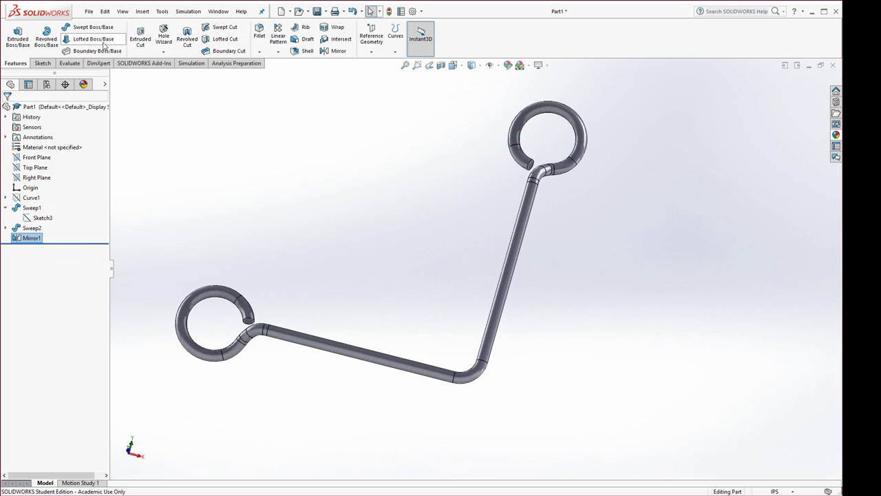
Step: Open a sketch on the Right Plane, viewed from the right and zoomed on the lower junction
click(38, 177)
click(44, 170)
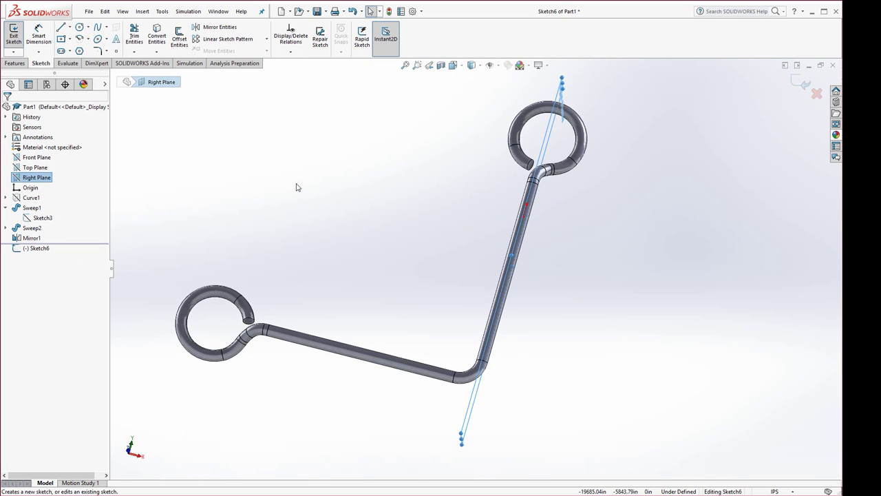
key(space)
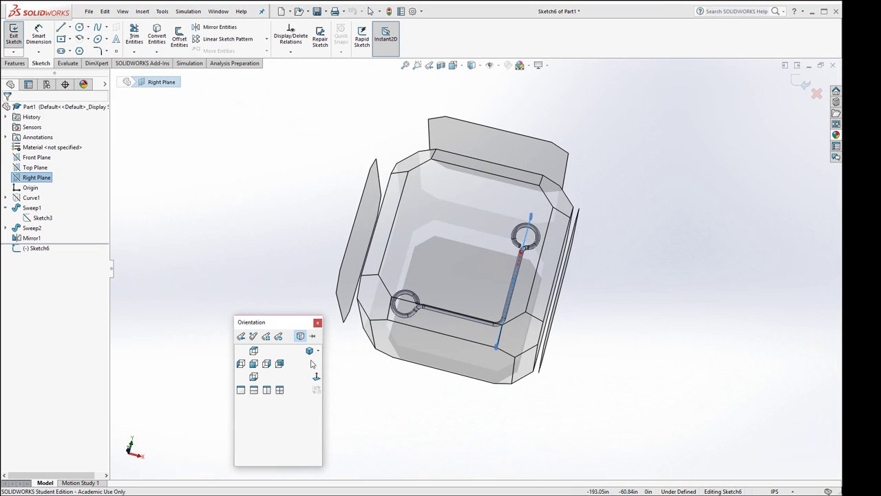
click(266, 363)
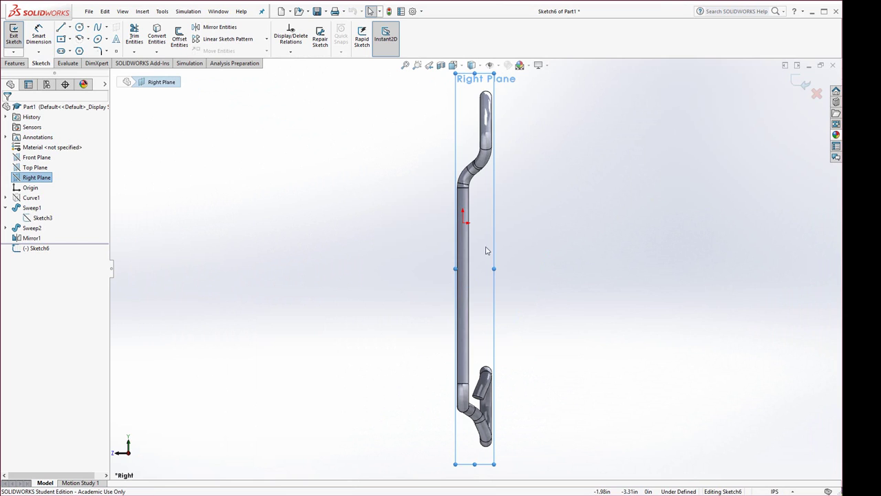
scroll(485, 384, down, 3)
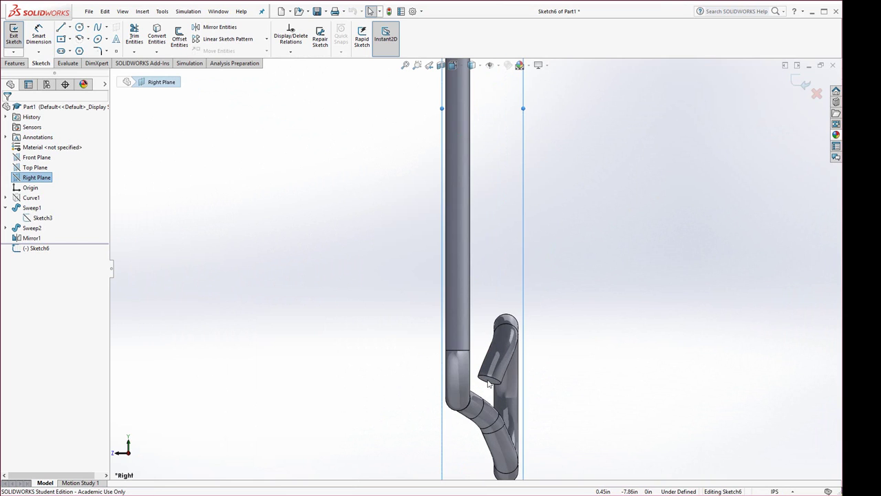
scroll(487, 382, down, 1)
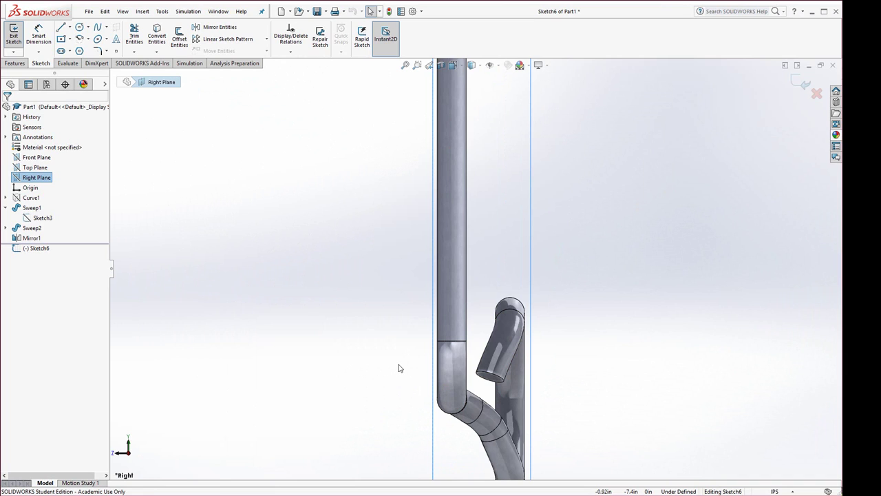
click(479, 68)
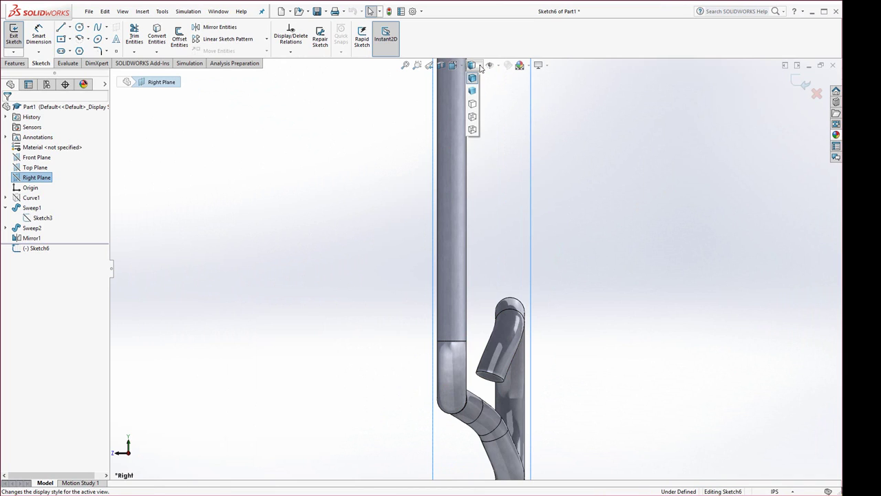
Step: Switch the model to Wireframe display and center the view on the tube junction
click(472, 131)
ctrl+middle_drag(478, 427, 466, 369)
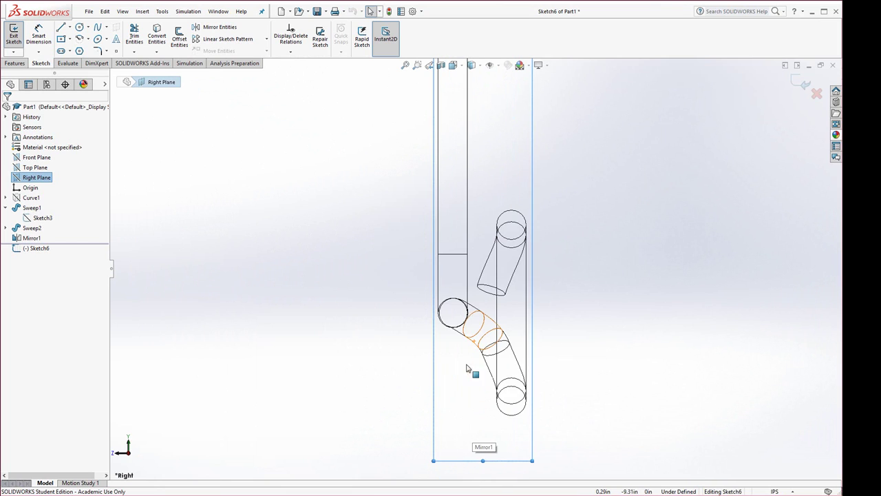
scroll(466, 369, down, 2)
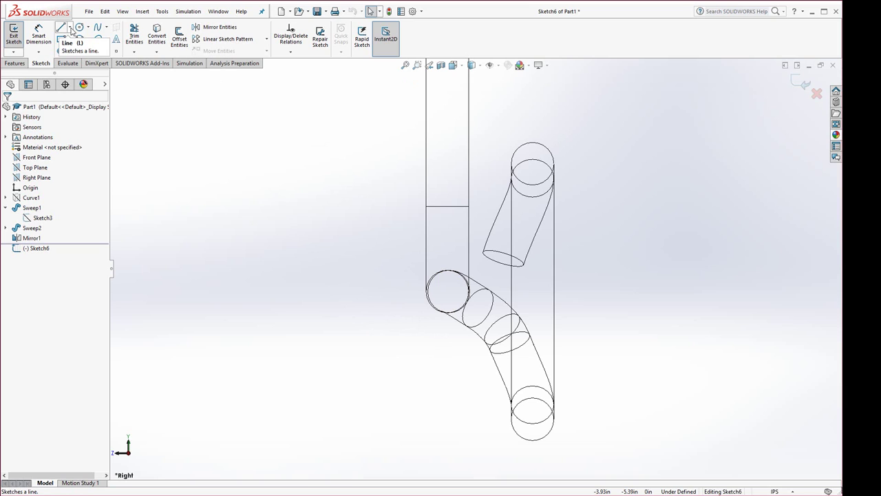
Step: Draw a horizontal centerline leftward from the lower tube-end circle's centre
click(70, 29)
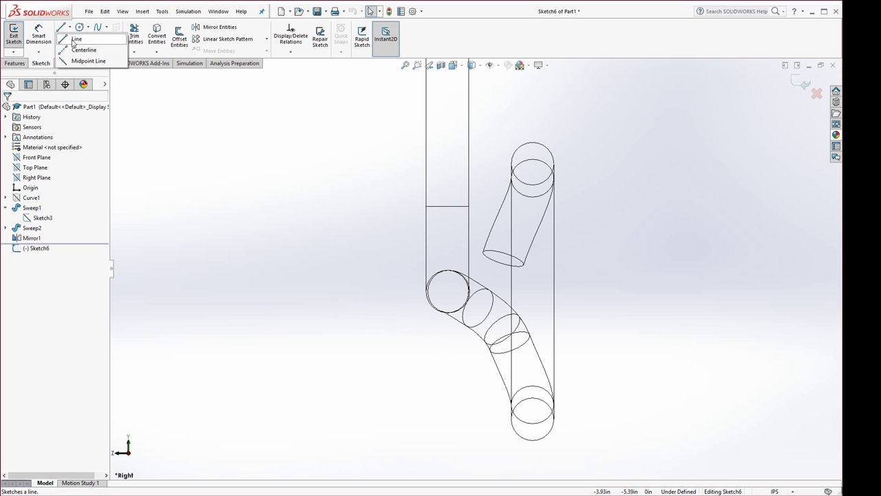
click(74, 51)
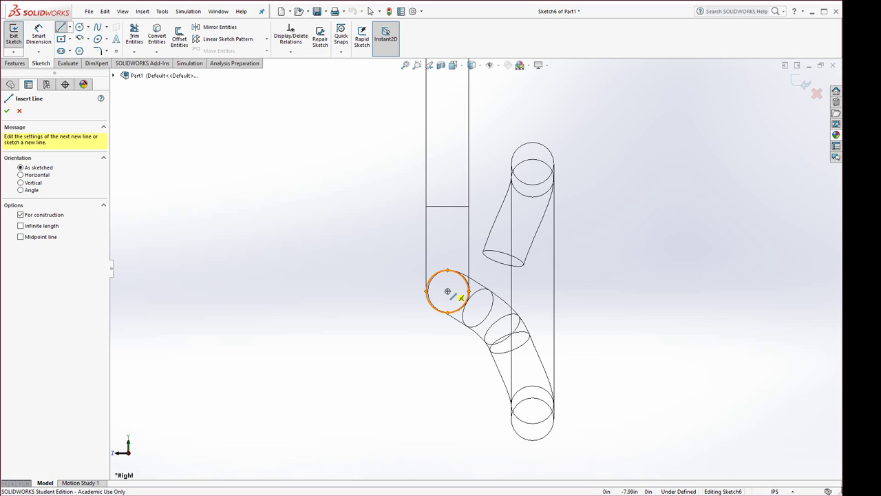
click(447, 291)
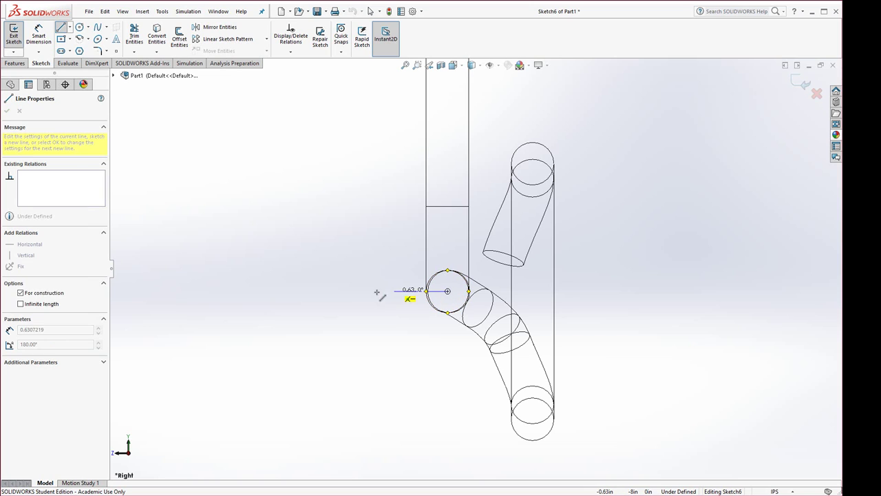
click(308, 291)
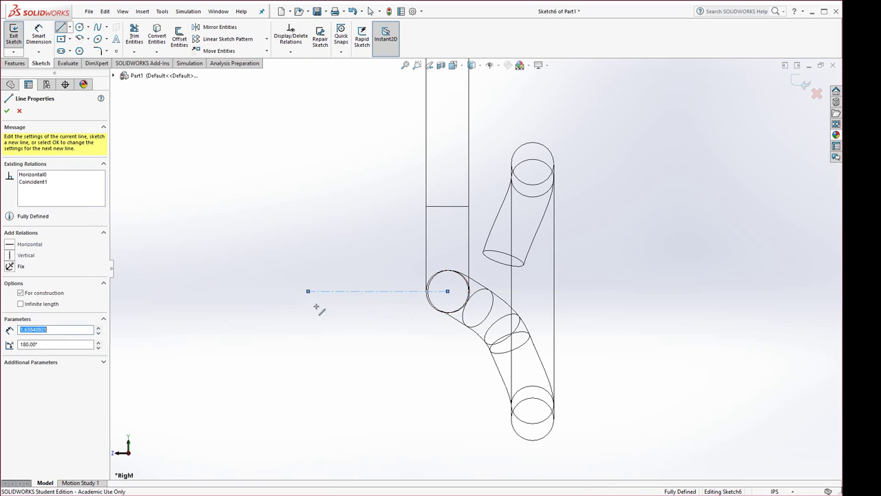
key(Escape)
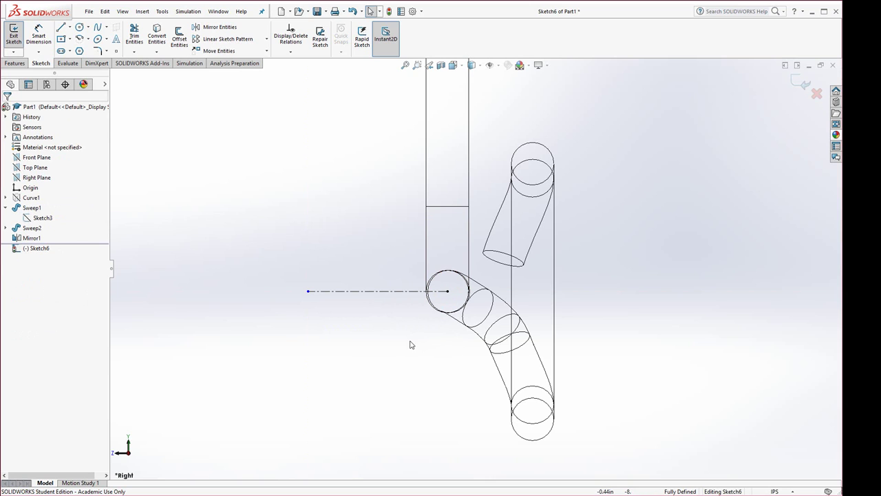
Step: Draw a small circle of about 0.16 in radius beside the upper tube end
key(z)
key(z)
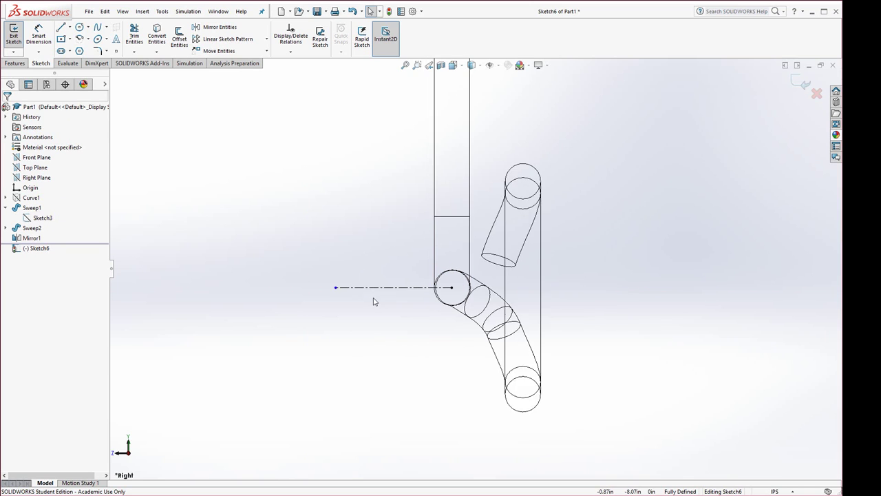
scroll(508, 234, down, 3)
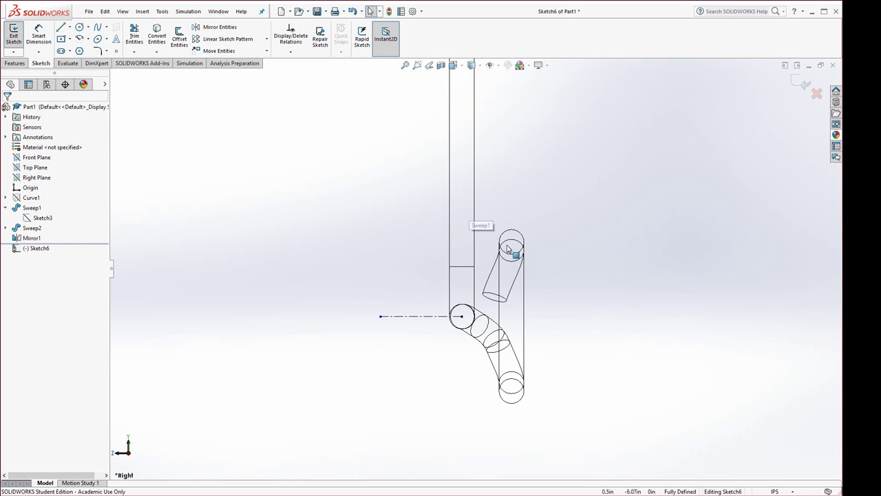
scroll(561, 283, down, 1)
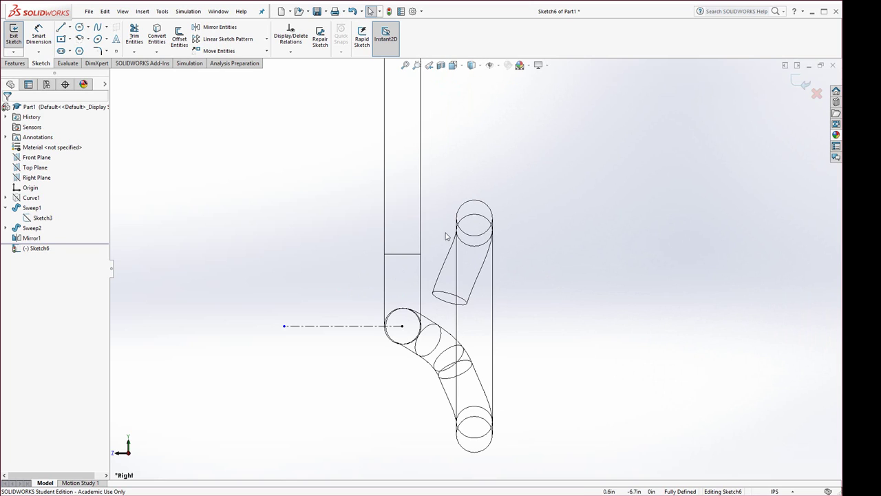
click(79, 27)
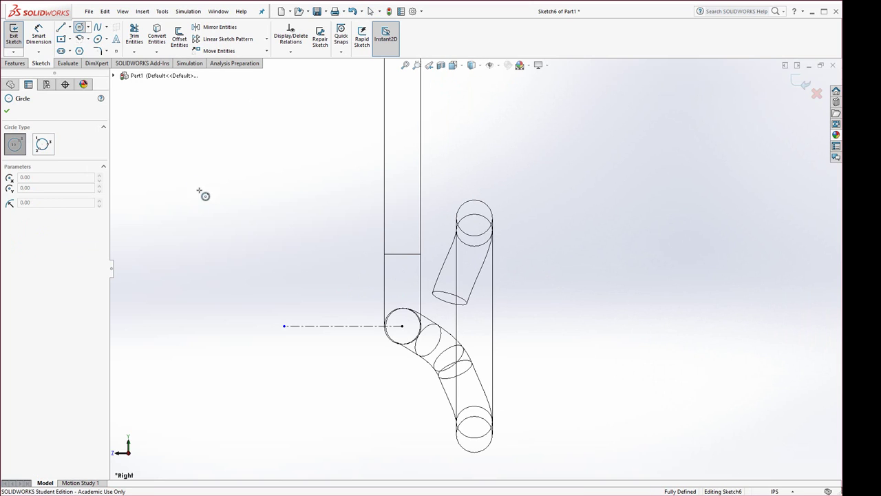
click(435, 218)
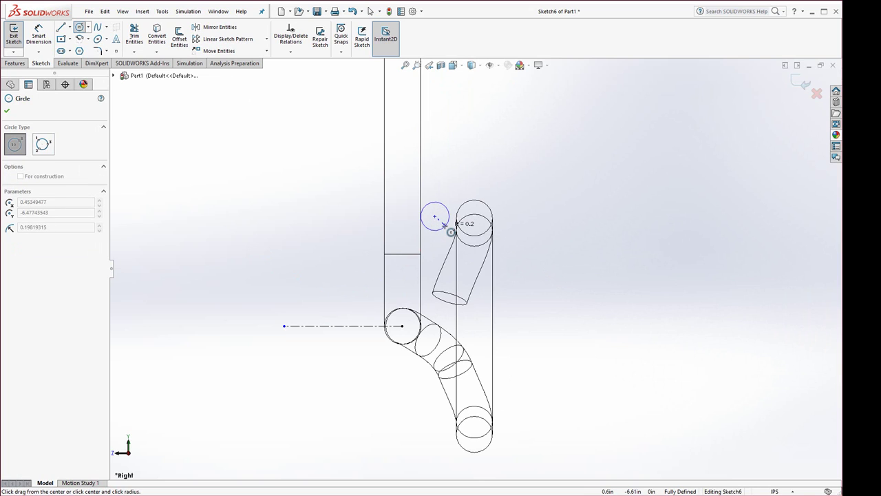
click(444, 223)
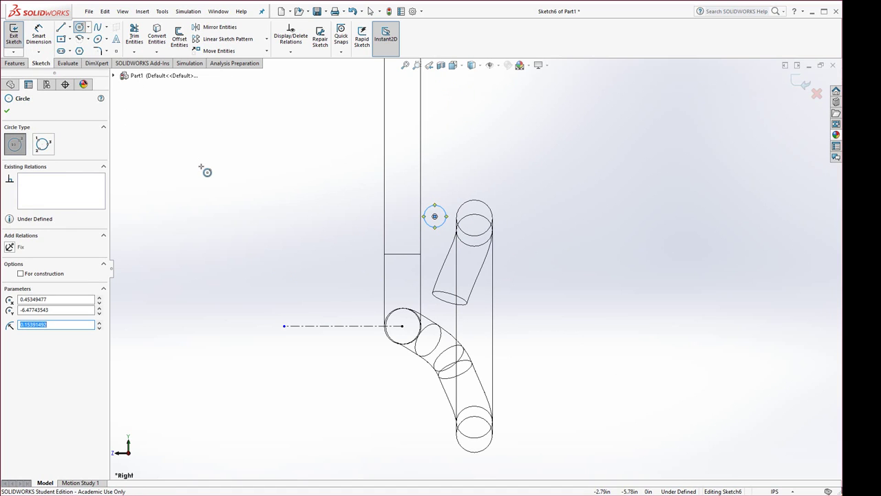
key(Escape)
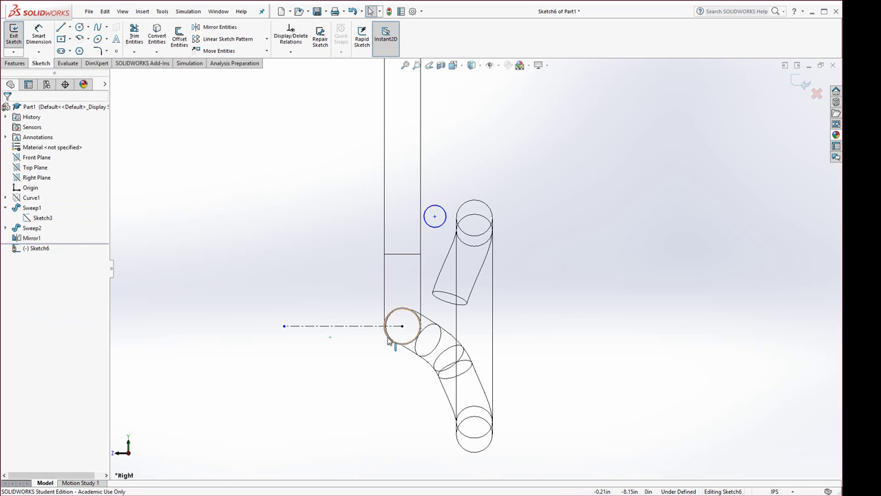
Step: Add an Equal relation between the small circle and the tube-end circle on the centerline
click(389, 339)
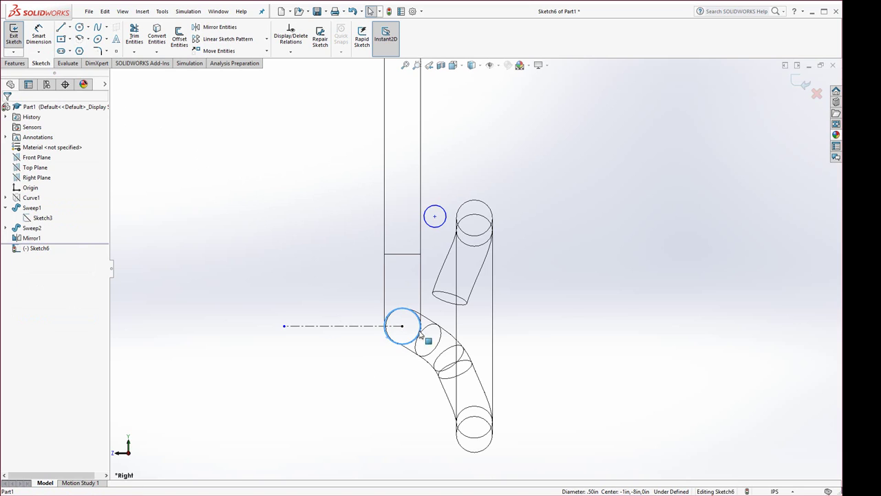
ctrl+click(435, 232)
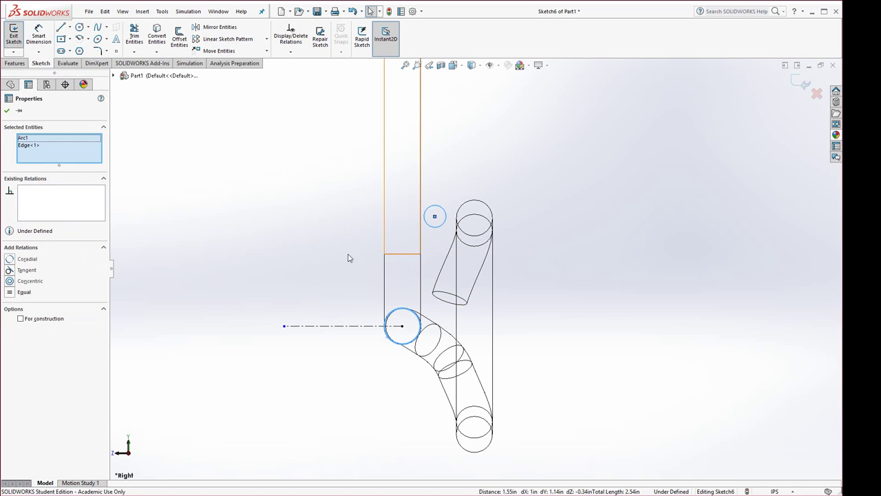
click(24, 292)
click(172, 293)
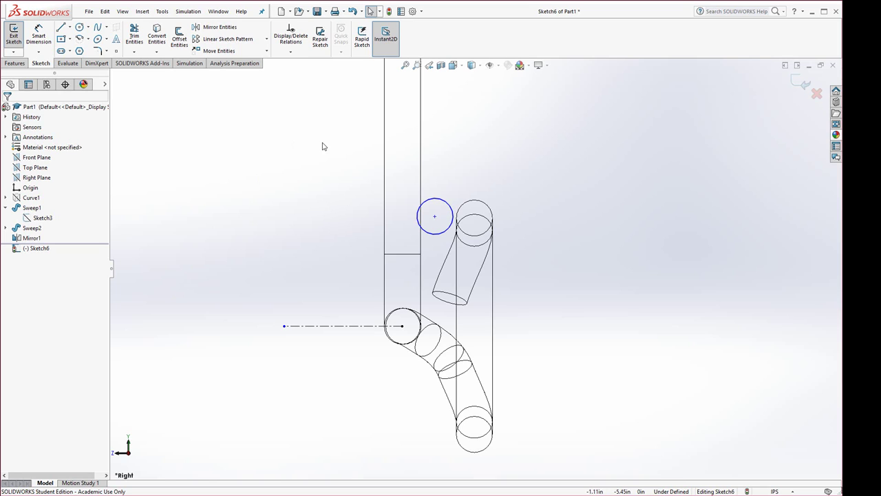
Step: Dimension the small circle's centre 0.23 in from the adjacent vertical line
click(38, 36)
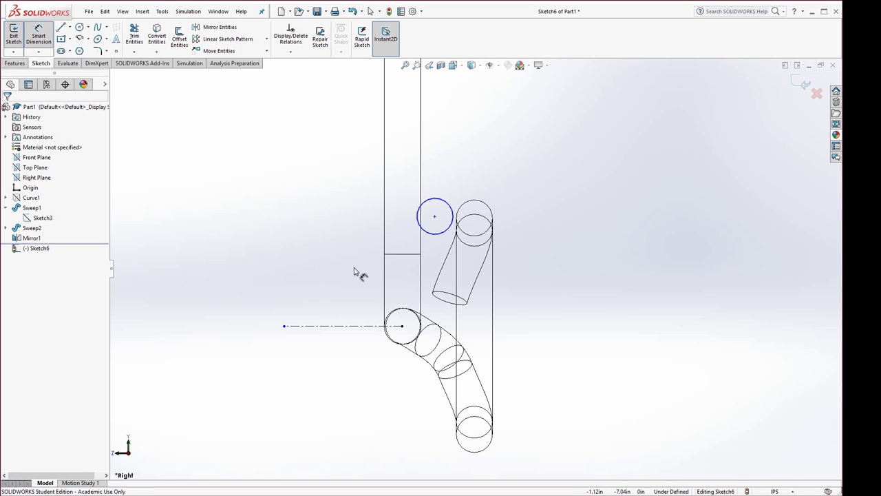
click(435, 238)
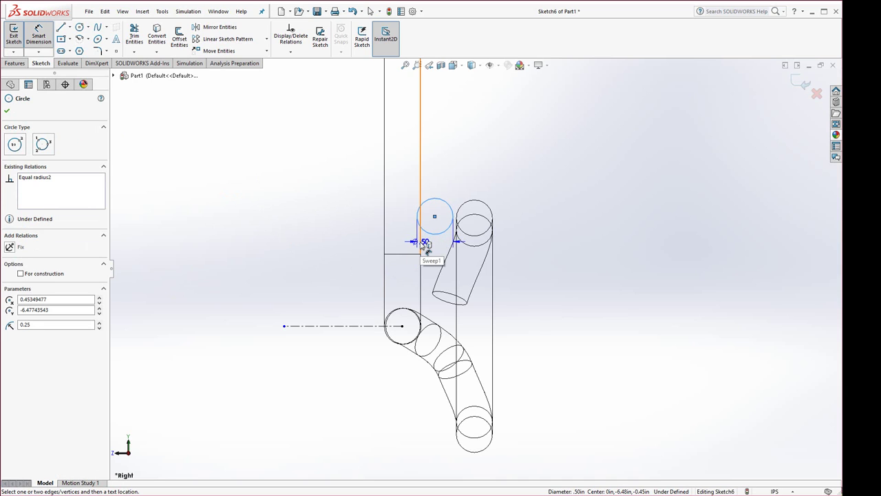
click(421, 245)
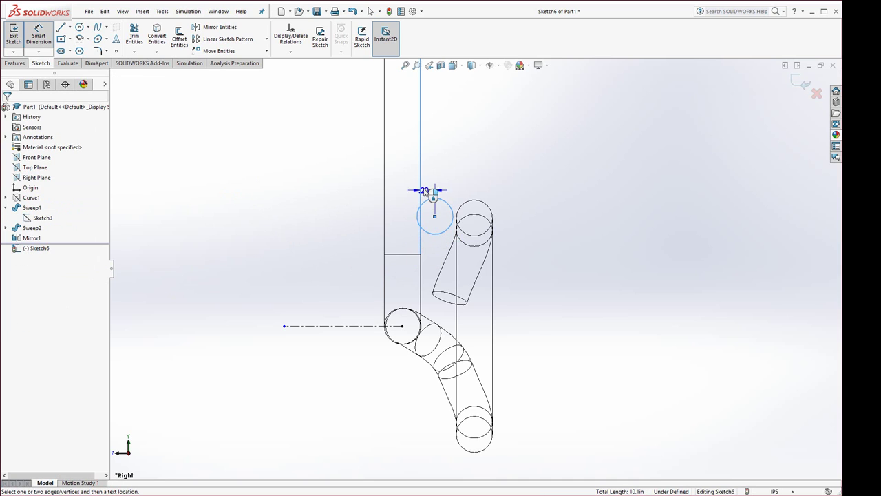
click(459, 170)
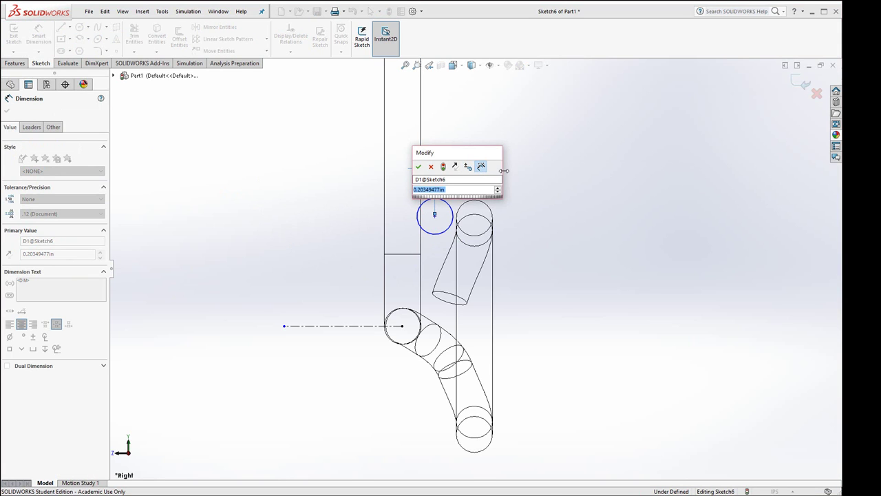
text(.2)
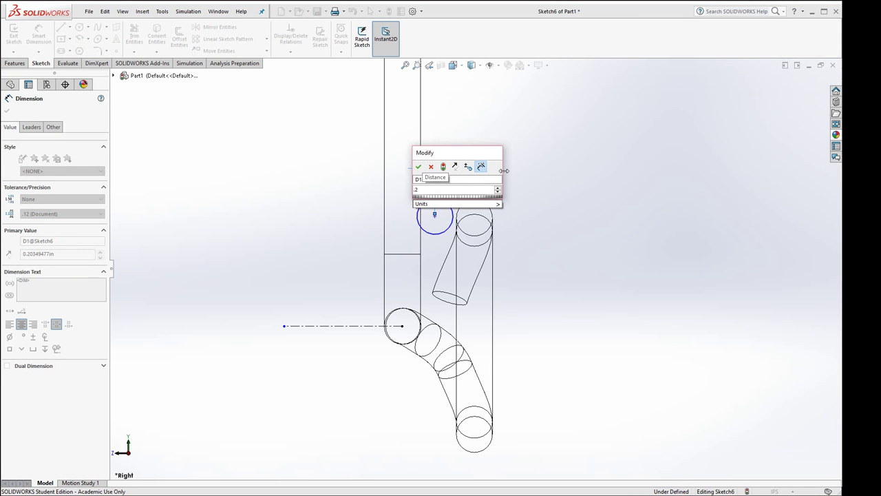
text(3)
key(Return)
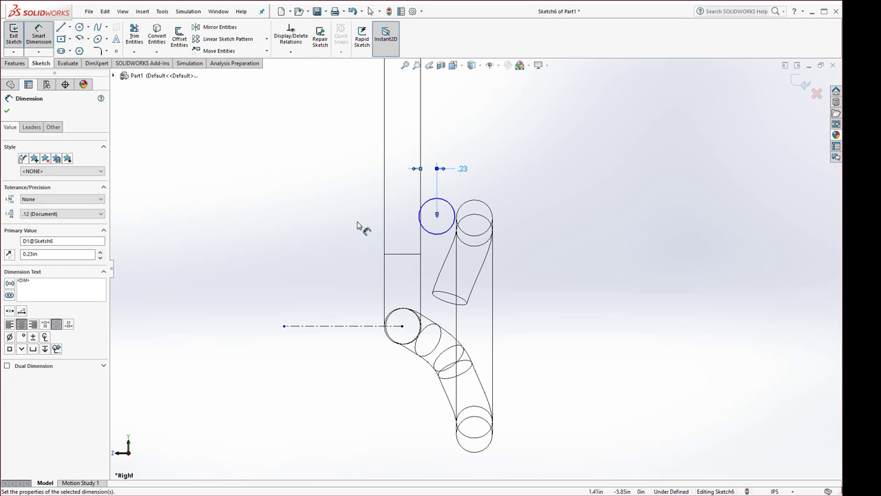
key(Escape)
scroll(441, 213, down, 4)
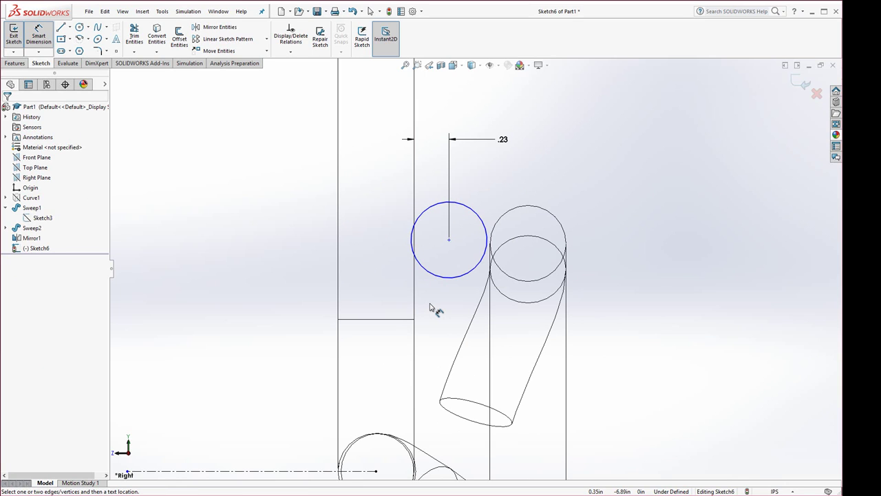
Step: Dimension the circle centre 1.50 in above the horizontal centerline, fully defining Sketch6
click(411, 244)
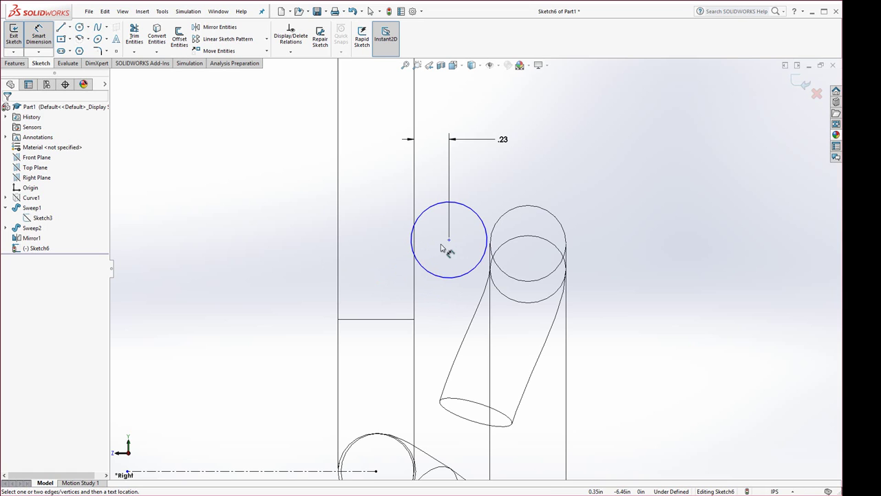
click(438, 275)
scroll(372, 354, up, 3)
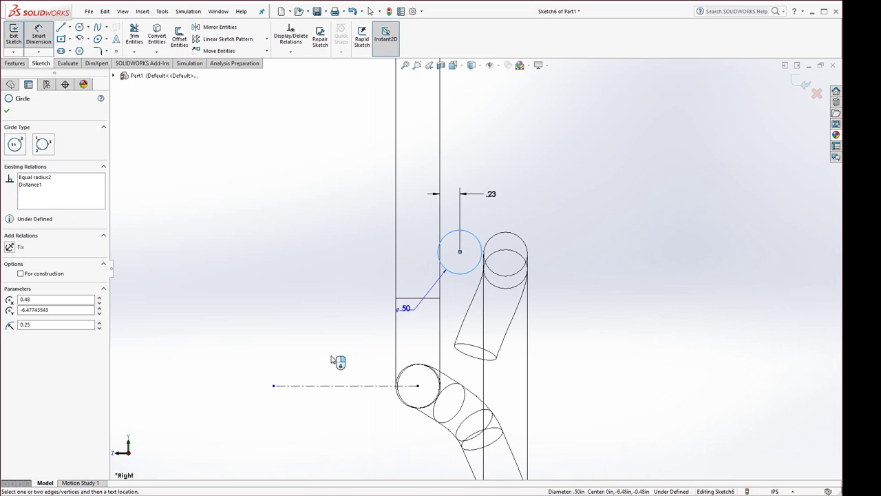
click(323, 385)
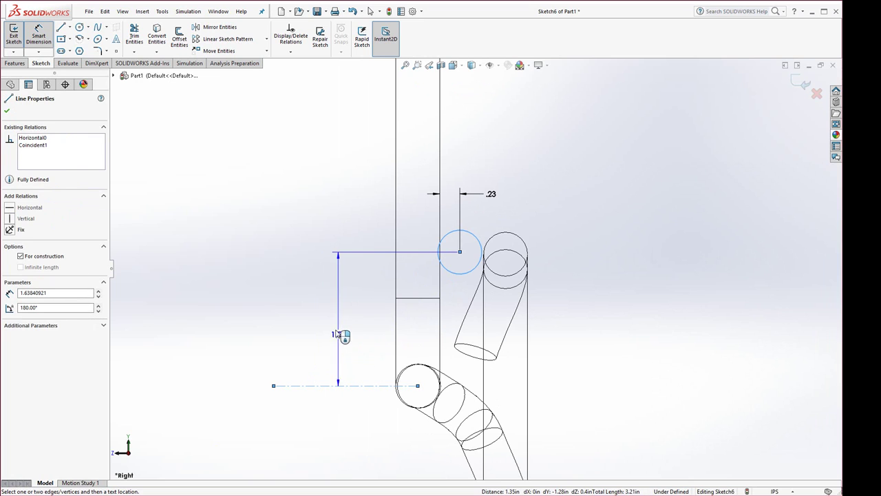
click(323, 324)
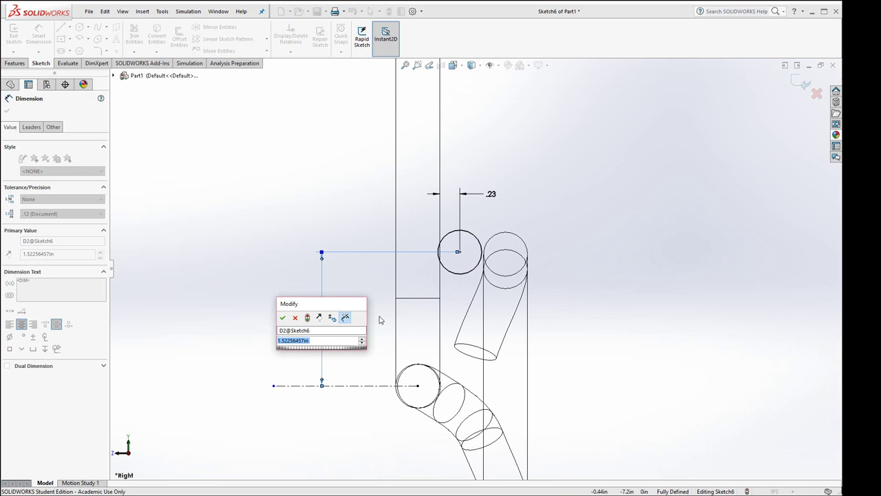
text(1.5)
key(Return)
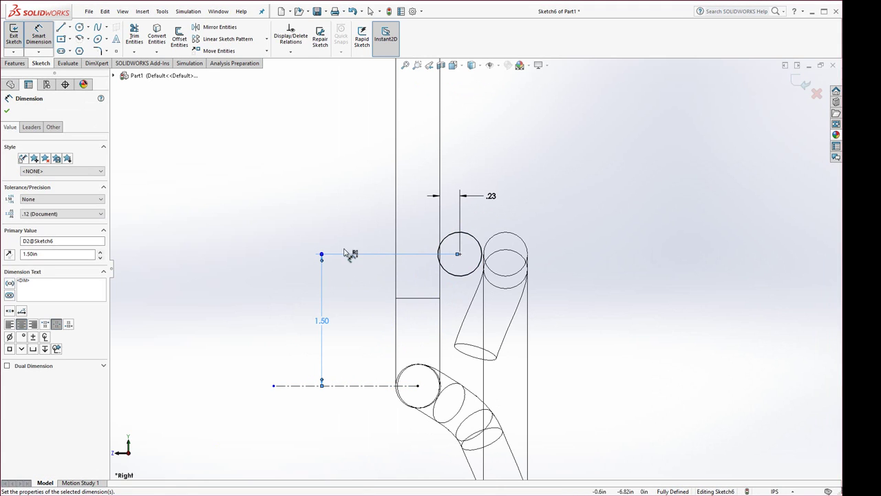
click(309, 182)
key(z)
key(z)
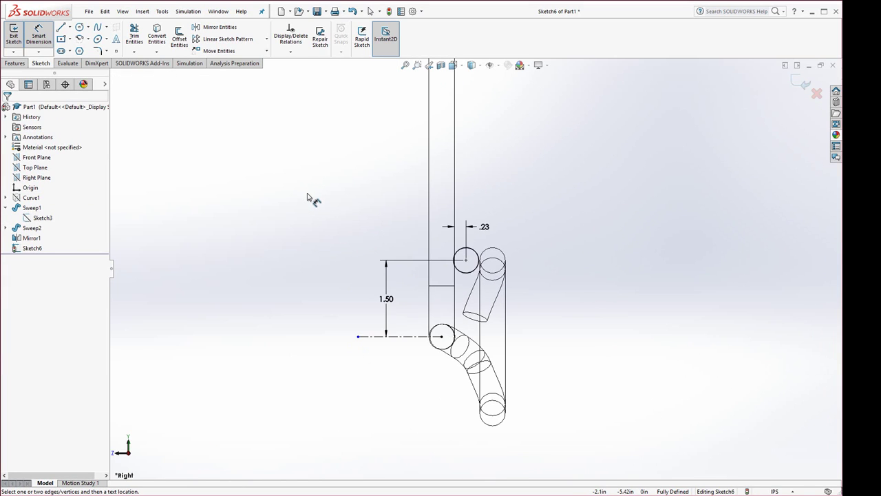
key(Escape)
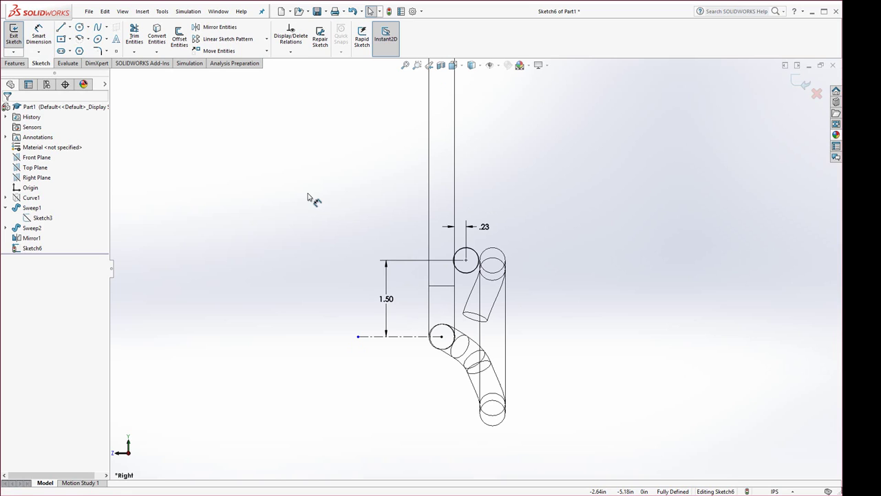
Step: Linear-pattern the circle upward as 4 instances spaced 2.5 in, with a driving Y spacing dimension
click(461, 274)
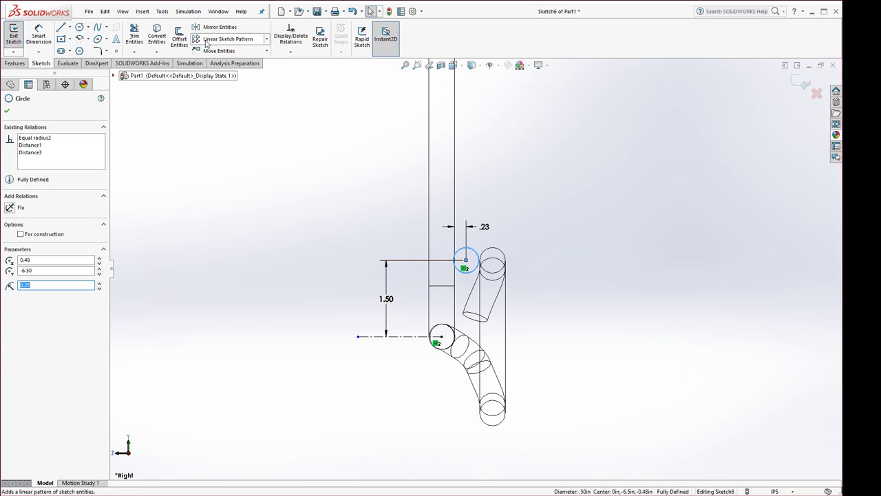
click(207, 41)
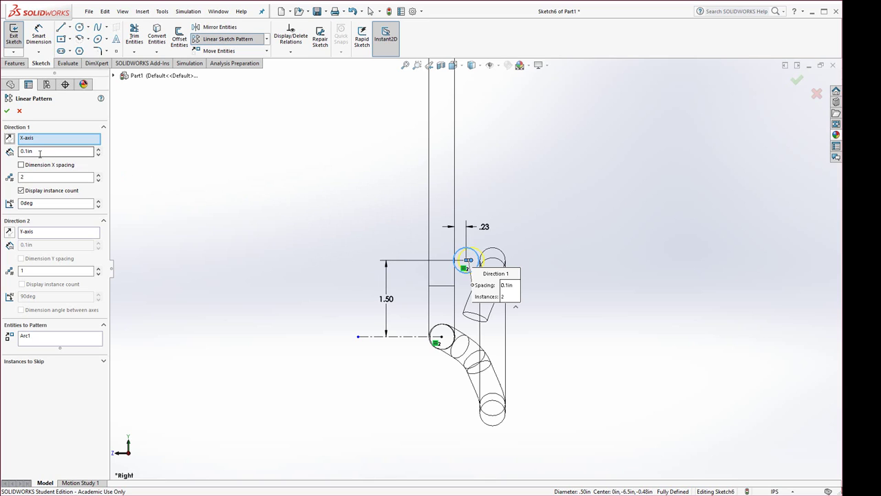
click(98, 179)
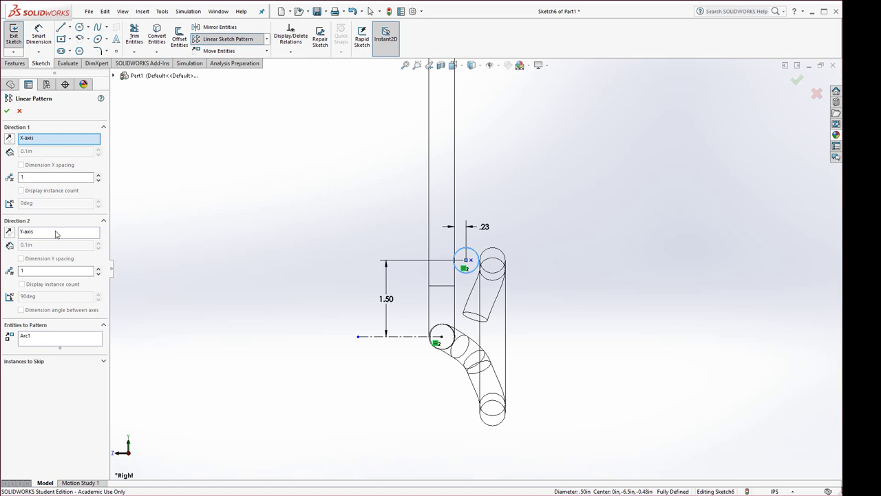
click(98, 269)
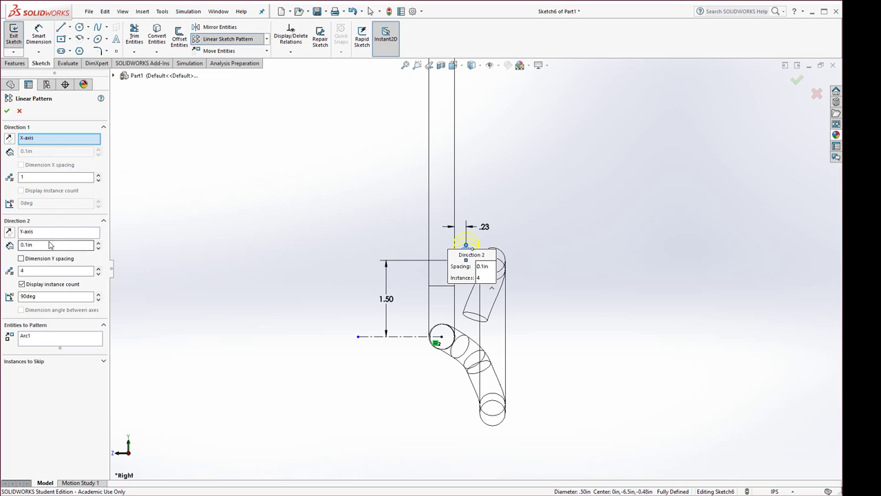
drag(48, 245, 9, 245)
text(2.5)
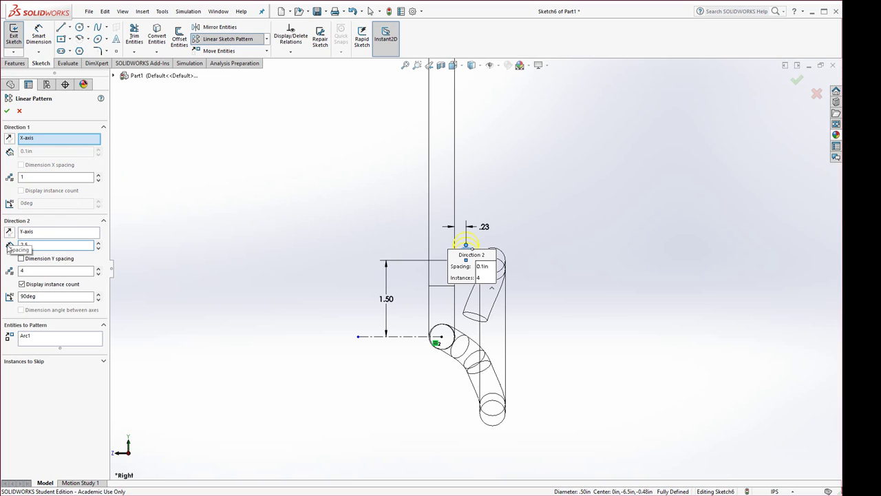
key(Return)
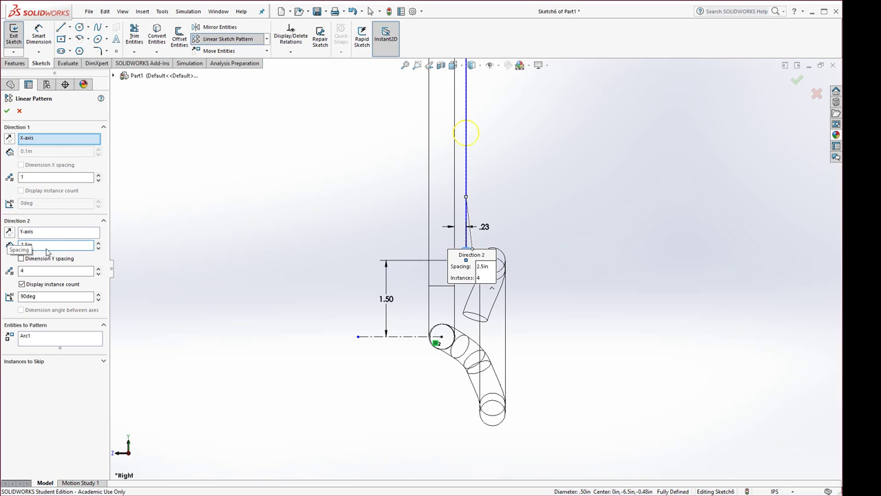
scroll(383, 290, up, 5)
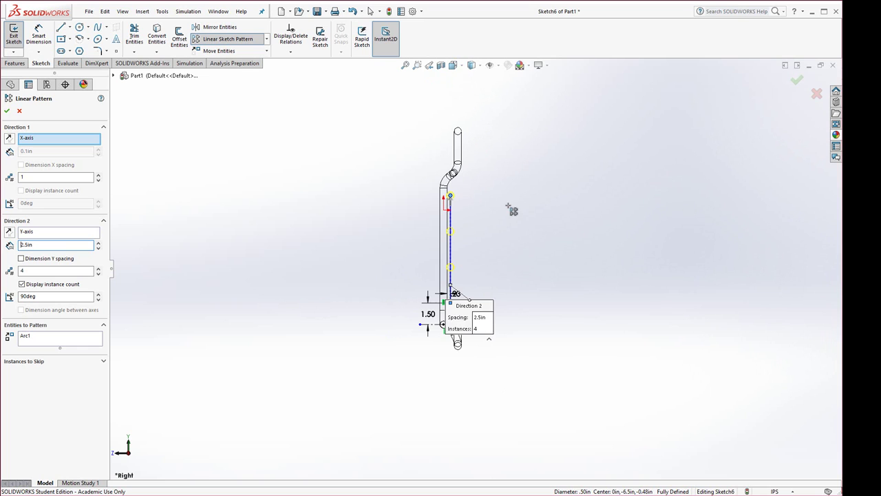
scroll(487, 231, down, 5)
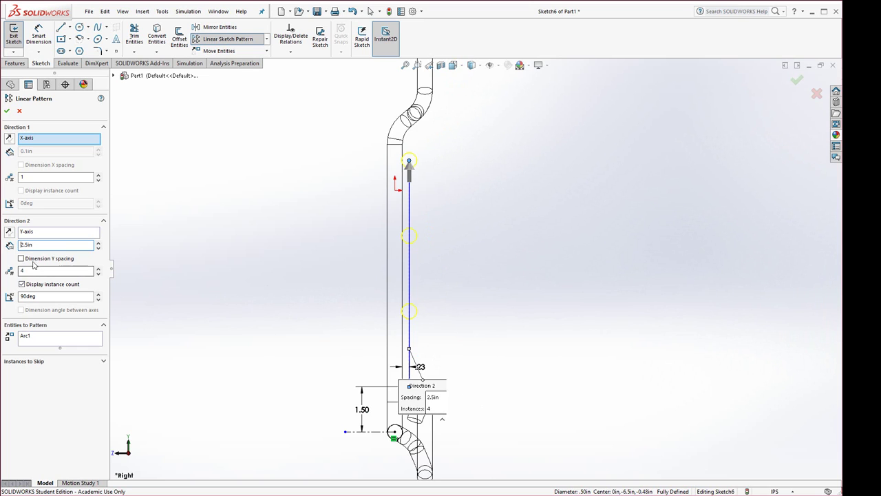
click(21, 258)
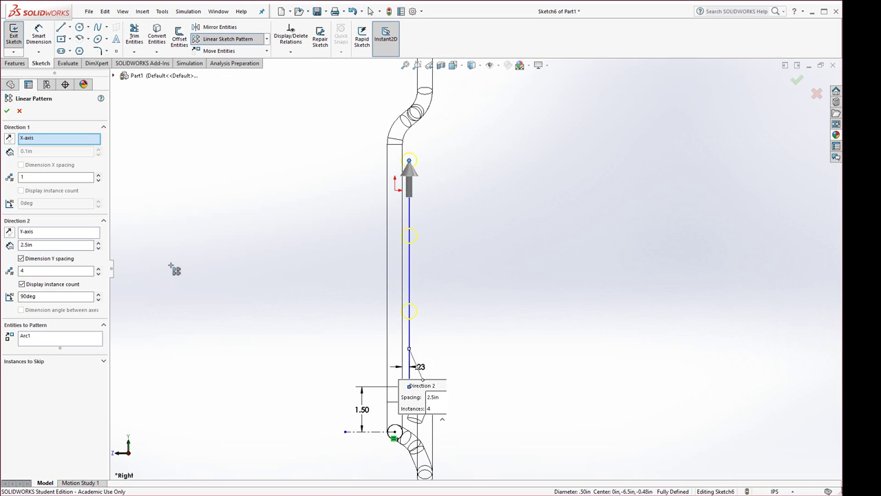
click(7, 108)
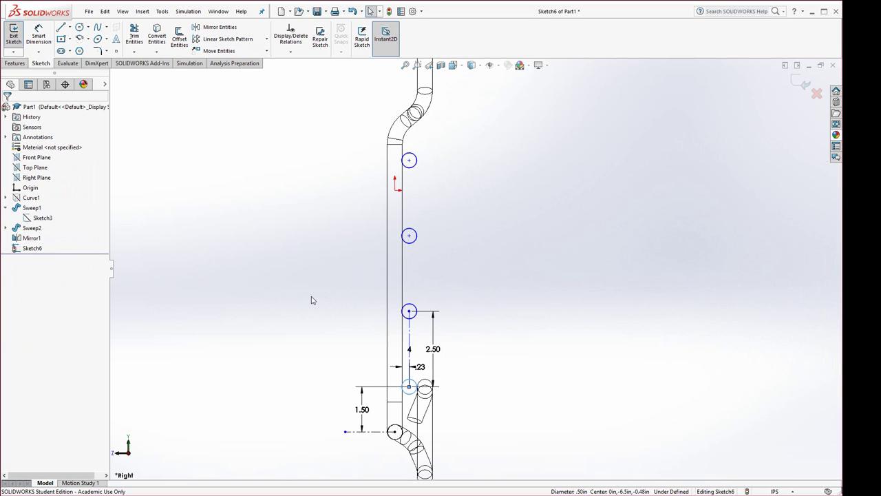
Step: Add a Vertical relation to the circle pattern's construction line
click(410, 336)
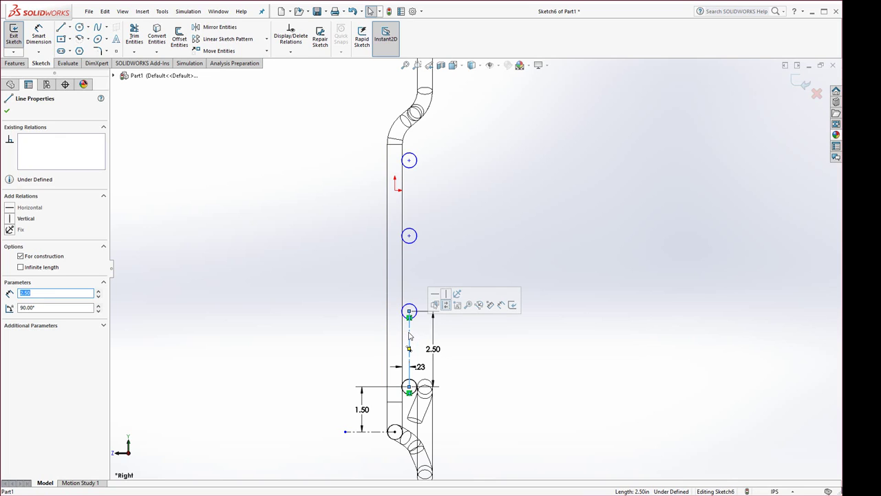
click(446, 297)
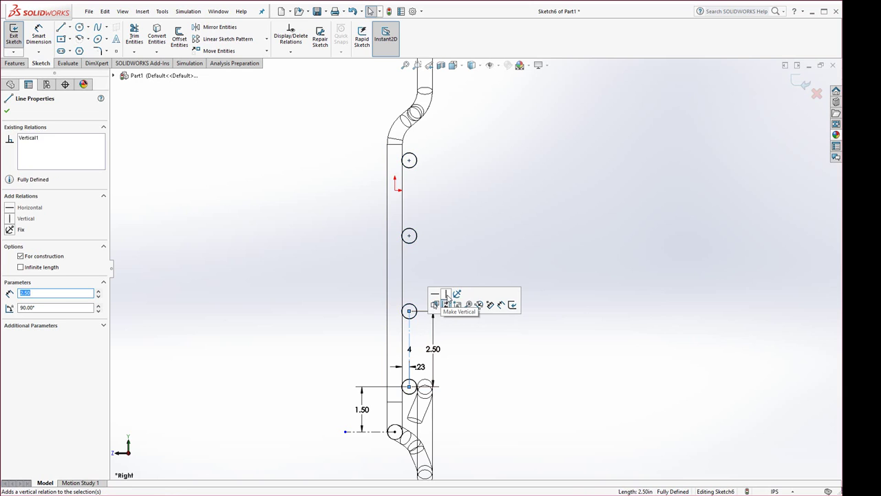
key(Escape)
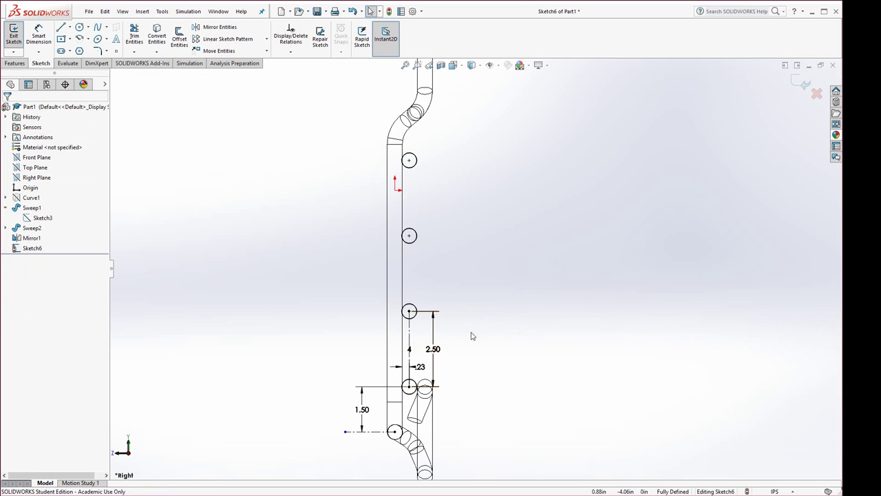
Step: Orbit the wire part into a 3-D view and display it Shaded With Edges
key(z)
scroll(474, 214, down, 2)
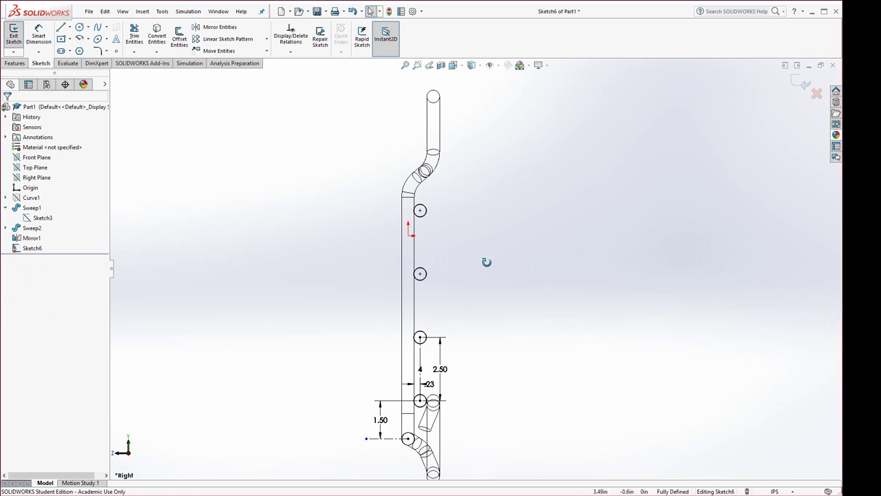
middle_drag(486, 261, 461, 290)
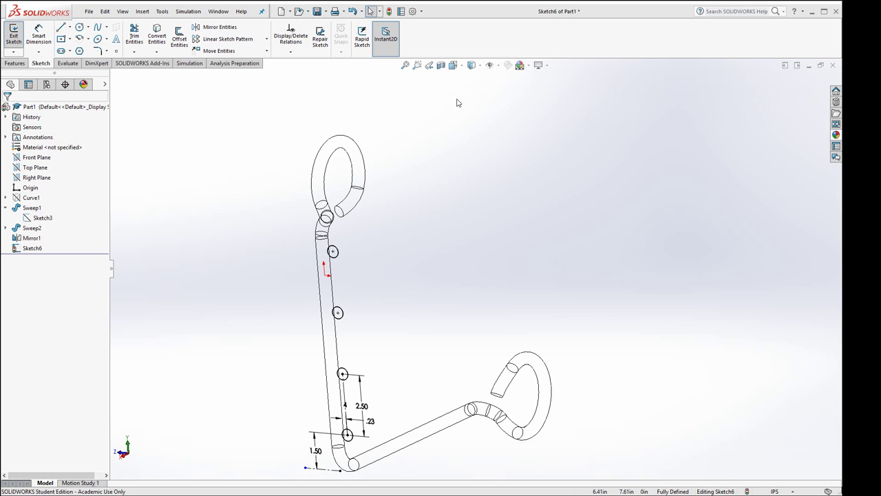
click(472, 64)
click(473, 90)
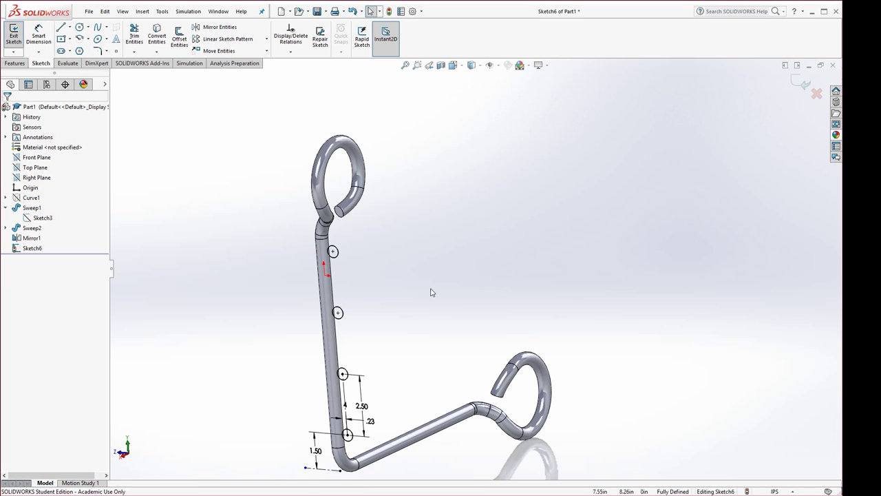
middle_drag(431, 292, 303, 130)
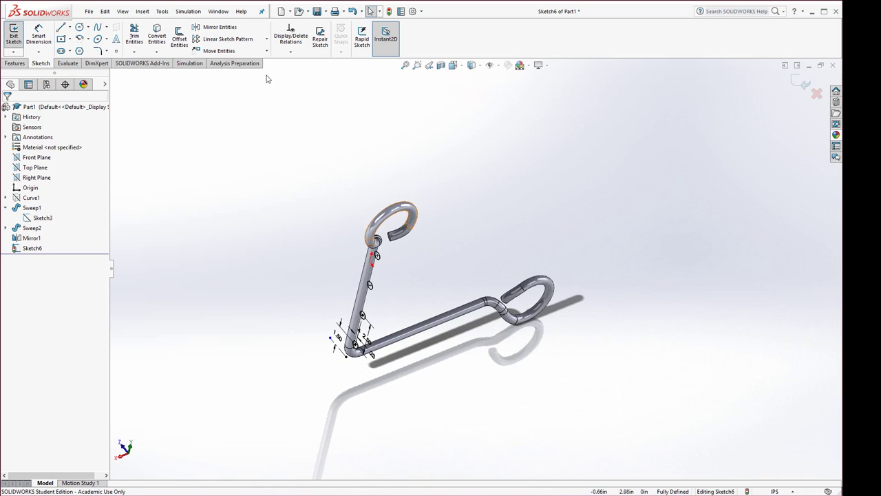
click(13, 65)
Step: Start a revolve of Sketch6's circles using Line1 as the axis
click(47, 38)
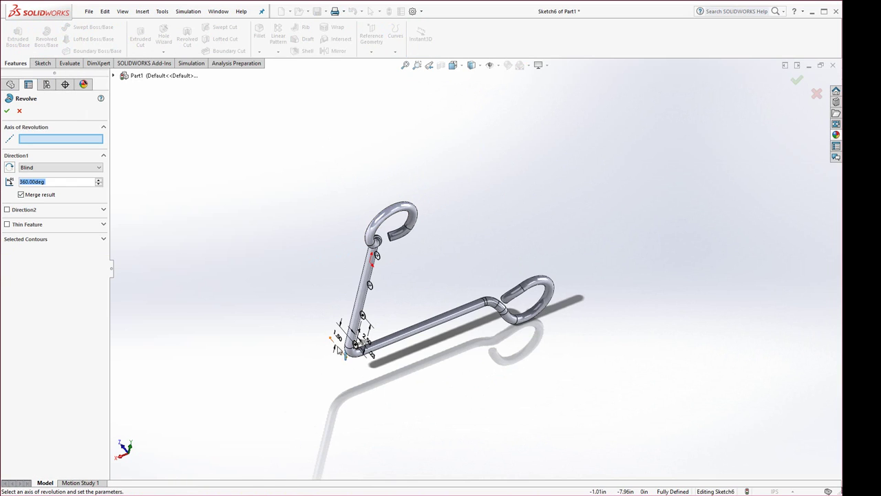
scroll(344, 341, down, 3)
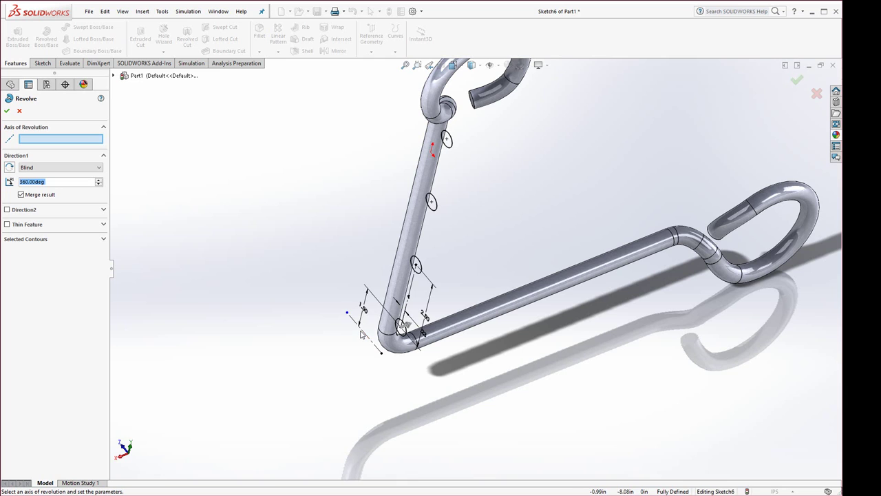
scroll(361, 334, up, 2)
click(370, 320)
scroll(332, 366, up, 2)
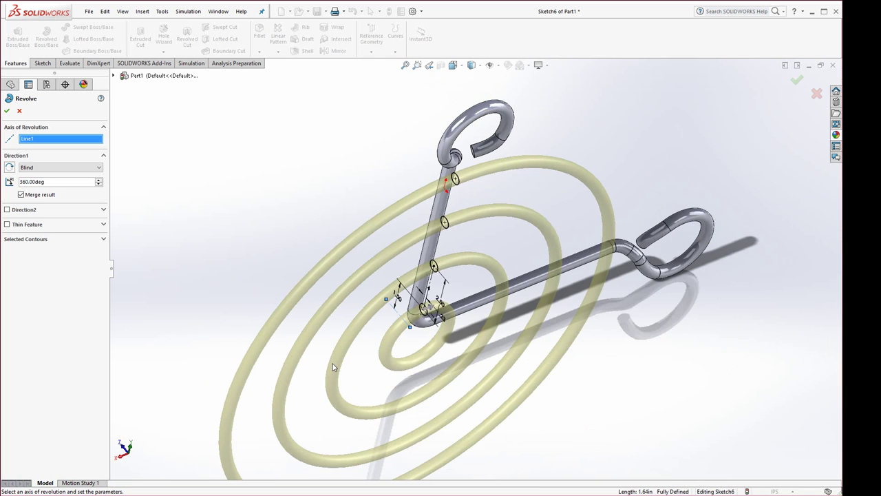
middle_drag(332, 366, 338, 310)
scroll(404, 308, down, 5)
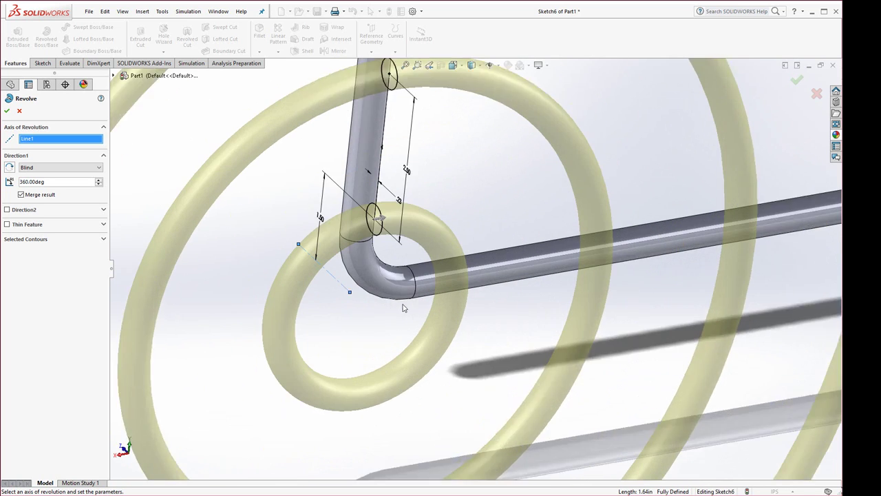
scroll(403, 309, down, 2)
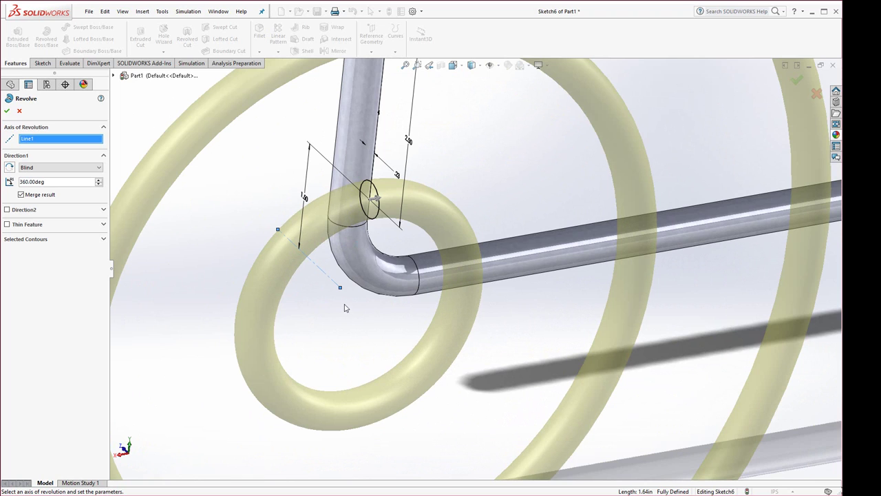
scroll(306, 370, up, 3)
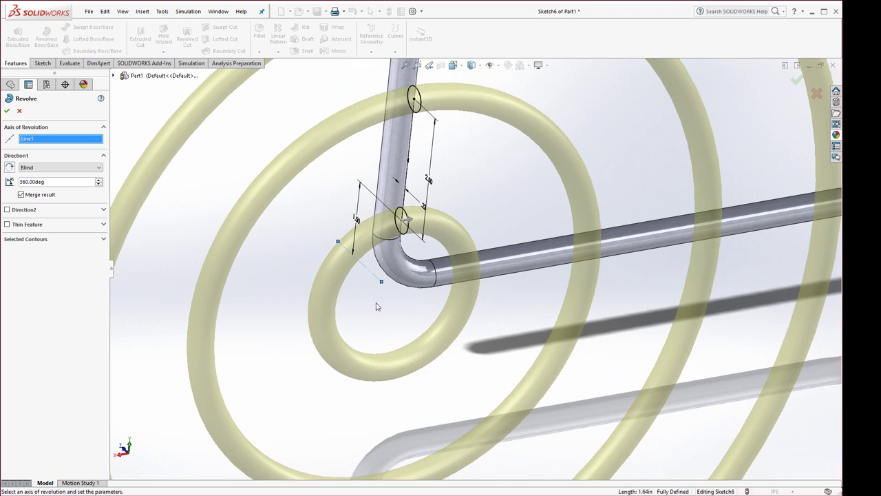
Step: Set Direction 1 to Blind 45° and add Direction 2 at 135°
click(46, 168)
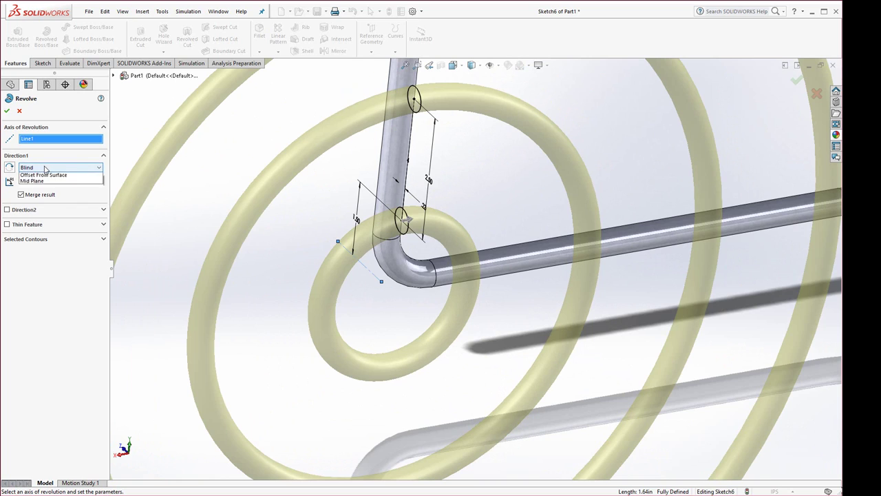
click(43, 175)
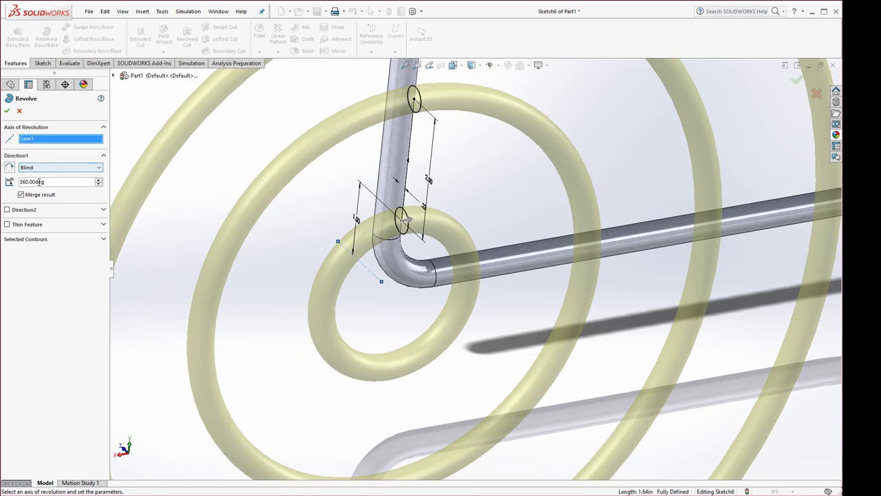
double_click(48, 182)
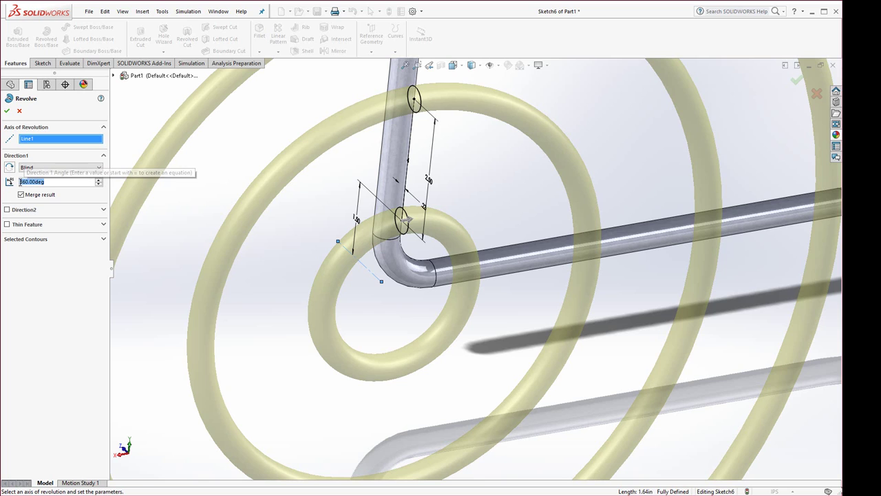
text(45)
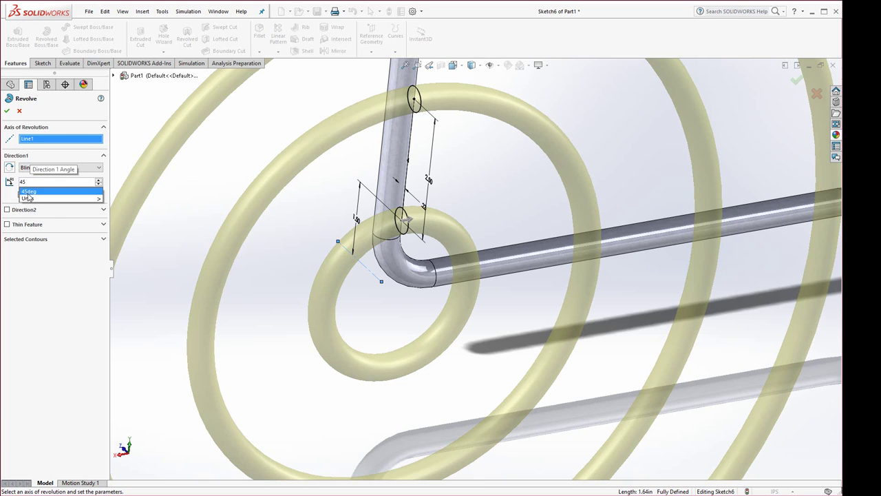
click(28, 192)
click(8, 210)
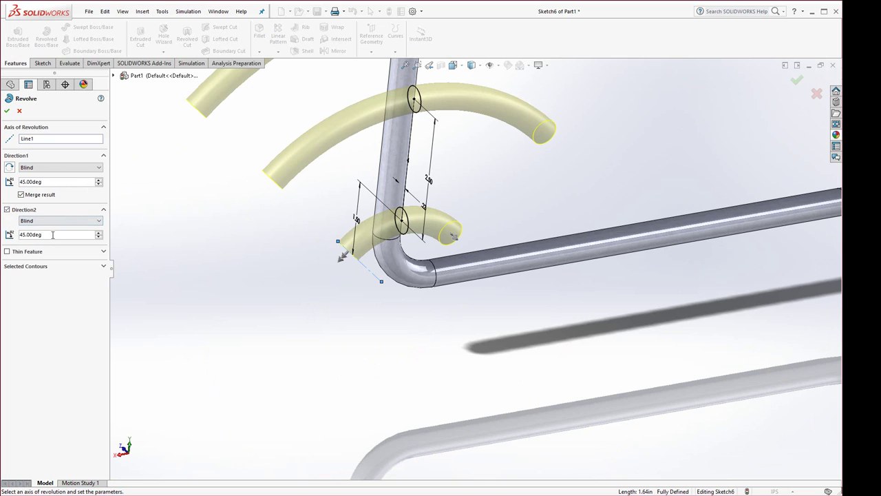
drag(43, 235, 18, 236)
text(135)
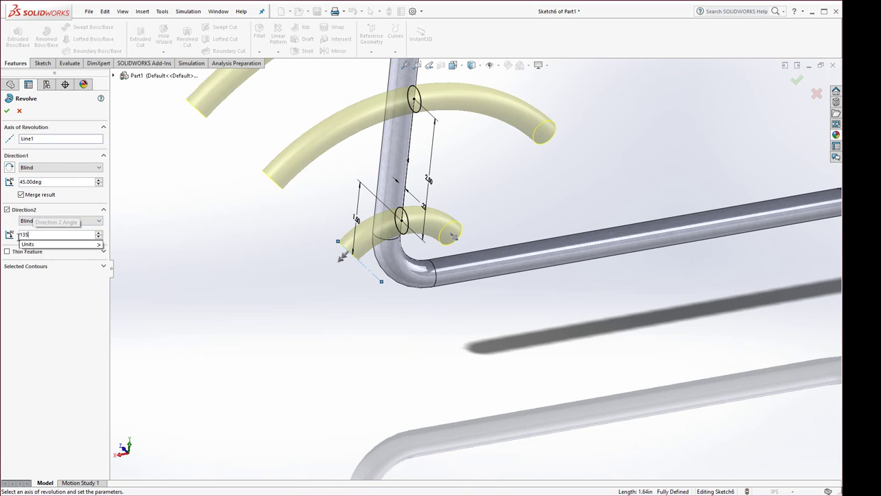
key(Return)
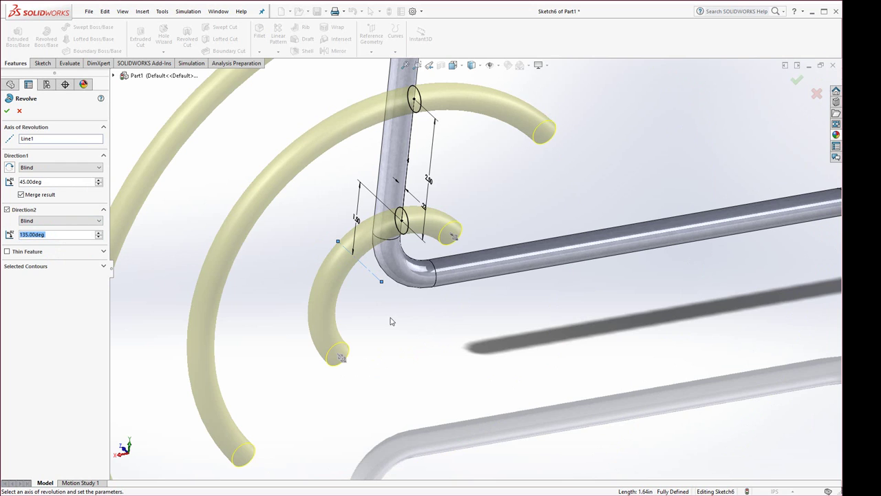
Step: Reverse the revolve direction and accept, creating Revolve1
scroll(408, 334, up, 3)
middle_drag(408, 334, 419, 180)
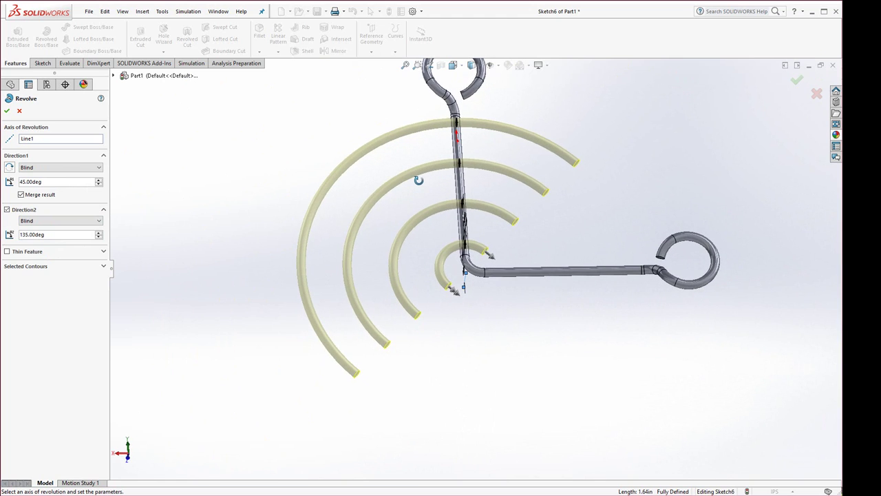
click(10, 167)
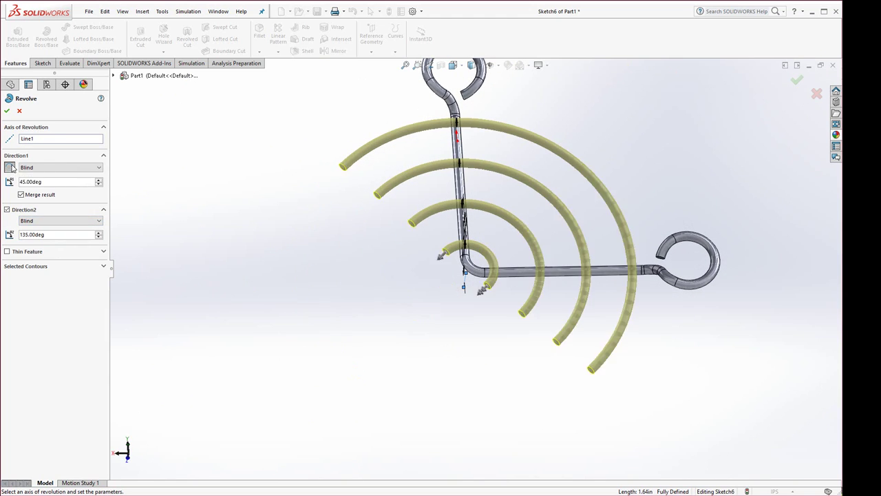
mouse_move(405, 317)
middle_down()
mouse_move(403, 283)
mouse_move(391, 315)
middle_up()
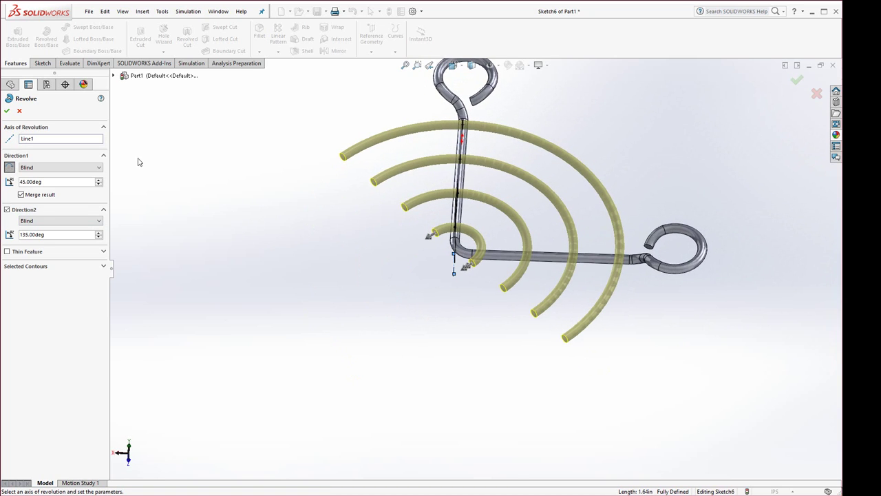
click(7, 110)
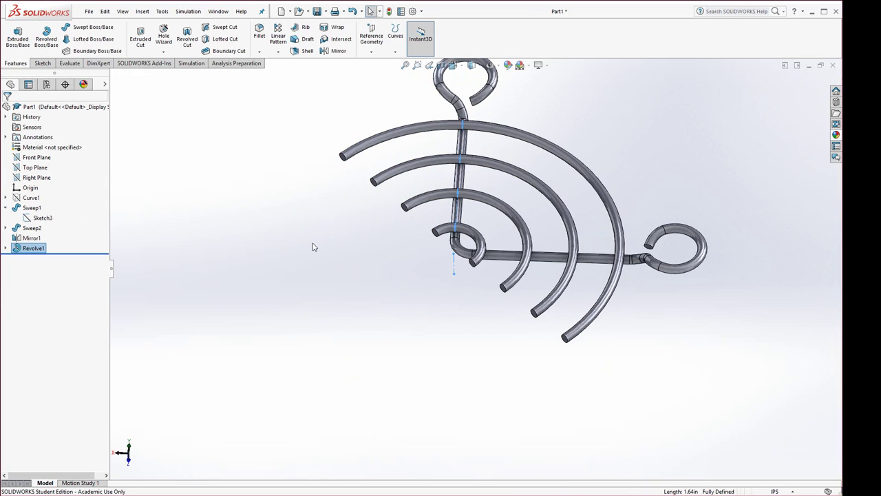
Step: Collapse Sweep1 in the tree and start a Mirror with Revolve1 selected
click(7, 208)
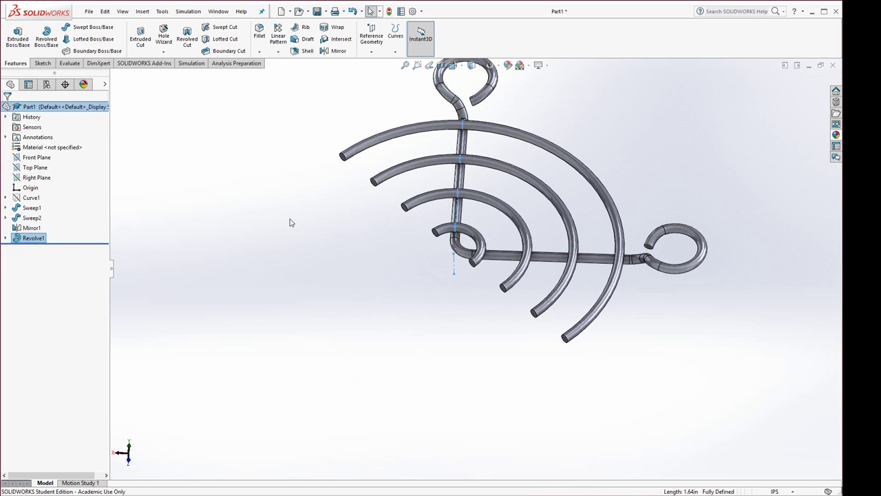
click(337, 50)
scroll(423, 248, down, 5)
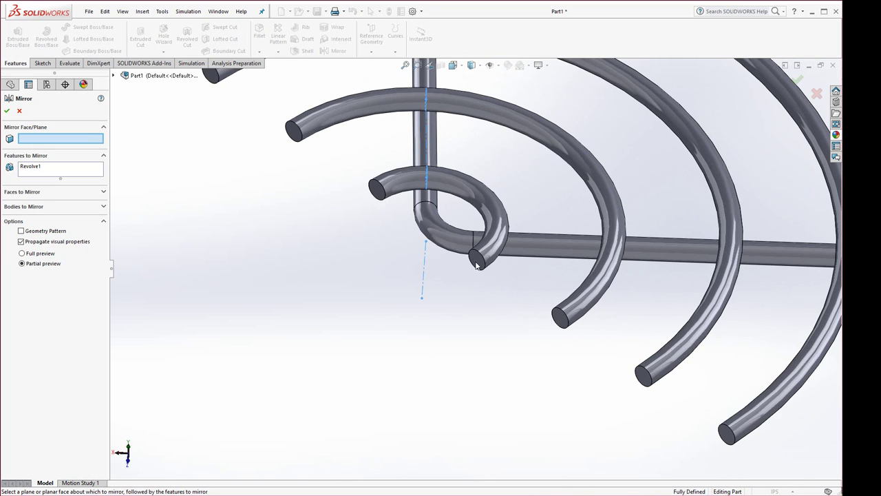
Step: Mirror the Revolve1 body across the inner arc's end face, creating Mirror2
click(478, 263)
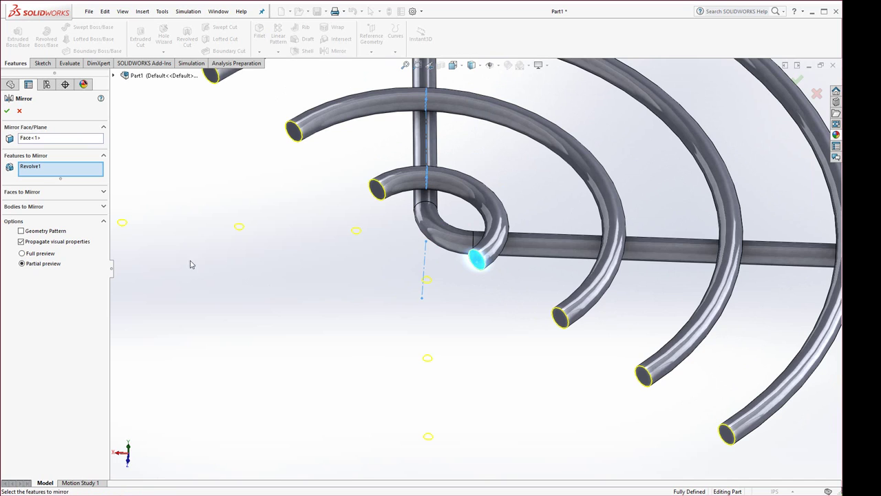
right_click(42, 168)
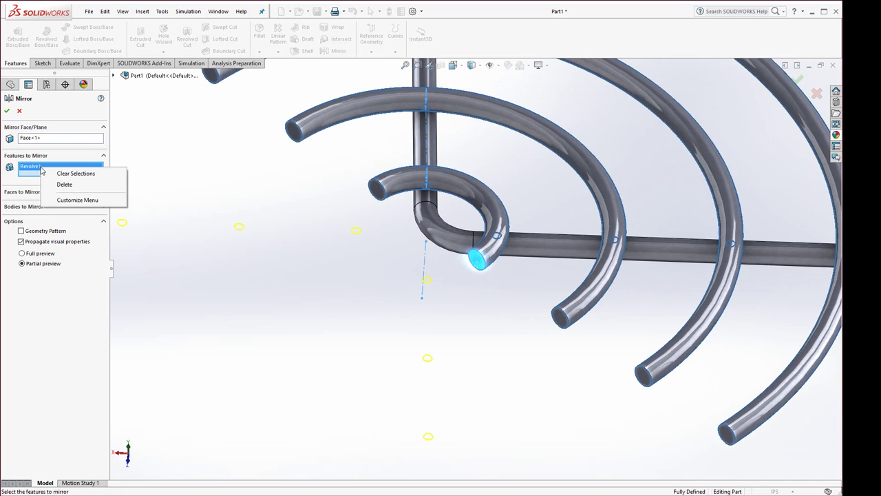
click(72, 173)
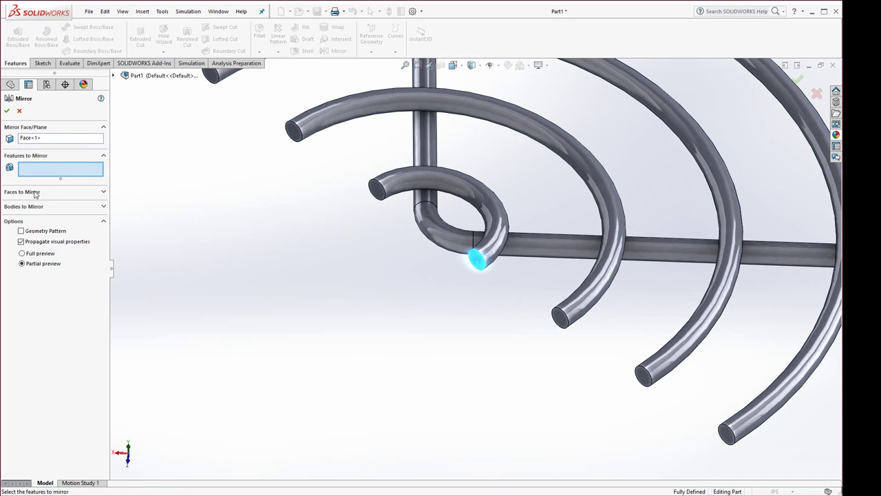
click(28, 206)
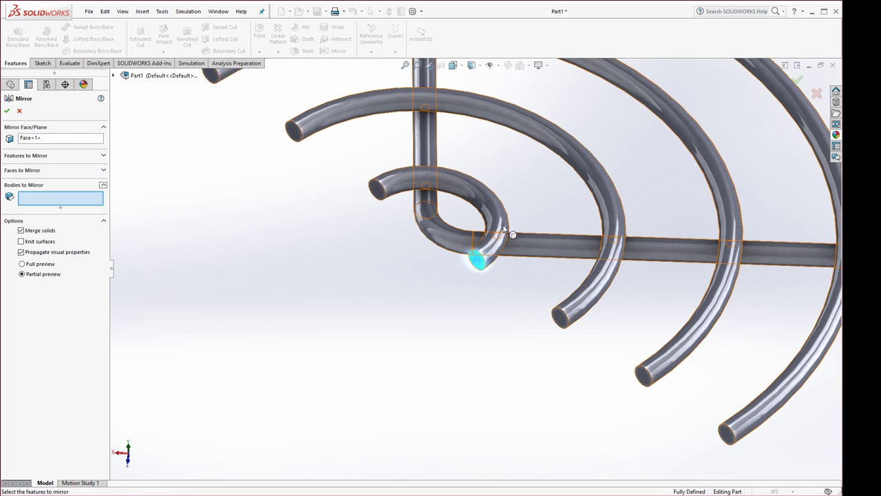
click(538, 246)
scroll(510, 309, up, 5)
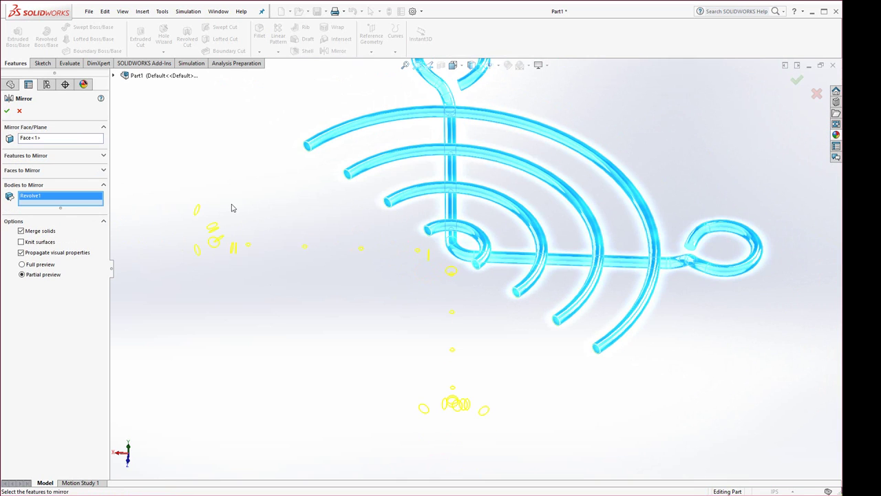
click(6, 110)
middle_drag(267, 305, 450, 179)
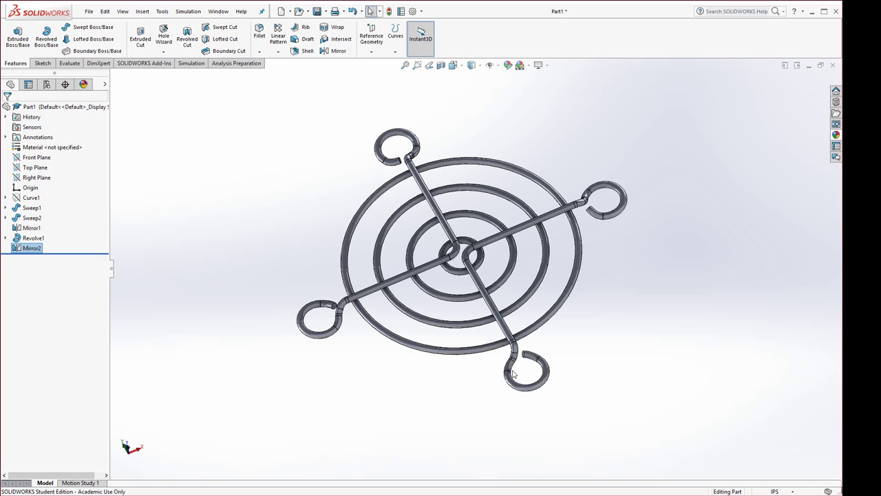
Step: Zoom in on the finished grille, then open the New SOLIDWORKS Document dialog
scroll(337, 320, down, 10)
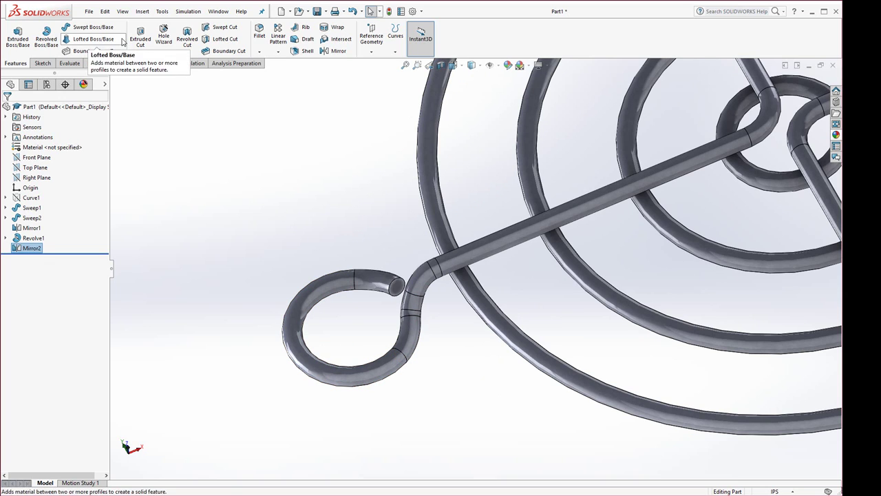
click(283, 12)
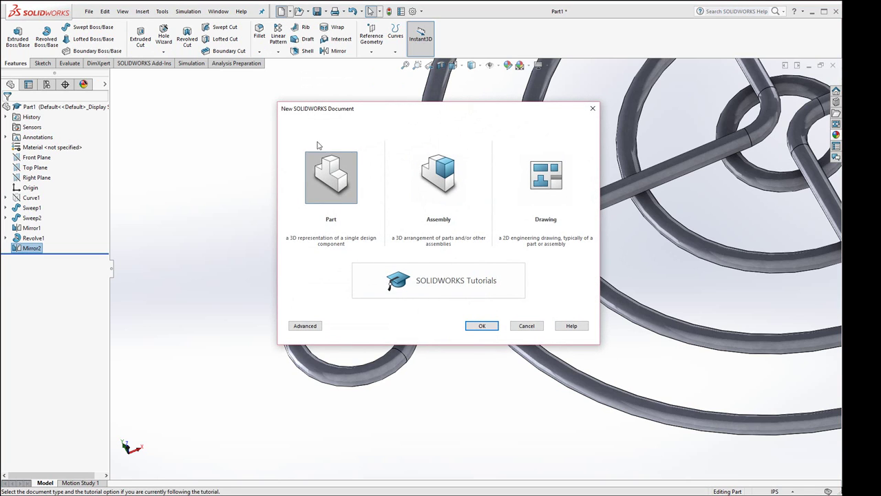
Step: Create Part2 as a new part and begin 3DSketch1 in it
click(481, 325)
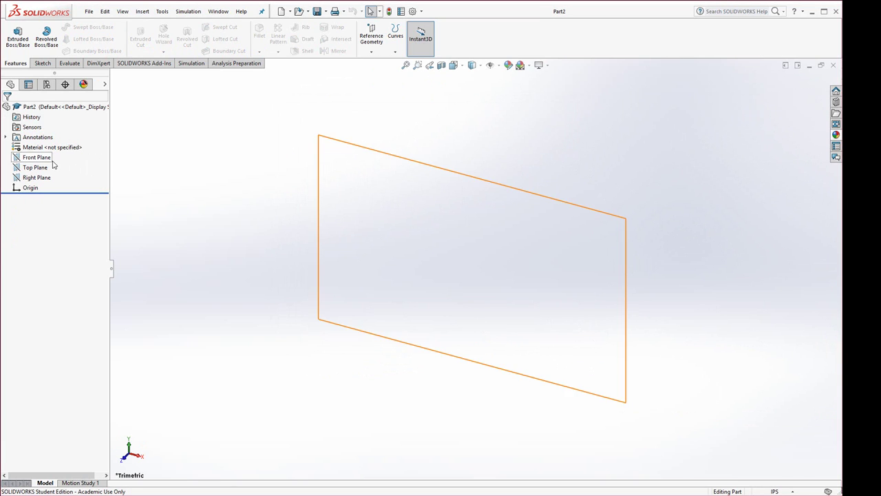
click(42, 63)
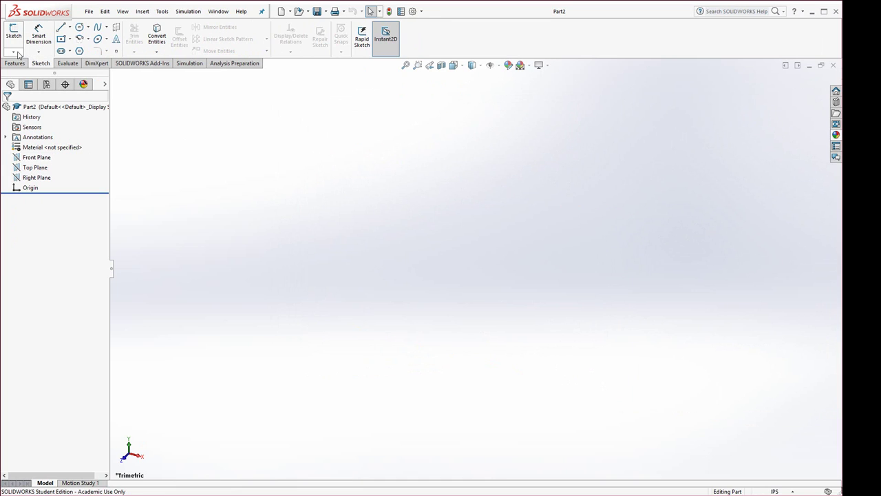
click(14, 52)
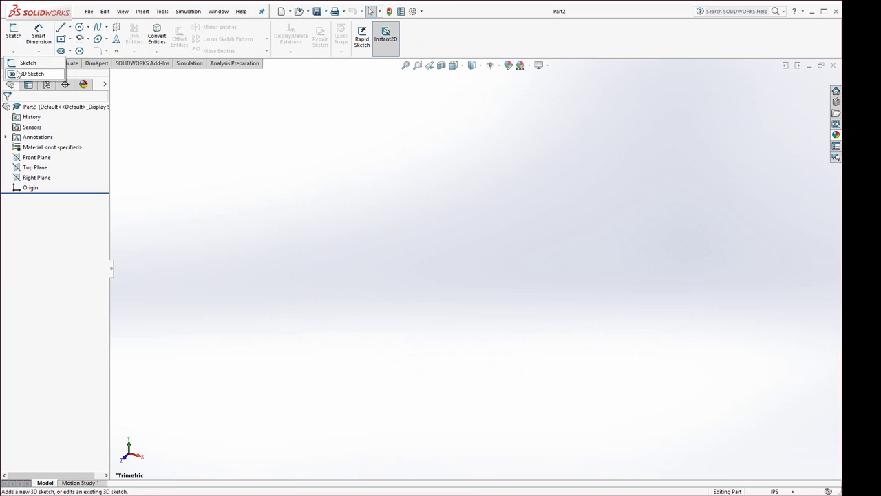
click(18, 75)
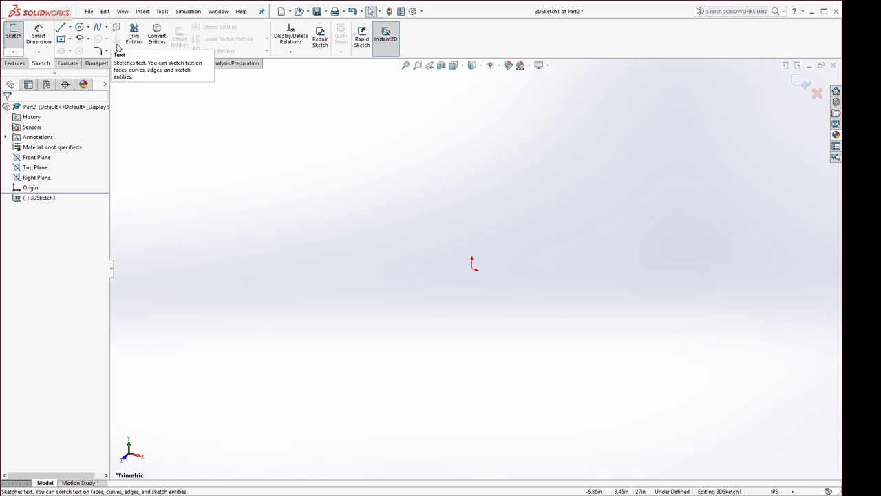
Step: Pick the Line tool and anchor a line's start at the origin
click(60, 28)
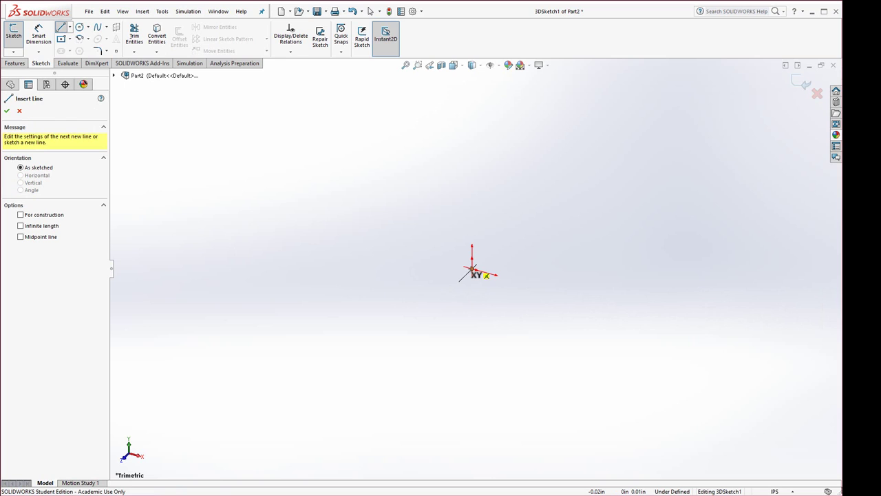
click(473, 268)
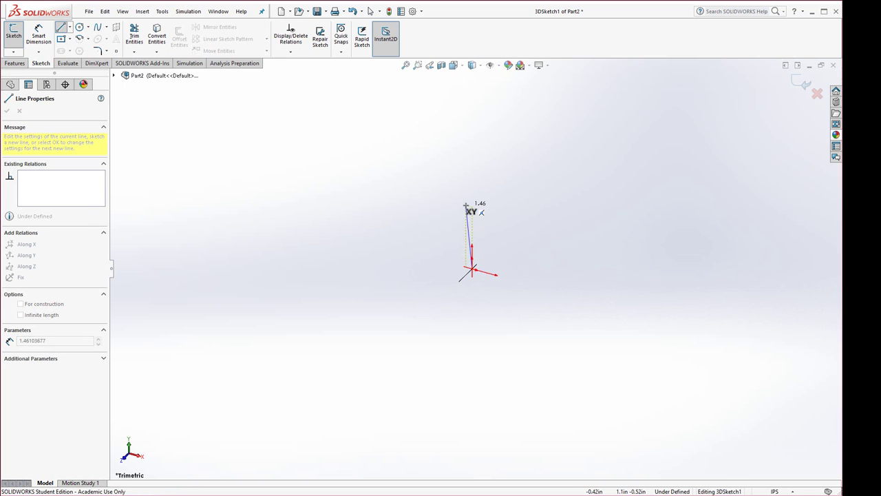
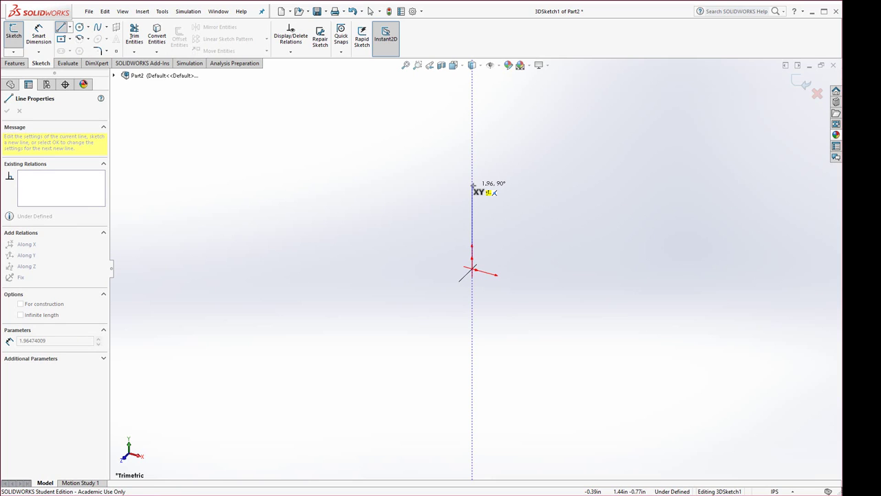
Step: Chain about 1.96 in 3D lines from the vertical start line: sideways, down, then along Z
click(472, 185)
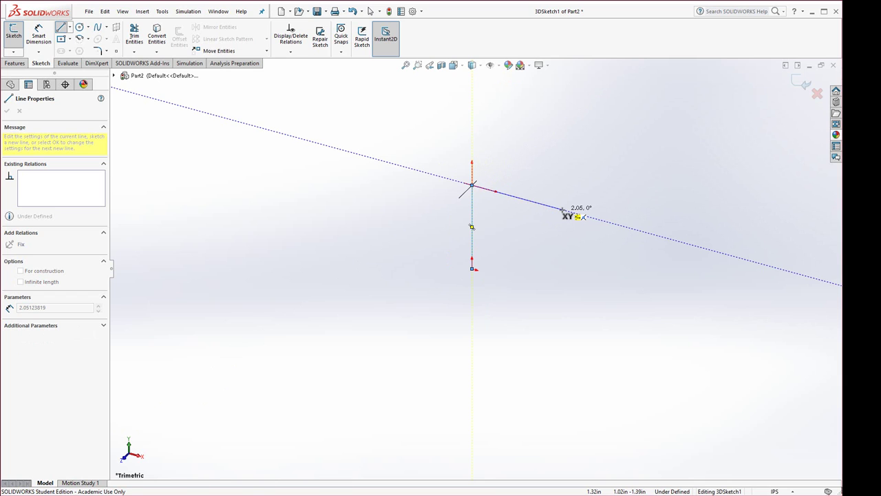
click(563, 209)
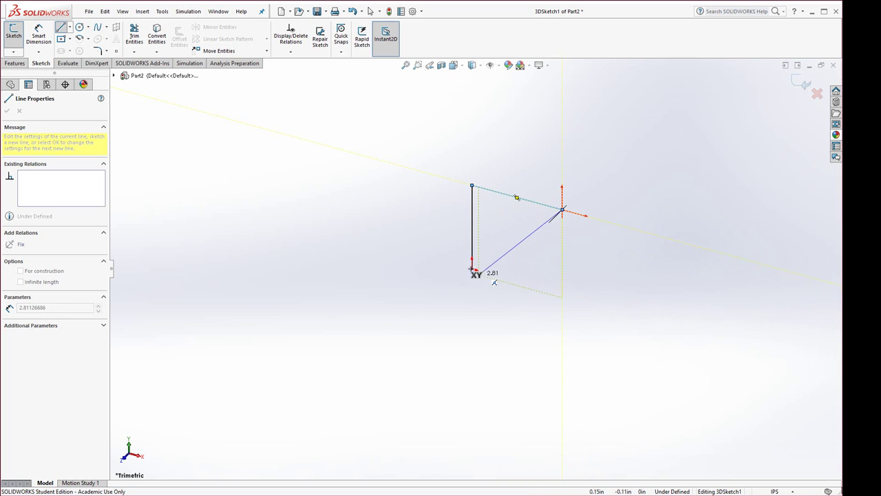
click(563, 295)
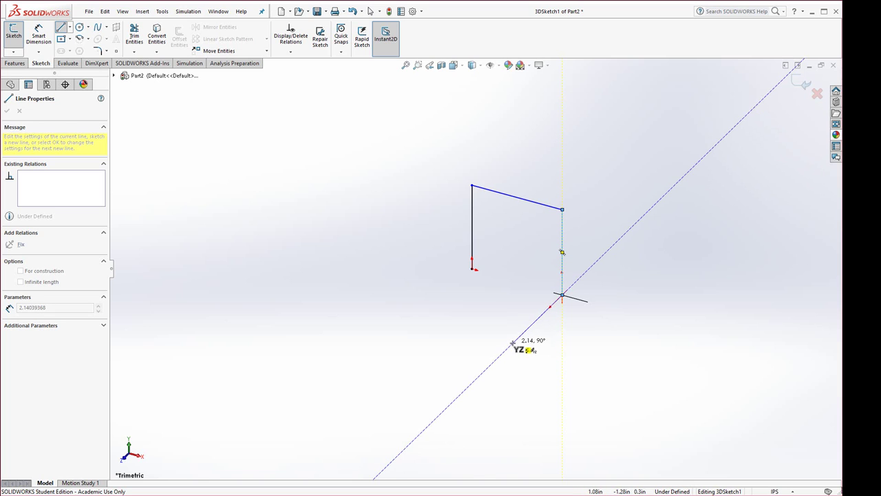
click(515, 340)
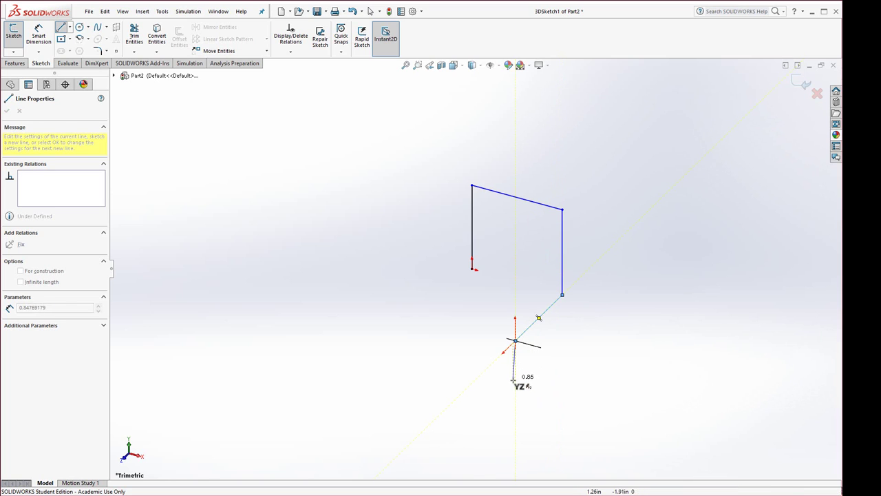
mouse_move(515, 386)
middle_down()
mouse_move(461, 405)
mouse_move(572, 355)
mouse_move(506, 363)
mouse_move(501, 375)
middle_up()
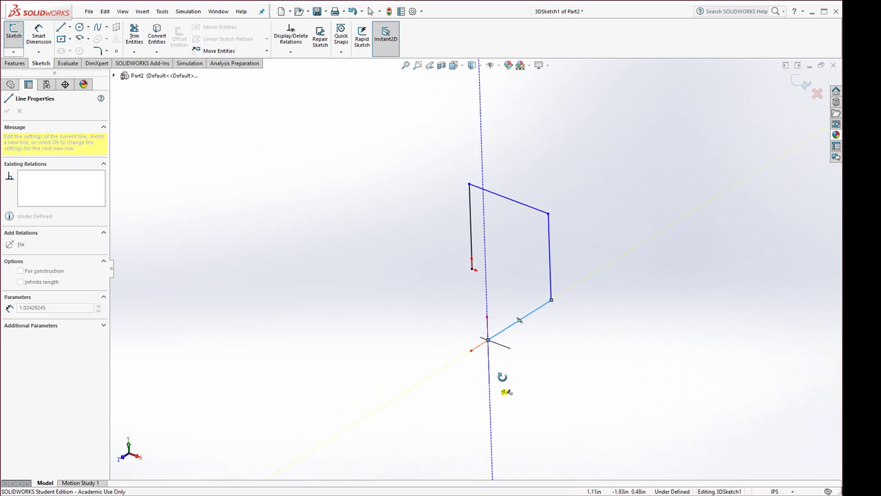
Step: Add the next Z-direction and vertical segments of the zigzag 3D path
click(498, 427)
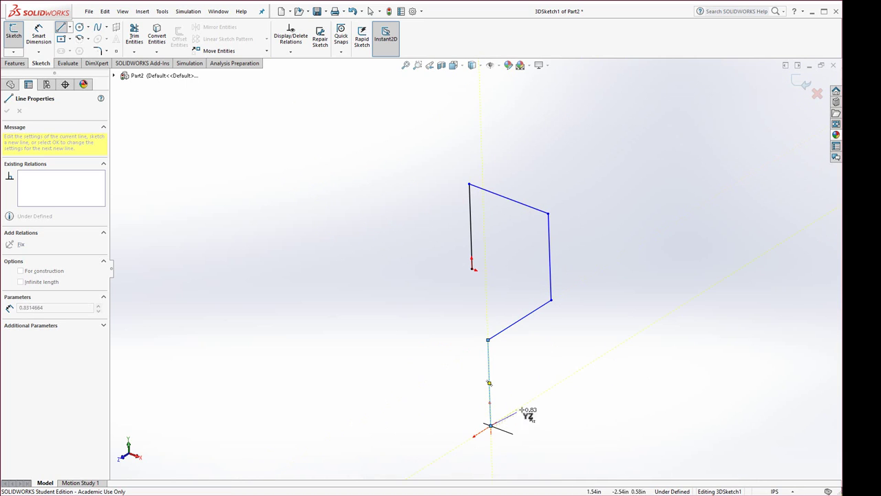
click(557, 384)
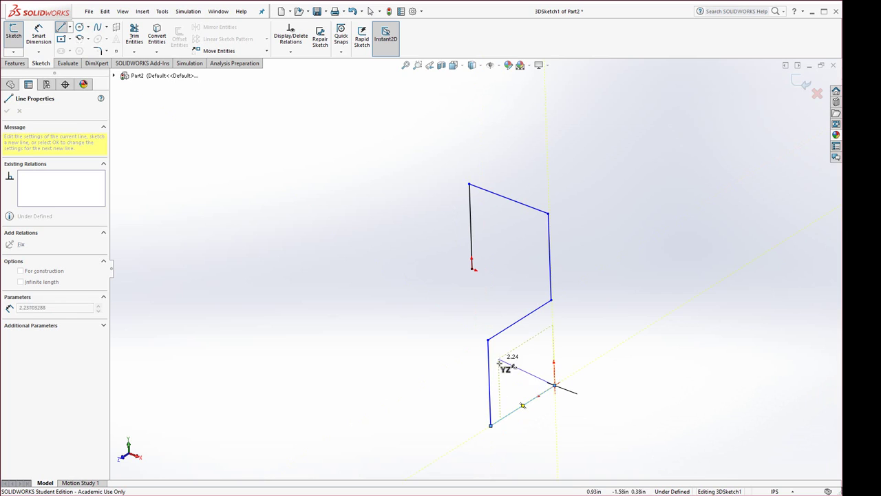
mouse_move(519, 364)
middle_down()
mouse_move(562, 366)
mouse_move(559, 376)
mouse_move(511, 368)
middle_up()
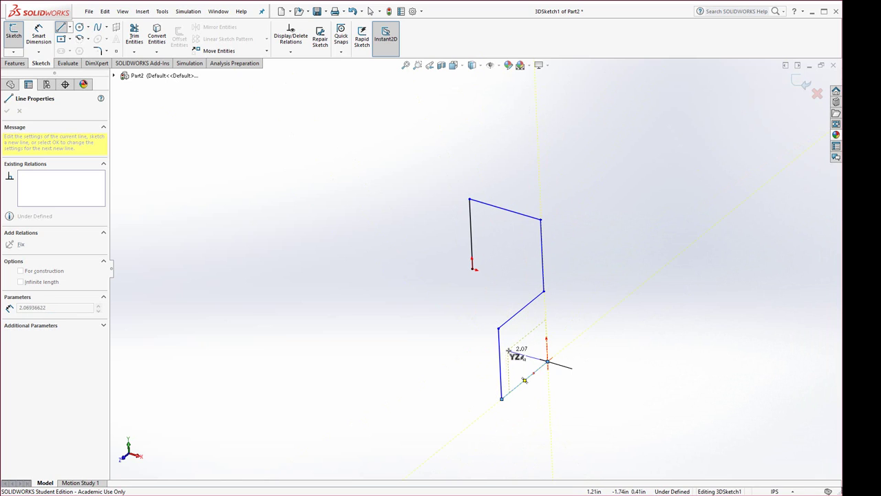
middle_drag(507, 350, 510, 349)
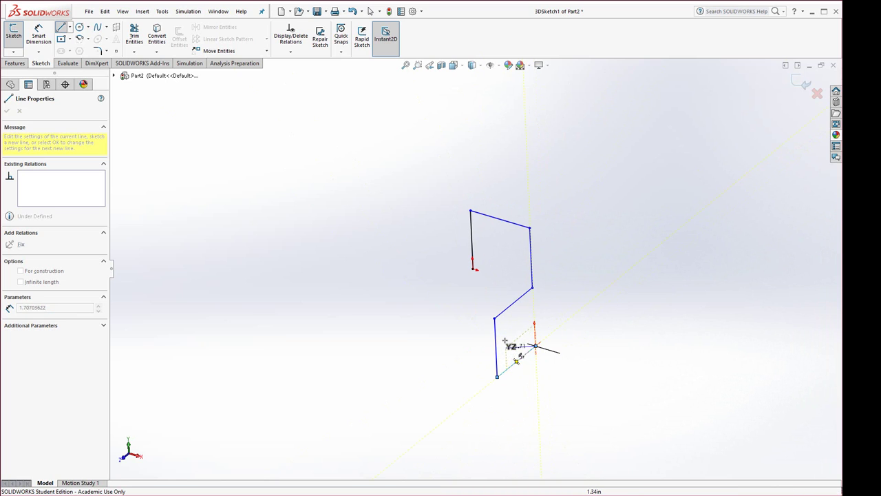
scroll(506, 344, down, 3)
scroll(498, 331, down, 2)
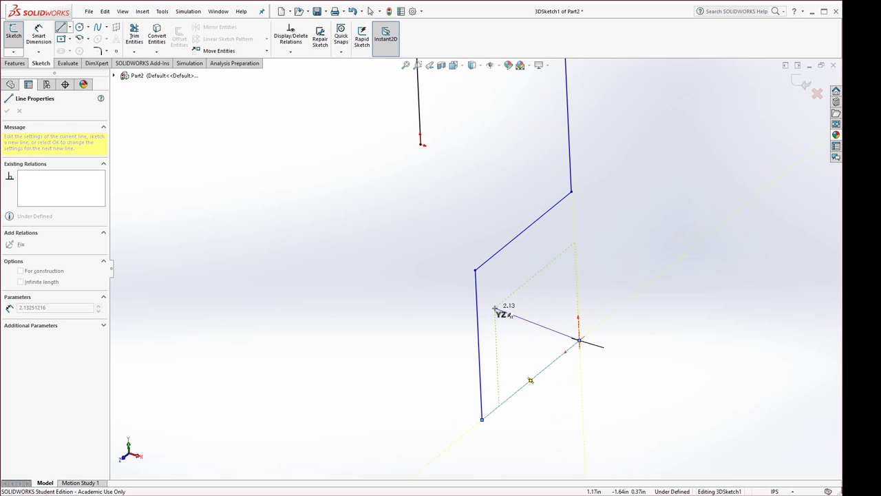
Step: Add the final segments, a 1.96 in vertical one on XY, closing onto the start line's endpoint
key(Tab)
key(Tab)
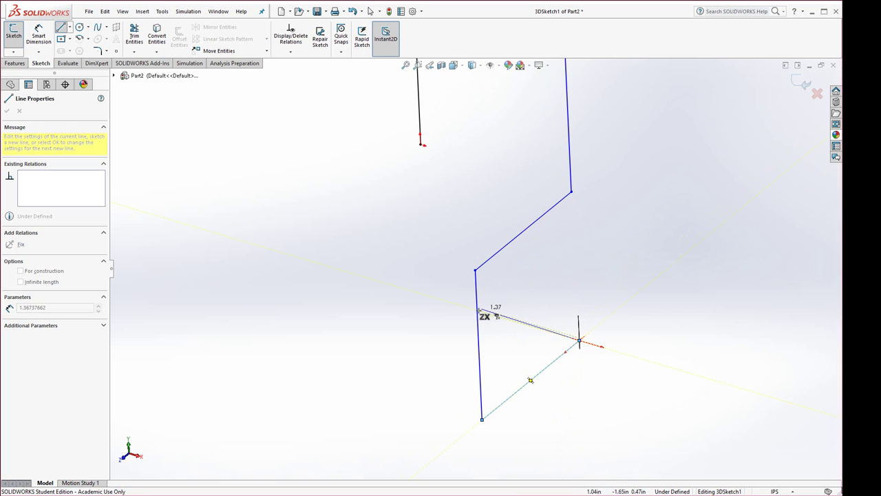
click(432, 296)
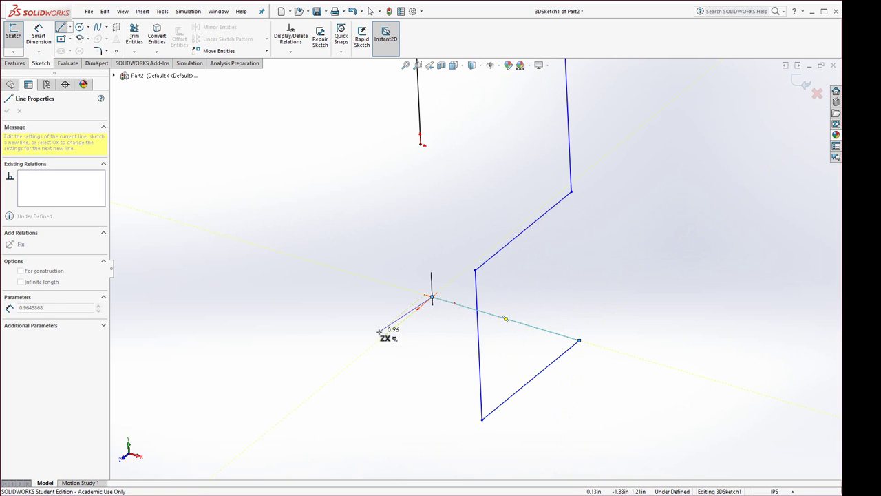
mouse_move(342, 370)
middle_down()
mouse_move(364, 369)
mouse_move(335, 360)
mouse_move(336, 369)
middle_up()
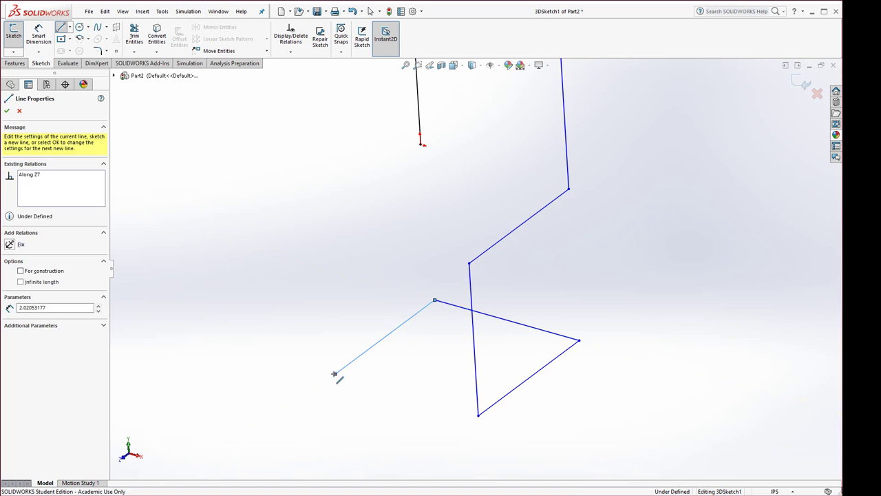
click(334, 374)
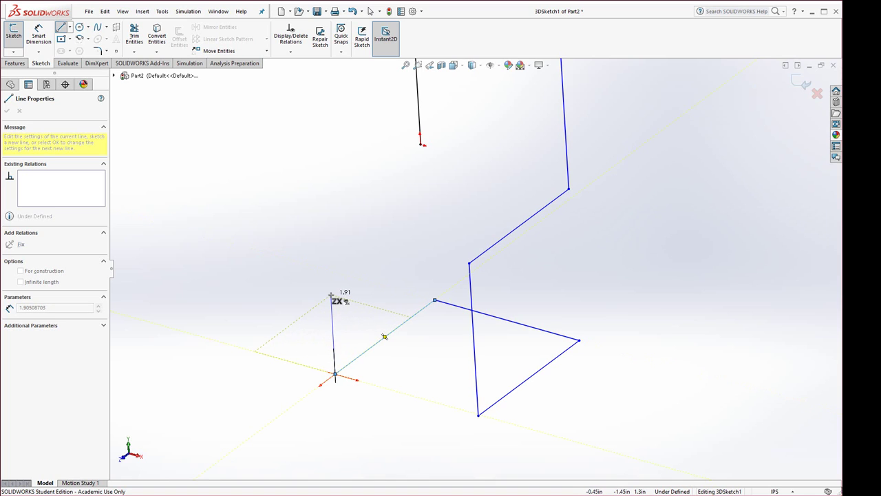
key(Tab)
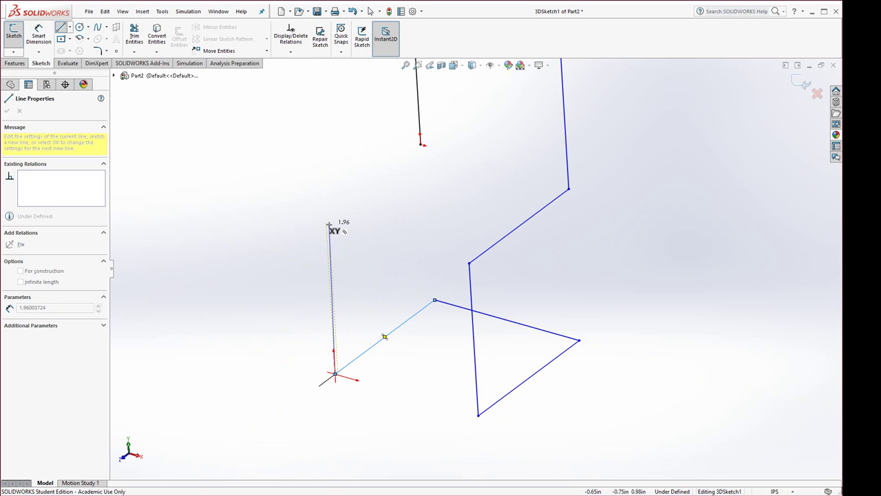
click(329, 221)
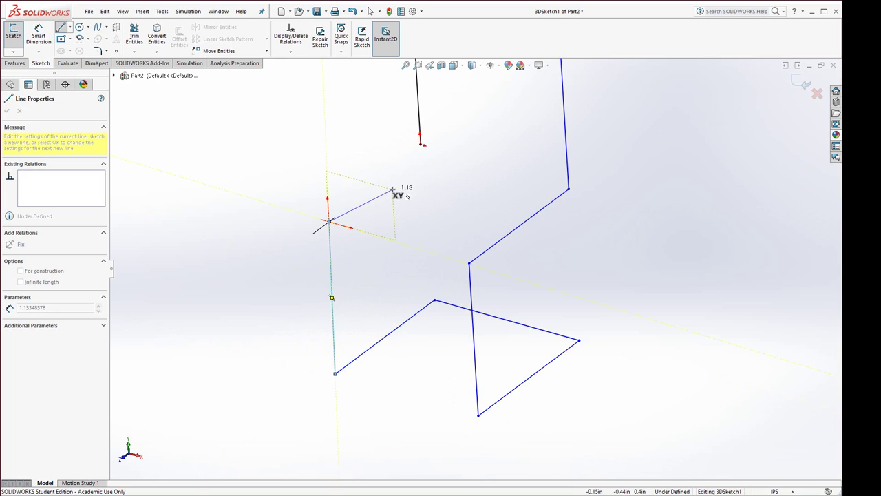
click(420, 145)
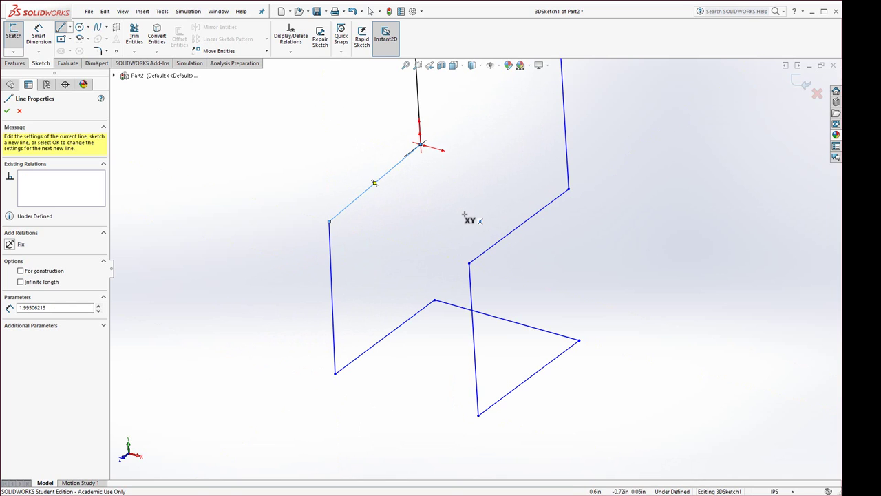
Step: End the line path and start a Sketch Fillet with a 0.50 in radius
key(Escape)
mouse_move(517, 311)
middle_down()
mouse_move(472, 344)
mouse_move(504, 384)
mouse_move(557, 338)
mouse_move(512, 331)
mouse_move(531, 361)
mouse_move(523, 375)
mouse_move(429, 191)
middle_up()
mouse_move(507, 340)
middle_down()
mouse_move(437, 310)
mouse_move(473, 275)
middle_up()
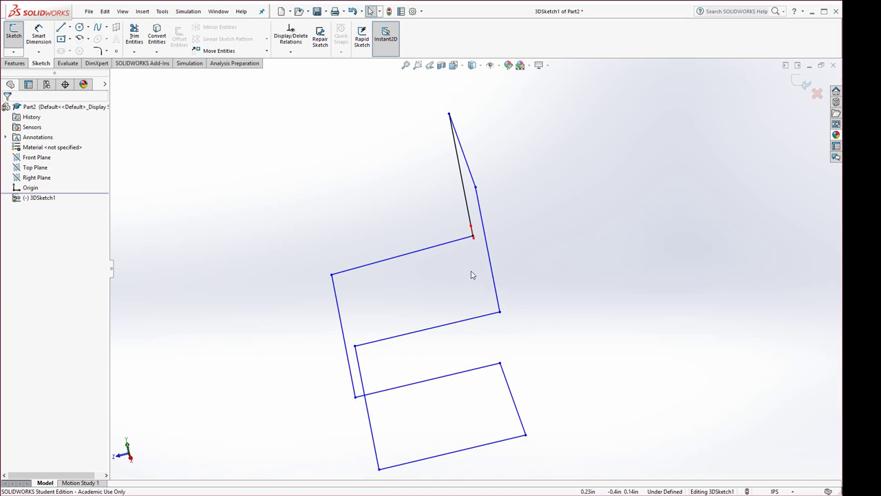
mouse_move(462, 305)
middle_down()
mouse_move(478, 287)
mouse_move(503, 280)
mouse_move(501, 287)
middle_up()
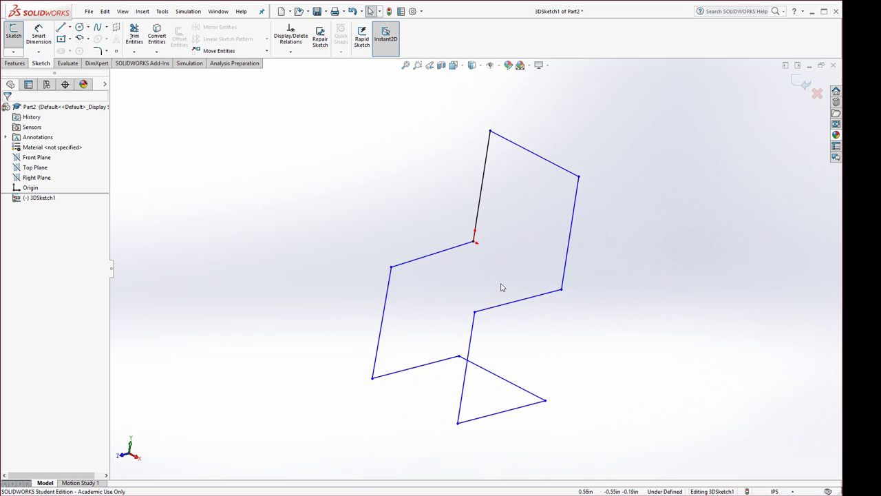
scroll(481, 271, down, 3)
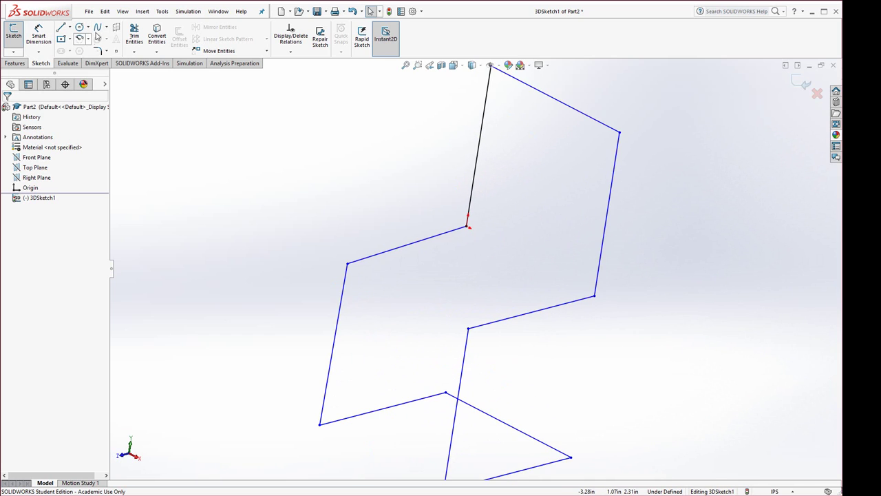
click(97, 51)
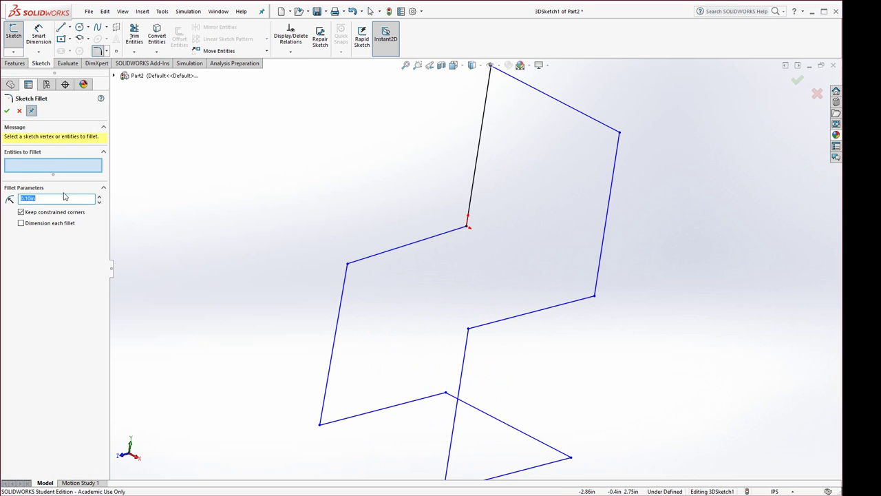
text(.5)
key(Return)
Step: Round all ten corner vertices of the 3D path with 0.50 in fillets
click(349, 266)
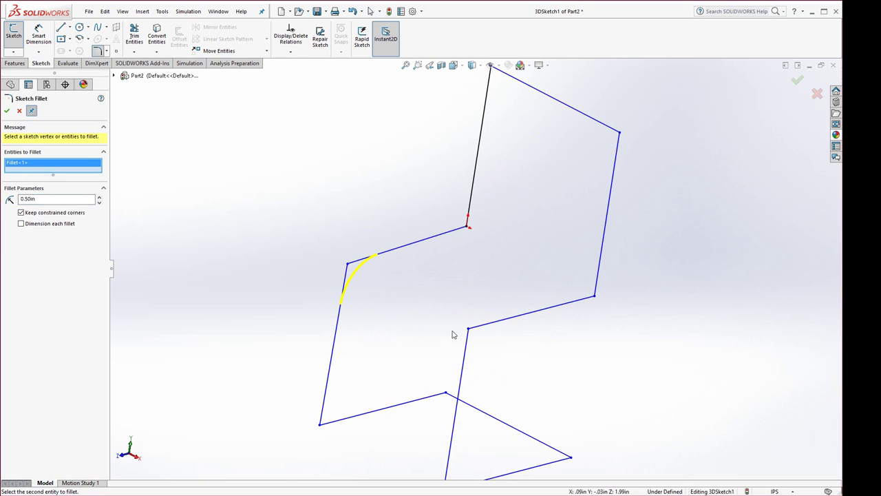
click(470, 331)
click(320, 423)
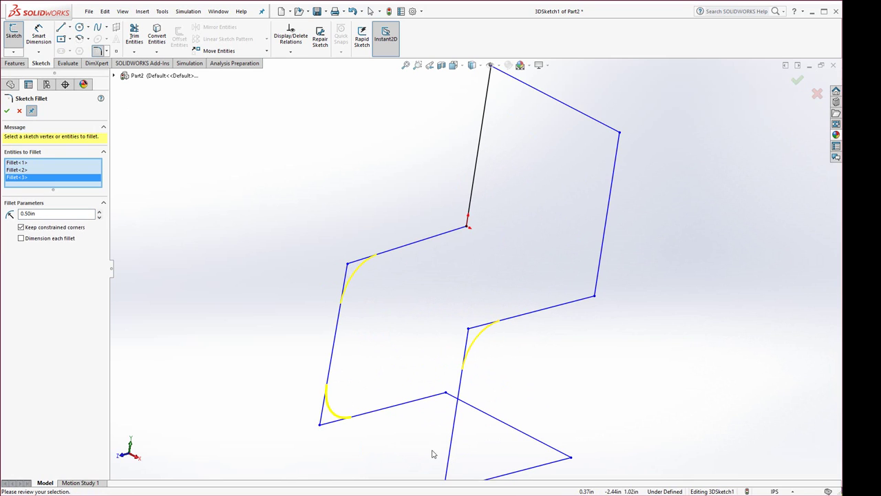
key(z)
click(453, 422)
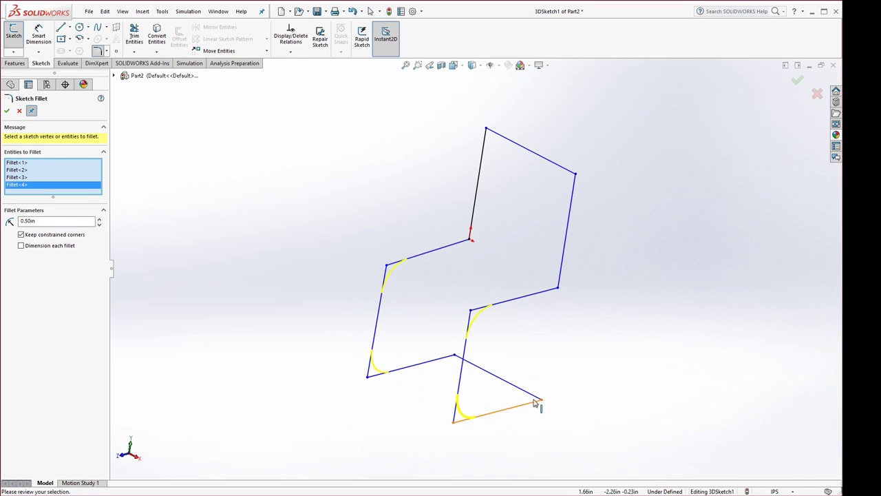
click(541, 401)
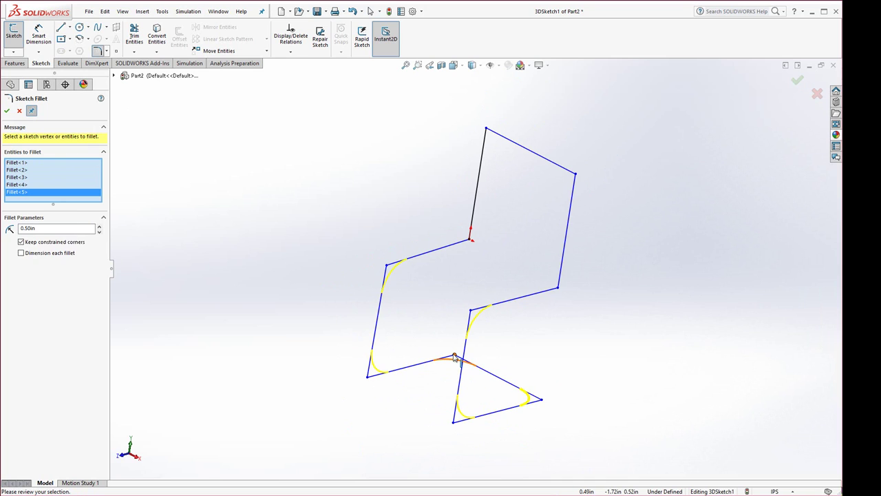
click(454, 356)
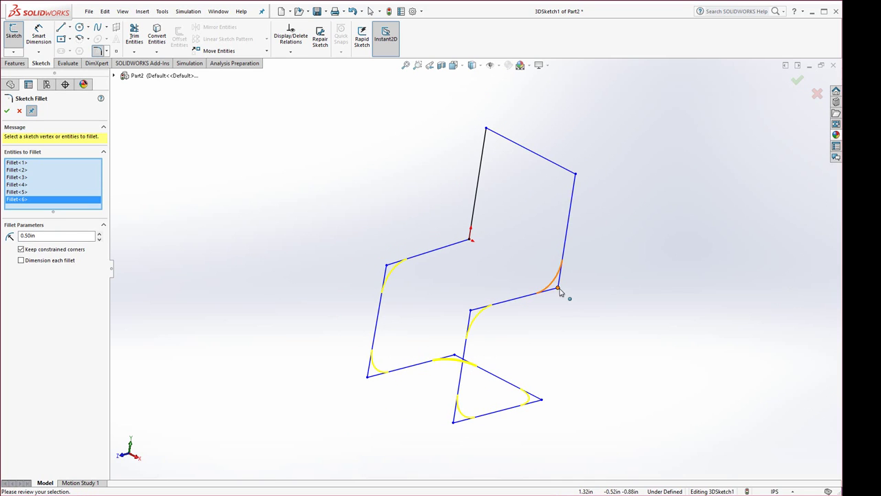
click(561, 292)
click(576, 176)
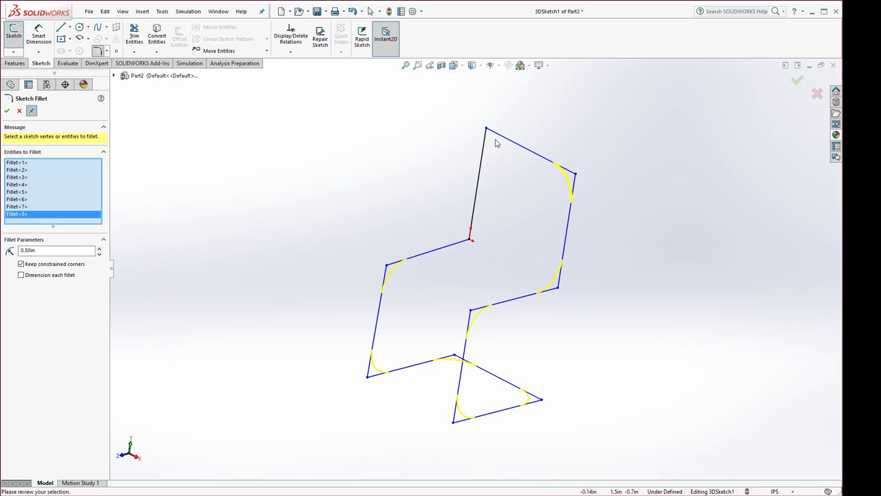
click(486, 130)
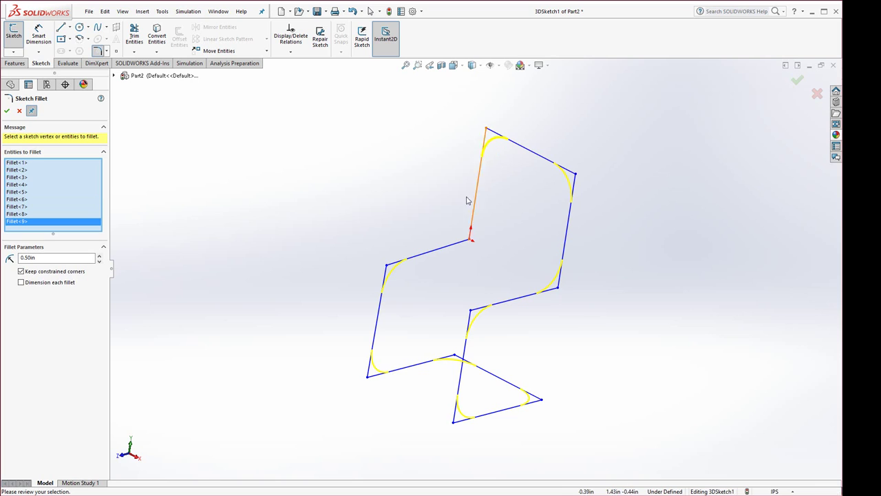
click(468, 240)
key(Return)
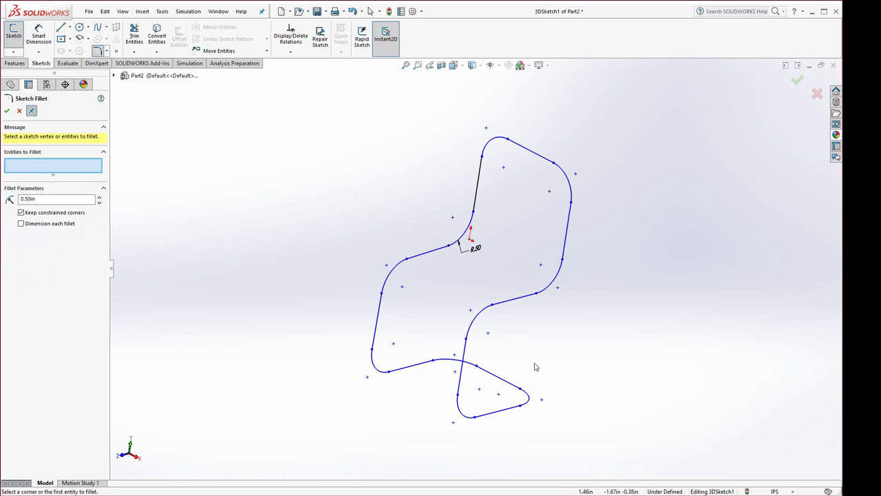
mouse_move(536, 367)
middle_down()
mouse_move(464, 490)
mouse_move(459, 418)
mouse_move(510, 399)
mouse_move(530, 348)
mouse_move(521, 349)
middle_up()
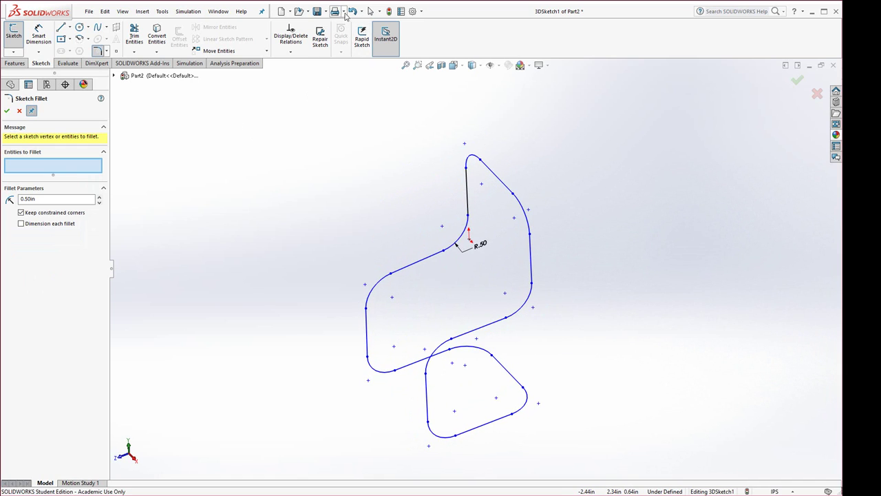
Step: Create Plane1 perpendicular to the short straight Line4 through Point30, then select it
click(388, 11)
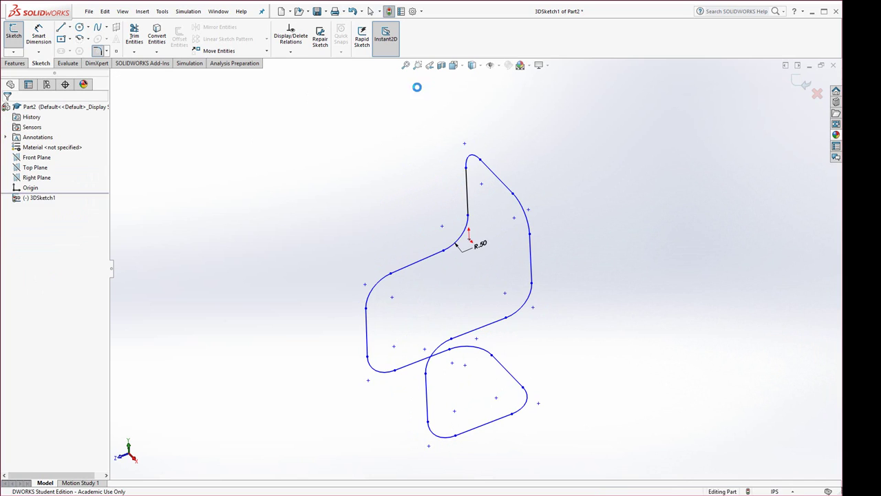
click(493, 324)
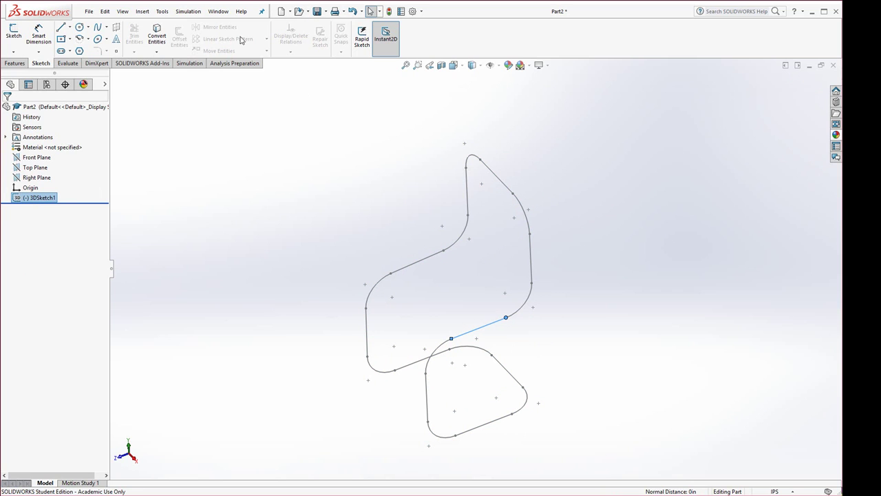
click(23, 62)
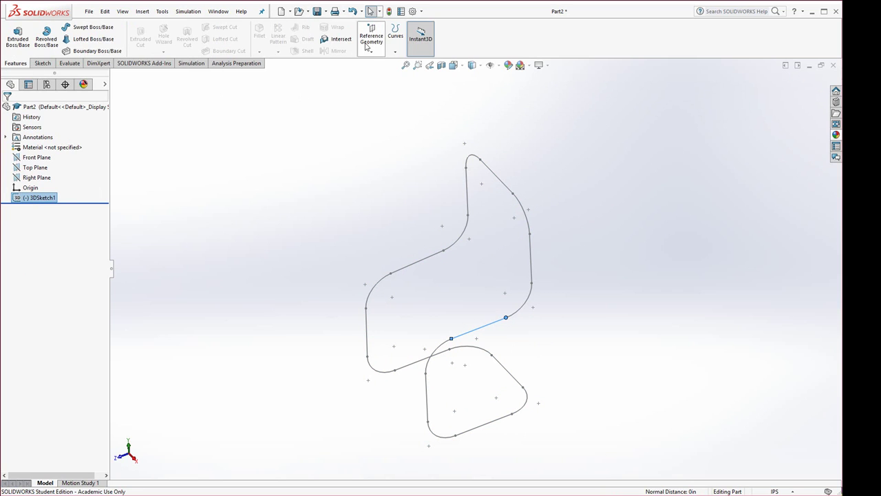
click(371, 50)
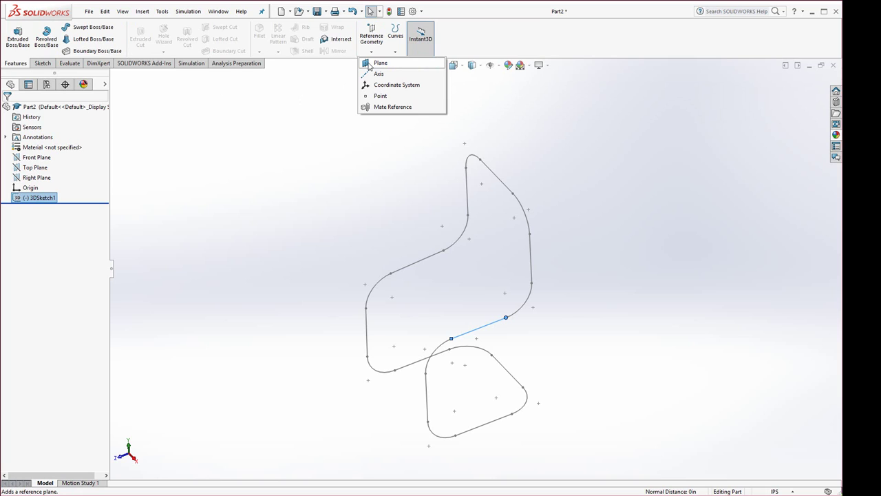
click(378, 62)
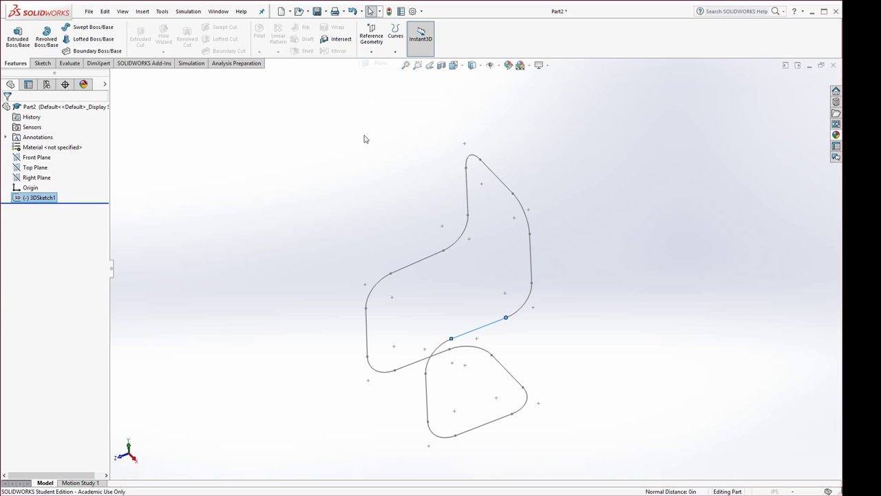
click(7, 112)
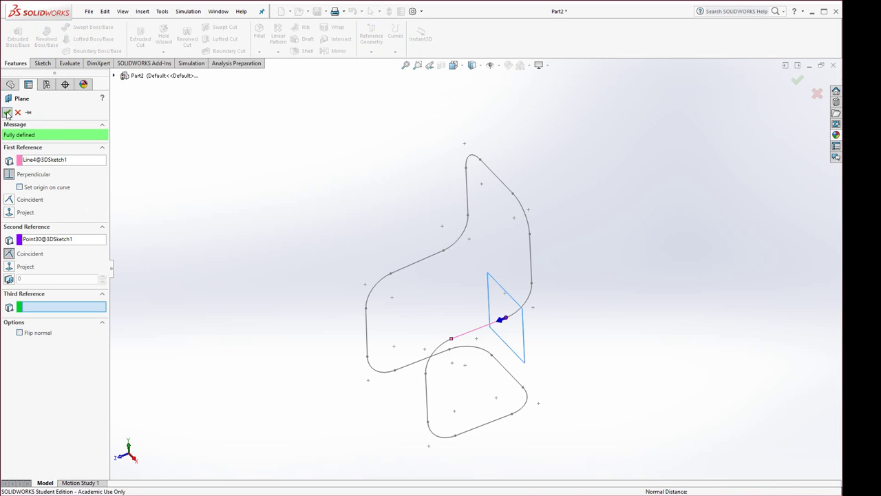
mouse_move(379, 313)
middle_down()
mouse_move(404, 291)
mouse_move(565, 318)
middle_up()
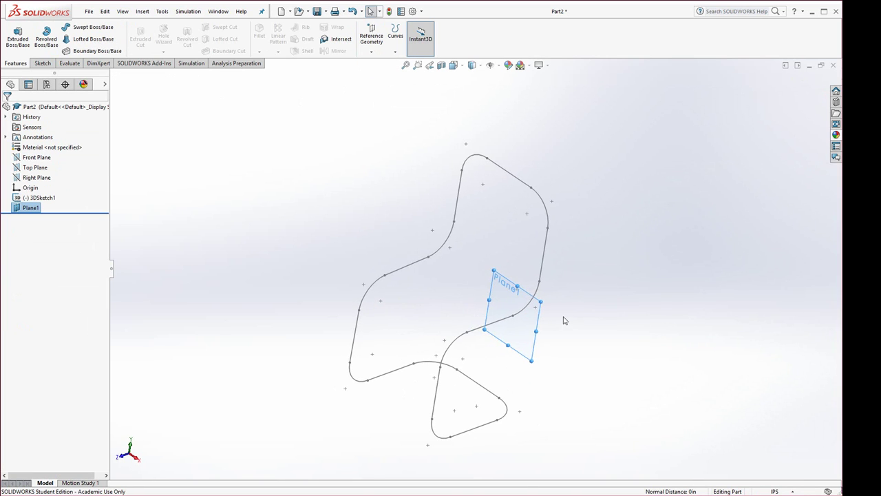
scroll(564, 318, down, 3)
click(41, 63)
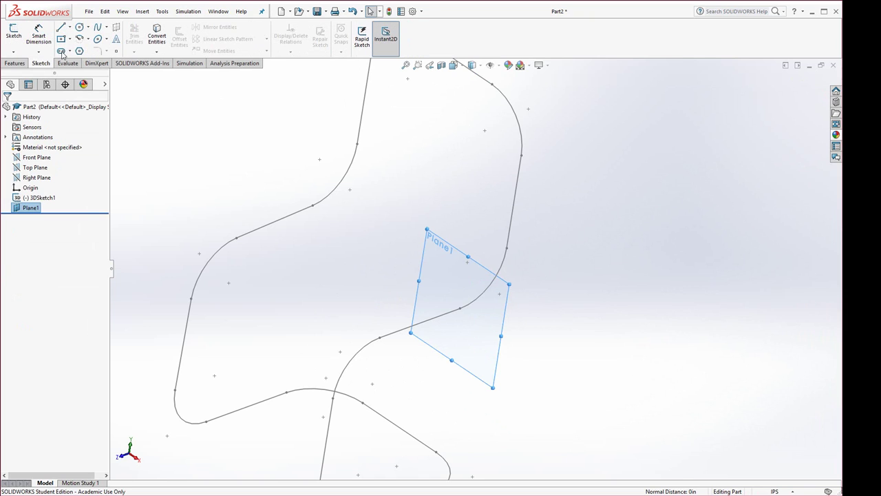
click(477, 265)
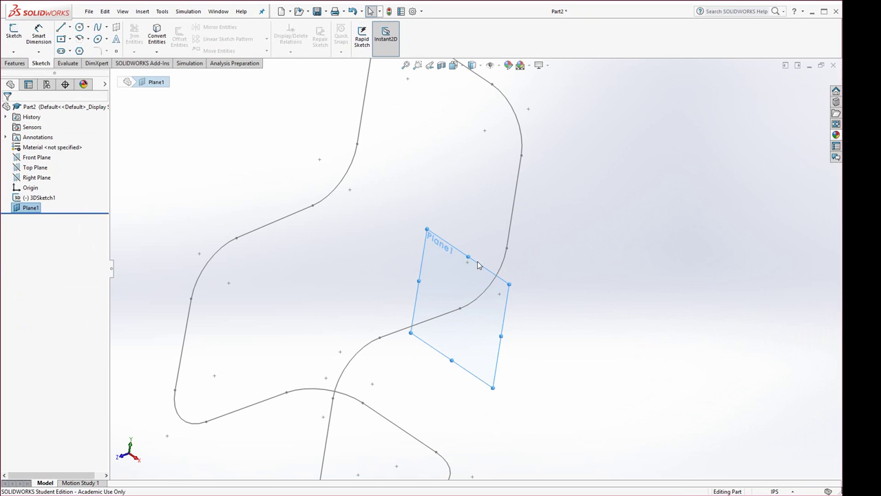
Step: Sketch a small circle centred on the origin of Plane1
click(513, 234)
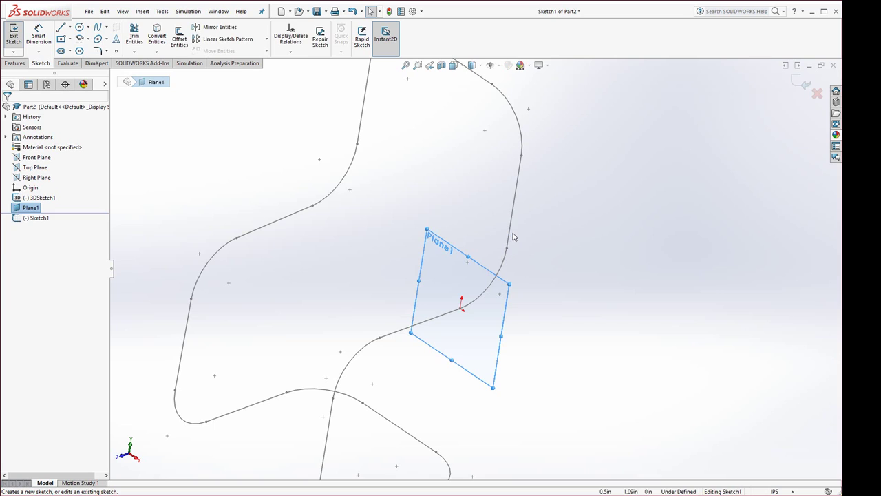
click(79, 27)
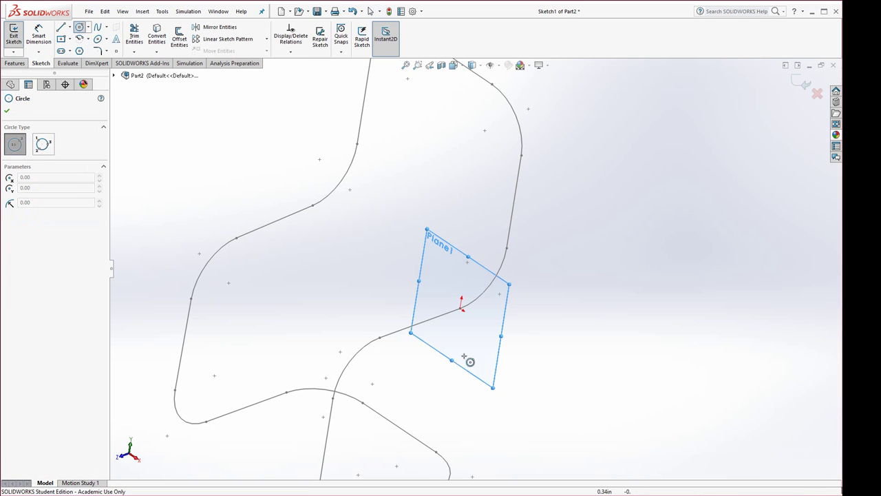
click(461, 307)
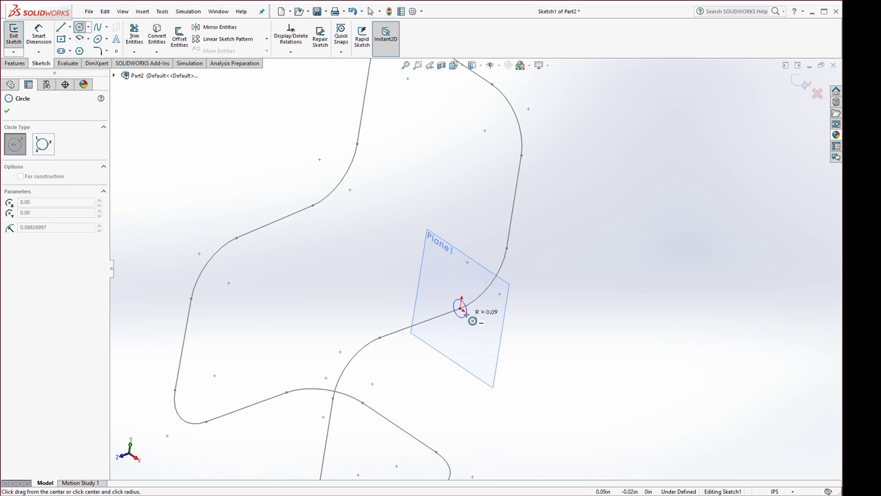
click(479, 324)
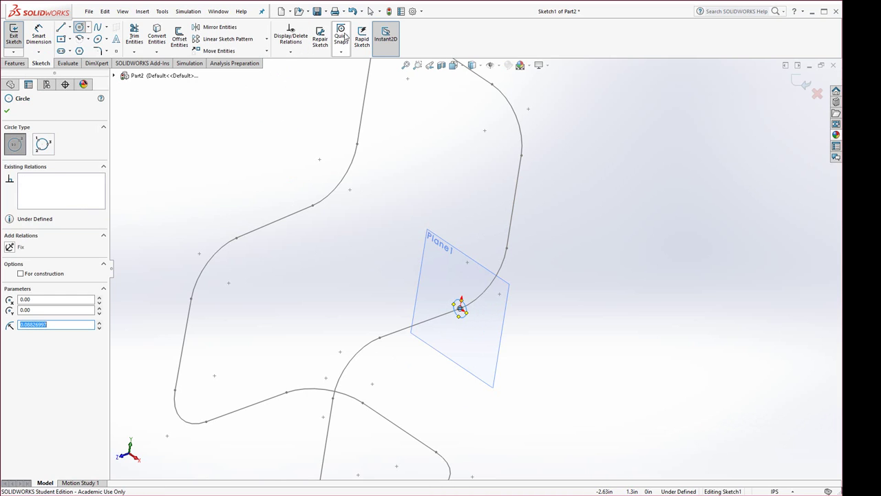
click(389, 12)
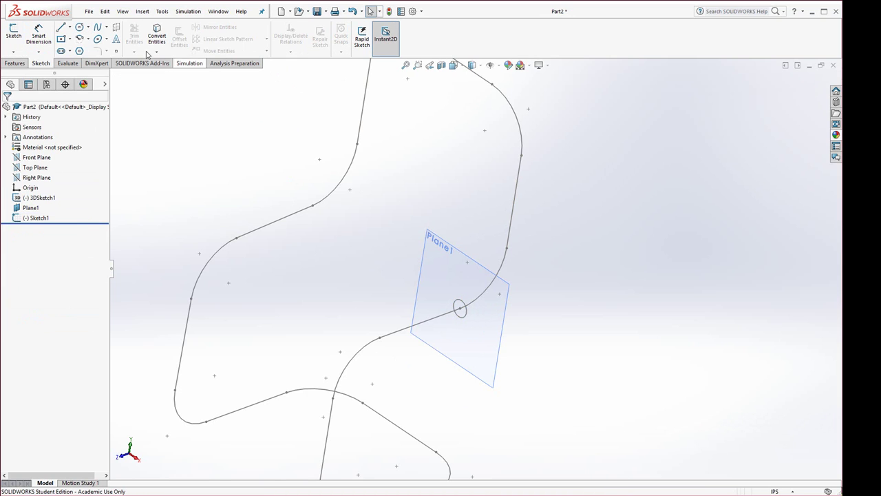
Step: Sweep the circle Sketch1 along 3DSketch1 to form the tubular chair frame
click(16, 63)
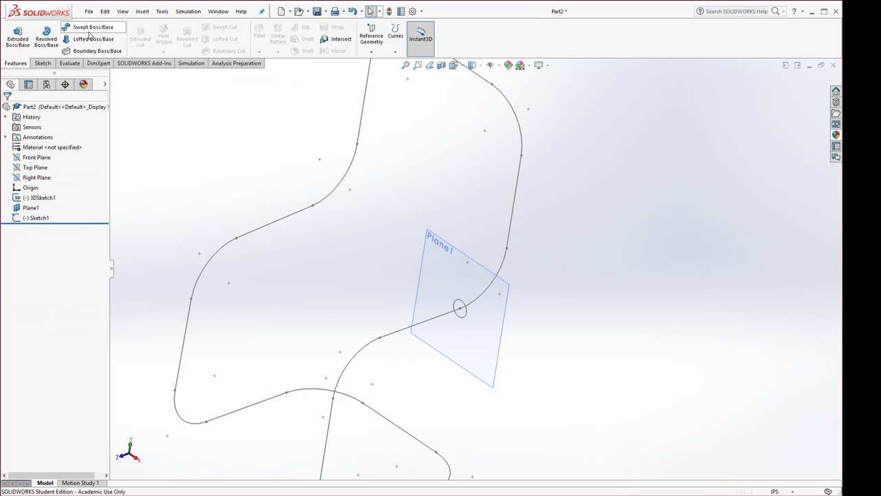
click(90, 29)
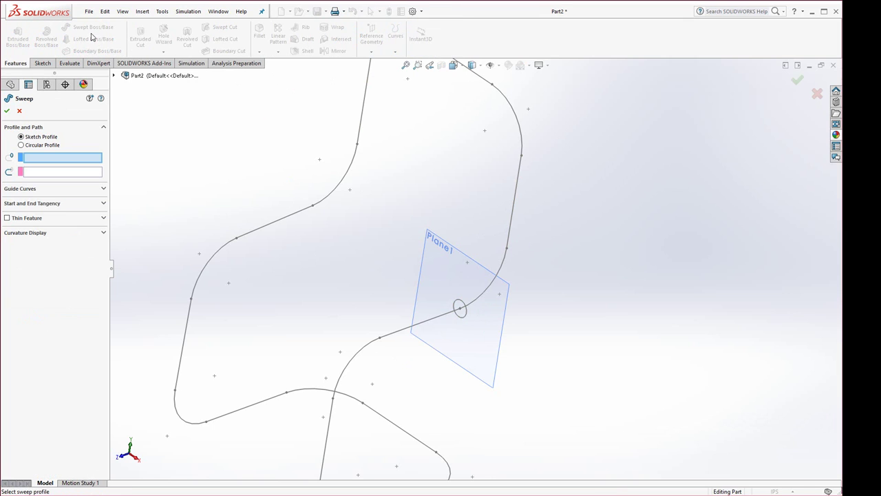
click(464, 318)
click(433, 323)
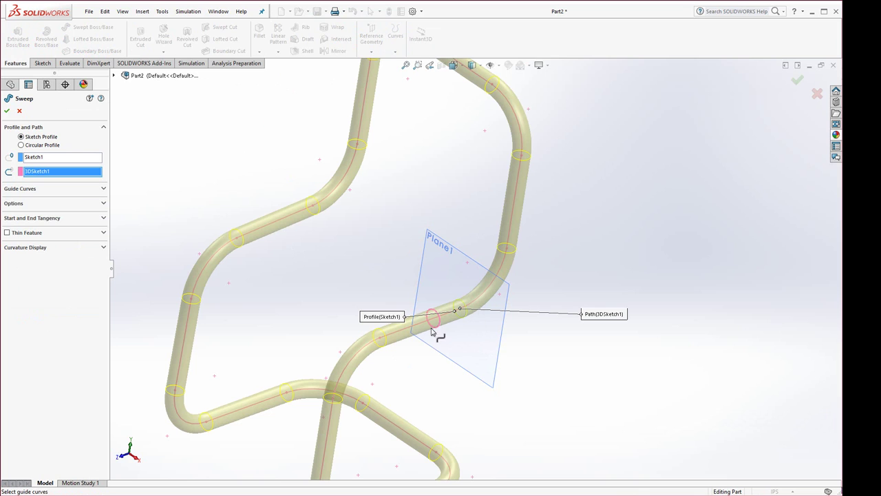
click(9, 111)
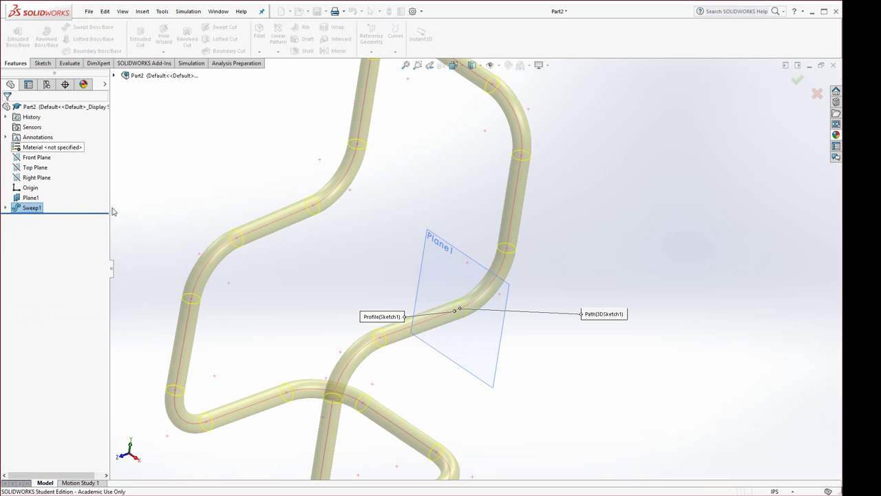
key(z)
key(z)
key(z)
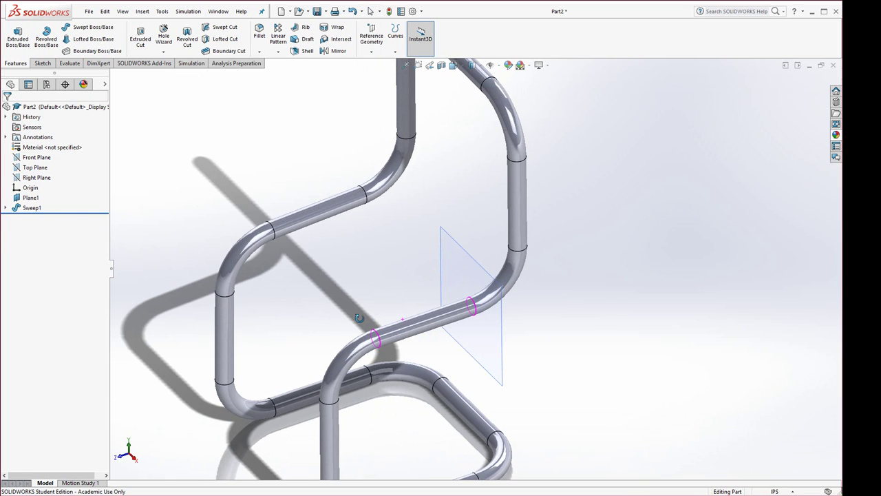
middle_drag(427, 331, 484, 328)
Step: Hide Plane1, then dismiss the Sketch dropdown without starting a sketch
right_click(488, 283)
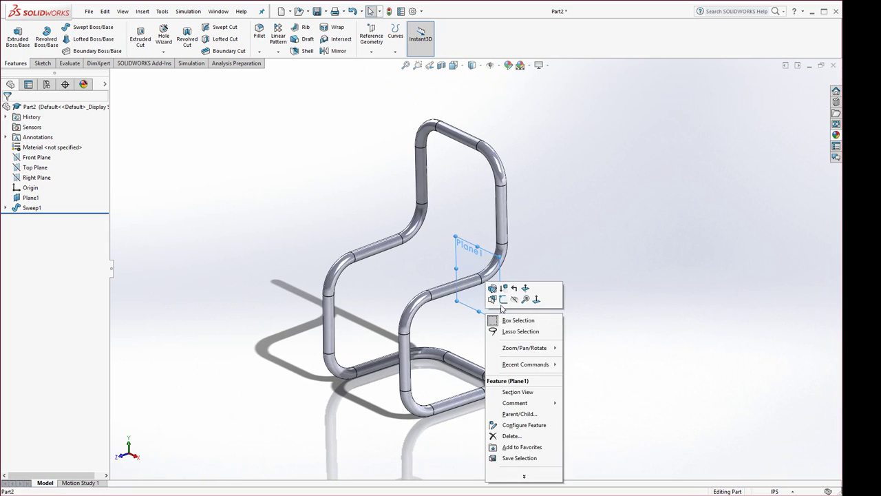
click(514, 301)
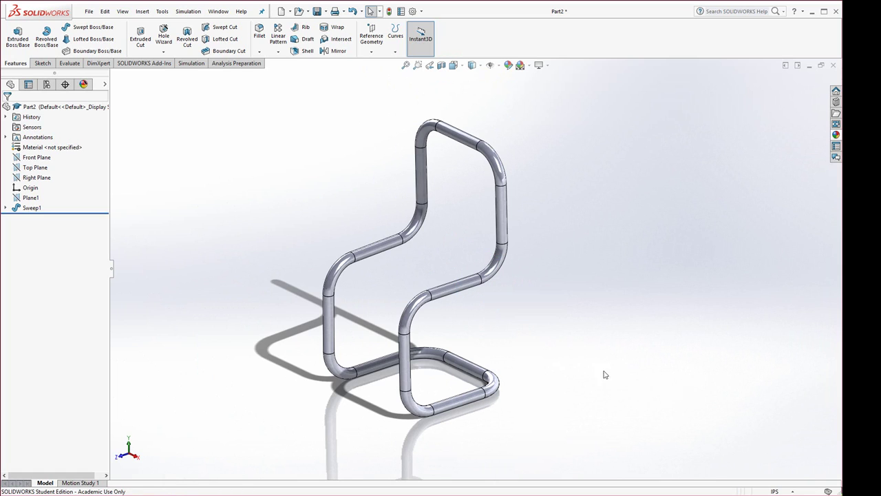
middle_drag(507, 345, 551, 357)
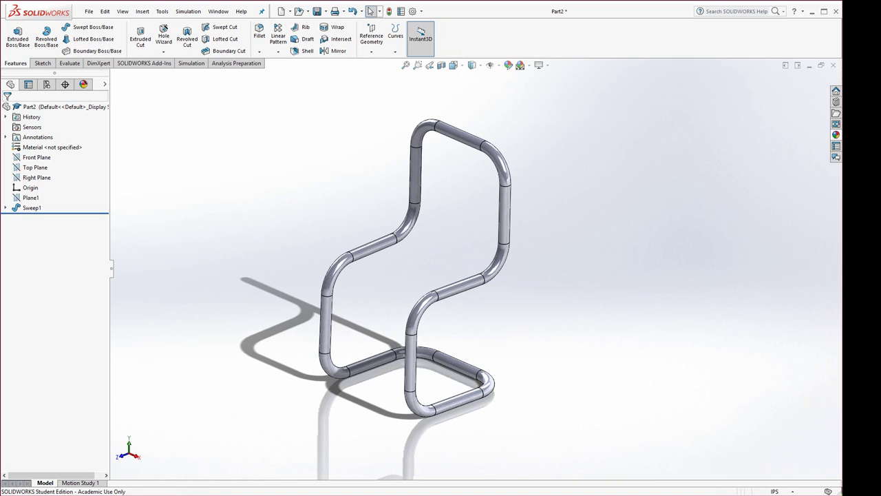
click(43, 63)
click(13, 53)
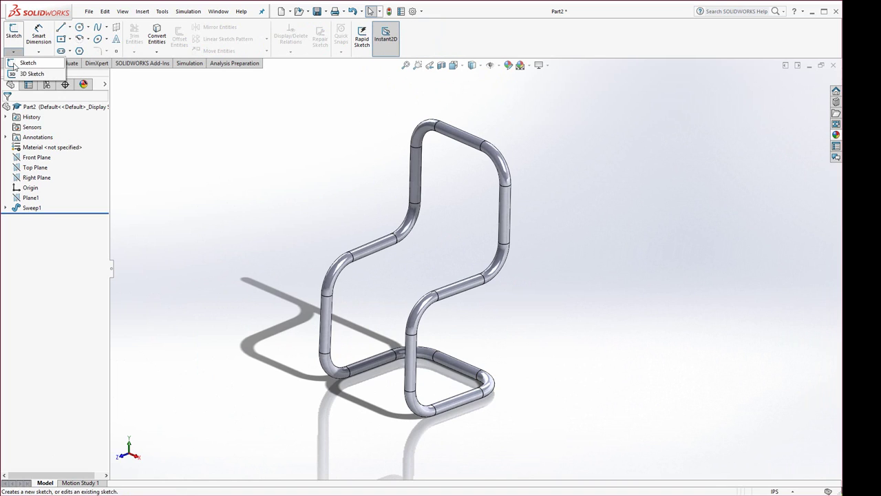
click(228, 215)
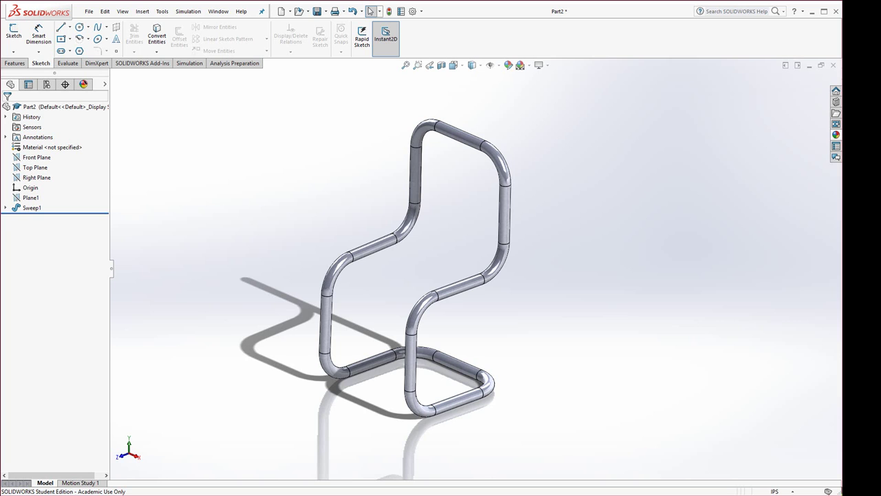
Step: Scroll the PDF manual to page 84's L7 Smoke Detector Front Bezel drawing
key(alt+Tab)
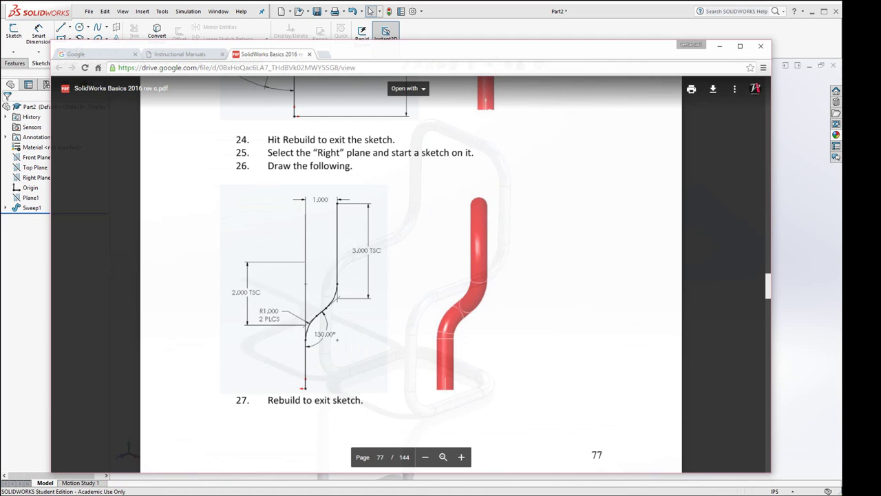
scroll(292, 312, down, 10)
scroll(292, 312, down, 15)
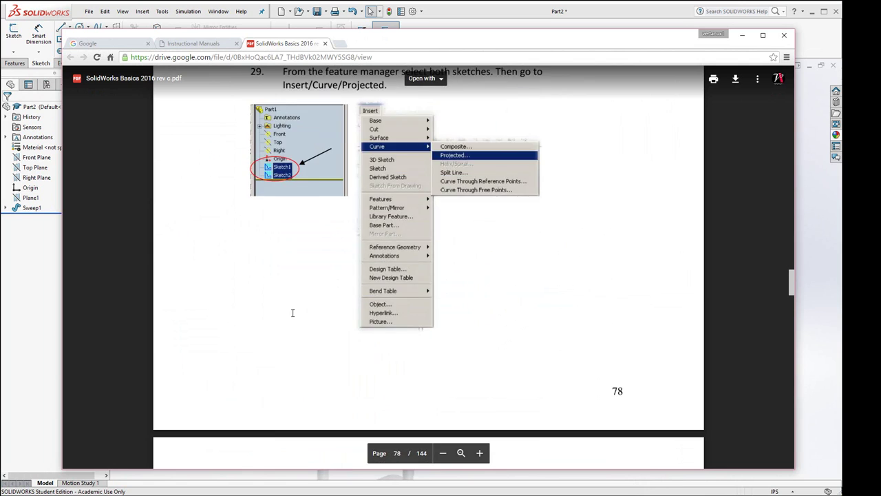
scroll(290, 312, down, 15)
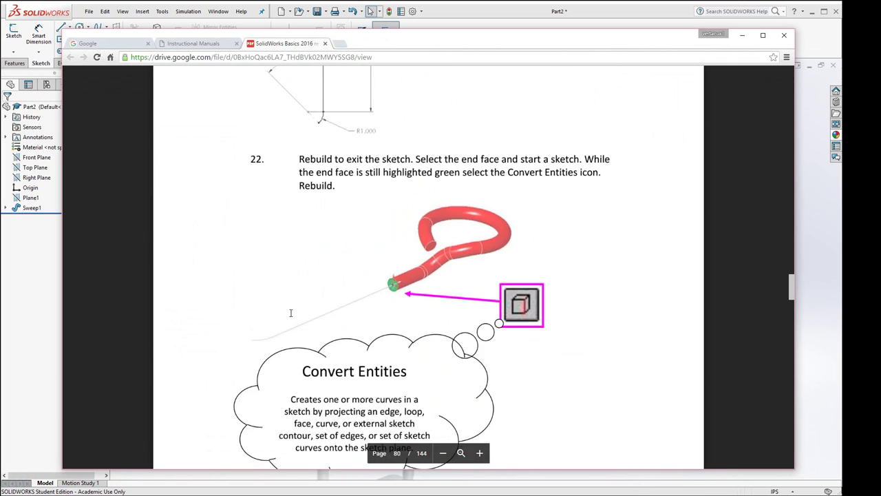
scroll(290, 313, down, 15)
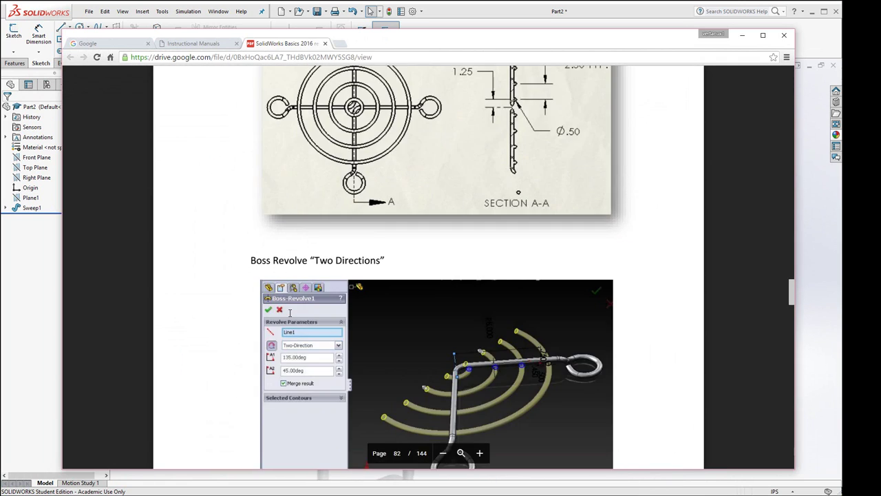
scroll(289, 312, down, 15)
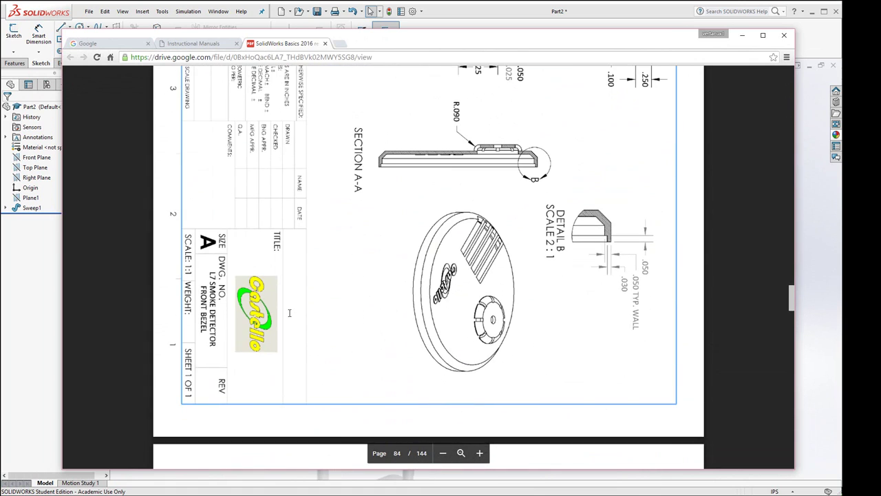
scroll(289, 312, up, 1)
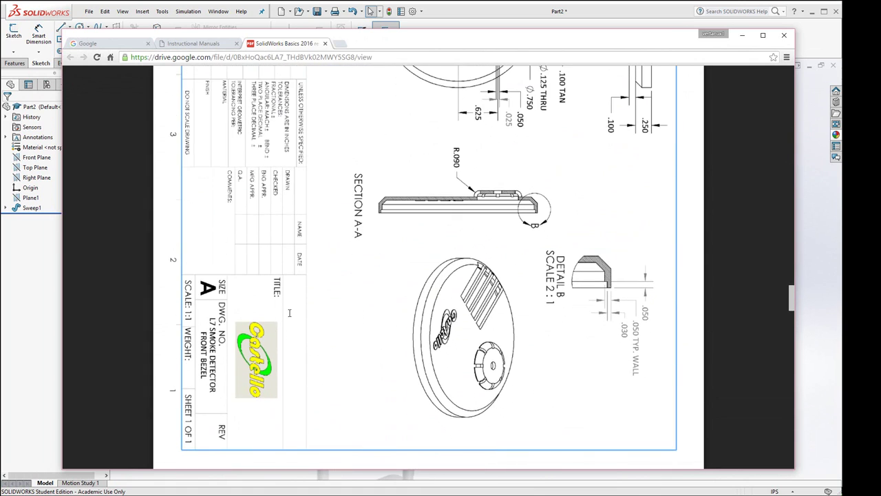
scroll(289, 313, up, 5)
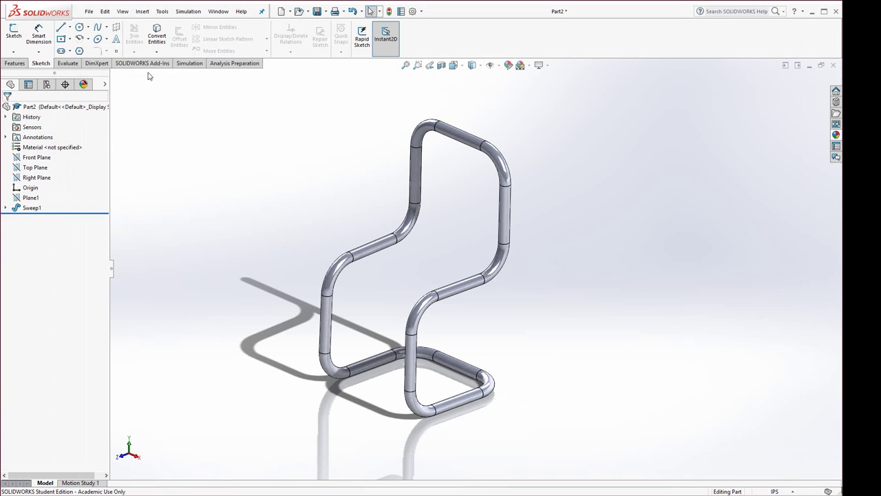
Step: Create a new part and open Sketch1 on its Top Plane
click(280, 12)
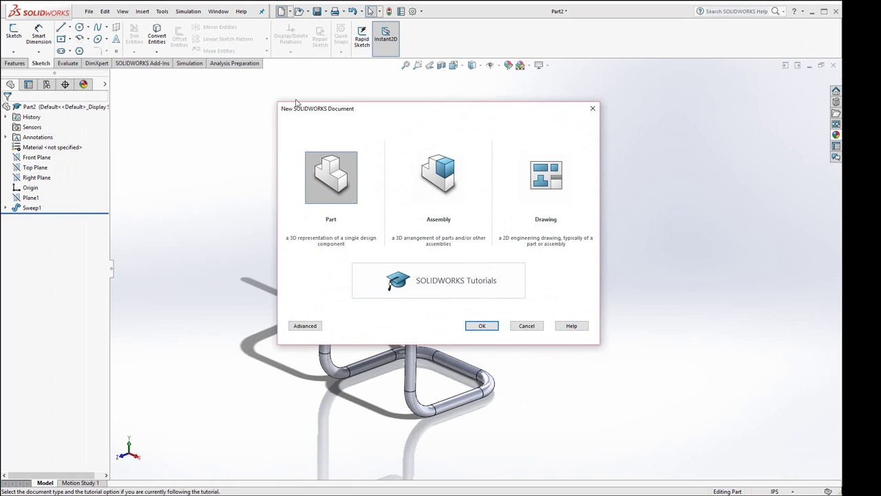
click(475, 324)
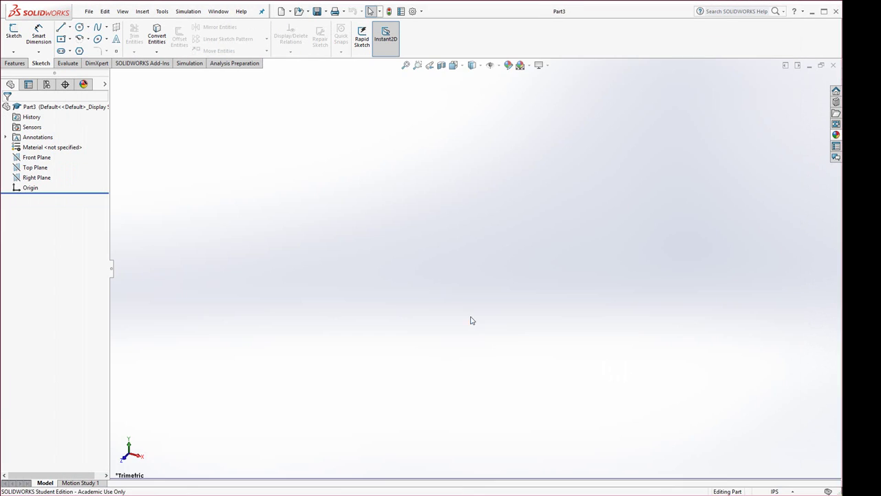
click(28, 161)
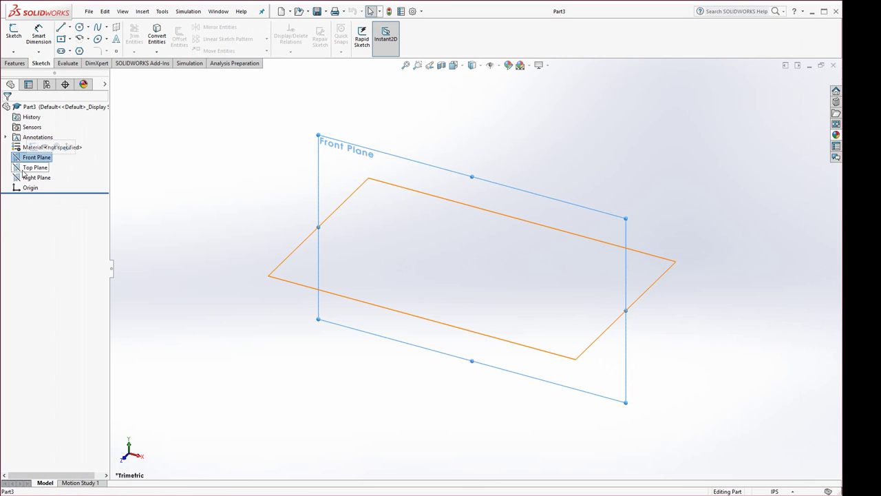
click(29, 167)
click(33, 158)
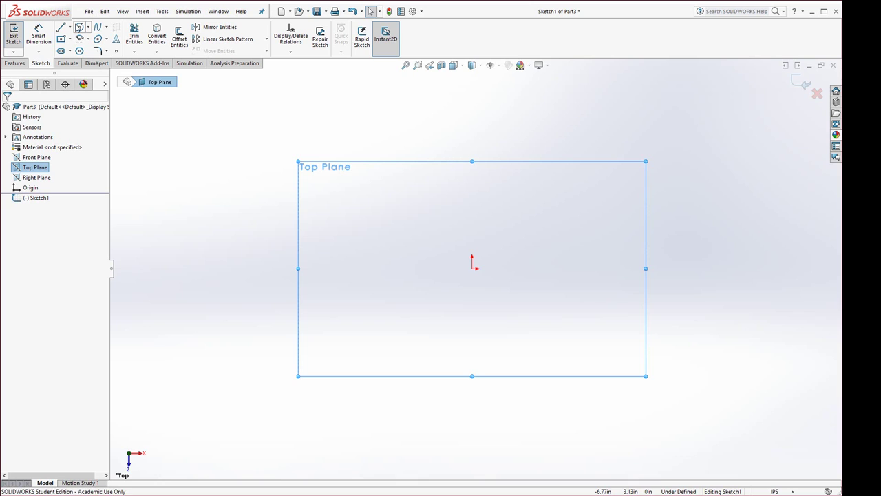
click(79, 27)
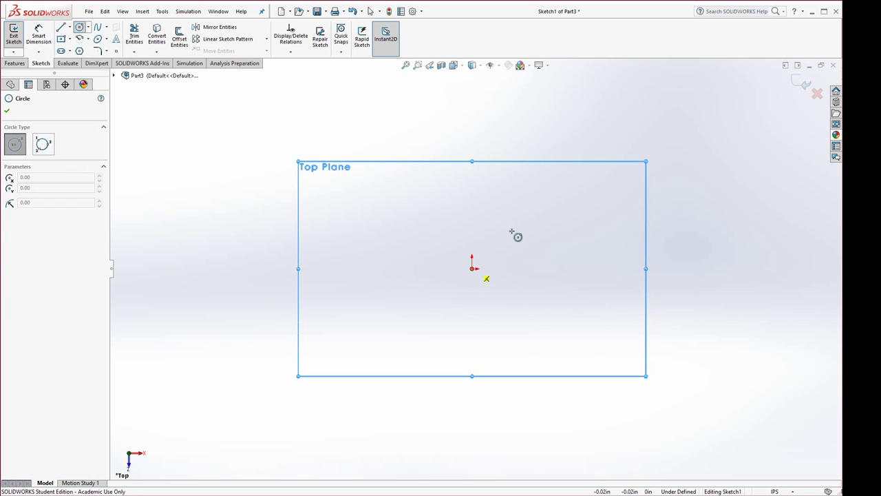
Step: Draw a circle centred on the origin and dimension its diameter to 2.5 in
click(472, 269)
click(572, 204)
click(43, 30)
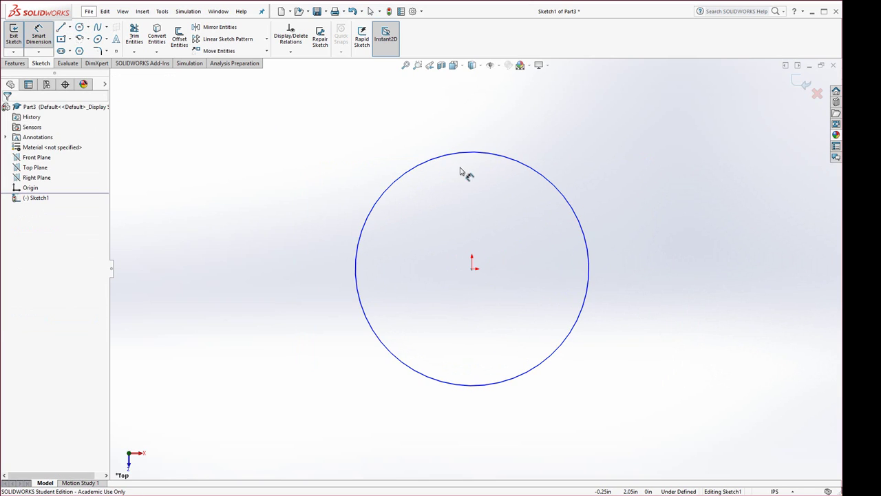
click(486, 152)
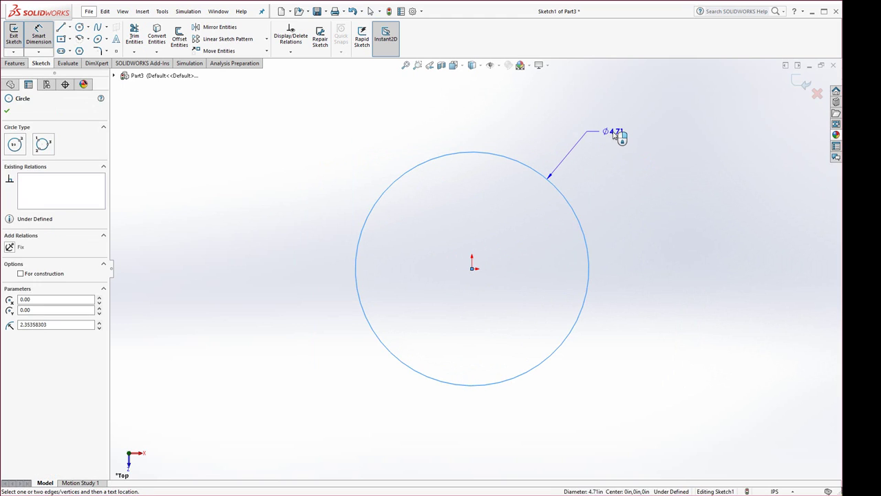
click(619, 138)
text(2.5)
key(Return)
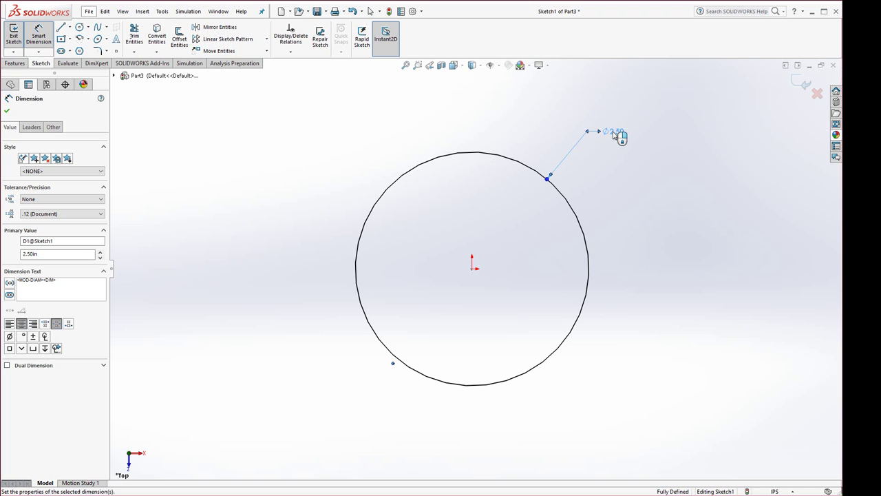
click(14, 63)
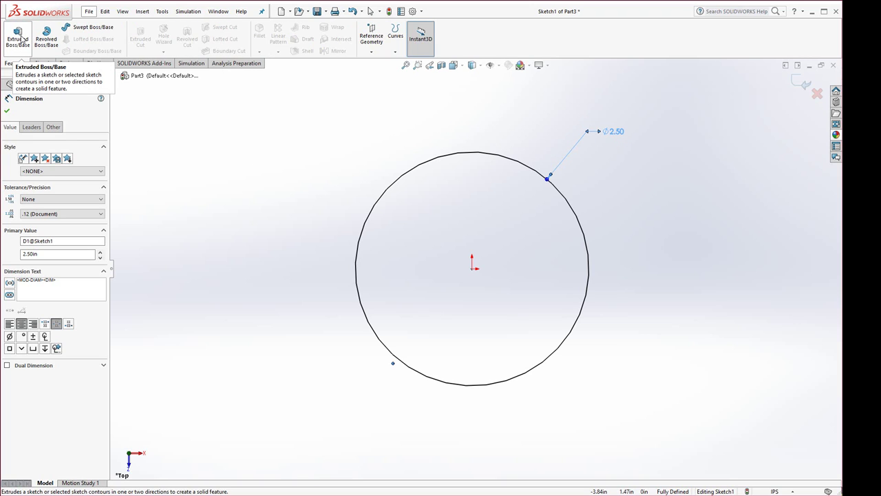
Step: Extrude the circle into a solid disc with depth 1
click(19, 36)
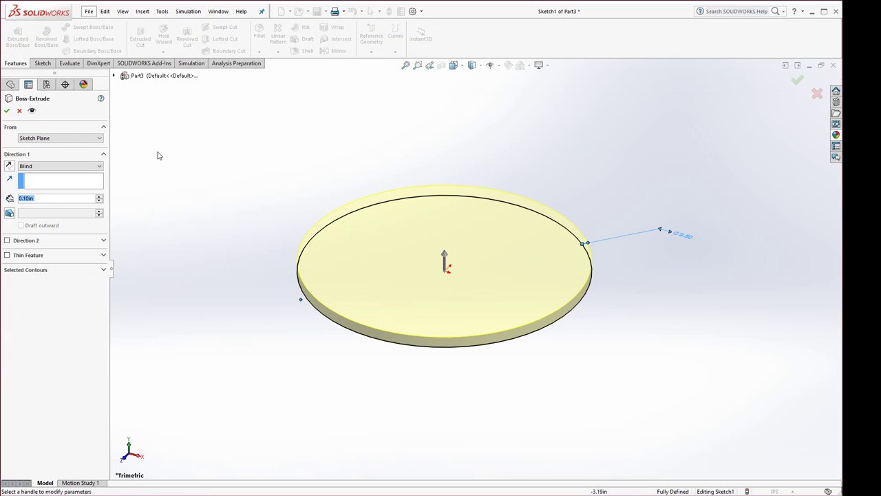
text(1)
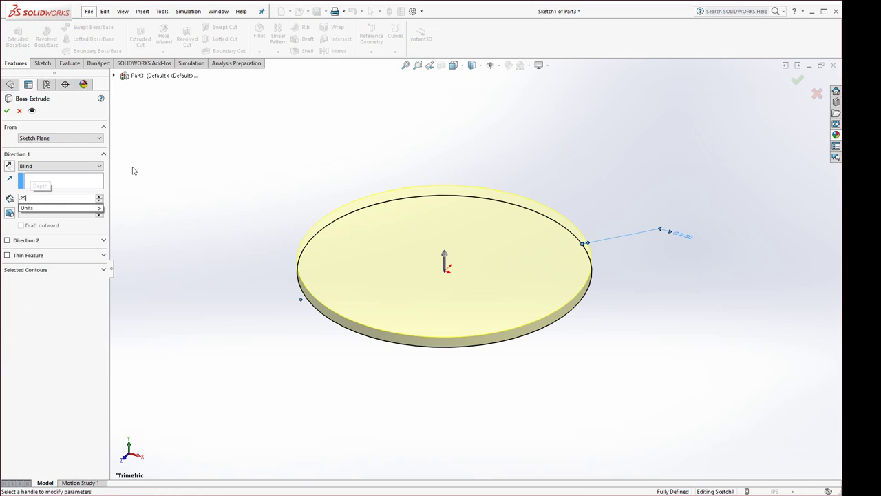
key(Return)
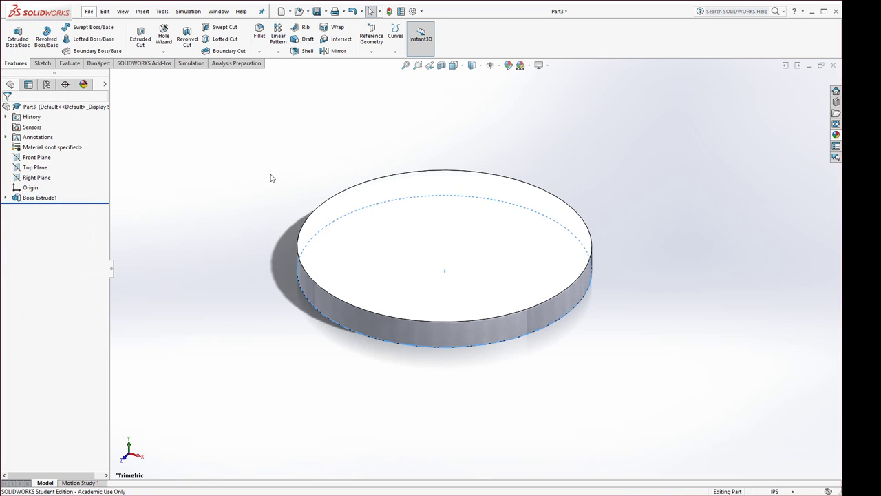
Step: Chamfer the disc's top edge 0.10 in × 45° and start a sketch on its top face
click(258, 53)
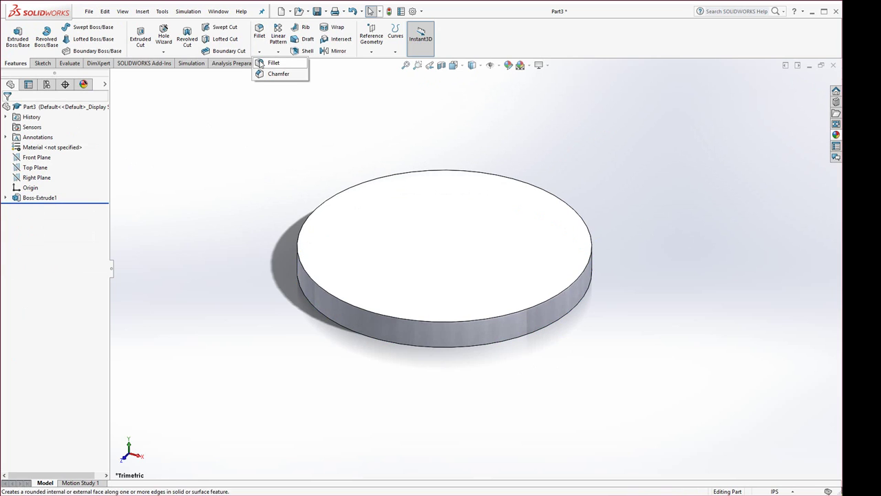
click(276, 73)
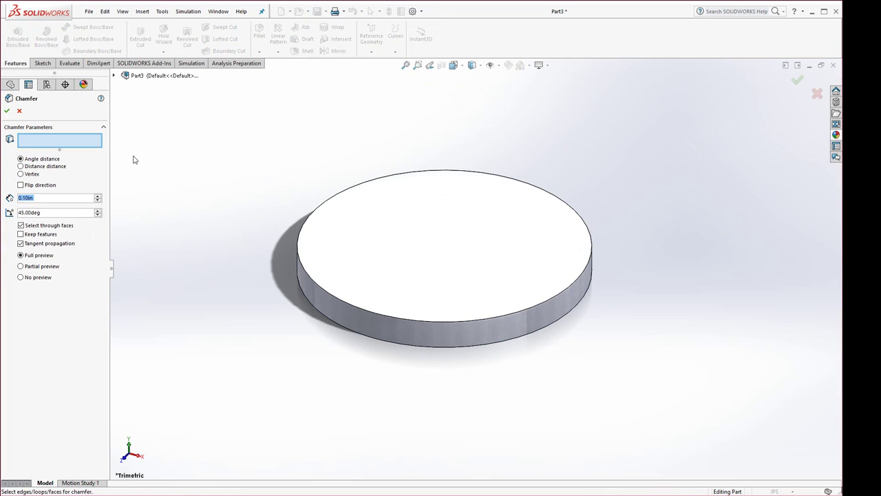
click(324, 294)
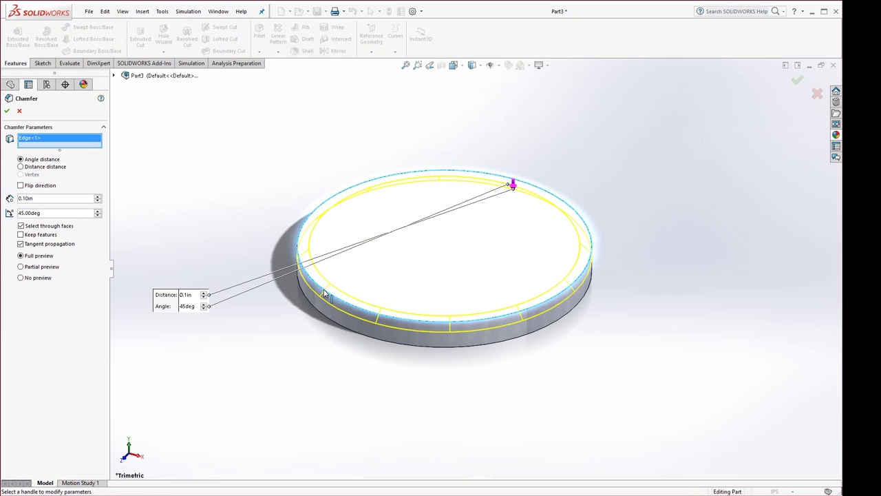
click(6, 110)
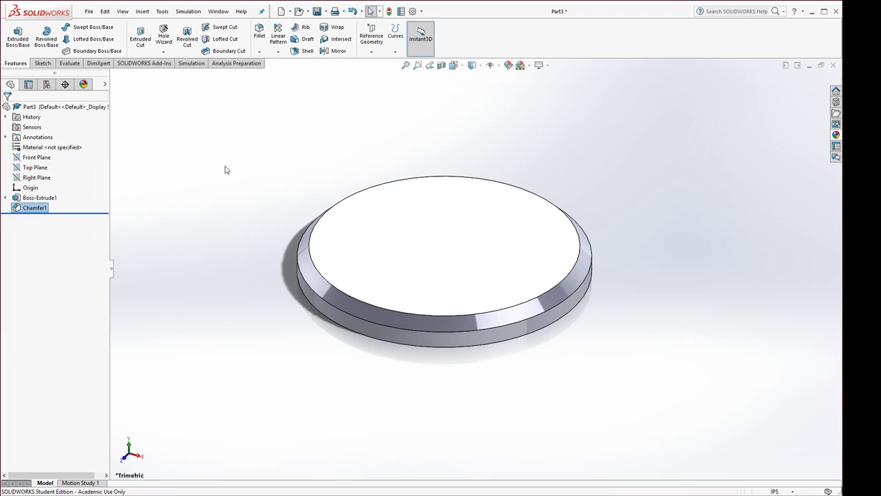
click(457, 227)
click(501, 197)
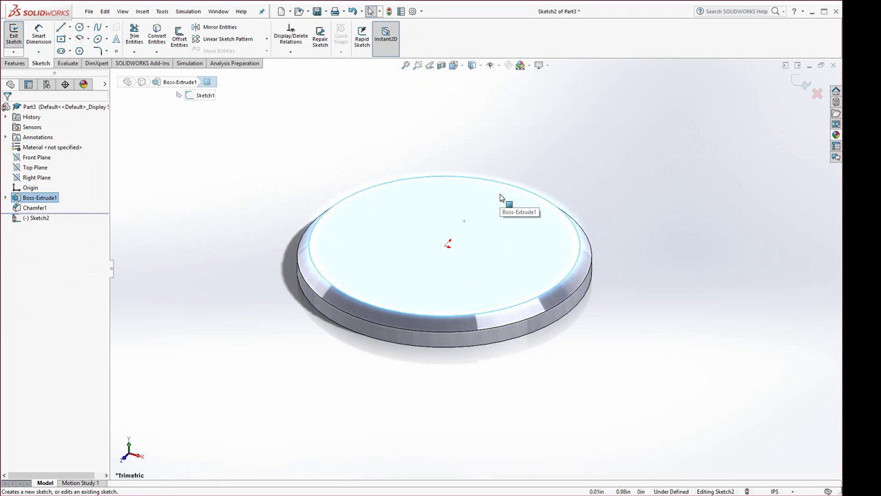
Step: View the disc straight from the top and bring the bezel reference drawing PDF forward
key(space)
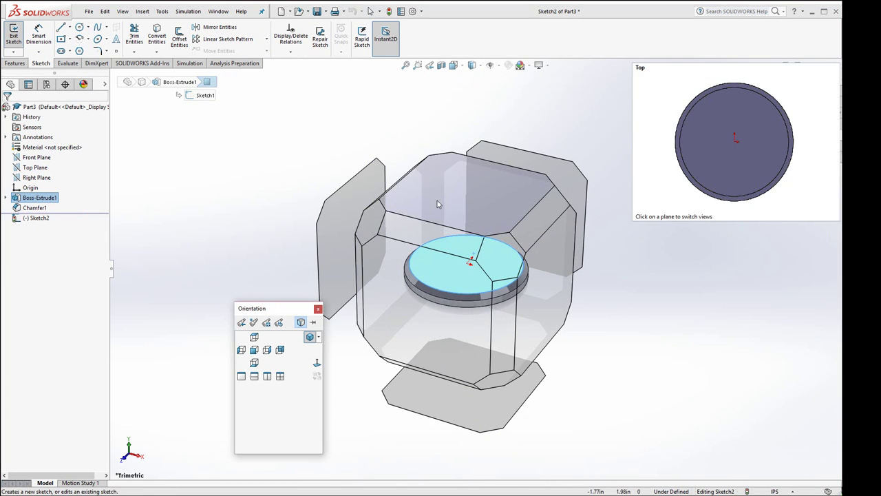
click(437, 204)
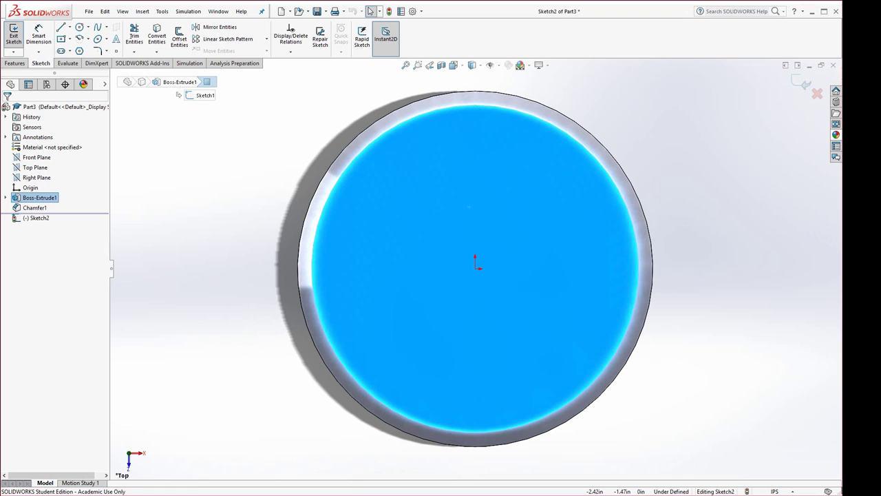
key(alt+Tab)
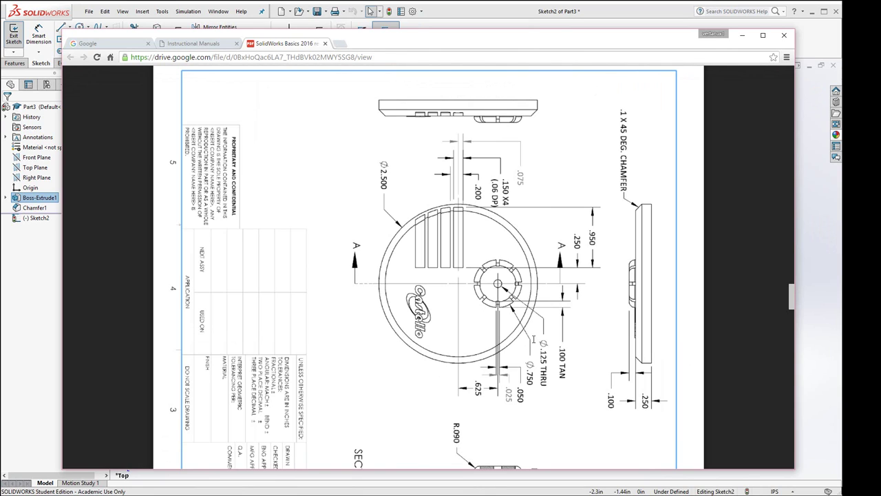
Step: Scroll the PDF to review the Ø2.500 front view and Section A-A dimensions
scroll(528, 348, down, 2)
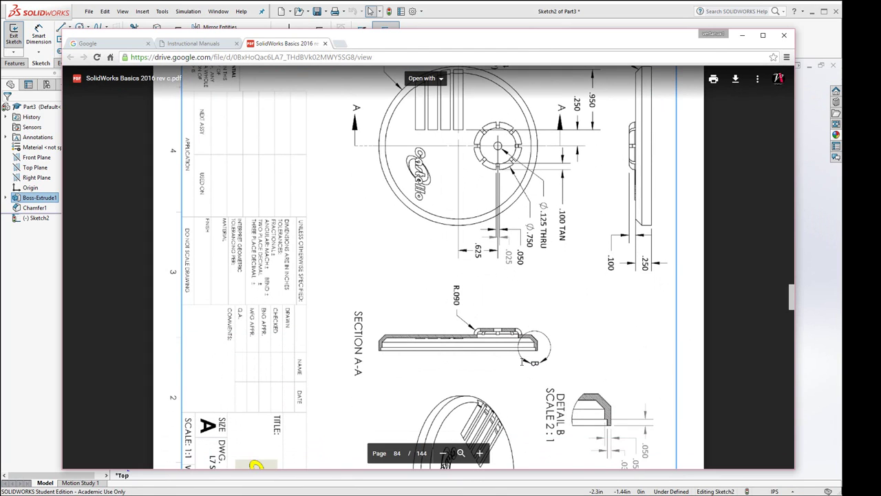
scroll(528, 338, down, 1)
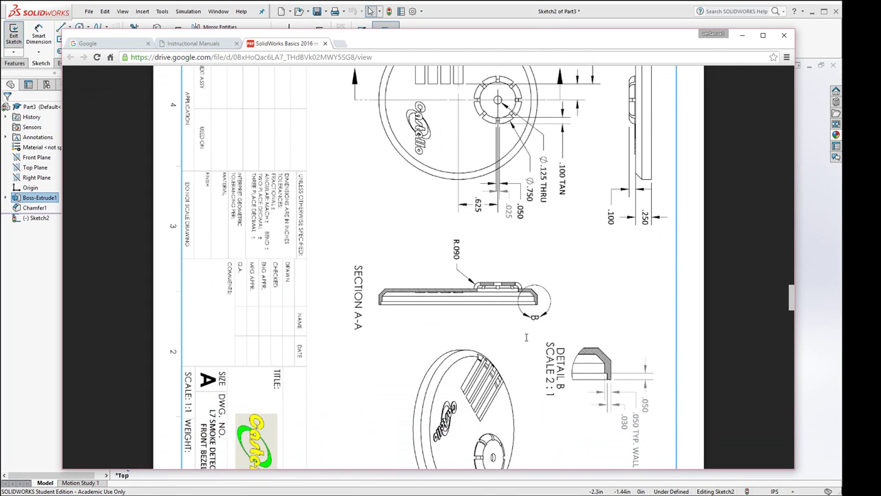
scroll(529, 339, up, 3)
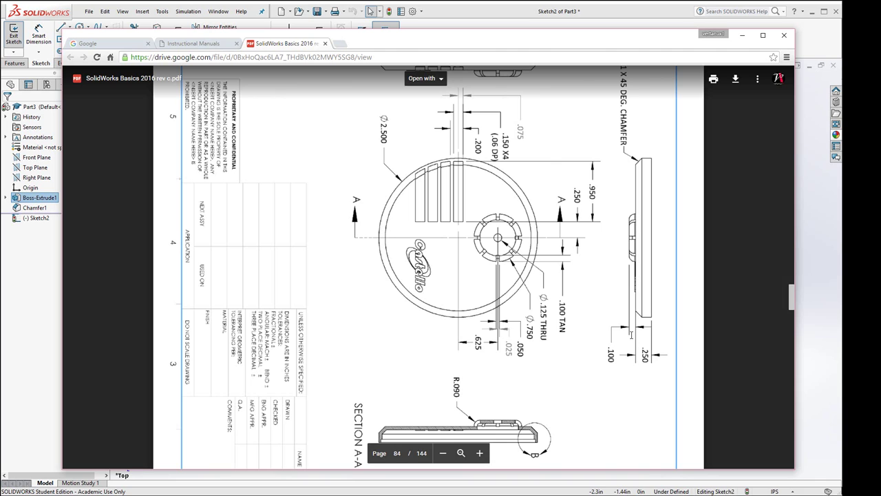
Step: Sketch a 0.75 in diameter circle above the origin
click(810, 346)
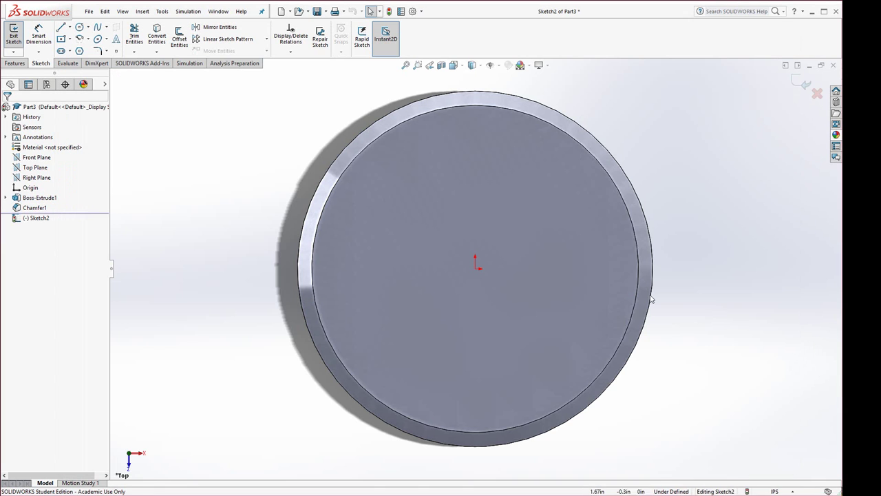
click(79, 27)
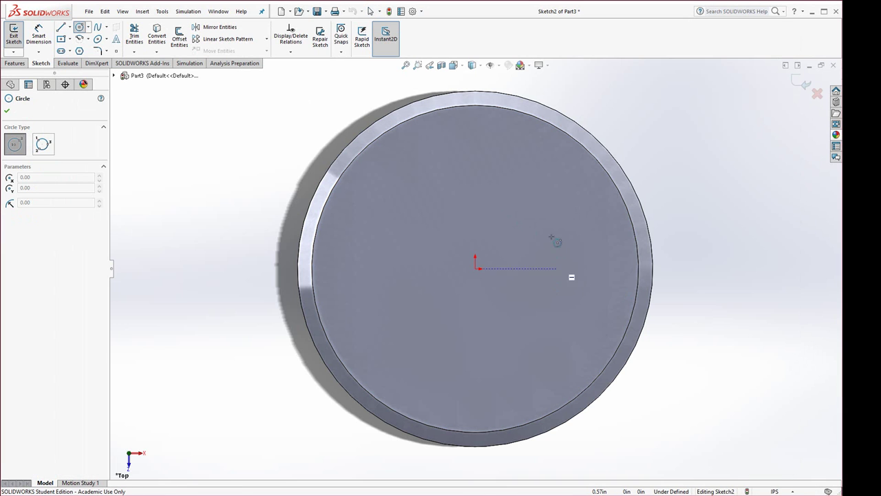
click(475, 176)
click(509, 143)
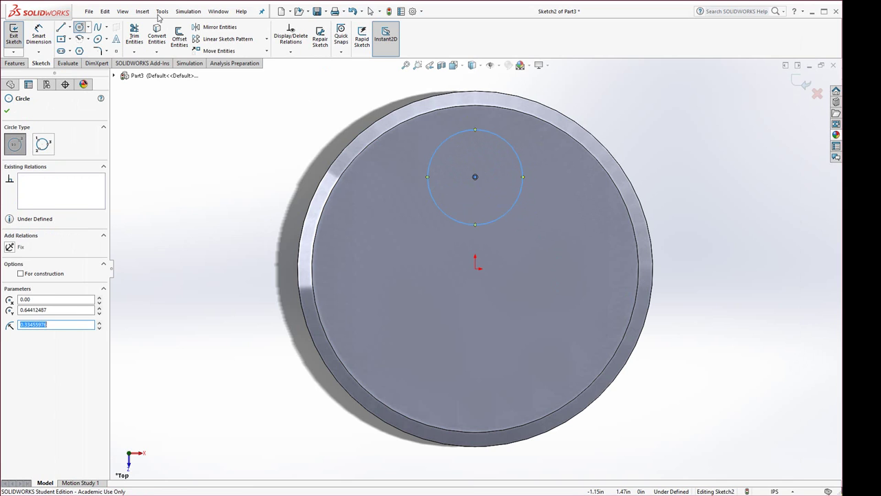
click(45, 33)
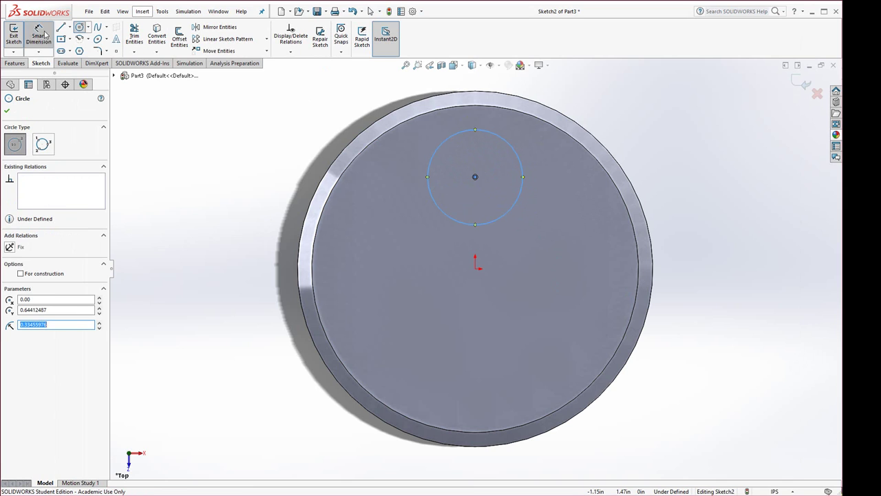
click(506, 217)
click(600, 98)
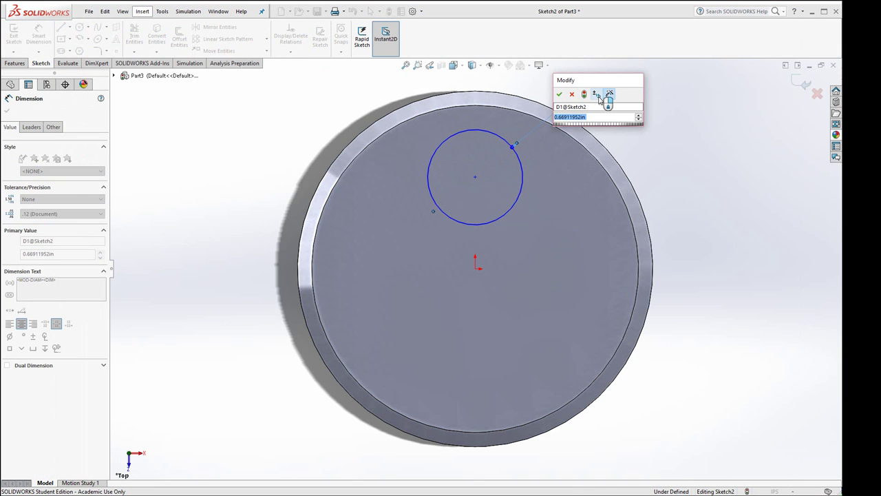
text(.75)
key(Return)
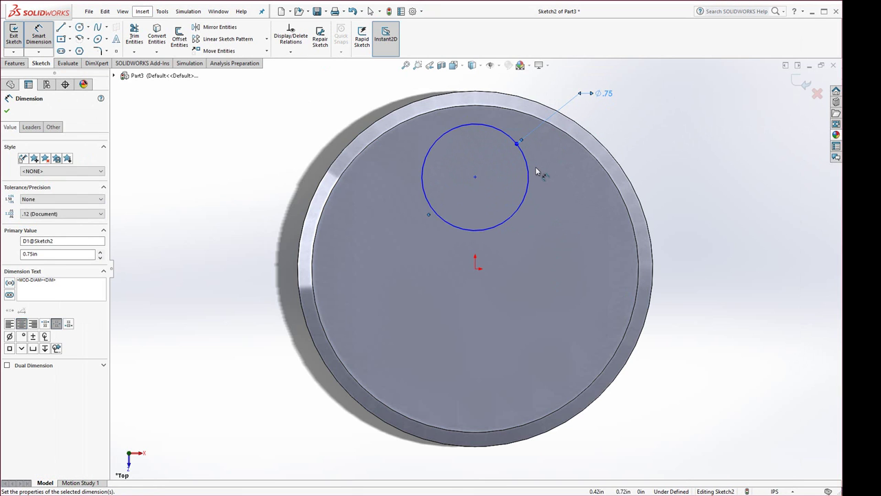
key(Escape)
Step: Align the circle's centre vertically with the origin
mouse_move(476, 179)
mouse_down()
mouse_move(535, 186)
mouse_move(473, 177)
mouse_up()
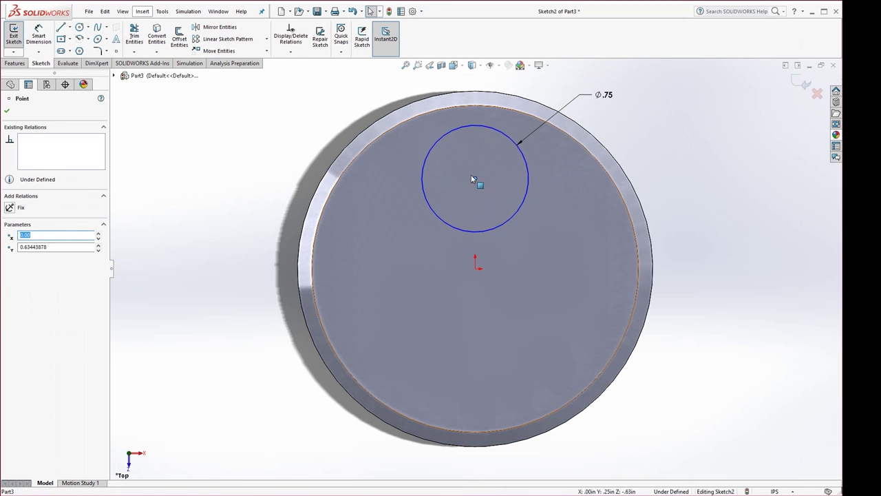
ctrl+click(475, 268)
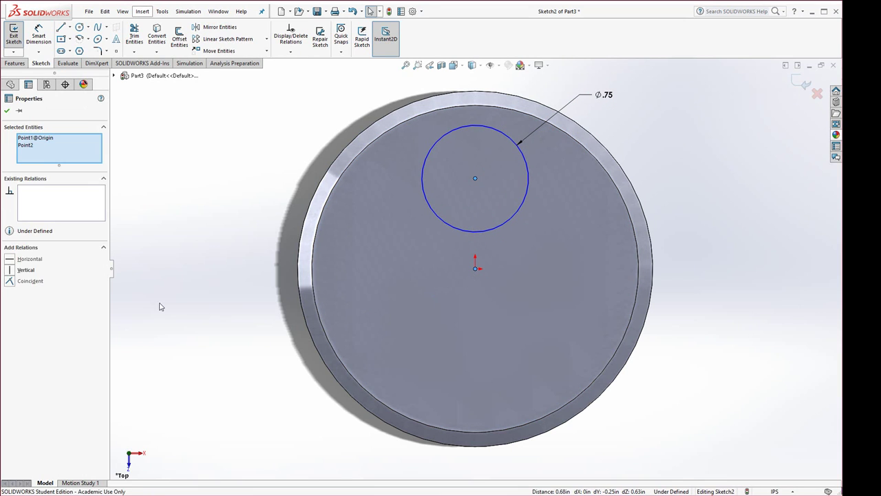
click(9, 270)
click(7, 112)
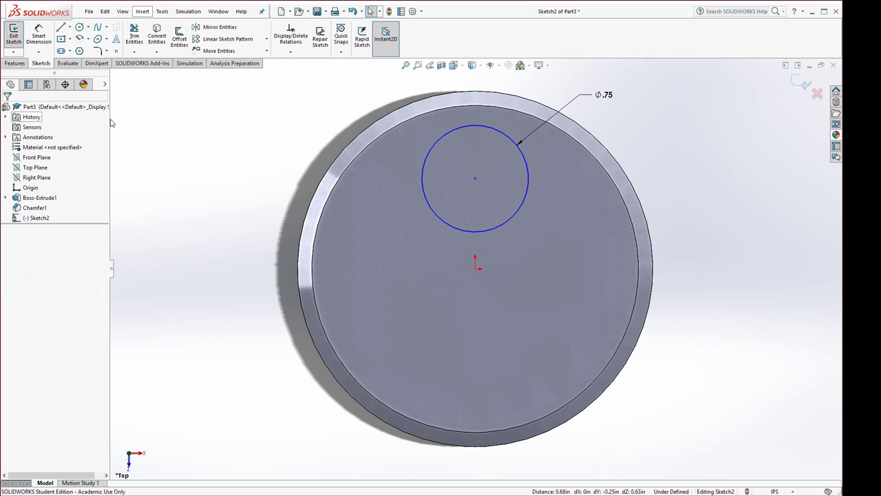
Step: Dimension the circle centre 0.625 in above the origin and begin extruding it
click(39, 35)
click(481, 233)
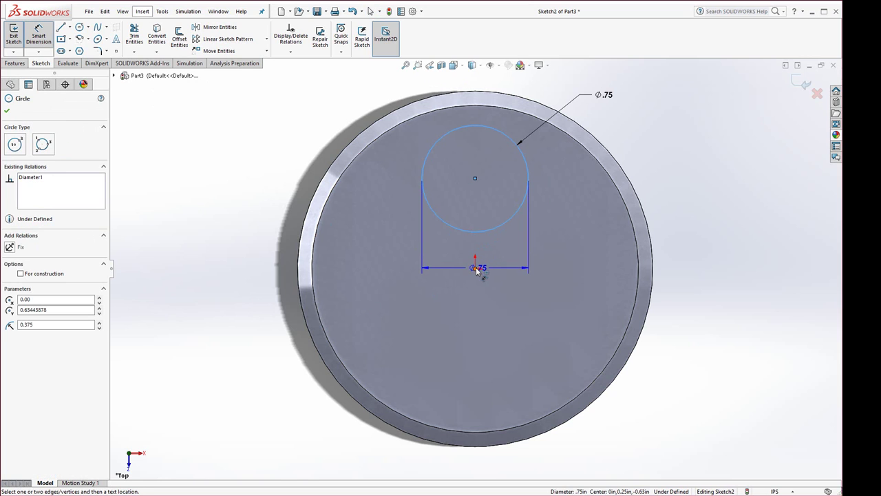
click(475, 267)
click(693, 231)
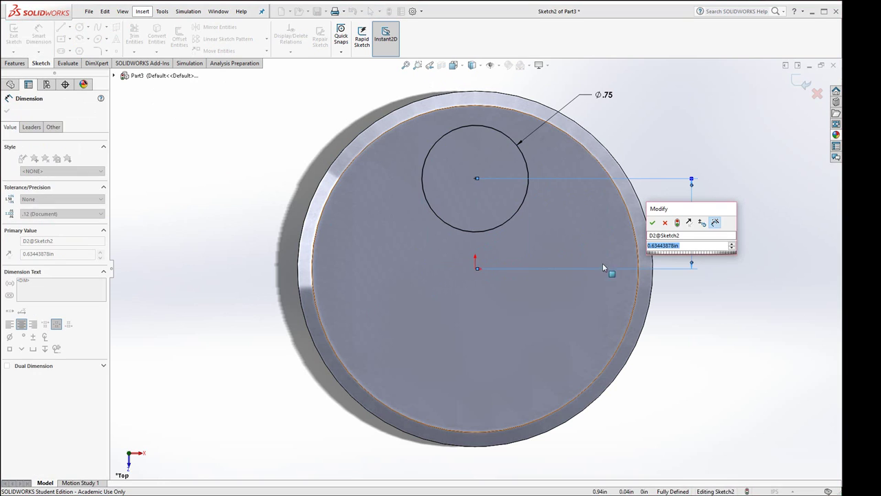
key(alt+Tab)
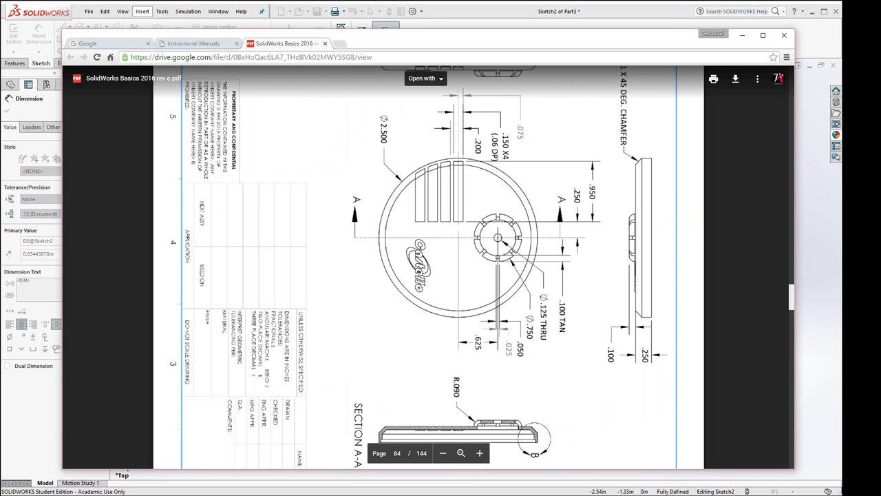
key(alt+Tab)
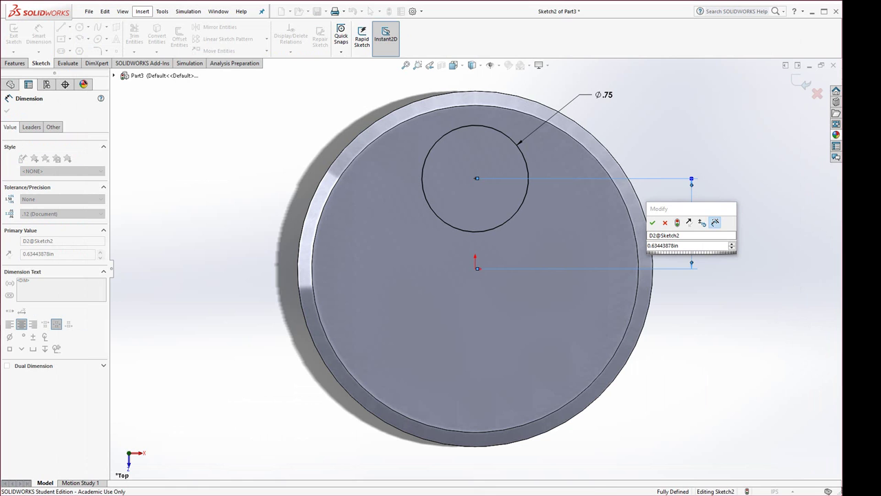
double_click(672, 246)
text(6)
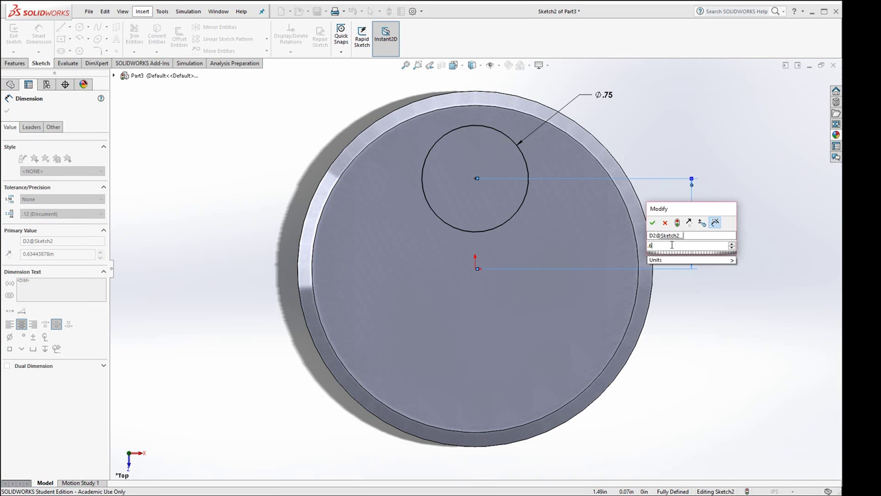
text(25)
key(Return)
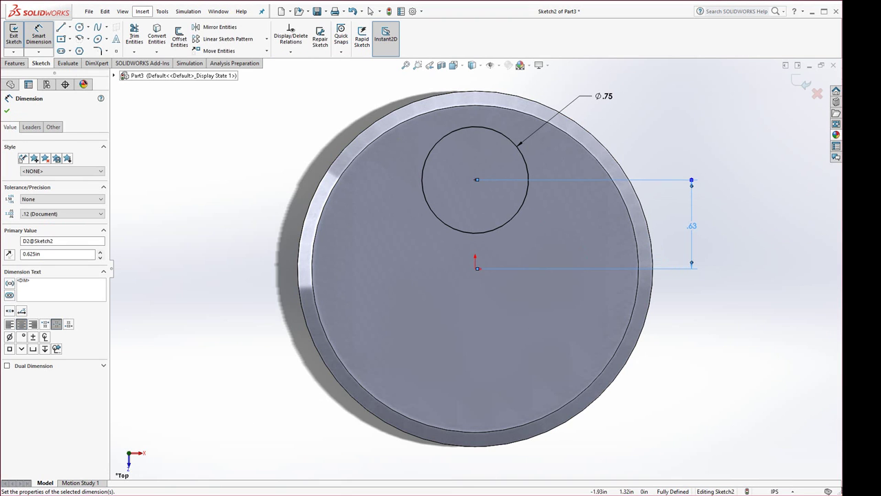
click(15, 63)
click(17, 36)
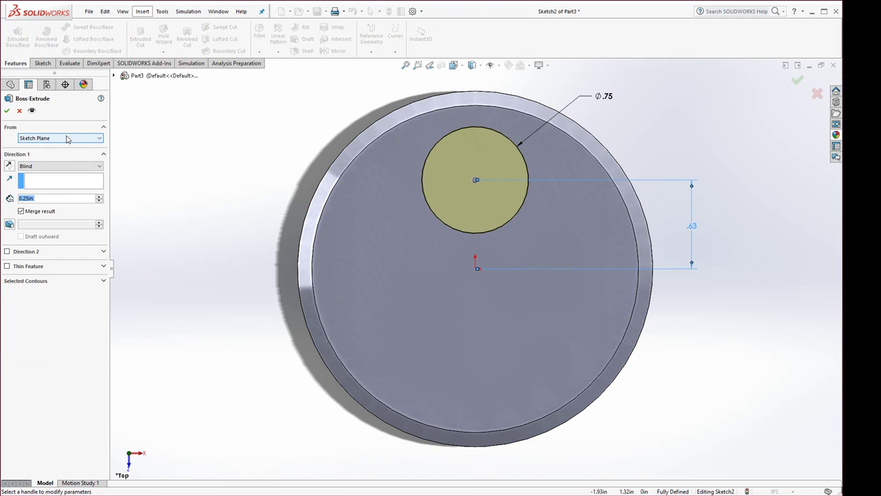
Step: Accept the 0.25 in Boss-Extrude2 and round the boss's top edge with a 0.09 in fillet
key(Return)
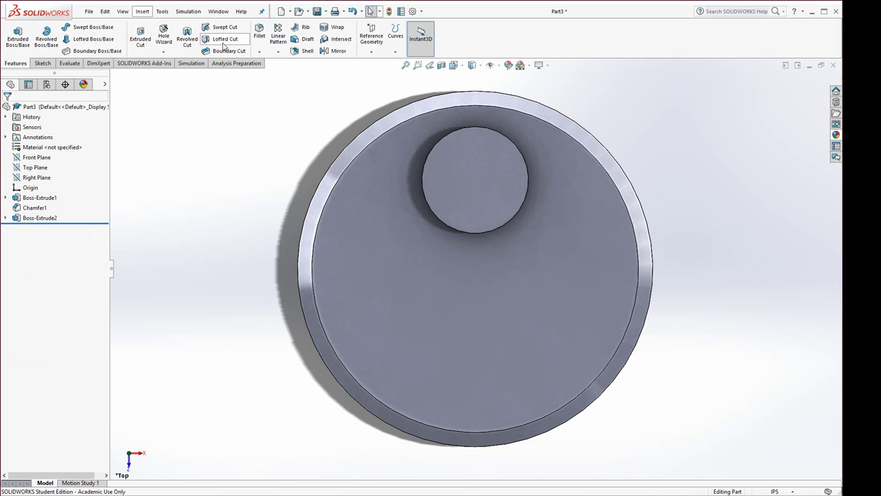
click(260, 33)
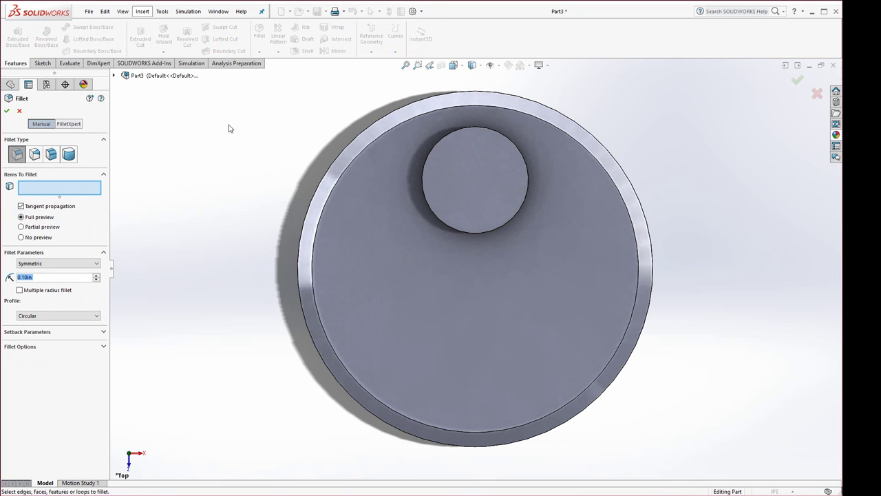
key(alt+Tab)
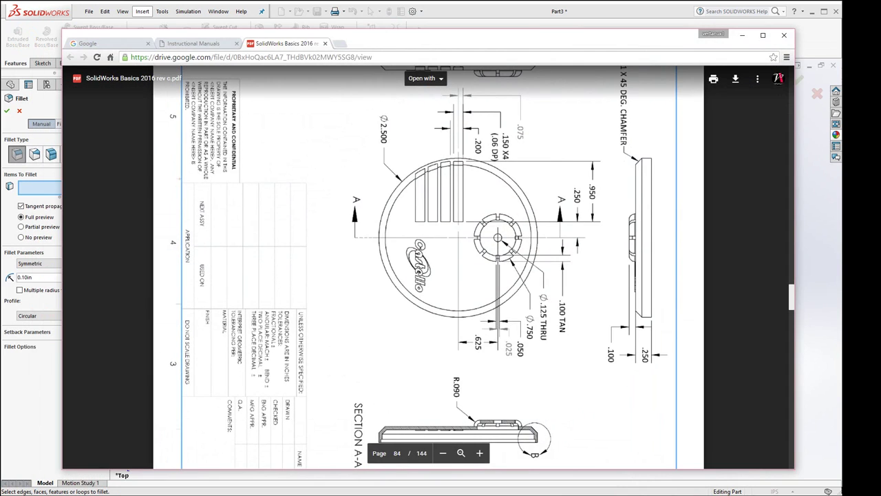
key(alt+Tab)
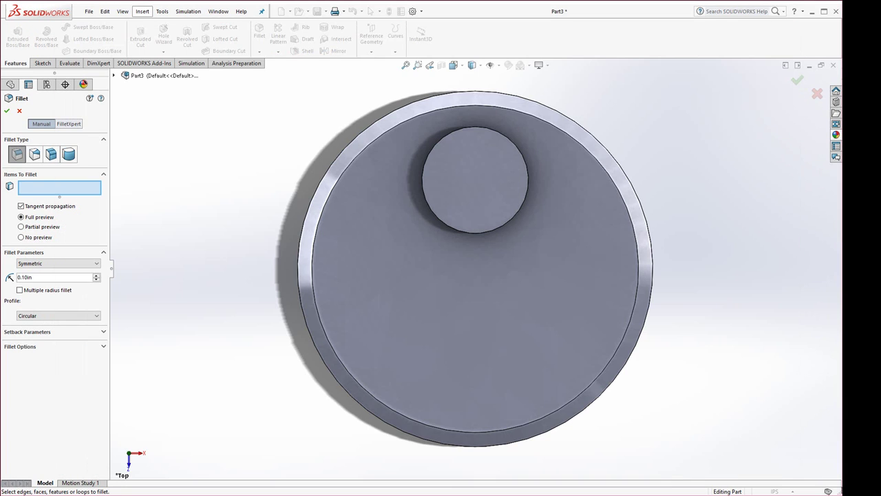
double_click(32, 278)
text(0.09)
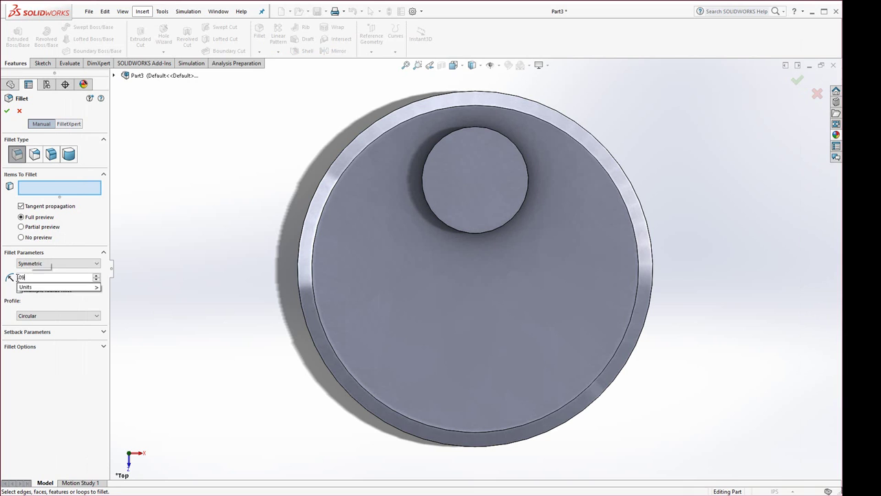
key(Return)
click(455, 225)
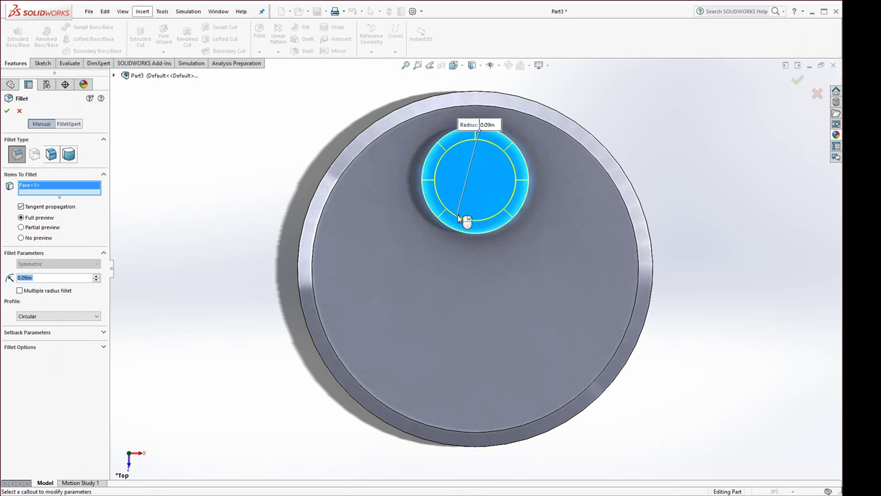
right_click(480, 269)
middle_drag(472, 288, 279, 277)
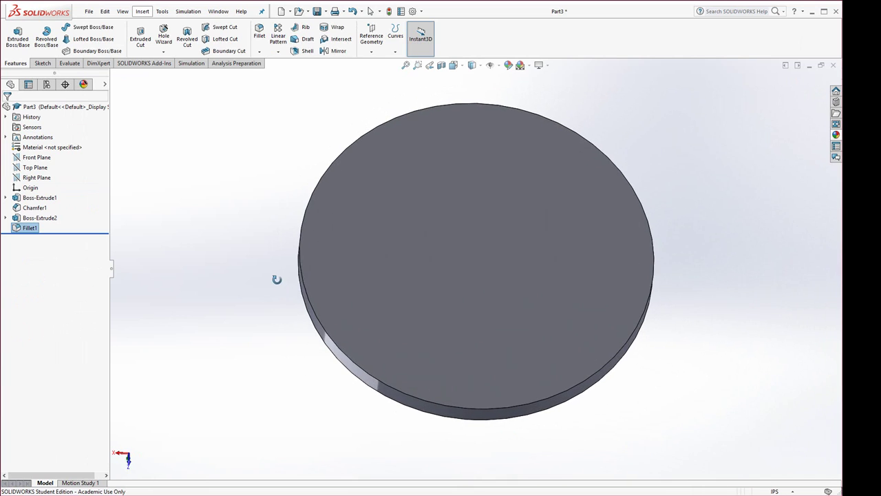
Step: Shell the disc to 0.05 in walls, removing the flat underside face
click(296, 51)
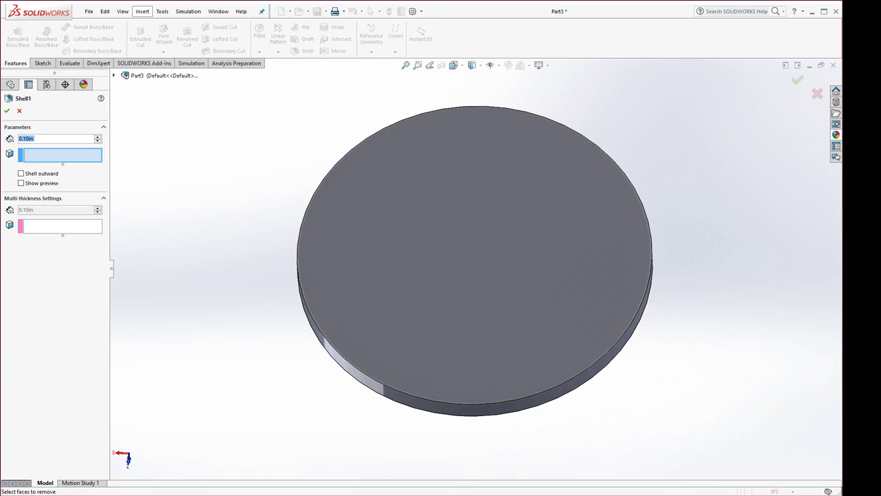
key(alt+Tab)
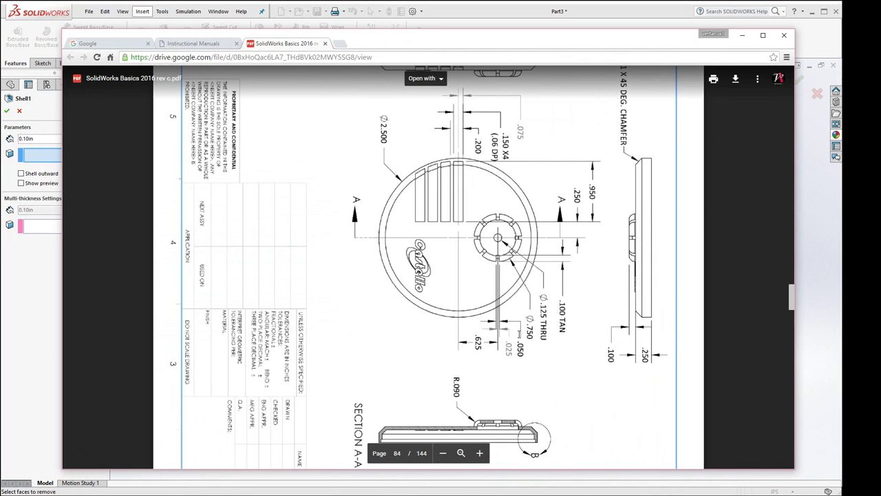
scroll(519, 334, down, 4)
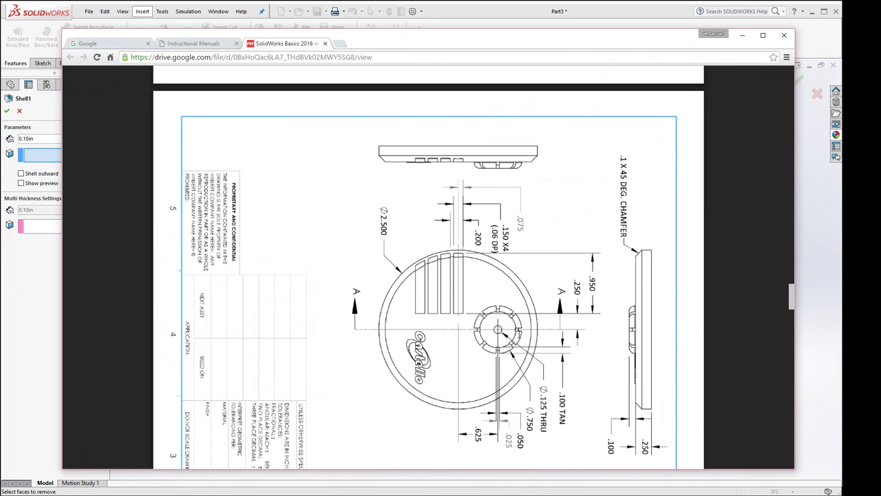
scroll(519, 334, down, 3)
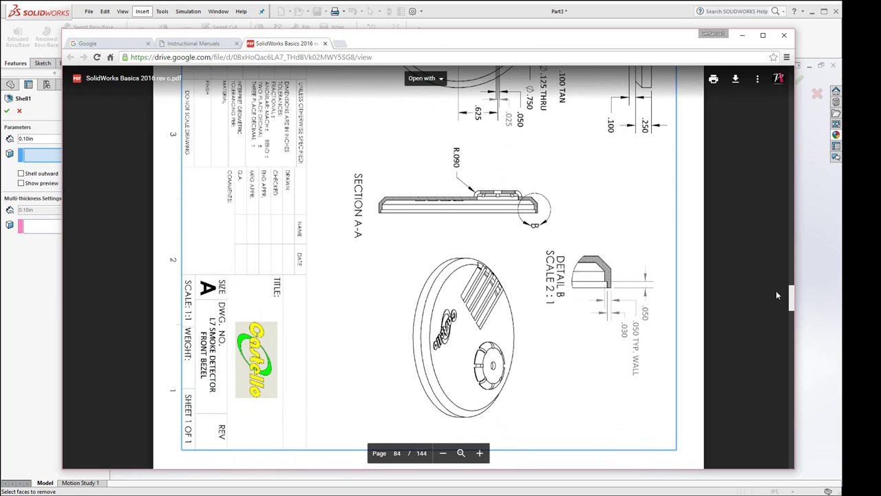
click(810, 283)
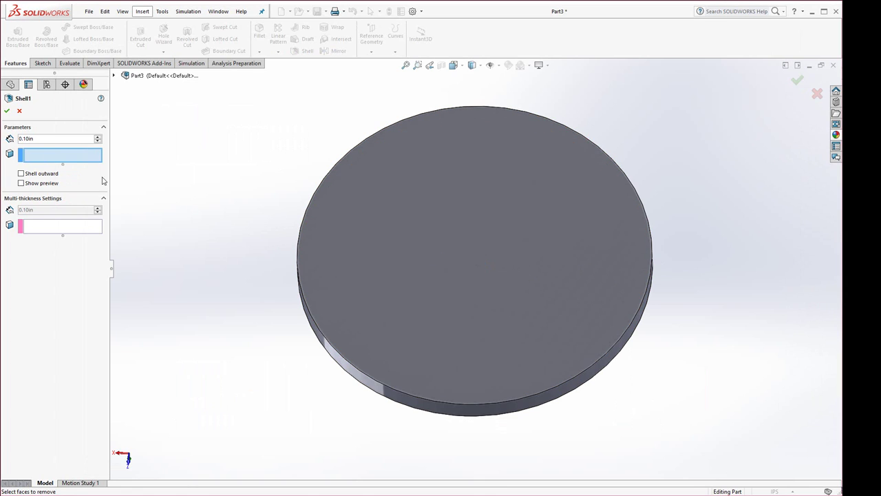
click(37, 138)
click(37, 139)
text(0.05)
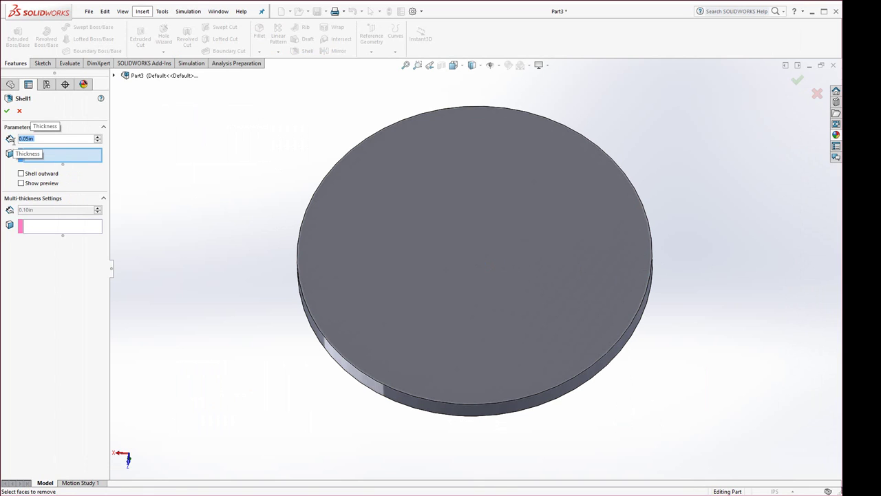
click(422, 305)
key(Return)
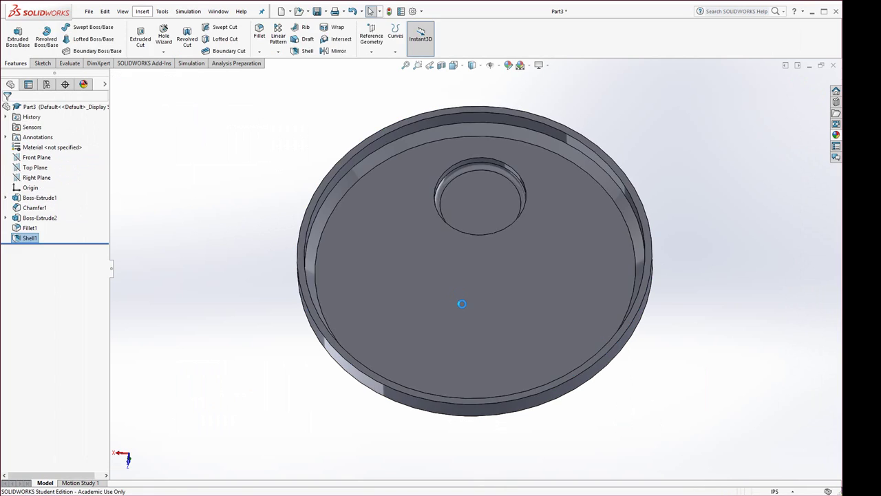
middle_drag(437, 246, 559, 274)
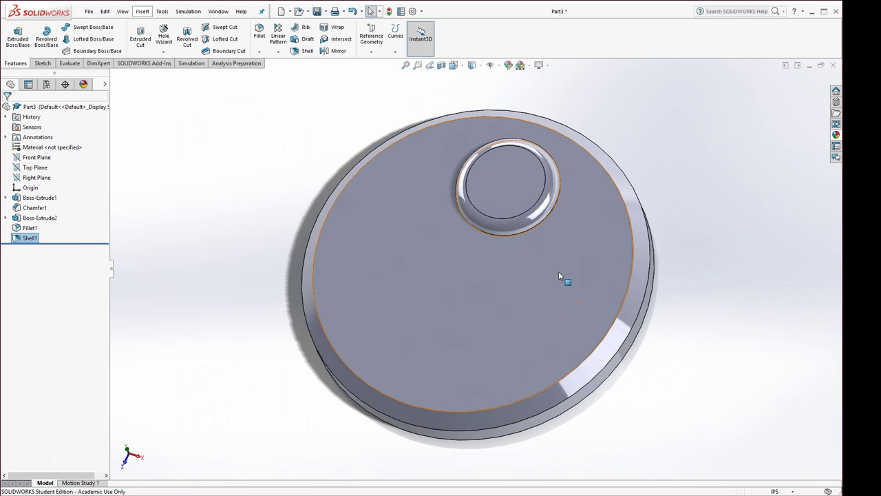
Step: Open Sketch3 on the boss top face, view it normal, and check the drawing's notch details
click(509, 178)
click(547, 149)
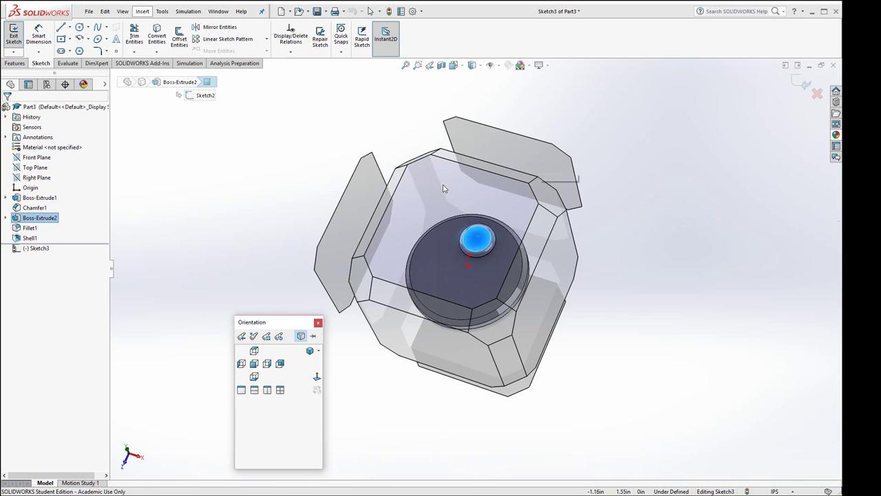
key(ctrl+8)
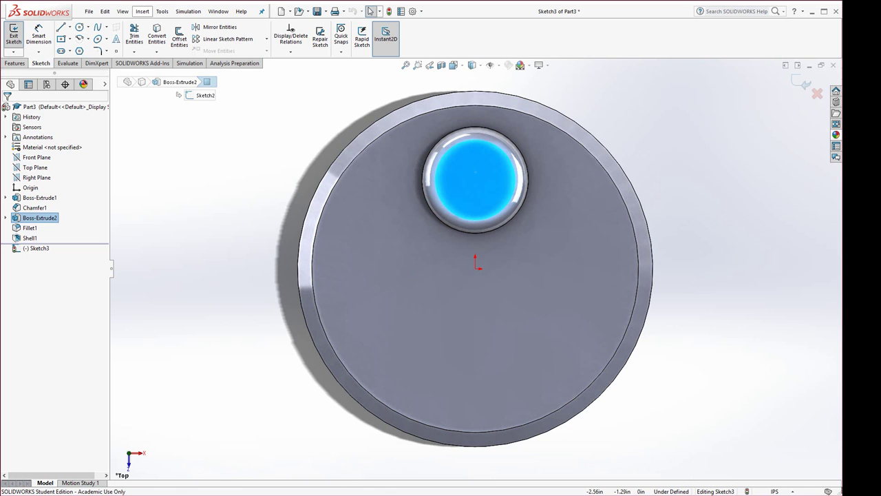
key(alt+Tab)
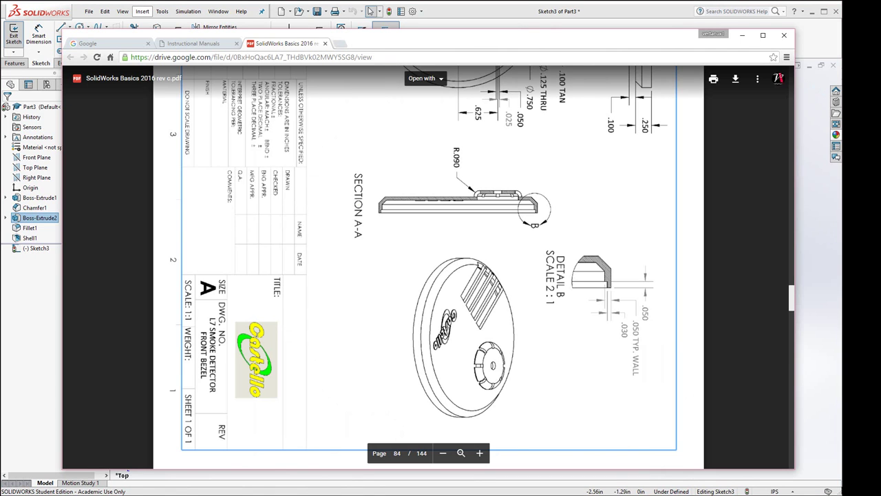
scroll(435, 244, up, 4)
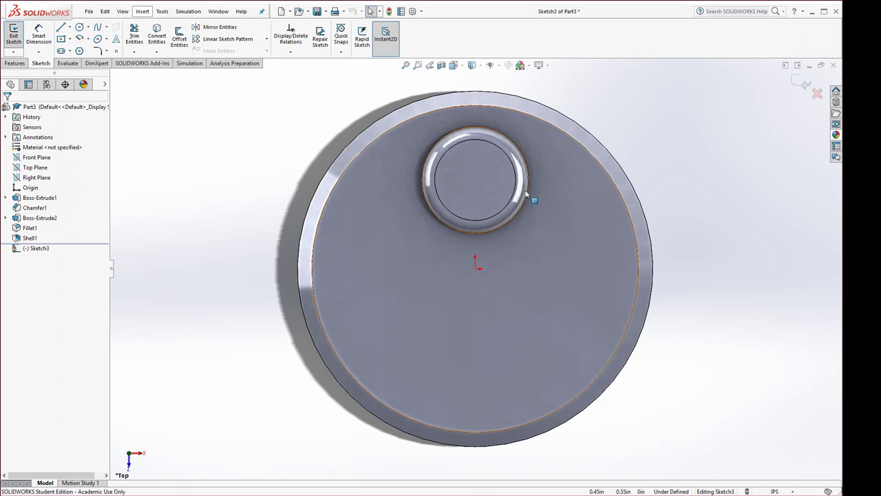
scroll(524, 190, down, 3)
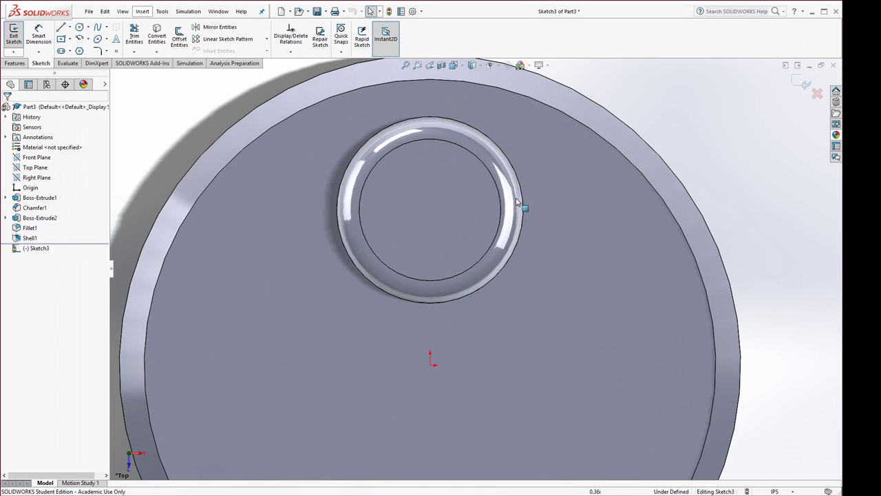
Step: Draw a centre rectangle on the boss rim sized 0.10 in wide by 0.05 in high
click(61, 40)
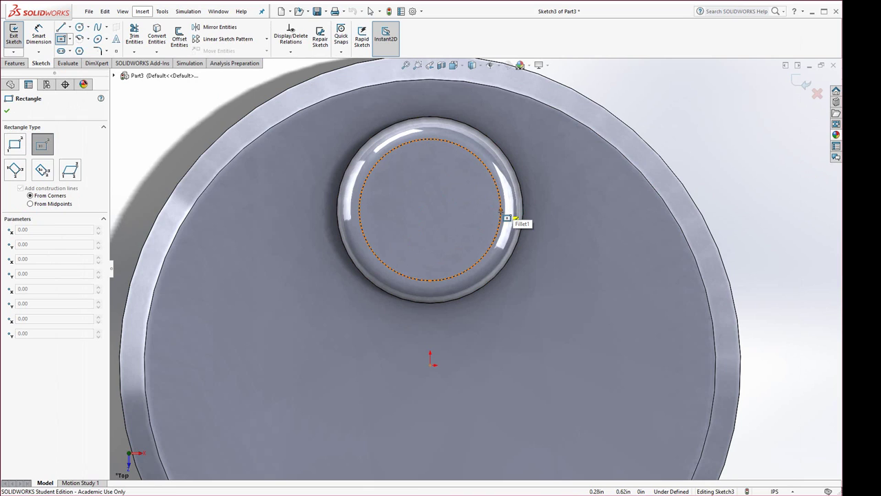
click(511, 210)
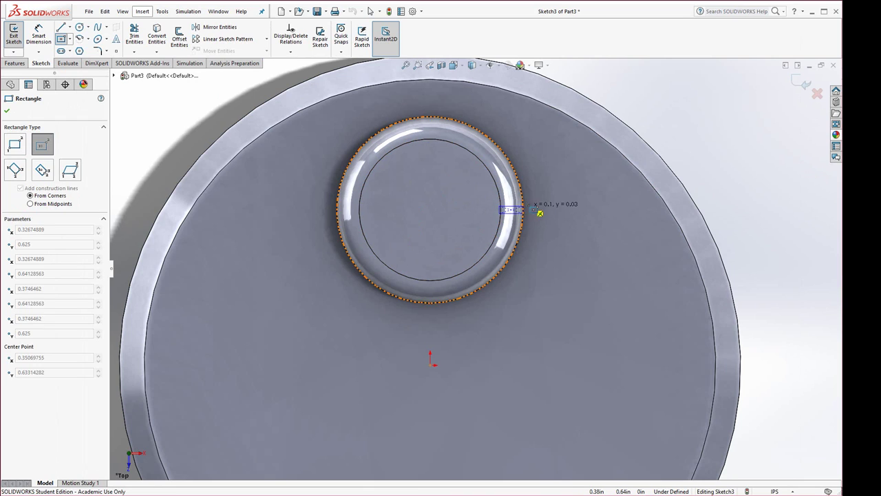
click(530, 201)
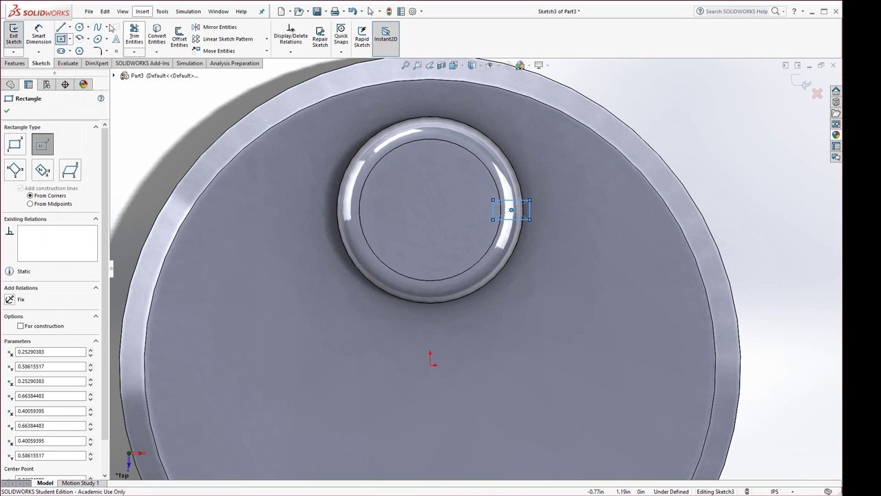
click(46, 34)
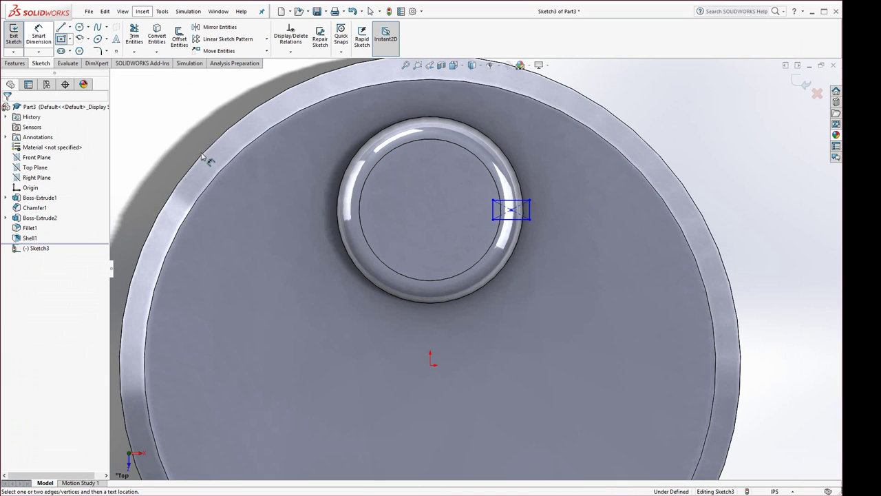
click(509, 201)
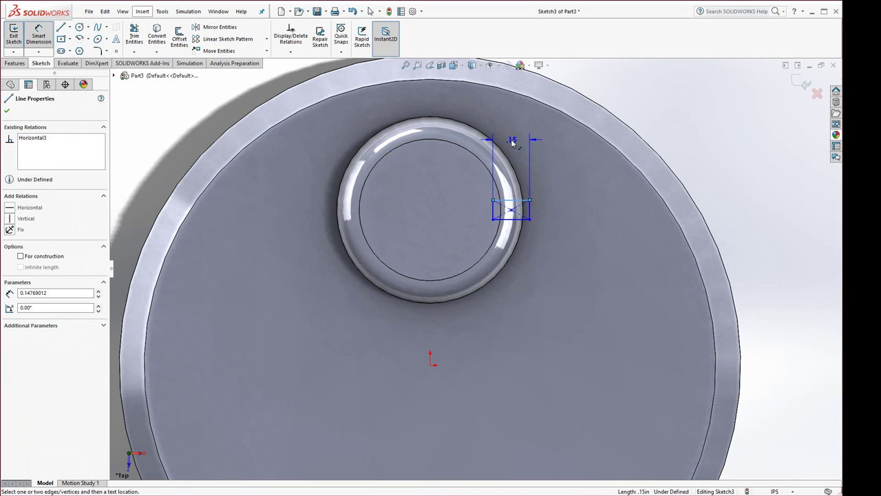
click(513, 142)
text(.1)
key(Return)
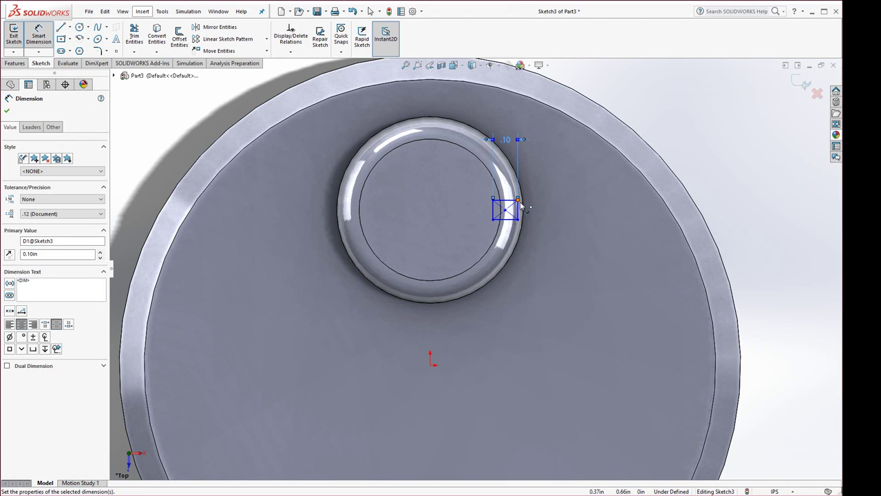
click(519, 209)
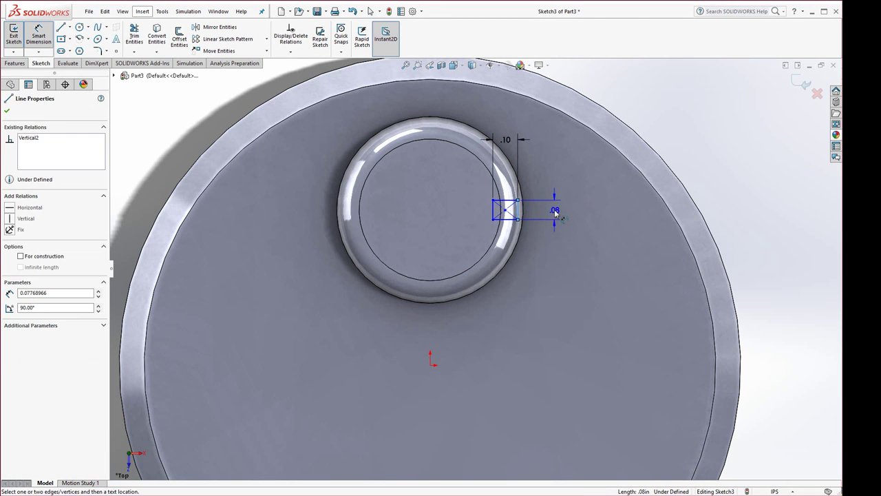
click(556, 208)
text(.05)
key(Return)
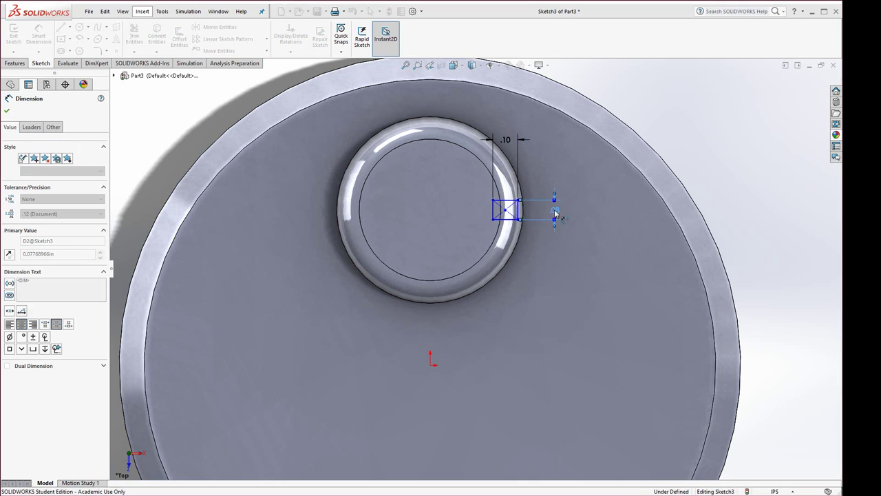
key(Escape)
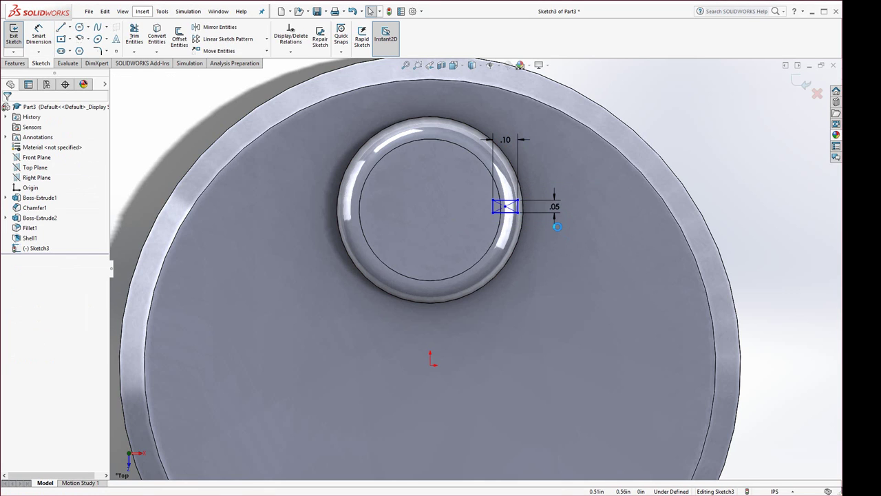
Step: Make the rectangle's right edge tangent to the boss edge and close the sketch
click(521, 210)
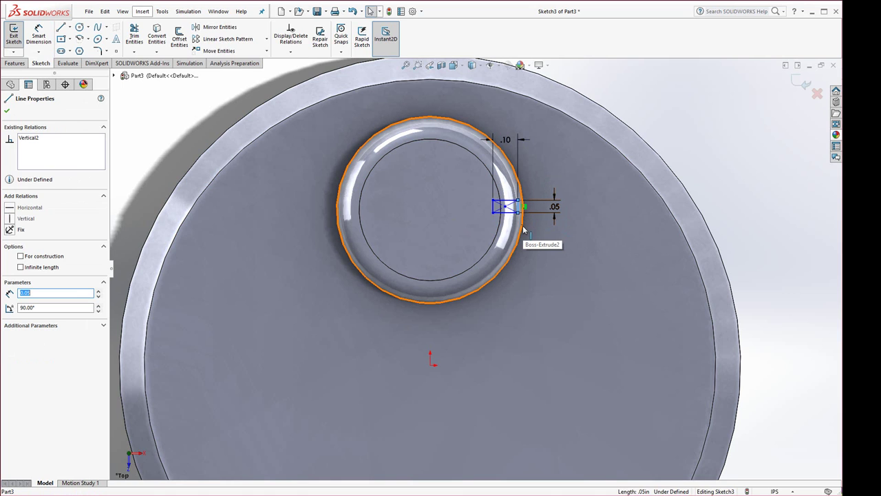
ctrl+click(523, 229)
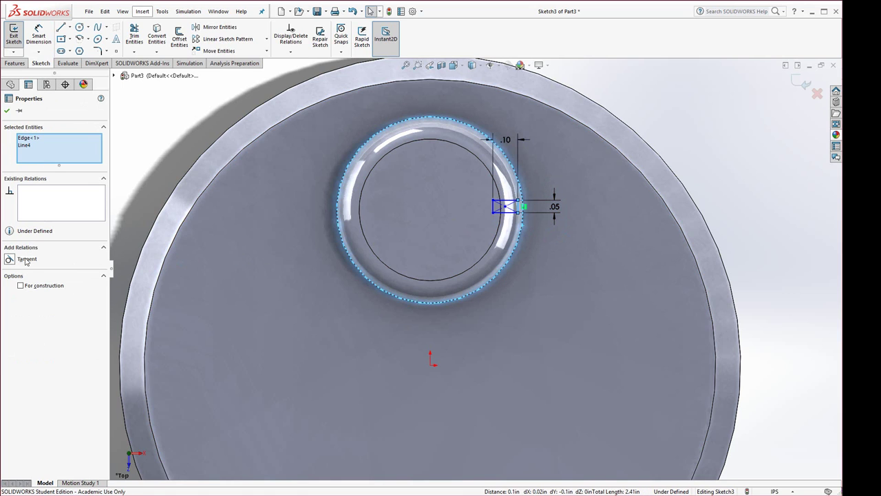
click(10, 258)
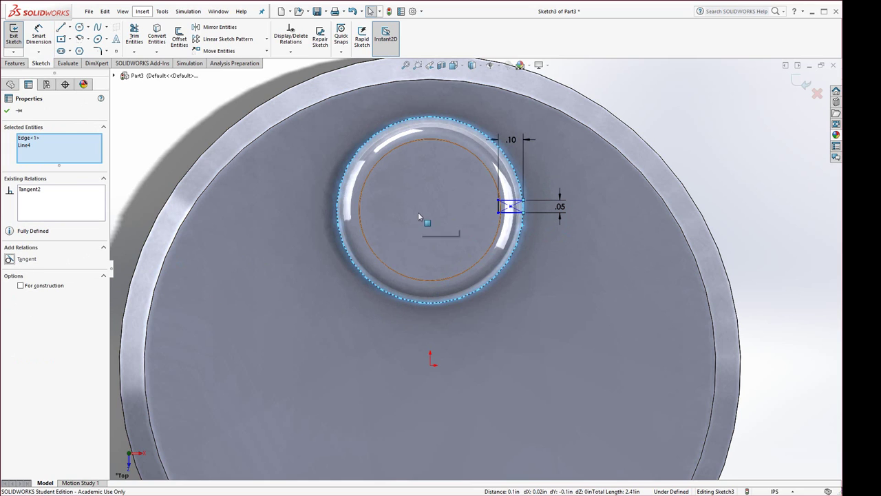
key(Escape)
click(510, 210)
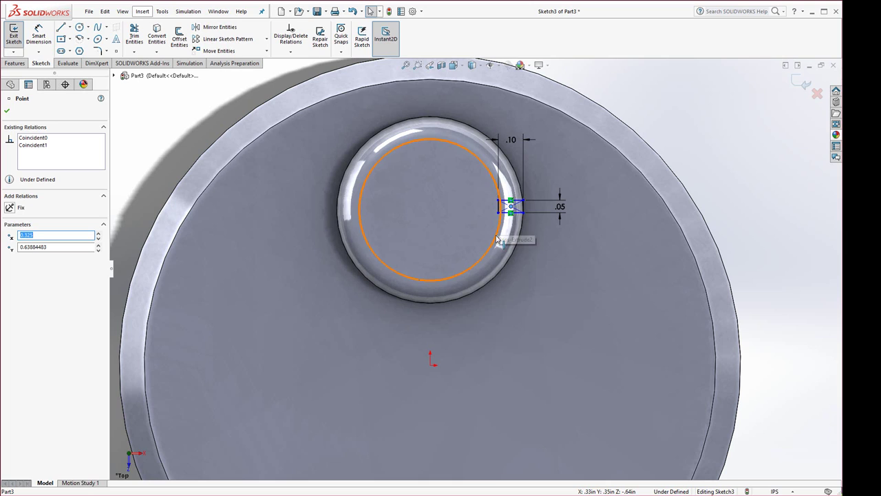
ctrl+click(496, 238)
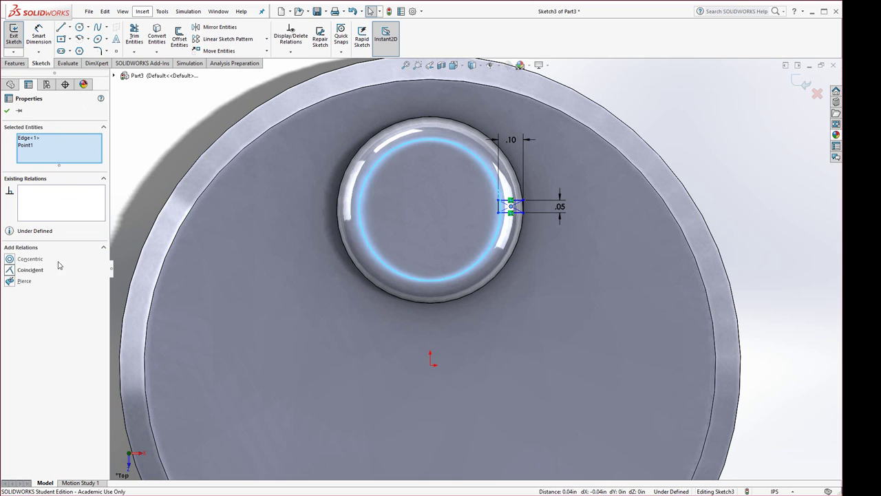
click(175, 132)
key(ctrl+b)
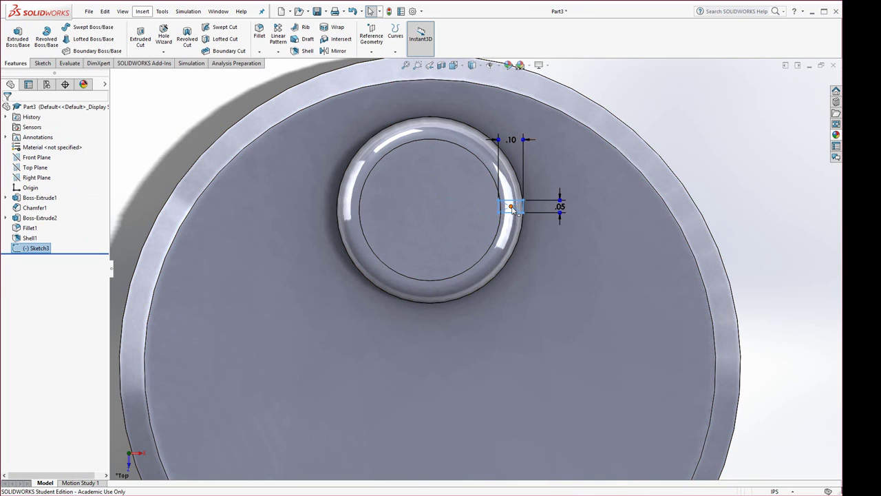
drag(513, 210, 513, 213)
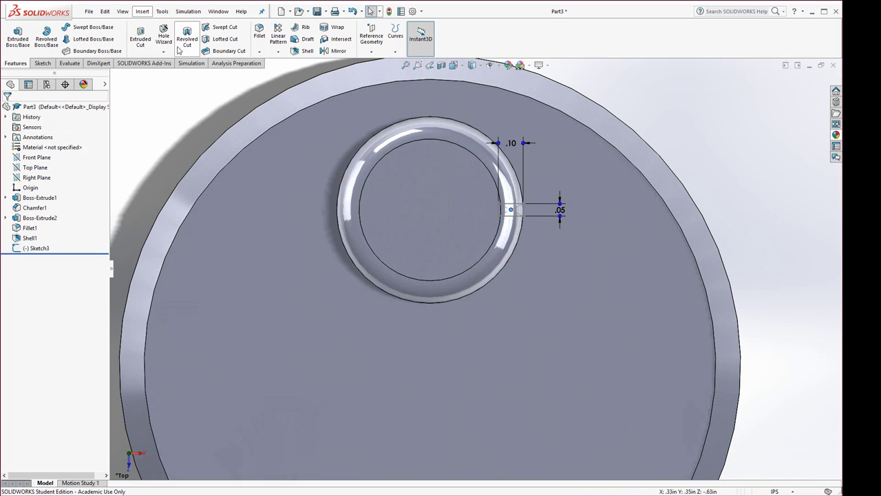
click(42, 63)
Step: Draw a centerline from the rectangle to the boss centre point in Sketch3
click(69, 27)
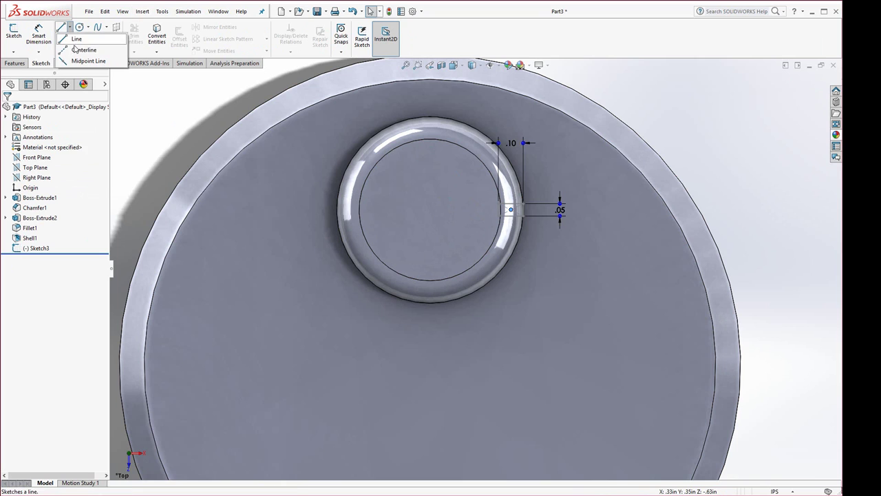
click(76, 49)
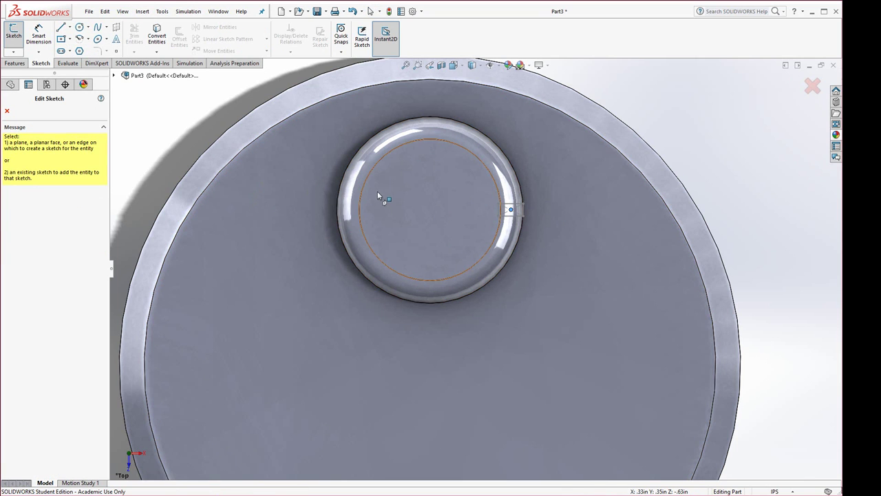
click(510, 214)
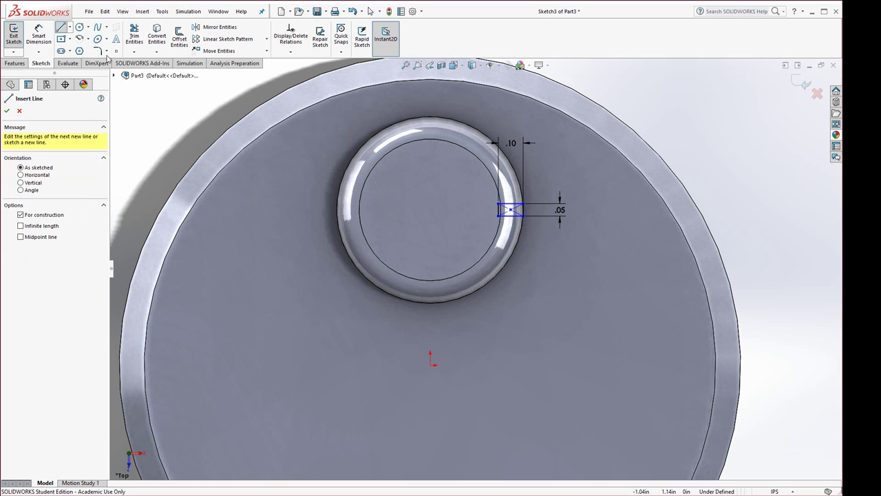
click(70, 28)
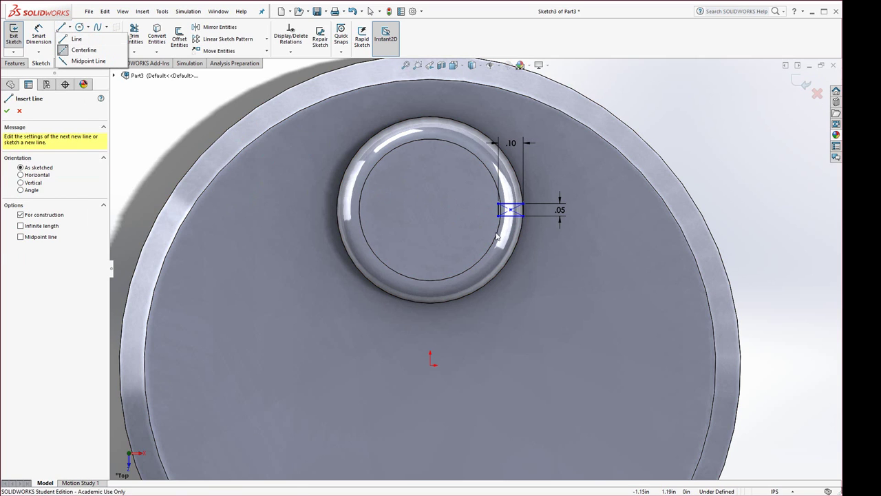
click(518, 217)
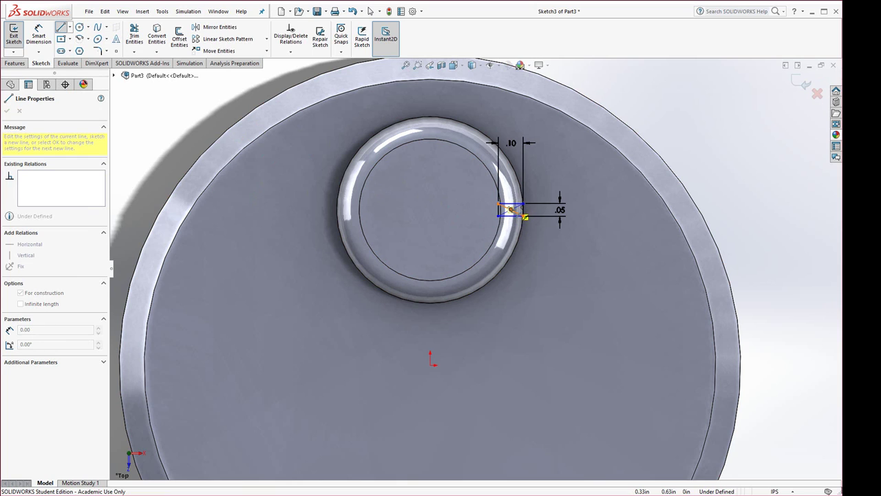
click(453, 209)
key(Escape)
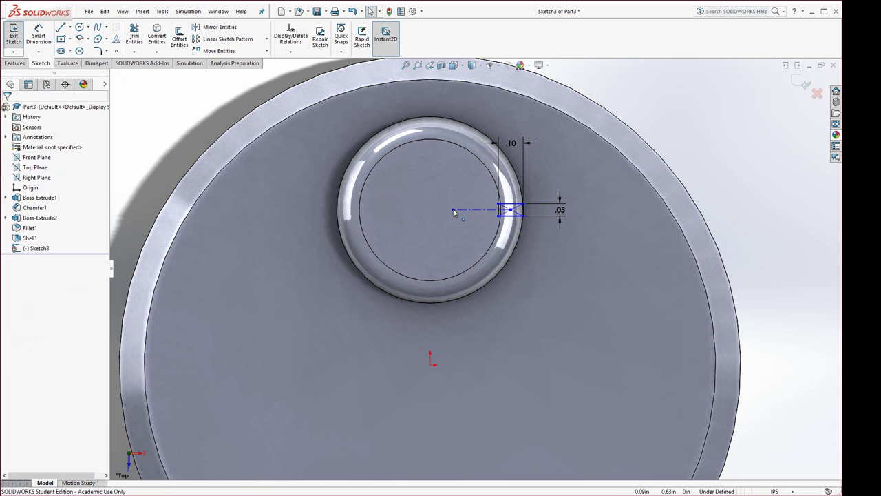
click(452, 210)
mouse_move(443, 214)
mouse_down()
mouse_move(424, 271)
mouse_move(436, 291)
mouse_move(430, 210)
mouse_up()
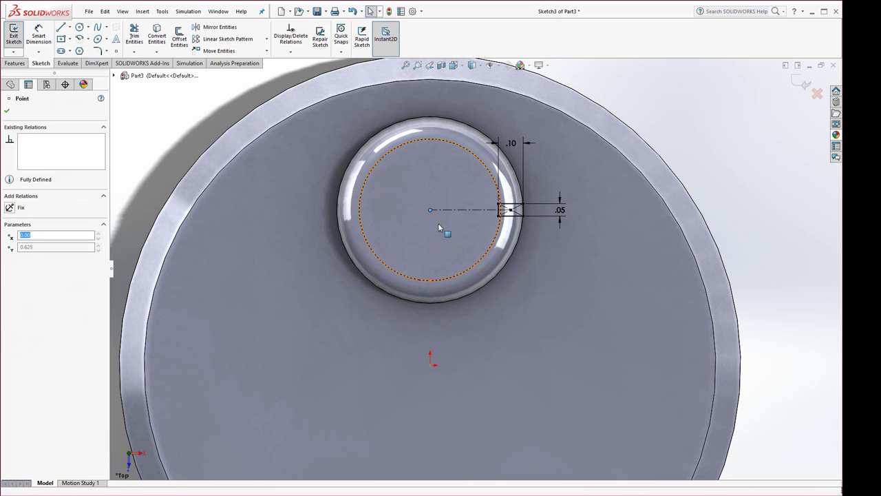
key(Escape)
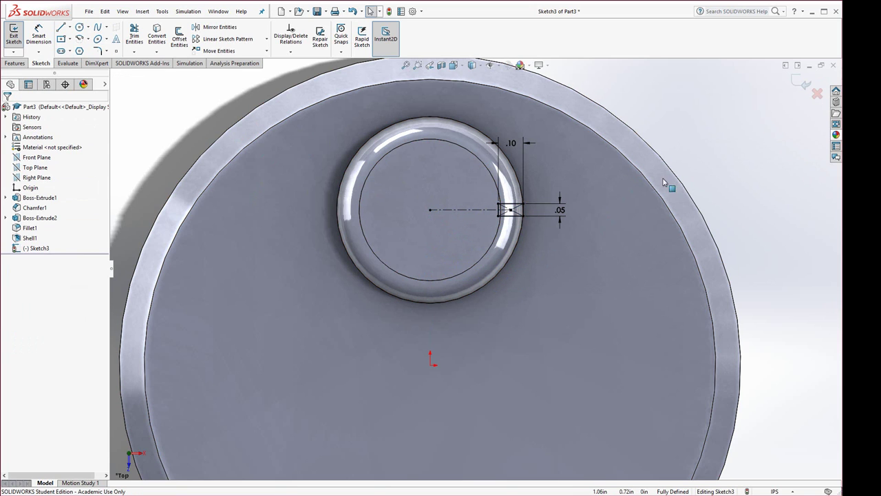
click(23, 64)
Step: Extrude-cut the rectangle Up To Surface at the disc's top face, notching the boss rim
click(139, 35)
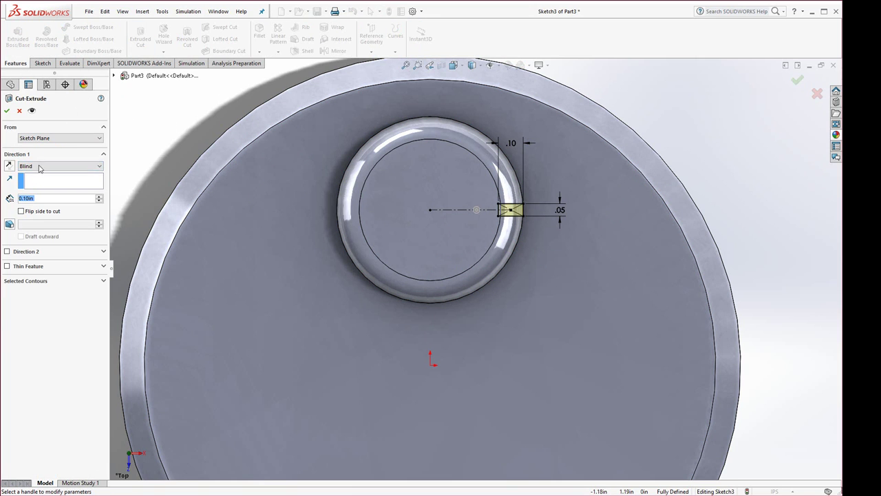
click(40, 168)
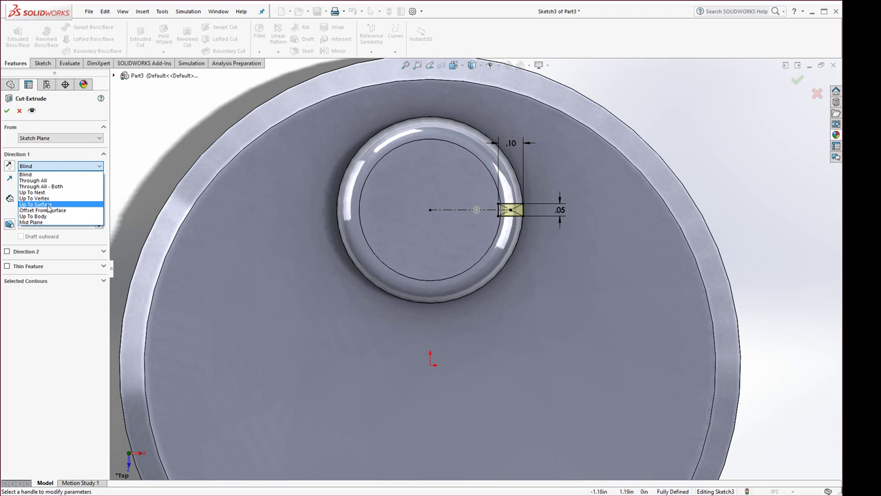
click(49, 205)
click(597, 275)
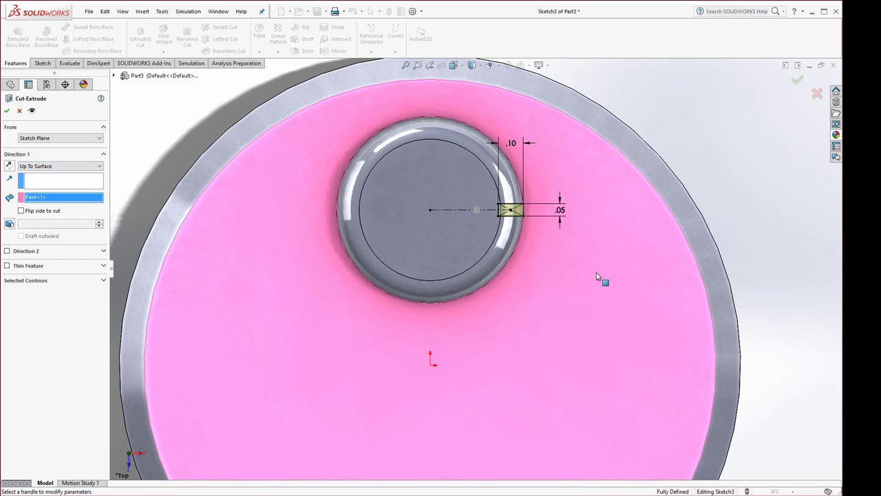
right_click(596, 275)
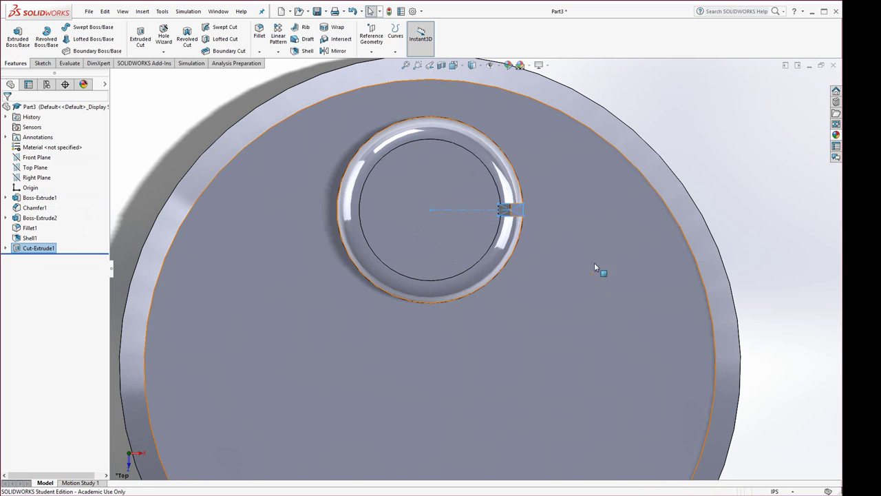
middle_drag(567, 242, 186, 253)
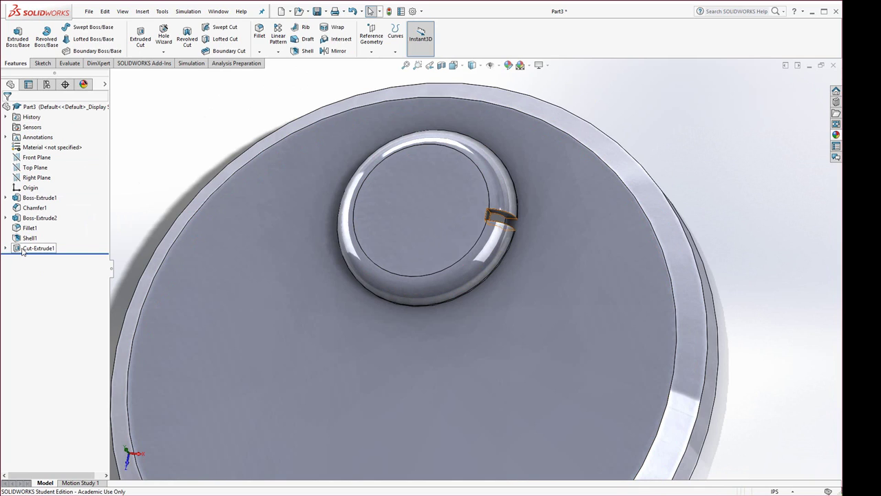
right_click(22, 250)
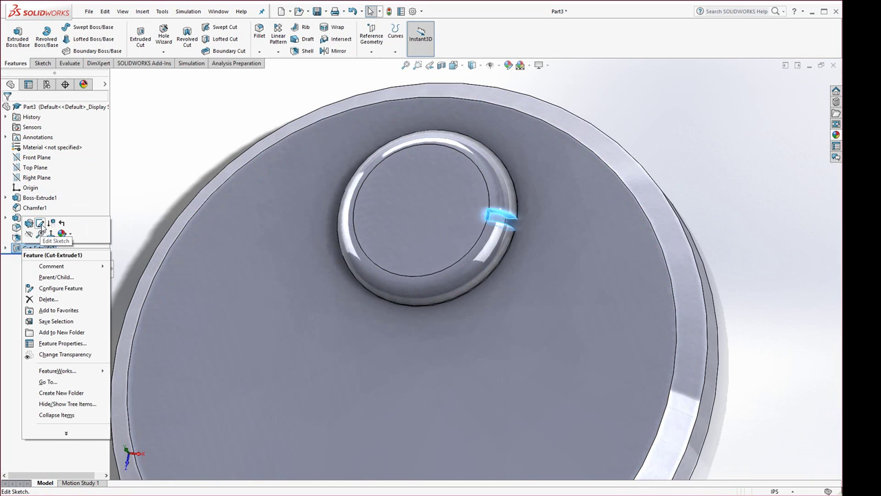
Step: In the cut's sketch, draw a small circle on the boss centre point
click(42, 224)
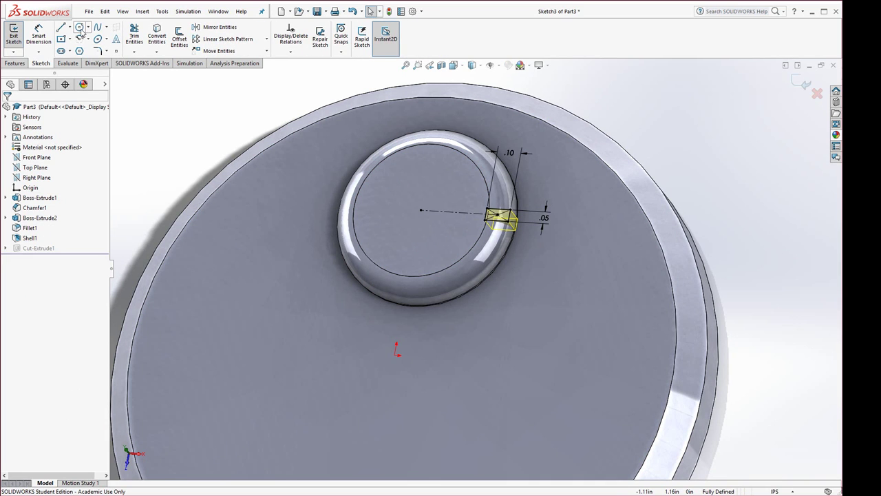
click(80, 28)
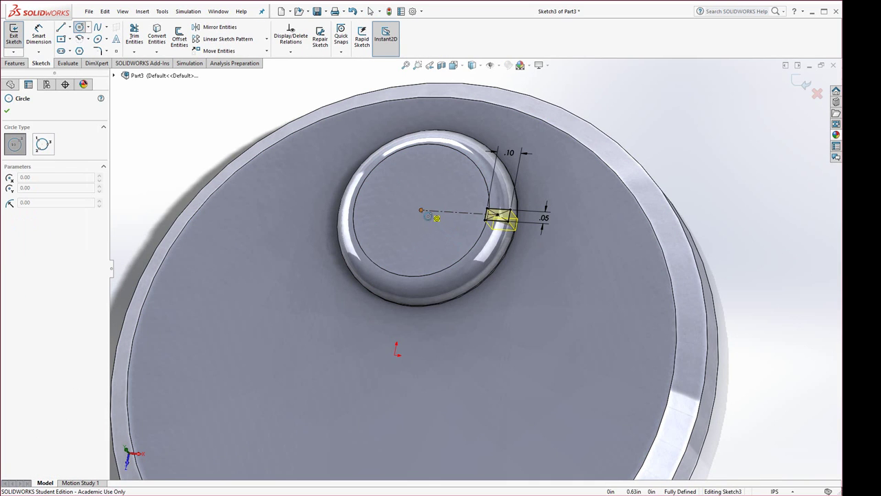
click(422, 210)
click(433, 210)
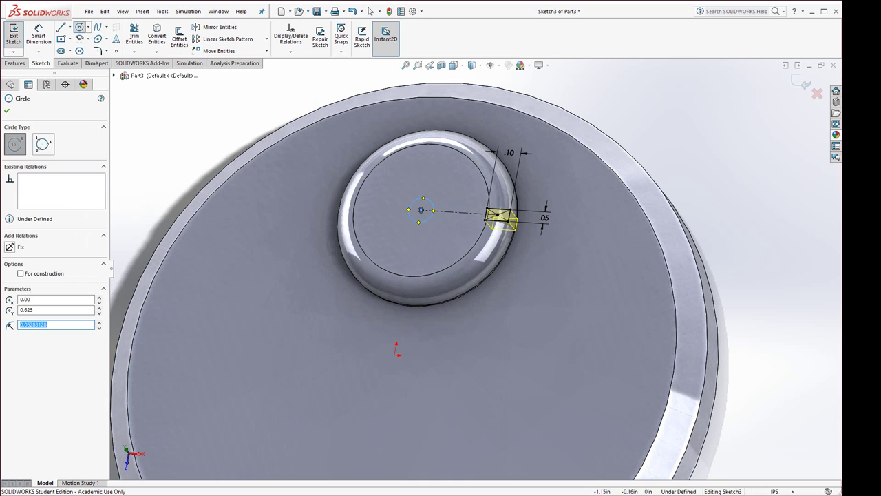
key(alt+Tab)
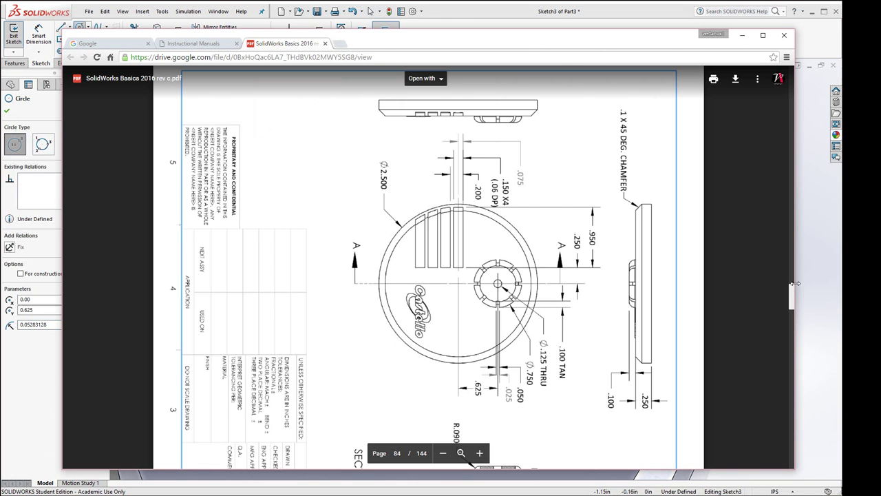
click(812, 272)
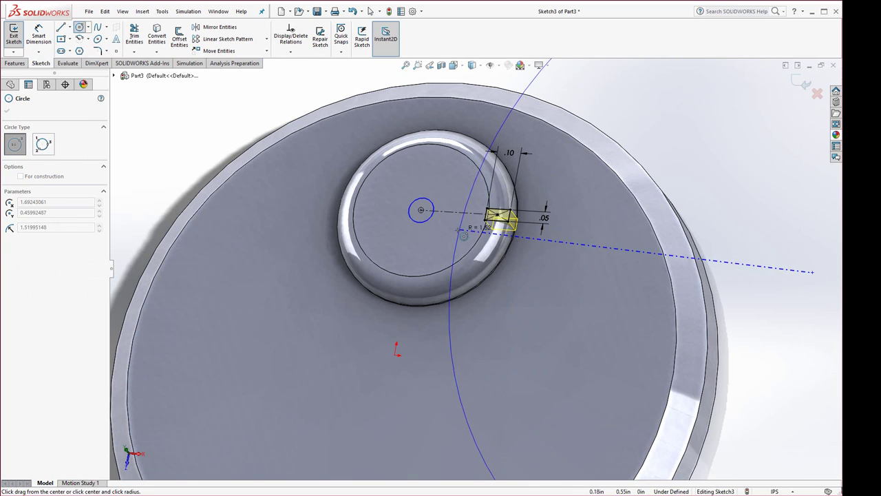
key(Escape)
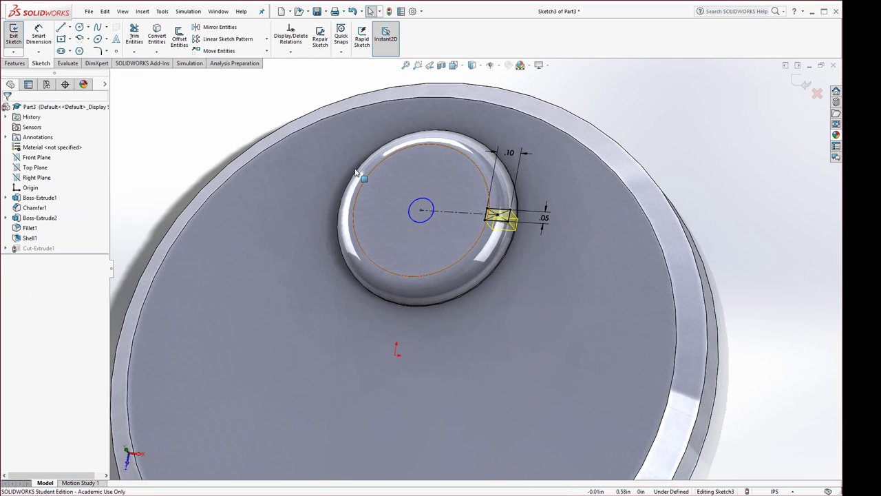
Step: Dimension the centre circle to 0.125 in diameter and rebuild Cut-Extrude1
click(39, 34)
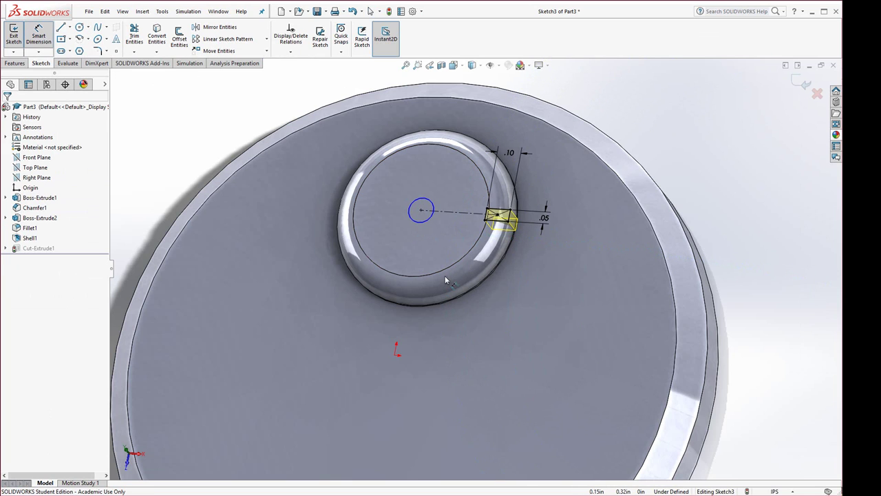
click(429, 219)
click(547, 150)
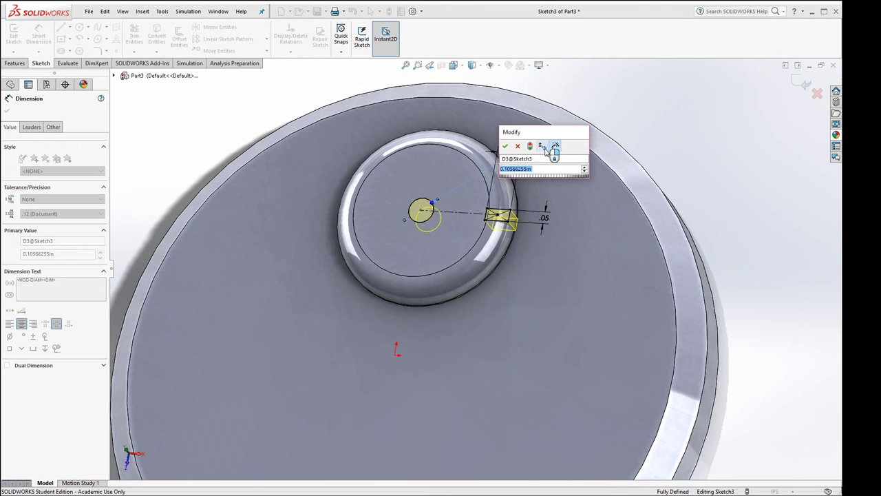
text(.125)
key(Return)
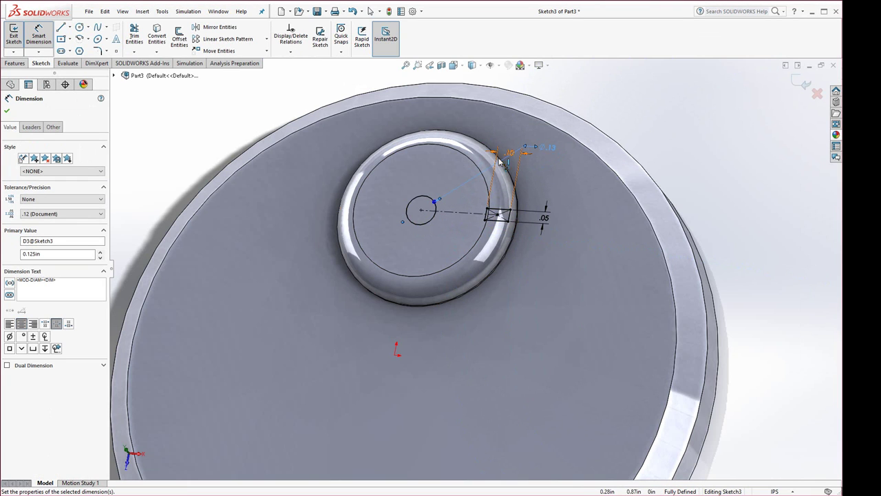
click(389, 12)
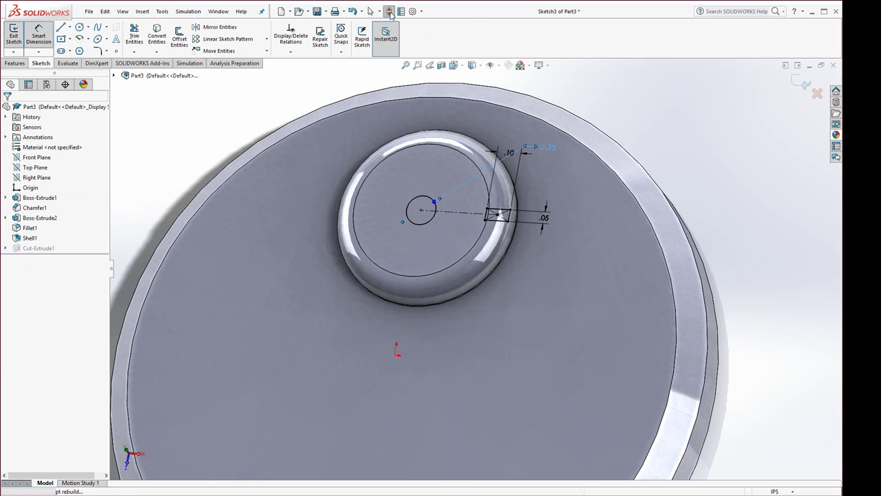
middle_drag(485, 275, 475, 257)
Step: Circular-pattern Cut-Extrude1 into 7 instances around the boss's bottom edge
scroll(492, 220, down, 5)
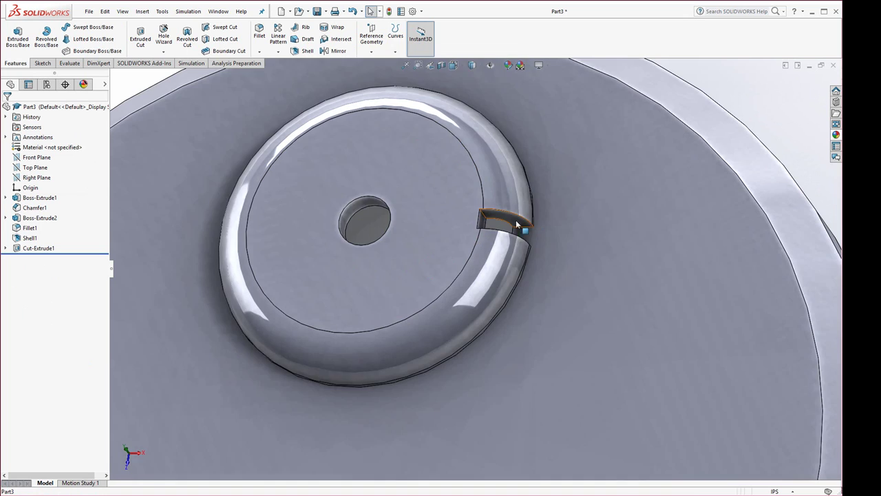
click(523, 205)
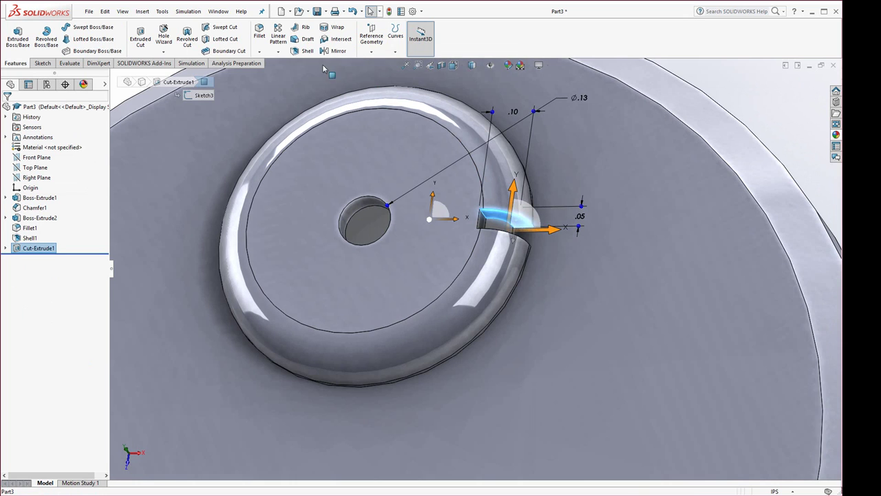
click(278, 51)
click(288, 74)
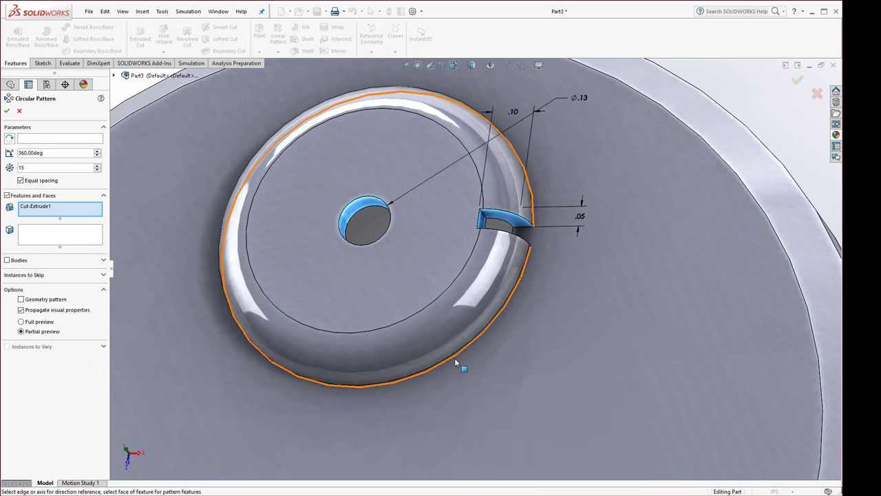
click(56, 140)
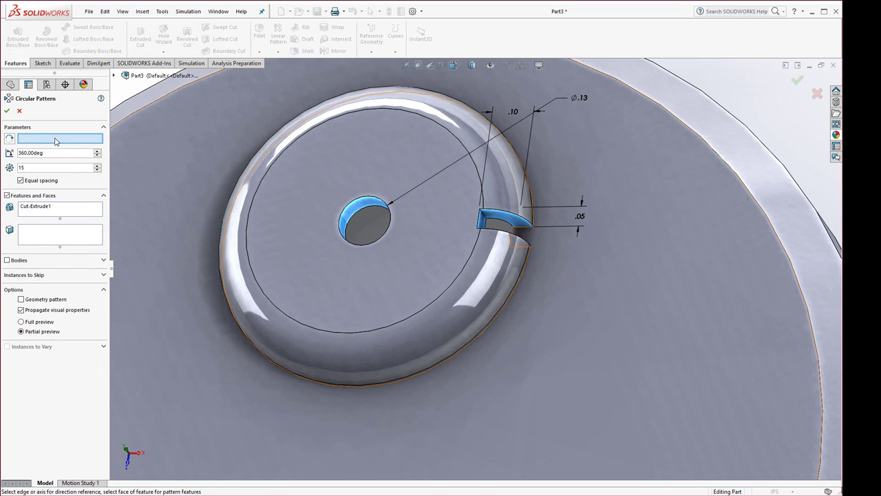
click(422, 371)
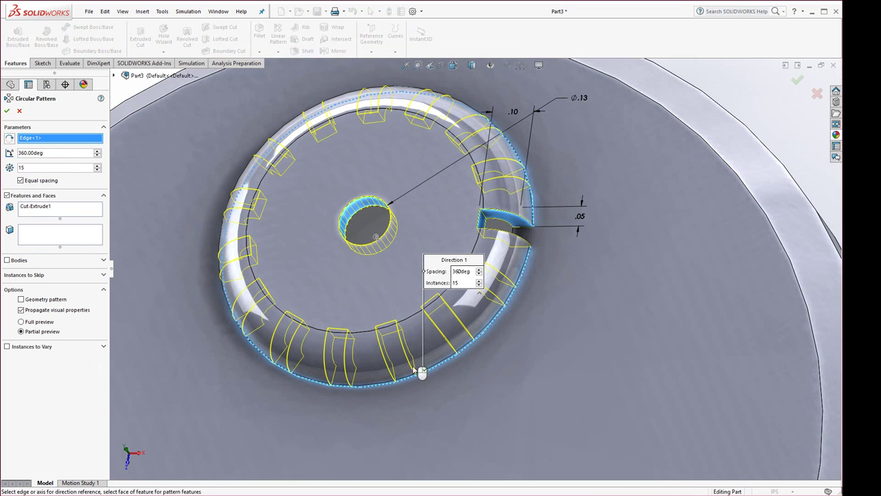
click(97, 169)
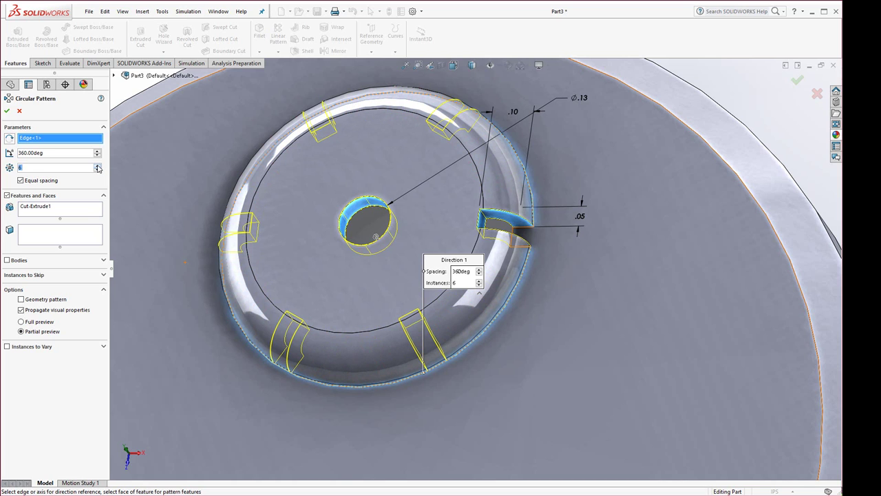
click(97, 166)
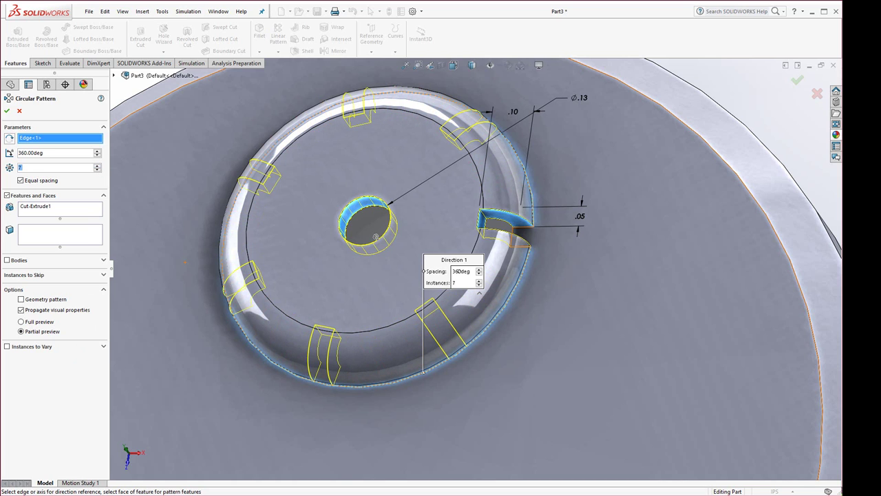
key(alt+Tab)
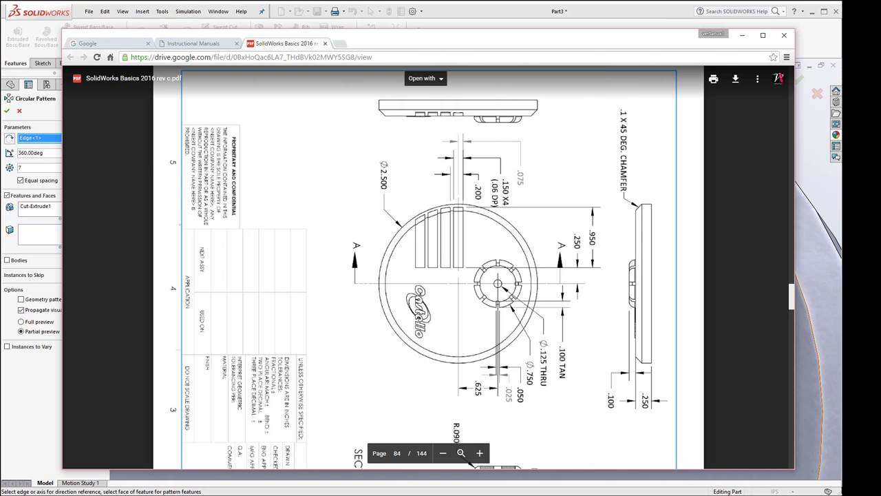
key(alt+Tab)
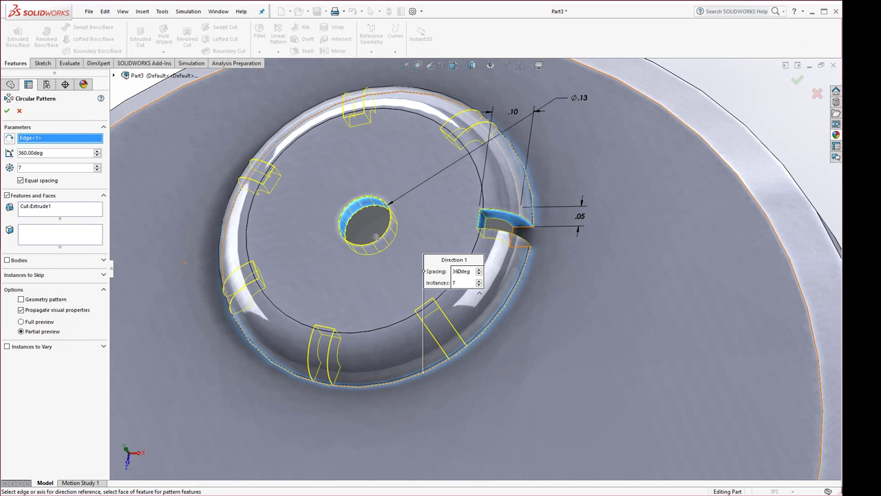
click(8, 111)
Step: Sketch a slot rectangle on the disc's top face, left of the centre
scroll(344, 301, up, 5)
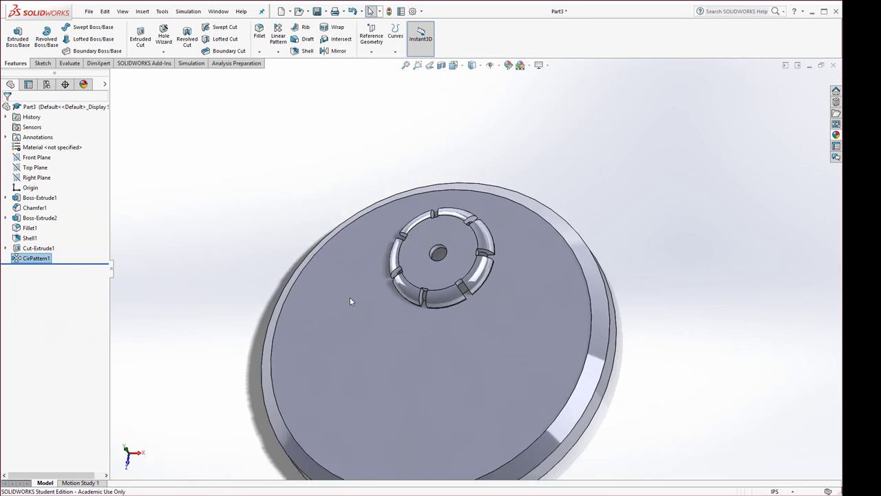
middle_drag(350, 301, 417, 290)
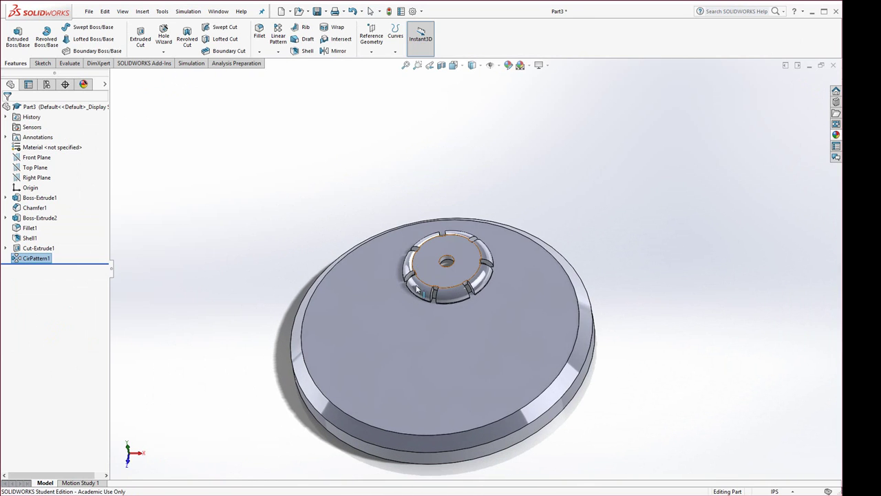
click(352, 321)
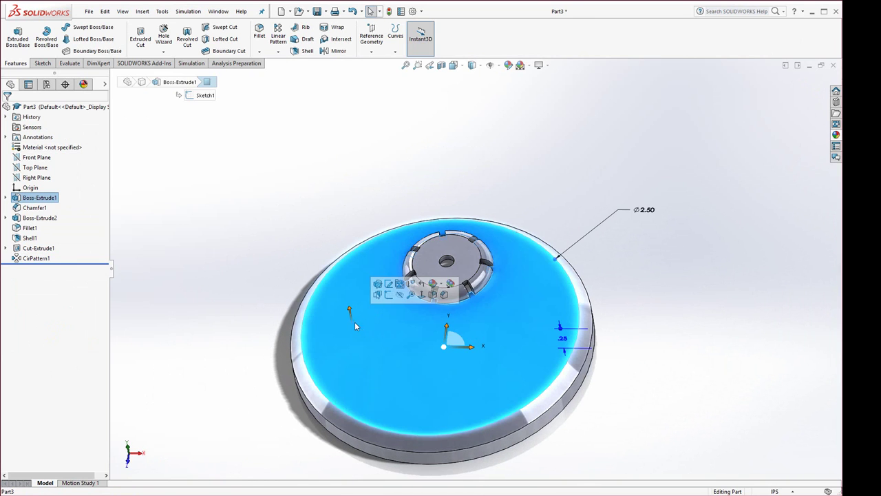
click(389, 294)
key(space)
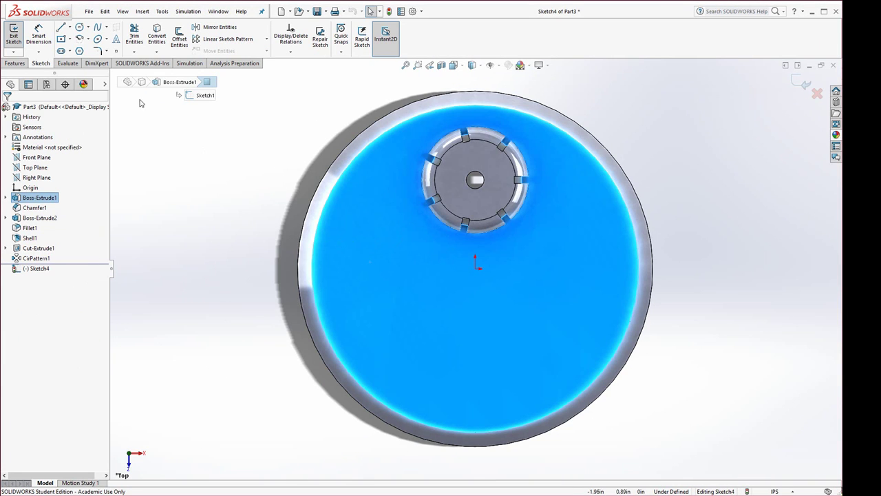
click(61, 39)
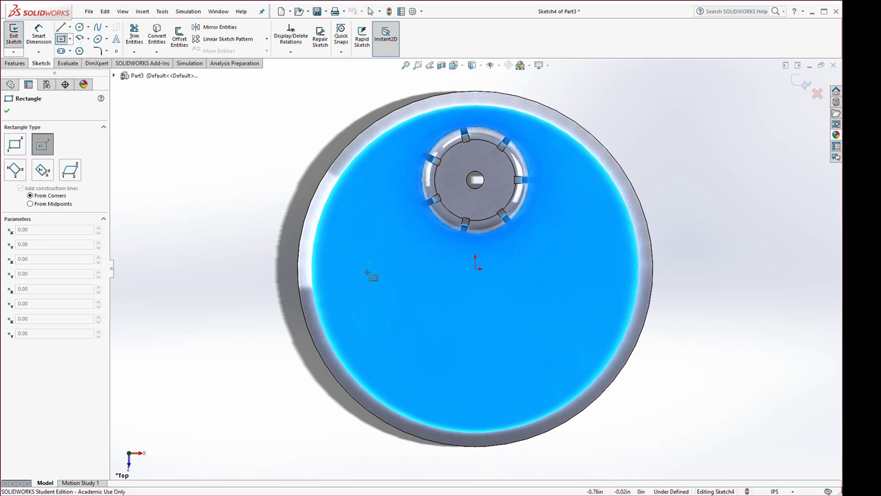
drag(285, 282, 451, 255)
key(Escape)
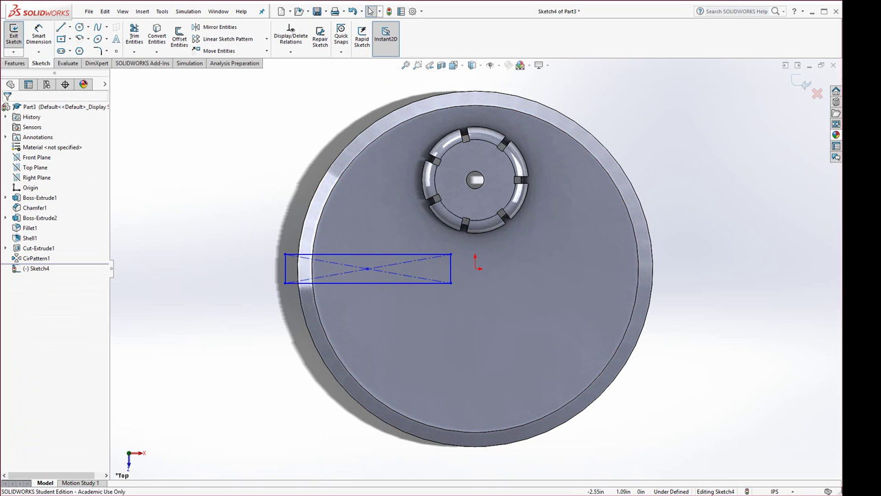
Step: Place the rectangle's right edge 0.25 in from the origin and centre it horizontally on the origin
key(alt+Tab)
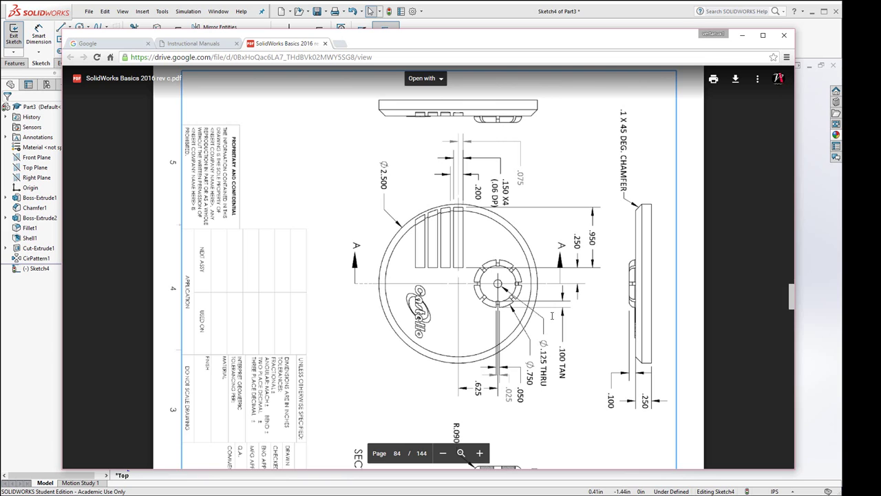
key(alt+Tab)
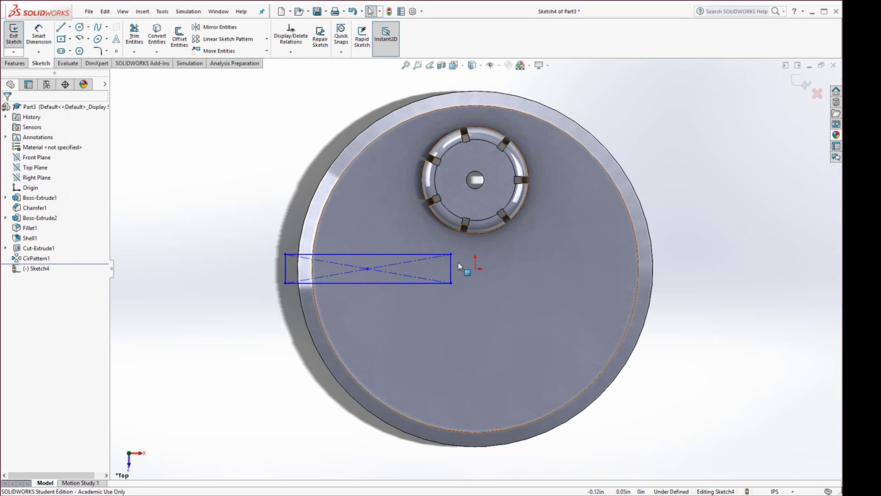
click(39, 34)
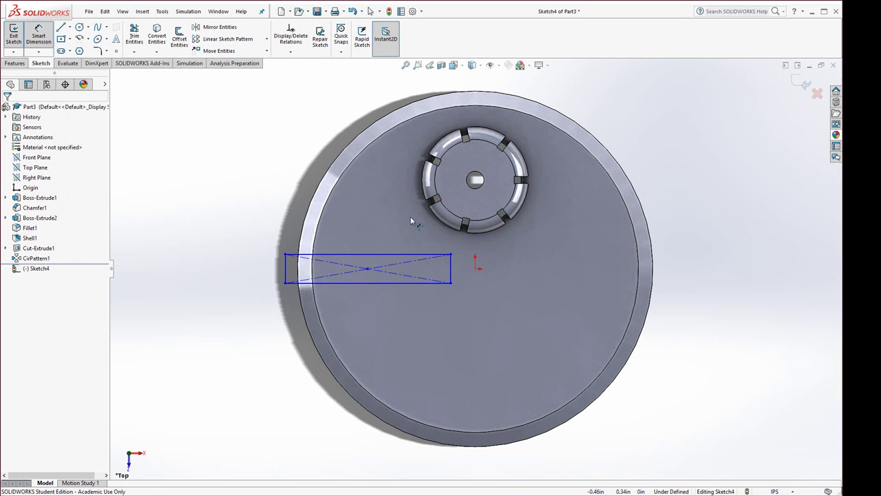
click(451, 275)
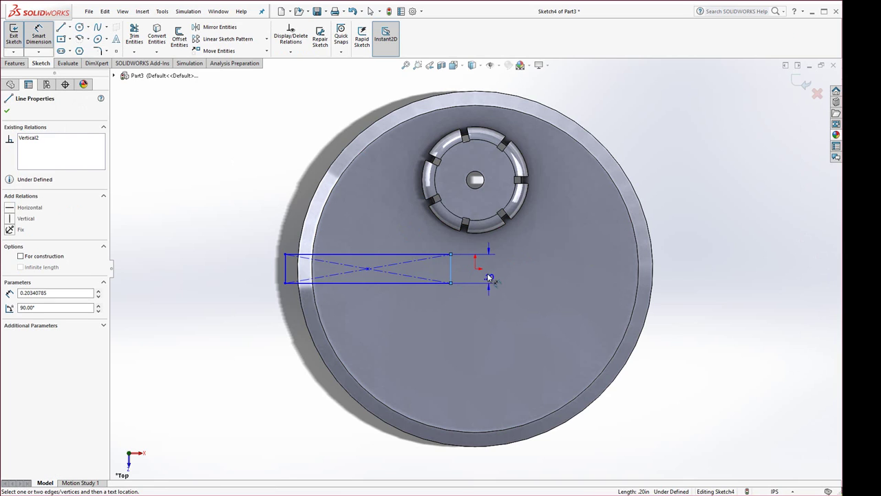
click(474, 268)
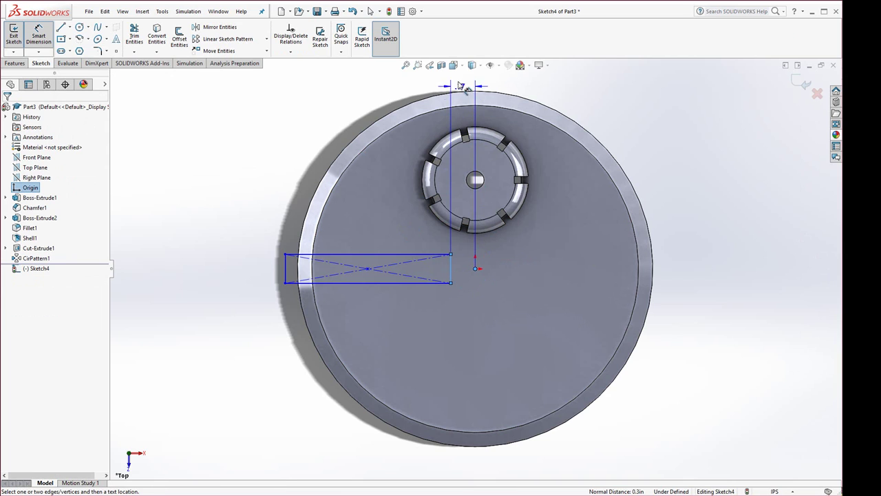
click(457, 82)
text(.25)
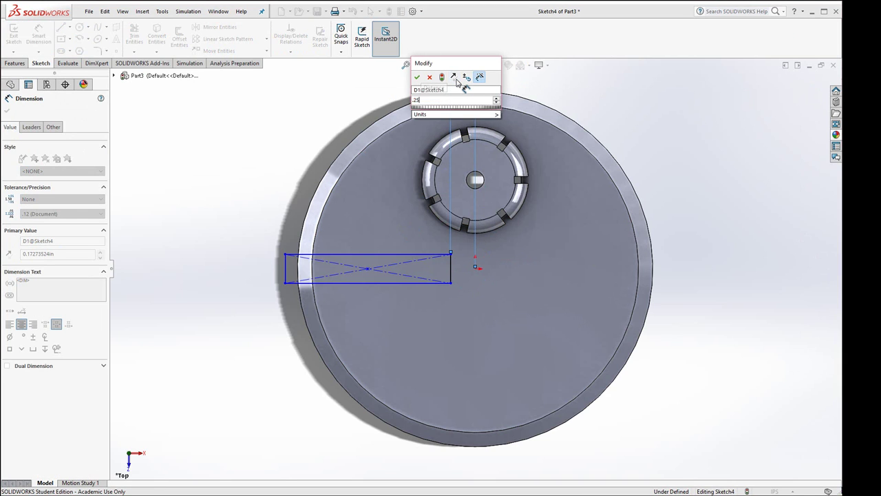
key(Return)
key(Escape)
key(Escape)
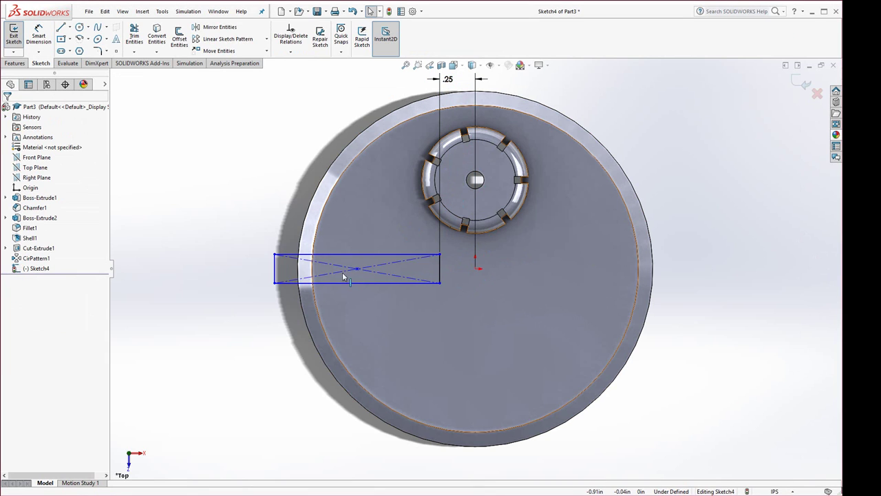
click(357, 267)
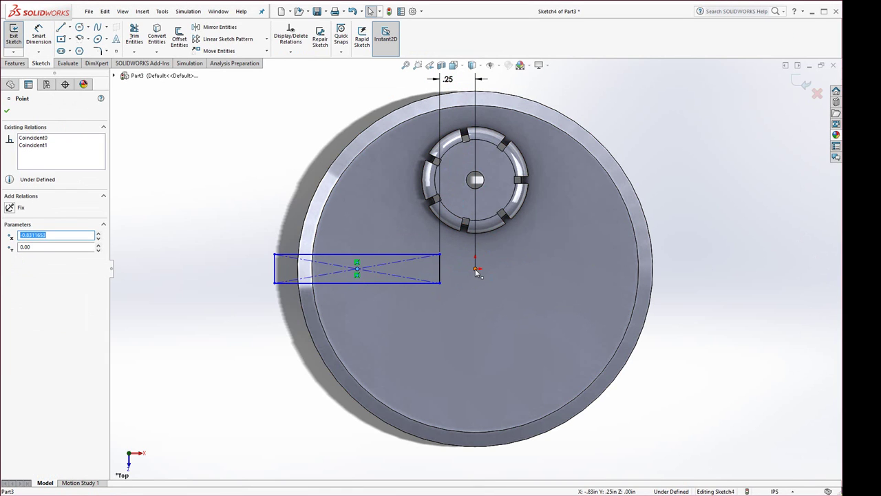
ctrl+click(475, 269)
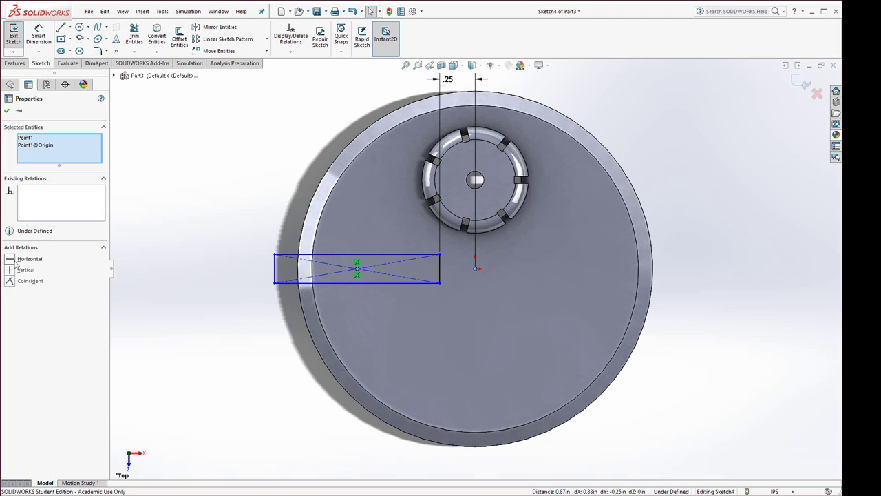
click(19, 261)
Step: Dimension the rectangle's left side to 0.20 in and its top edge to 1.00 in
click(38, 35)
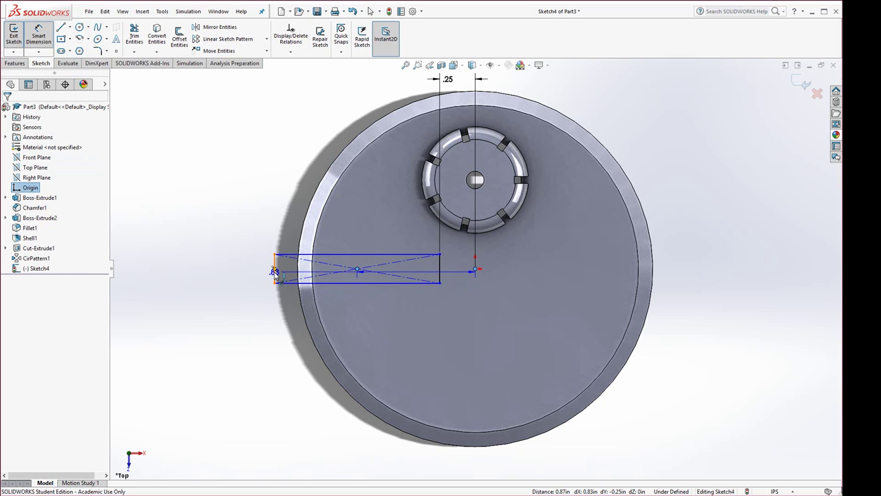
key(Escape)
click(276, 271)
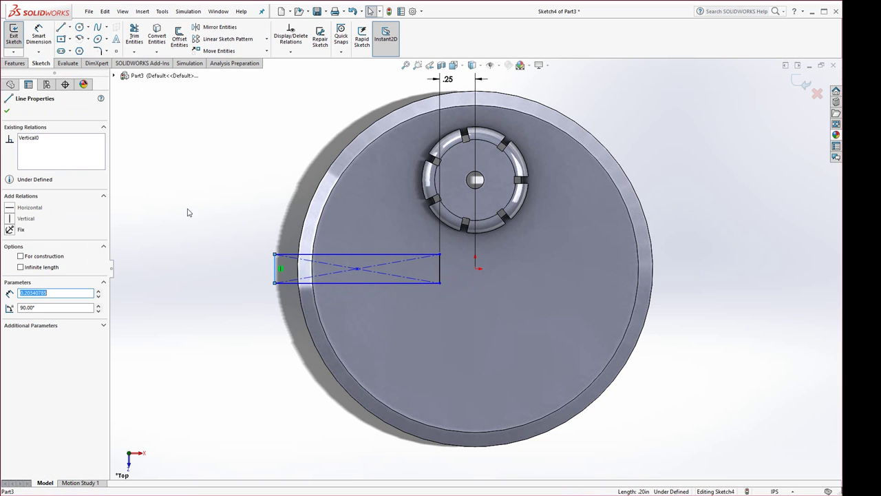
click(38, 35)
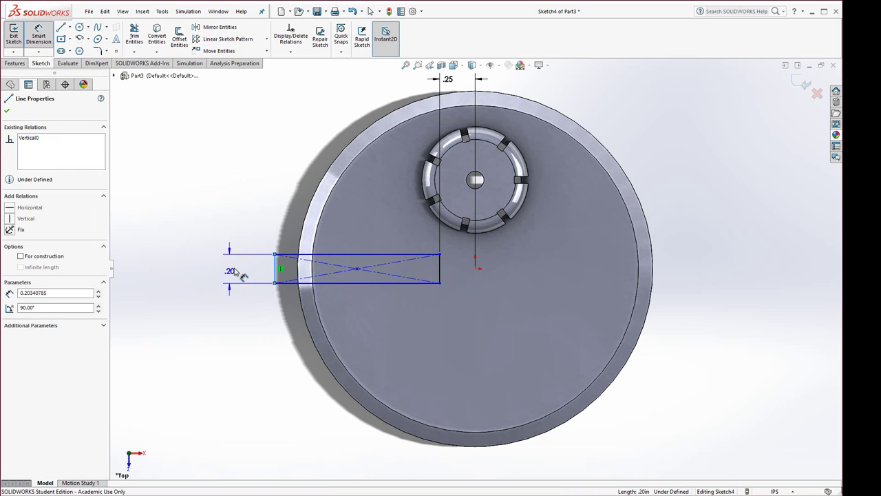
click(234, 272)
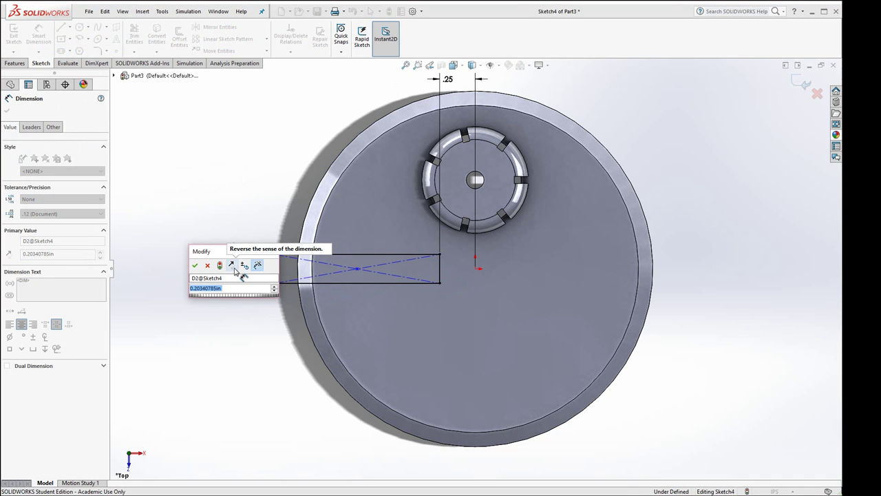
text(.2)
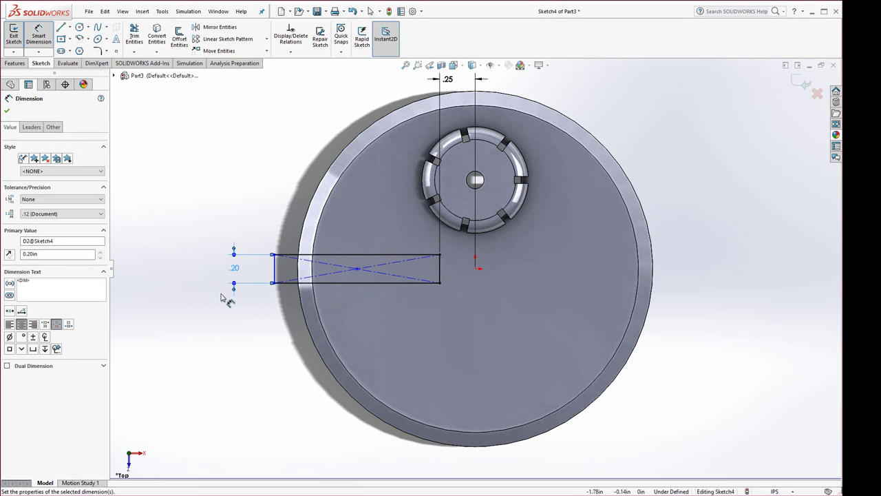
key(Return)
key(alt+Tab)
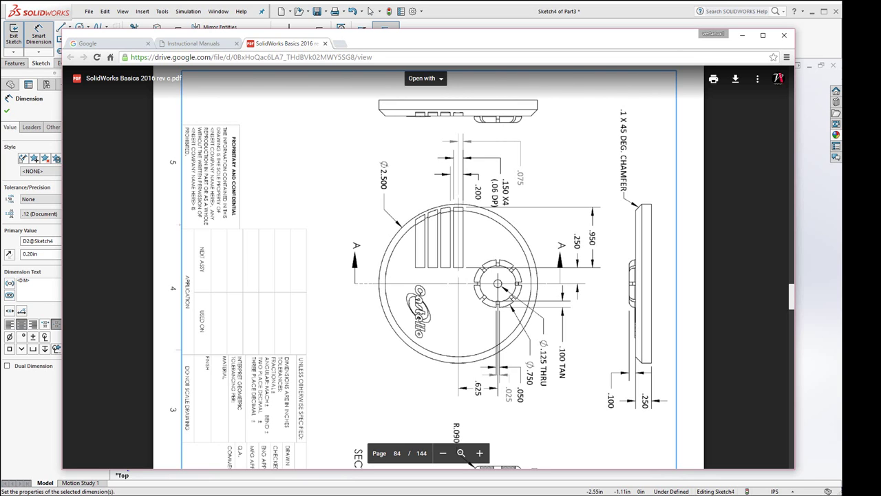
key(alt+Tab)
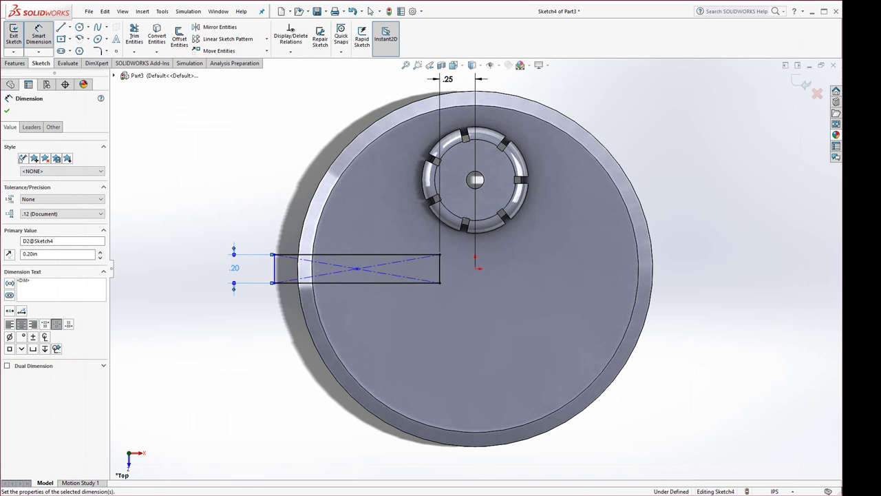
click(348, 255)
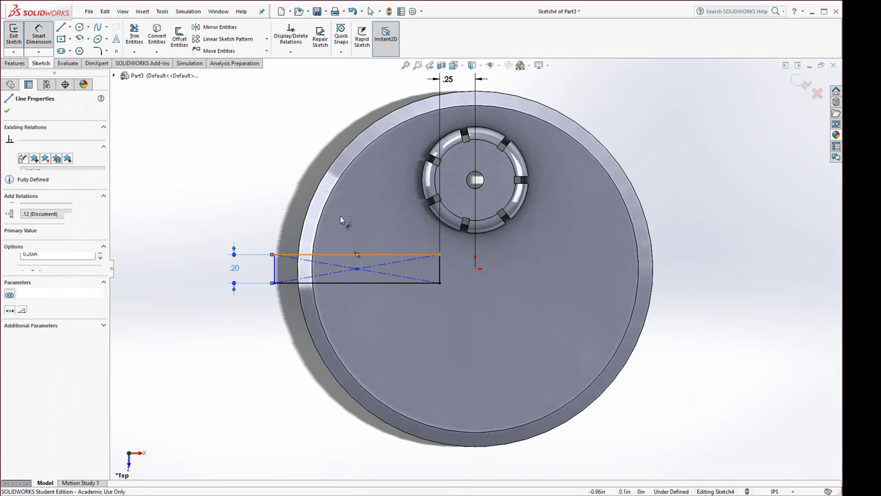
click(348, 100)
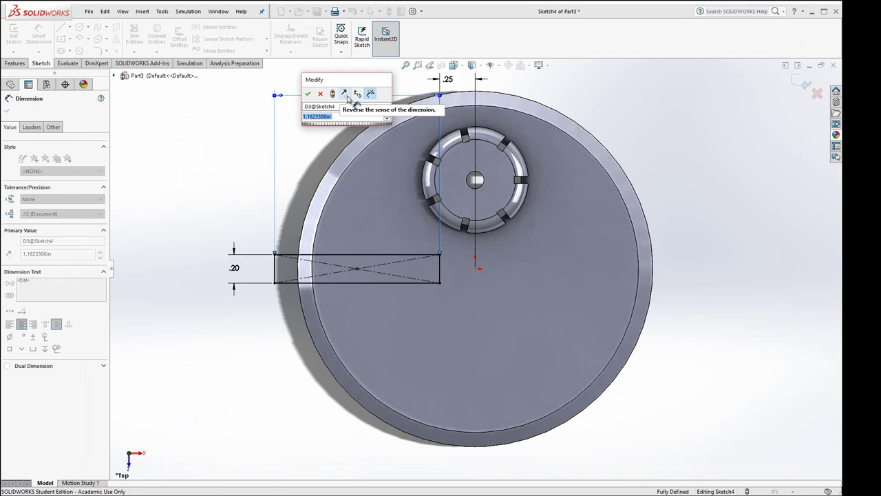
text(1)
key(Return)
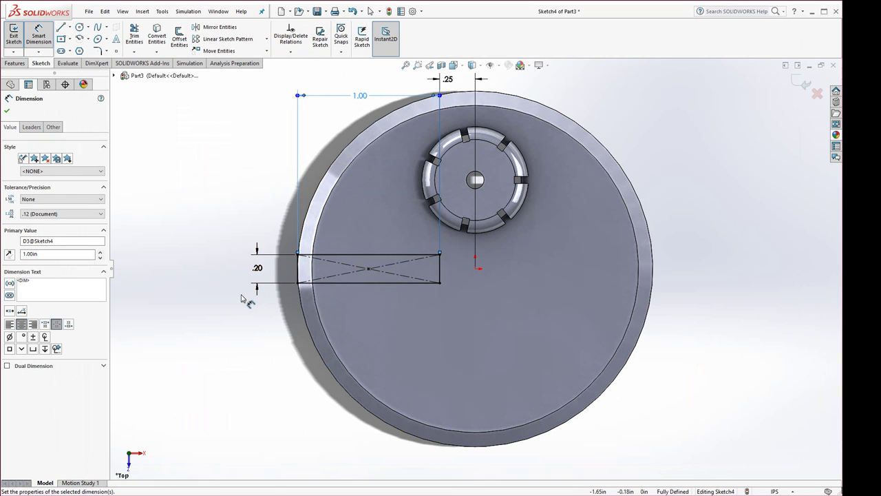
Step: Extrude-cut the slot rectangle Blind 0.06 in into the disc's top face
click(14, 62)
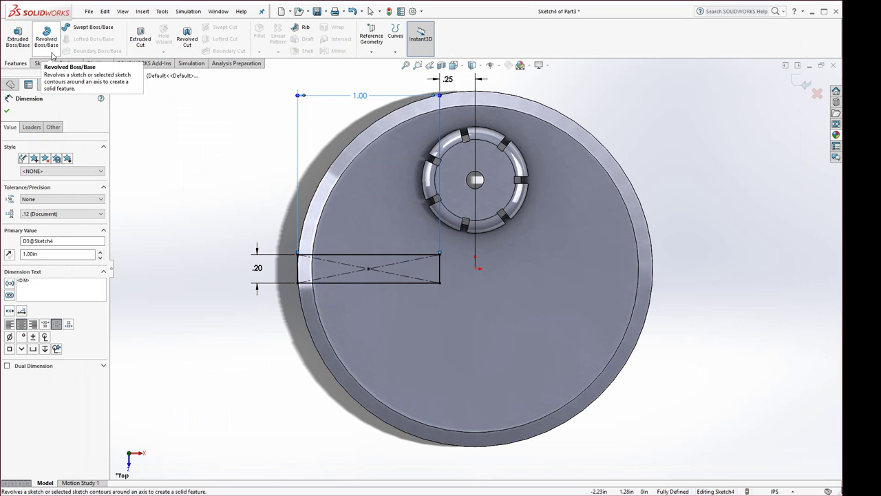
click(139, 38)
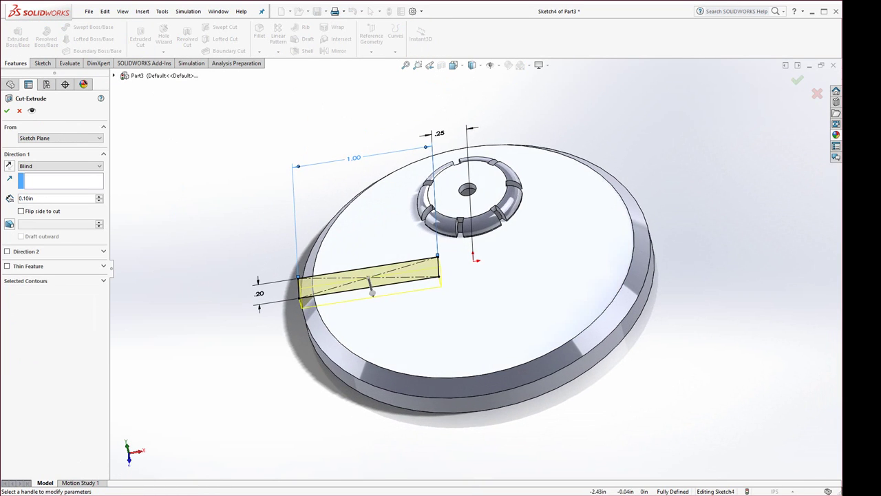
key(alt+Tab)
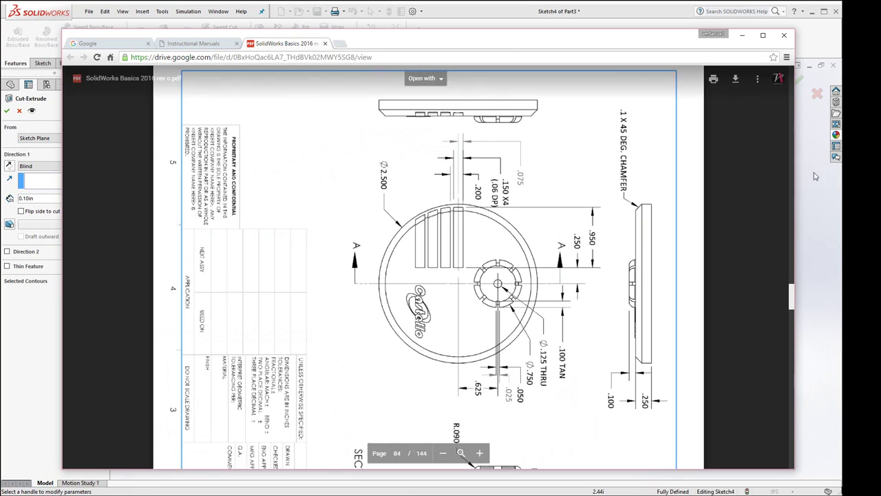
key(alt+Tab)
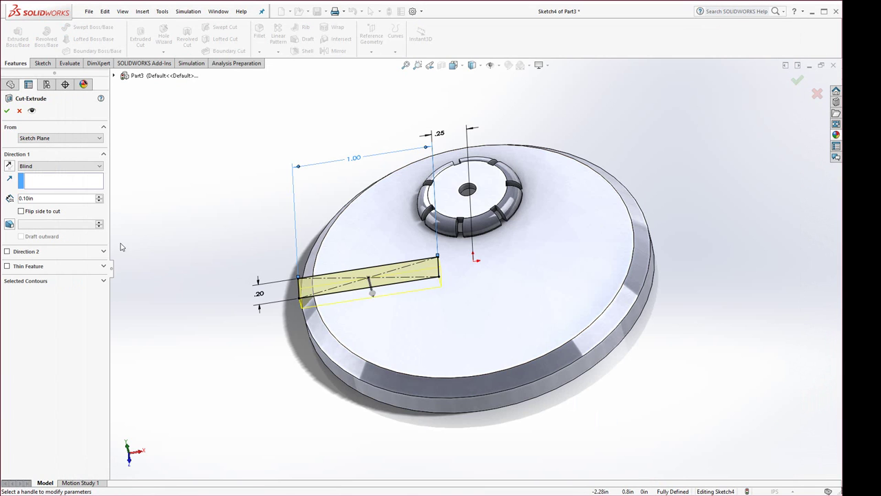
double_click(28, 198)
text(0.06)
key(Return)
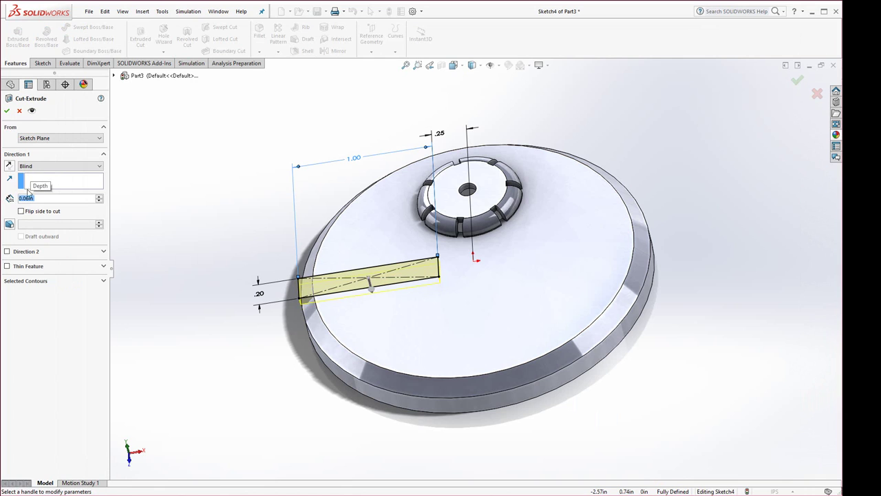
click(6, 110)
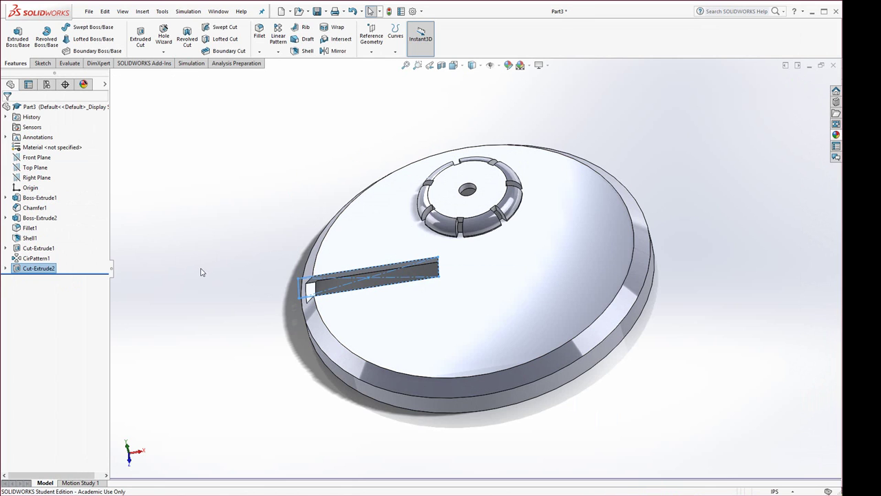
Step: Change the slot's .20 in width dimension to .15 in and rebuild the part
mouse_move(201, 272)
middle_down()
mouse_move(262, 350)
mouse_move(269, 304)
mouse_move(262, 318)
middle_up()
key(alt+Tab)
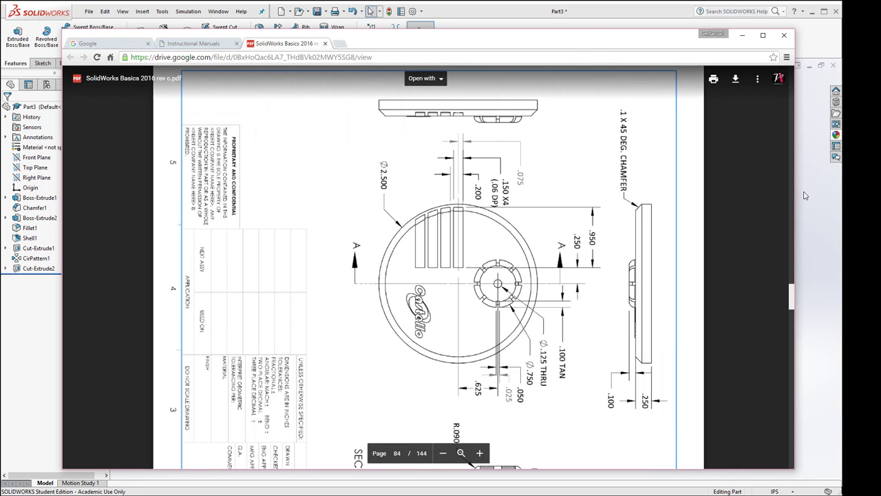
key(alt+Tab)
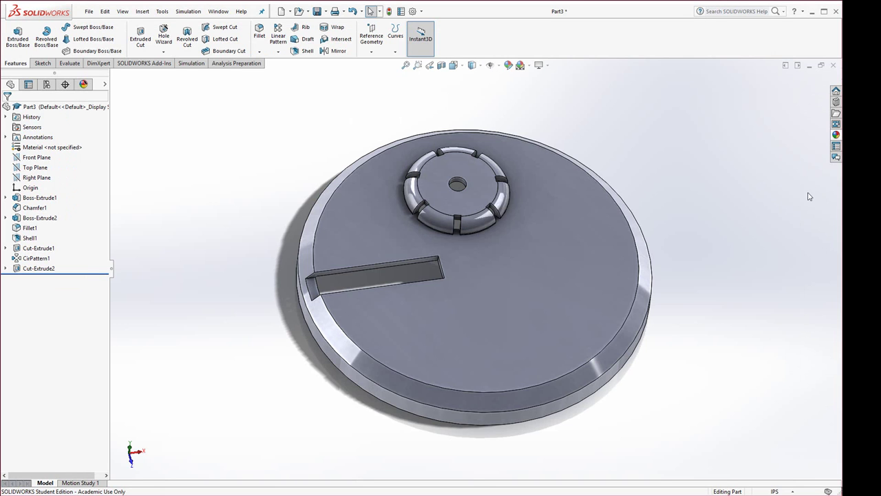
click(311, 292)
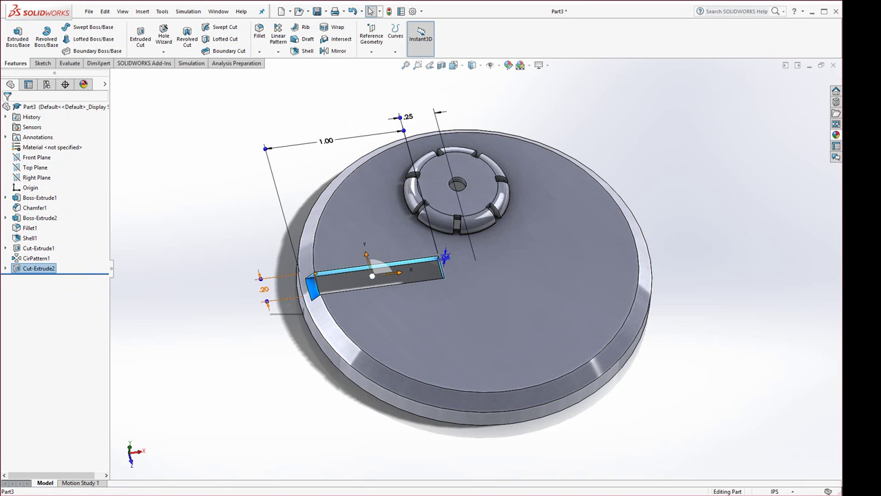
double_click(267, 289)
text(.15)
key(Return)
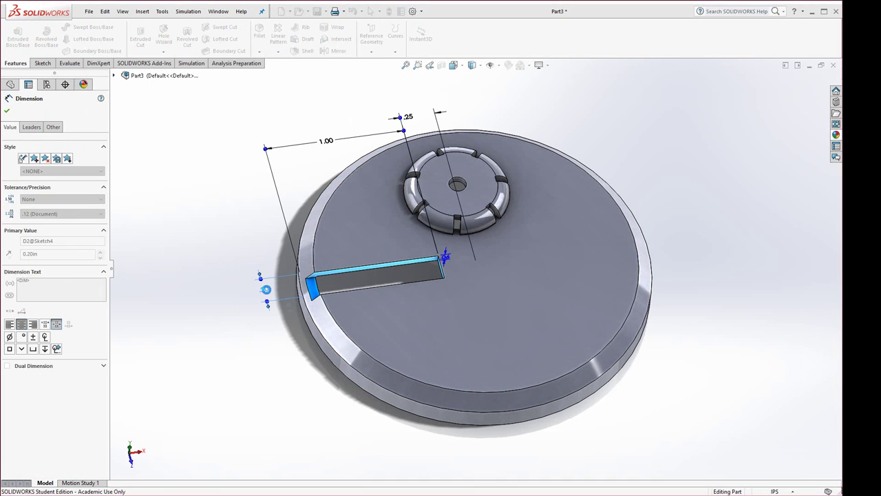
click(389, 14)
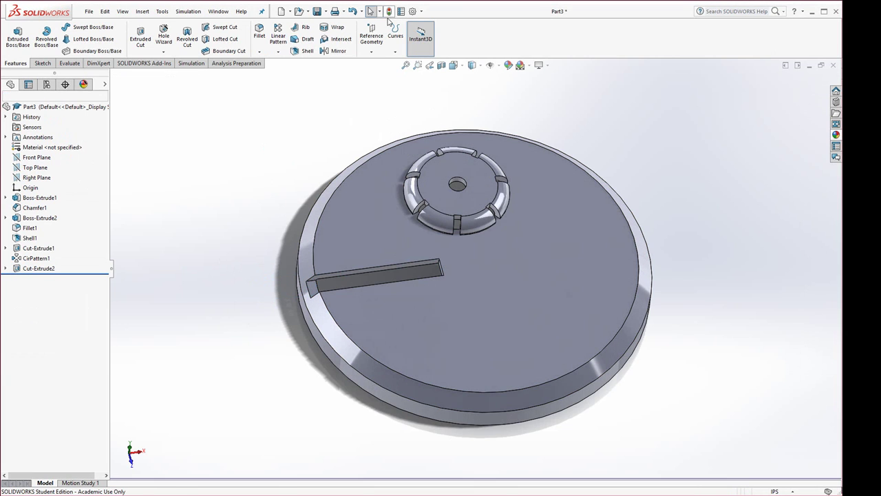
click(315, 292)
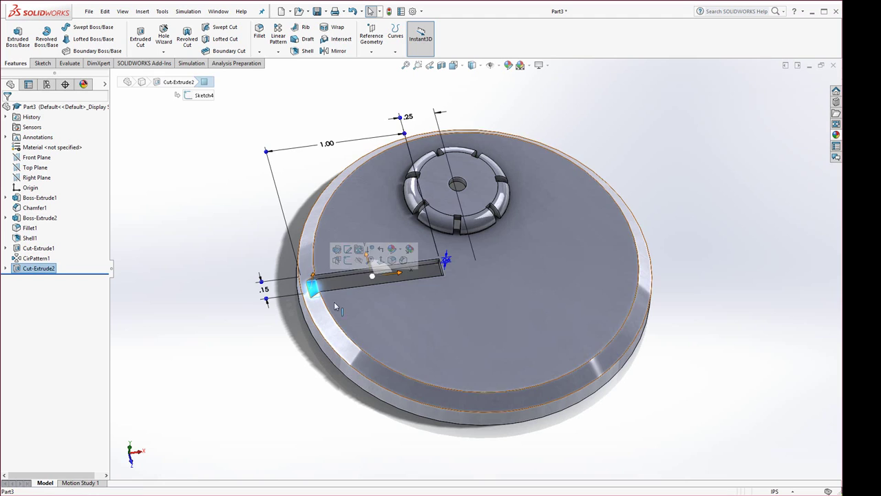
Step: Start a linear pattern of the slot cut along the slot's end edge
click(278, 35)
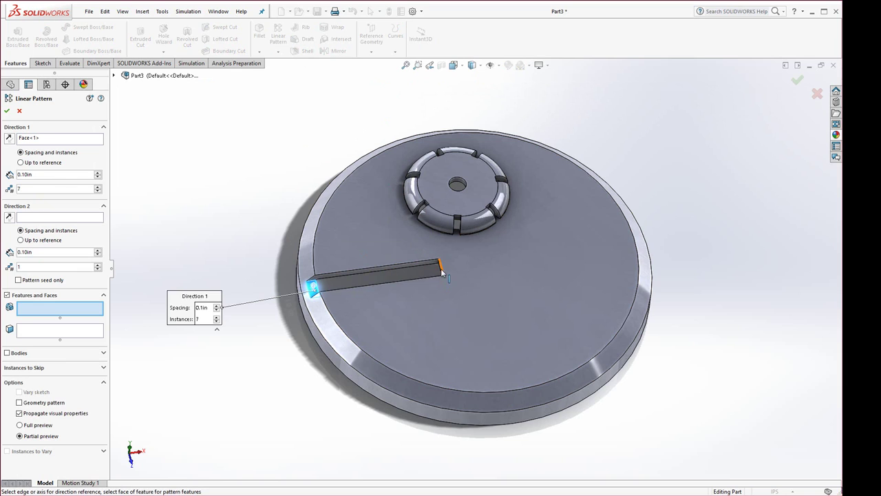
click(31, 138)
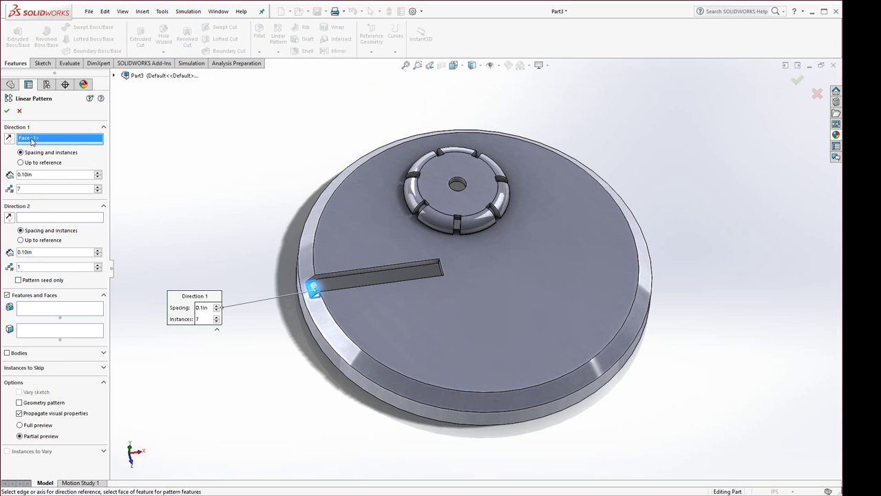
right_click(31, 141)
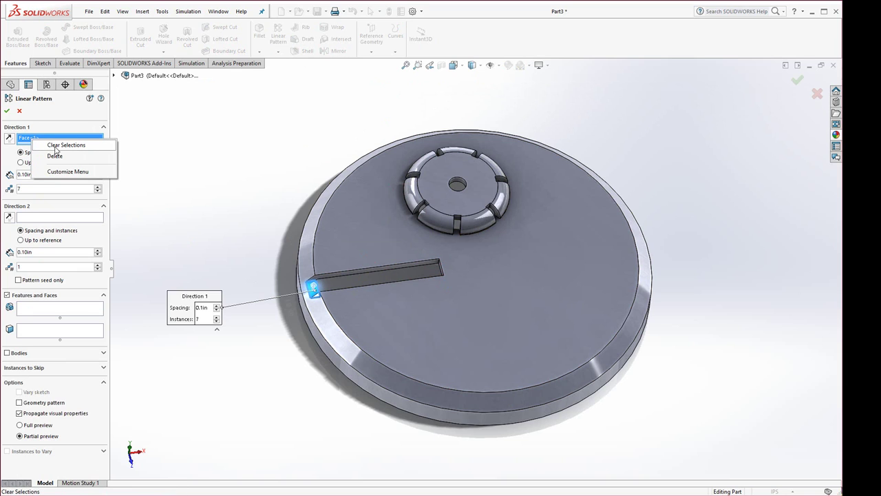
click(55, 147)
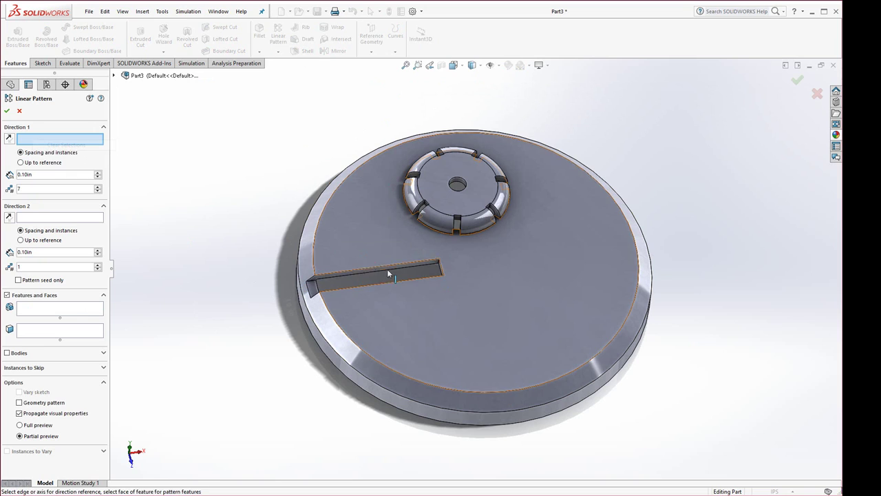
click(441, 267)
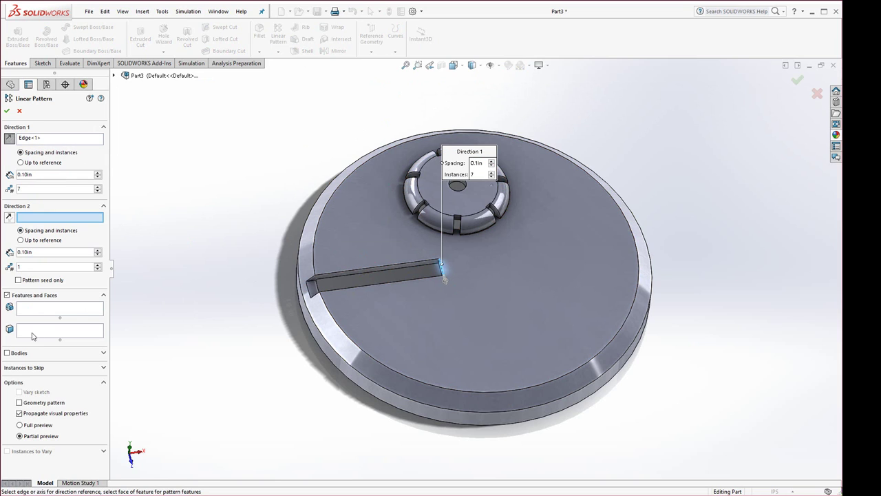
click(36, 311)
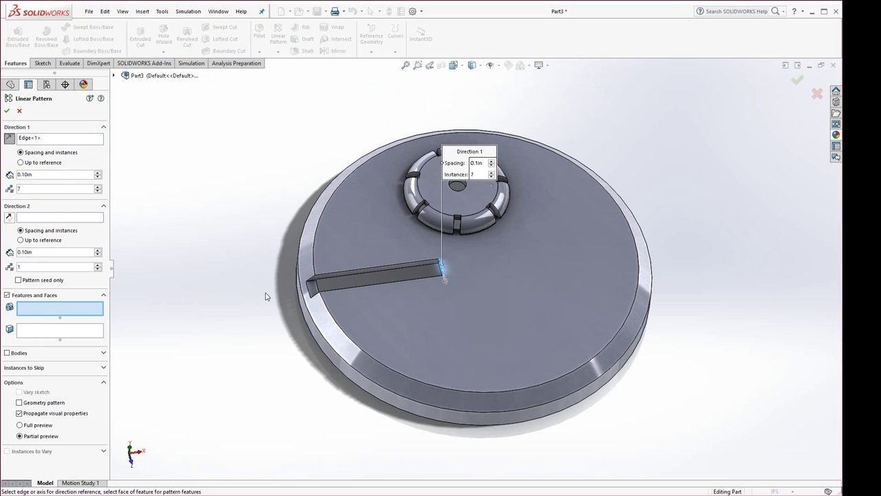
click(313, 303)
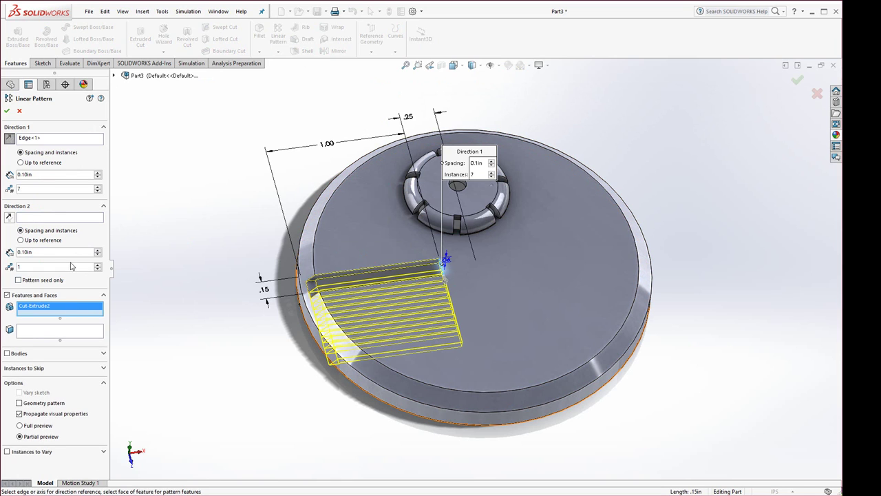
Step: Set the pattern to 0.20 in spacing and 4 instances, and accept it
click(24, 174)
text(.2)
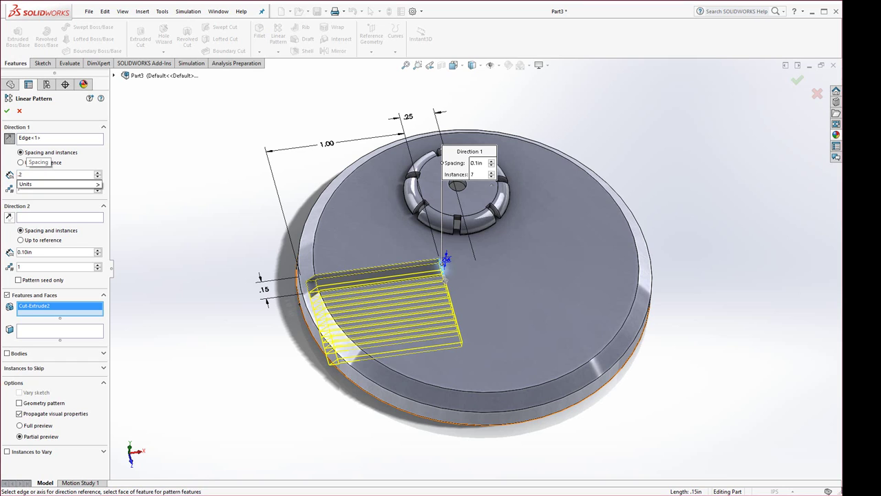
key(Return)
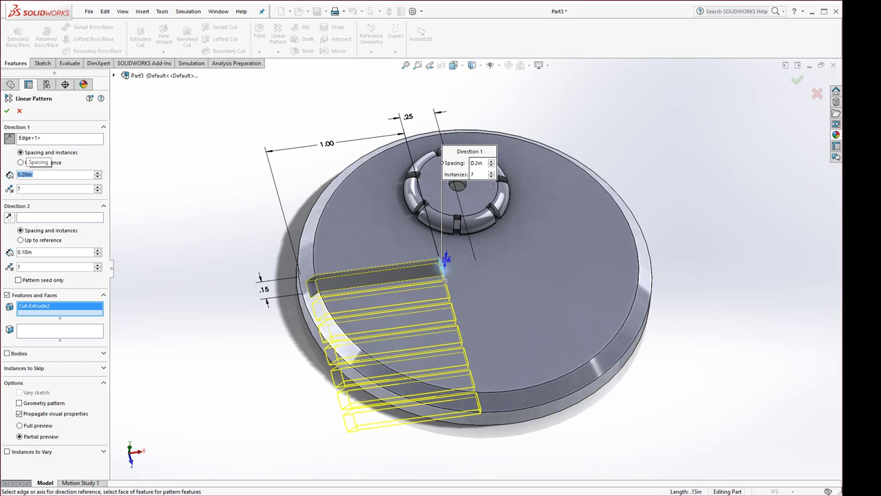
click(97, 192)
click(97, 191)
click(97, 192)
click(97, 192)
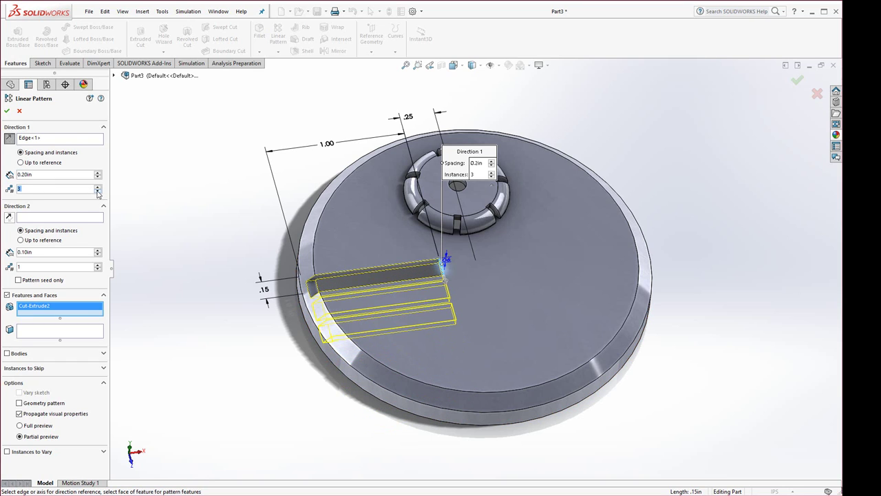
click(98, 186)
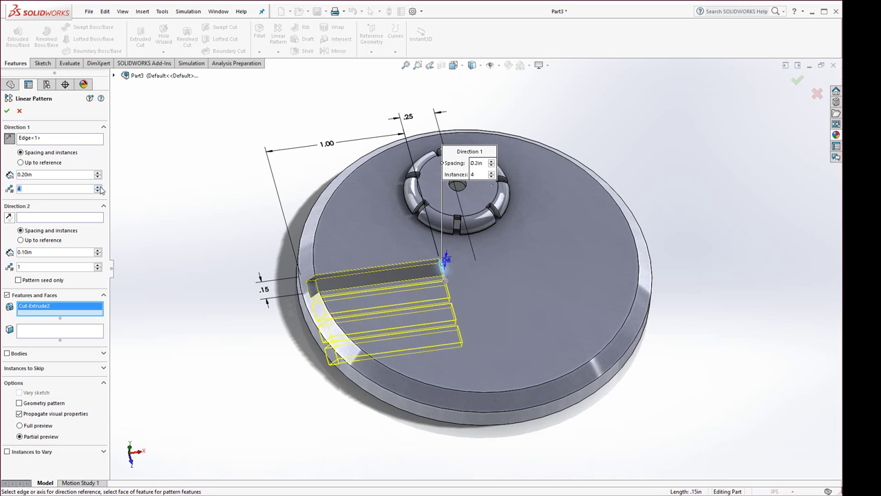
click(6, 110)
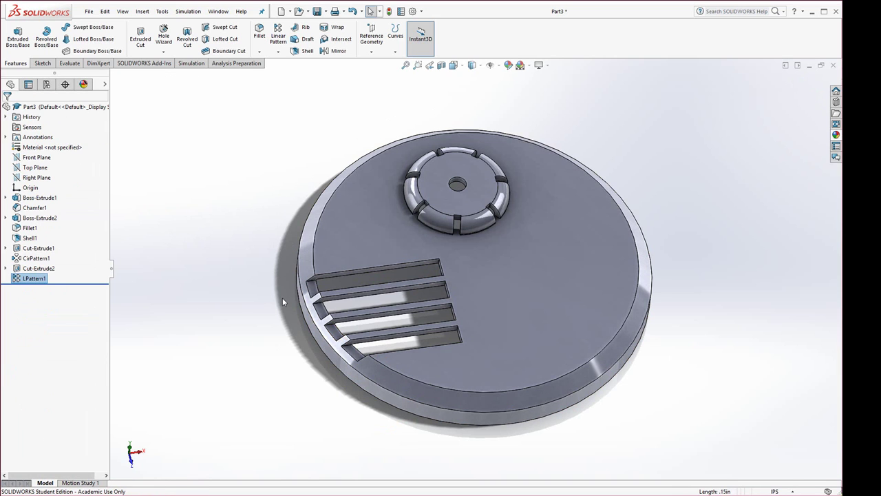
Step: Sketch on the disc's top face and switch to the Normal To view (Ctrl+8)
mouse_move(213, 364)
middle_down()
mouse_move(210, 392)
mouse_move(207, 355)
middle_up()
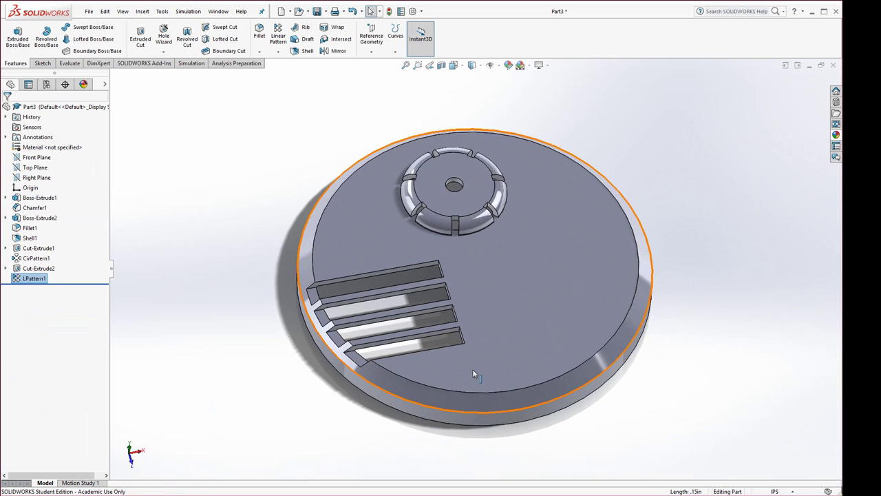
click(569, 305)
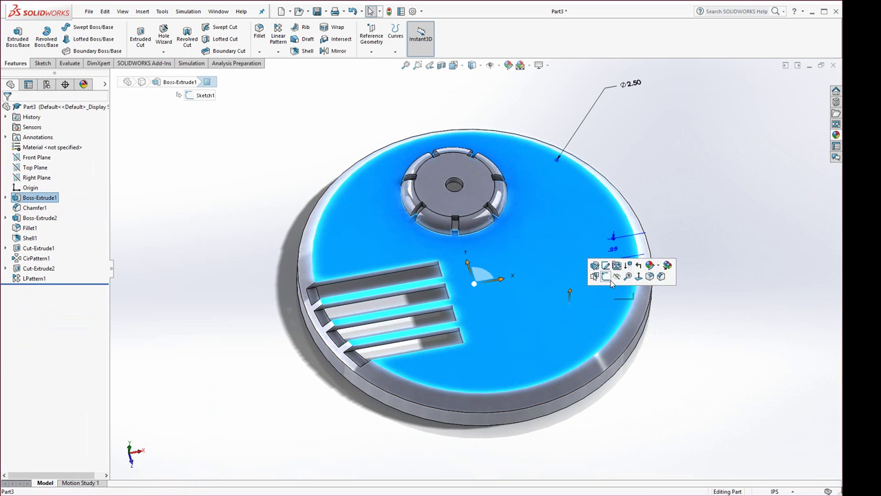
click(605, 276)
key(space)
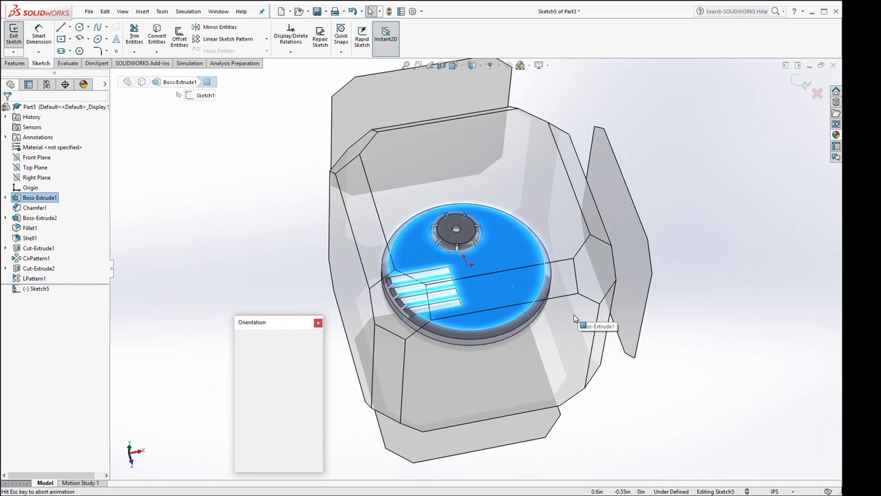
key(Escape)
key(ctrl+8)
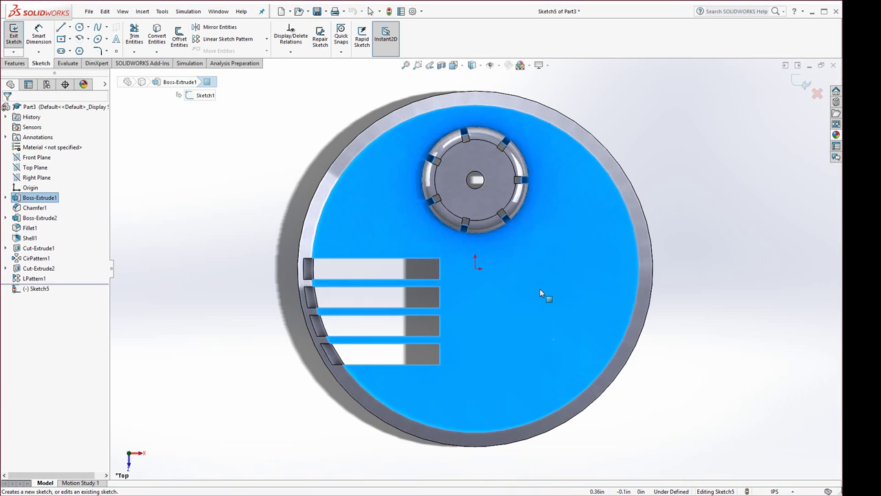
scroll(540, 323, down, 3)
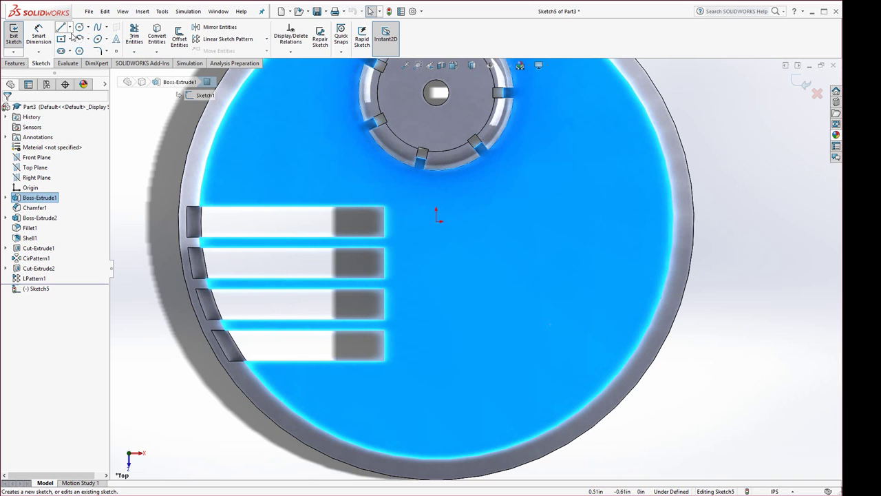
Step: Add sketch text reading 'Castello' on the top face, right of centre
click(116, 39)
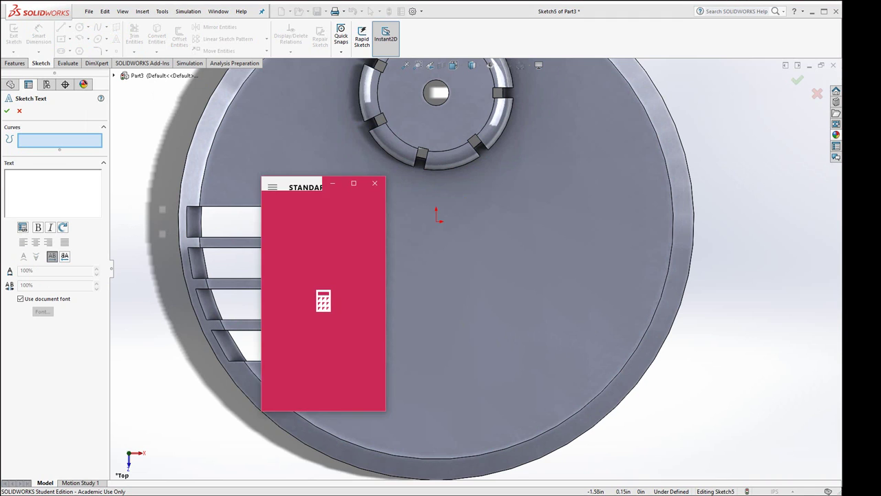
key(alt+Tab)
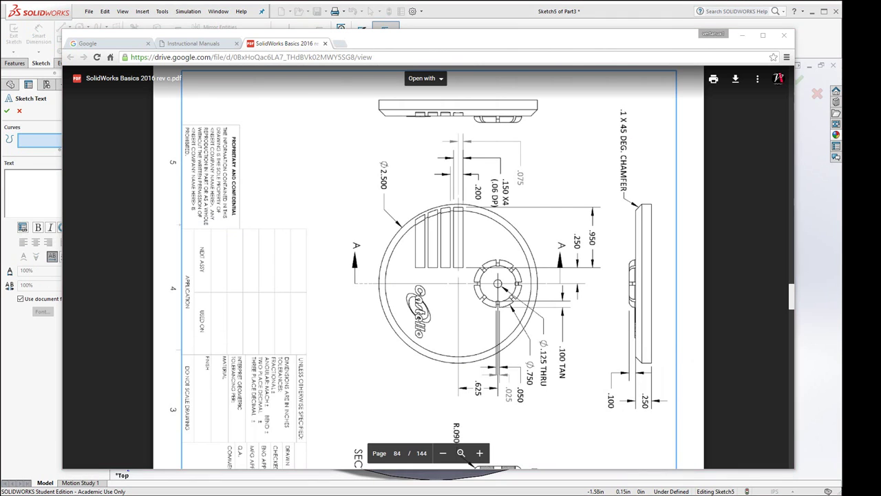
key(super+Down)
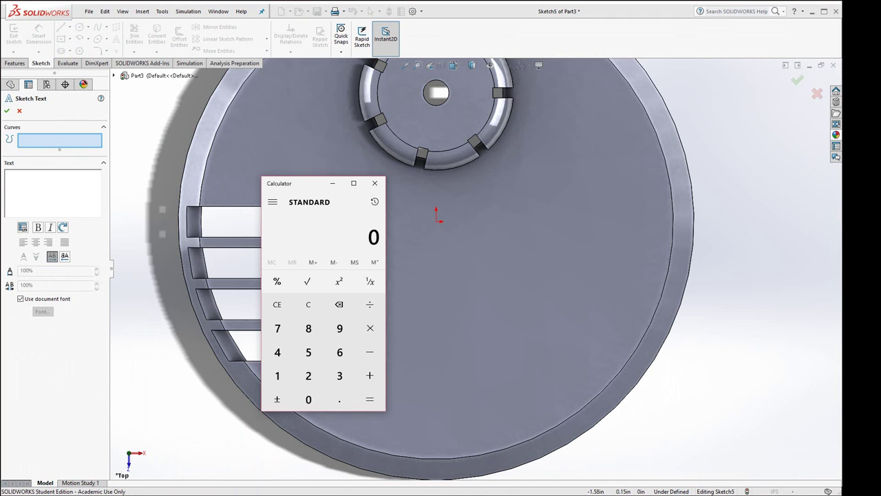
click(375, 183)
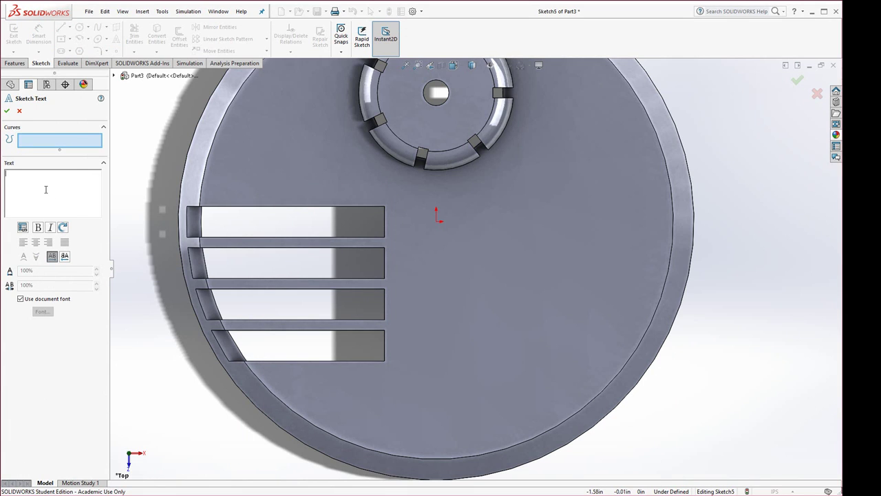
text(Castell)
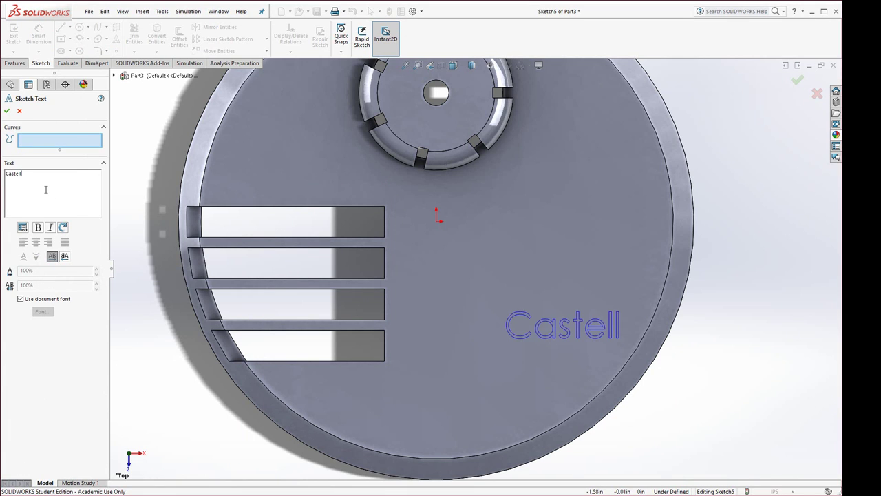
text(o)
Step: Turn off Use document font and try the Challenge Contour font on the text
click(20, 299)
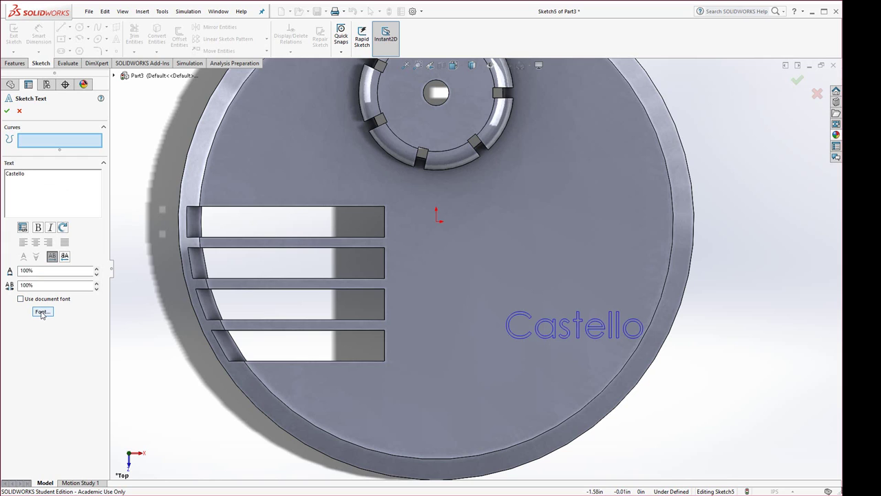
click(42, 313)
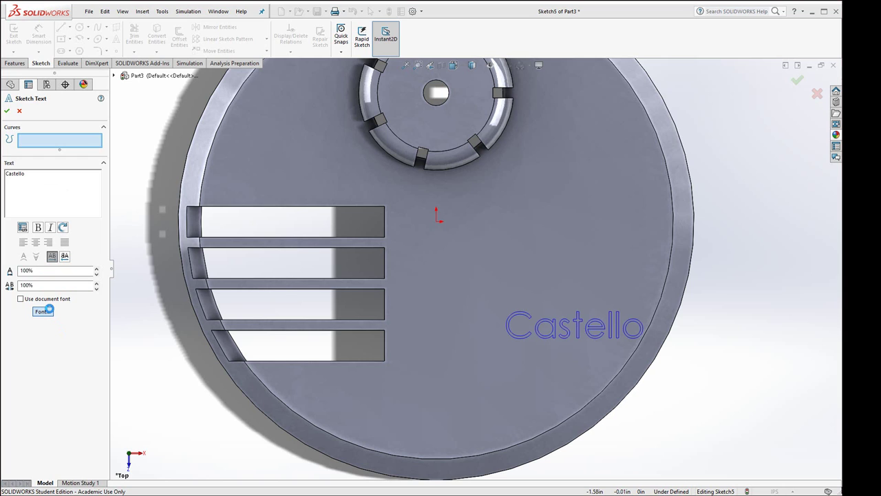
click(353, 242)
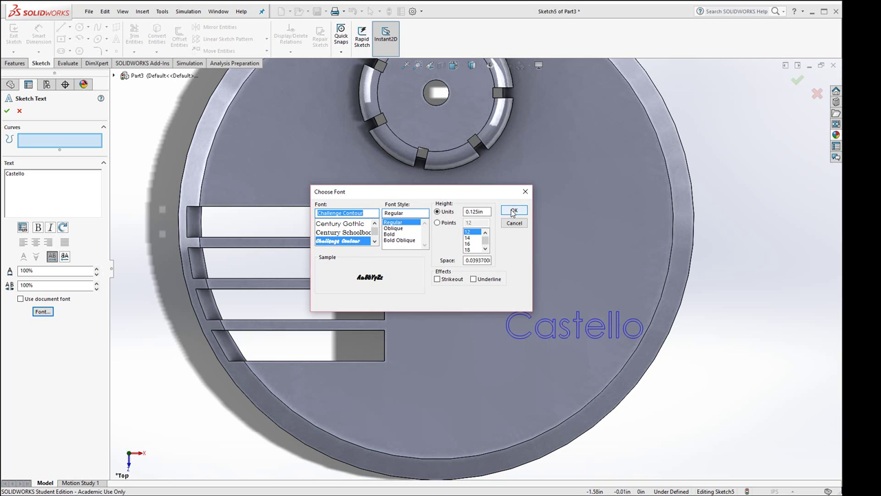
click(513, 211)
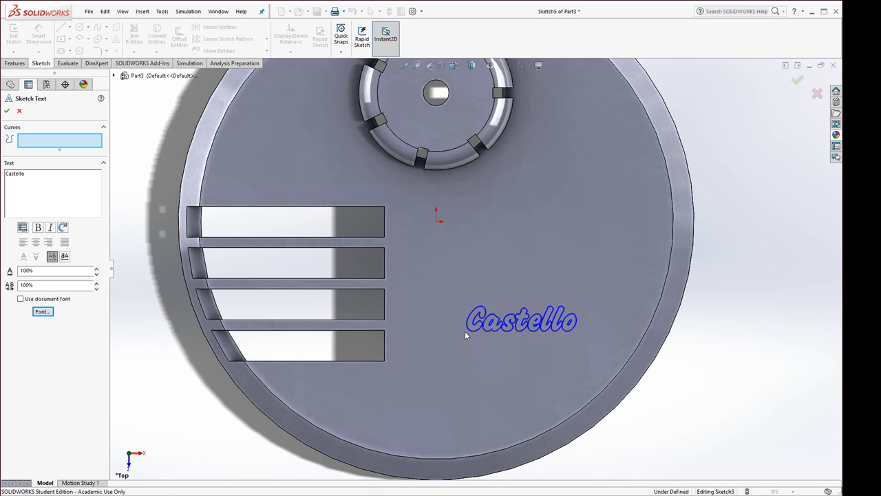
scroll(512, 321, down, 3)
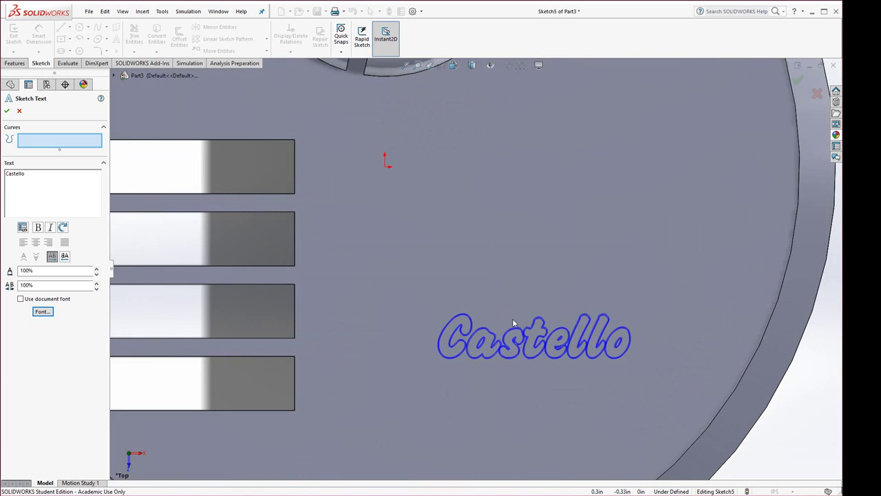
scroll(512, 322, down, 5)
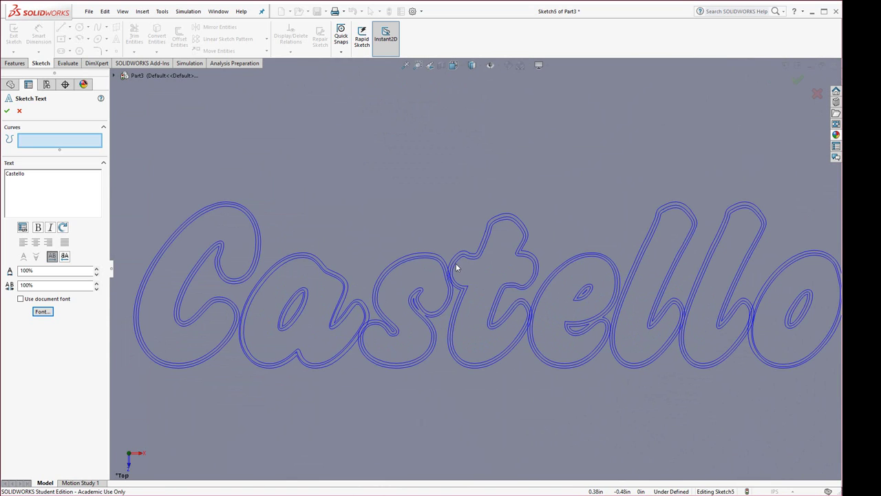
scroll(456, 267, down, 3)
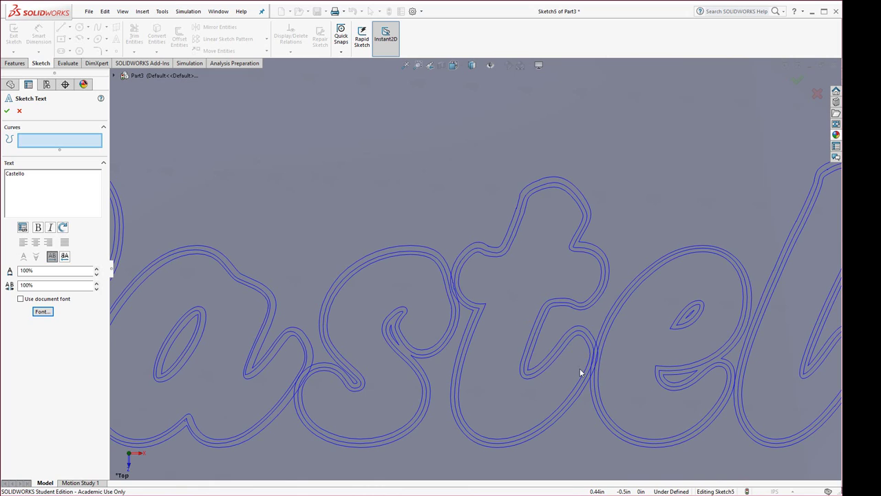
key(f)
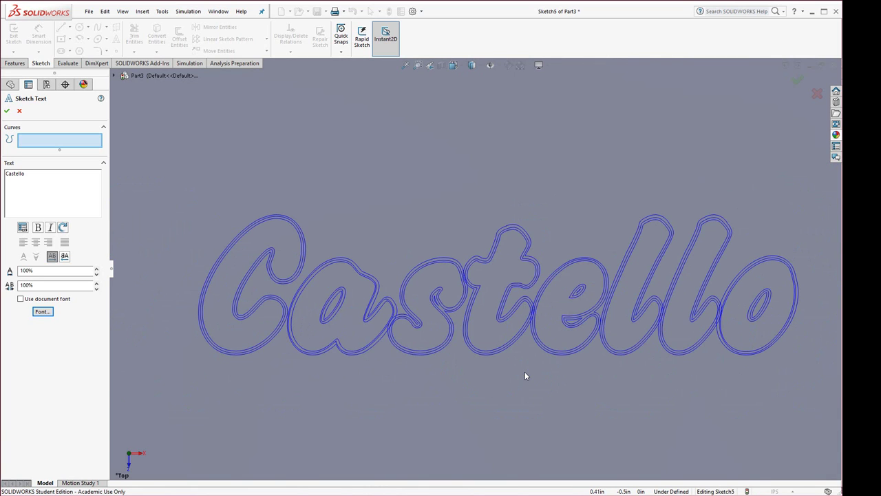
Step: Switch the Castello text font to Chelsea Alternates
click(42, 312)
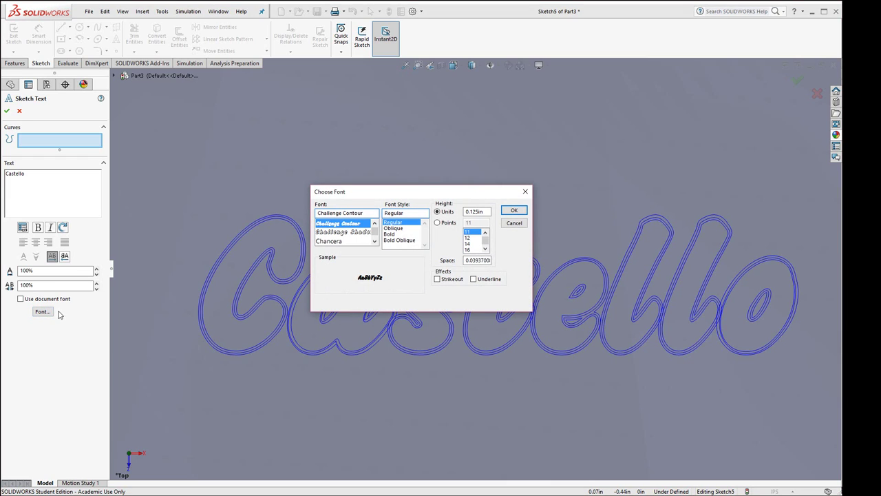
click(339, 242)
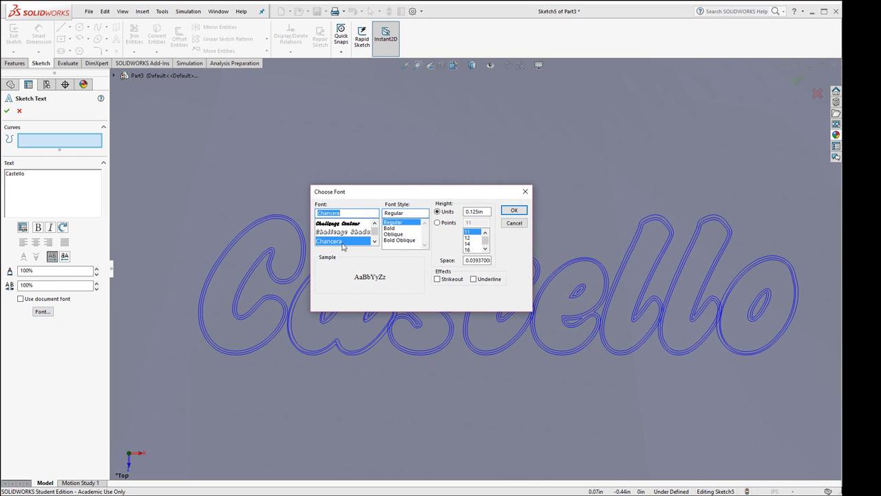
click(375, 241)
click(374, 241)
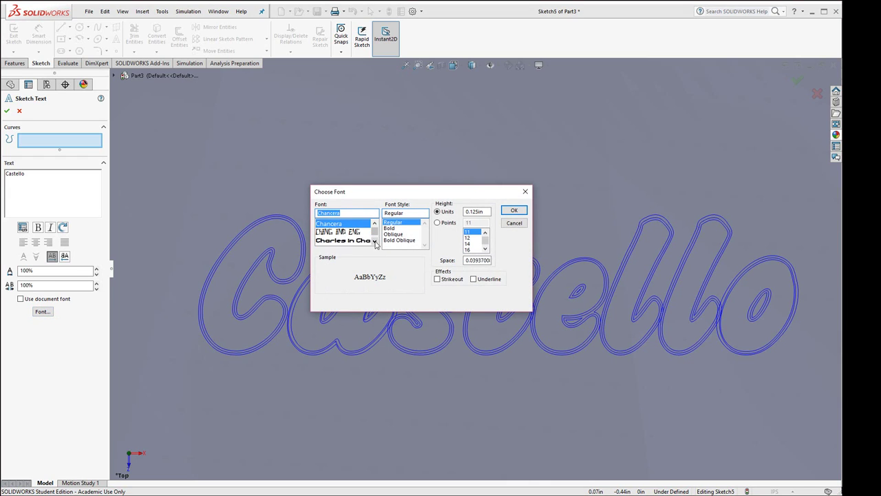
click(375, 241)
click(374, 241)
click(375, 241)
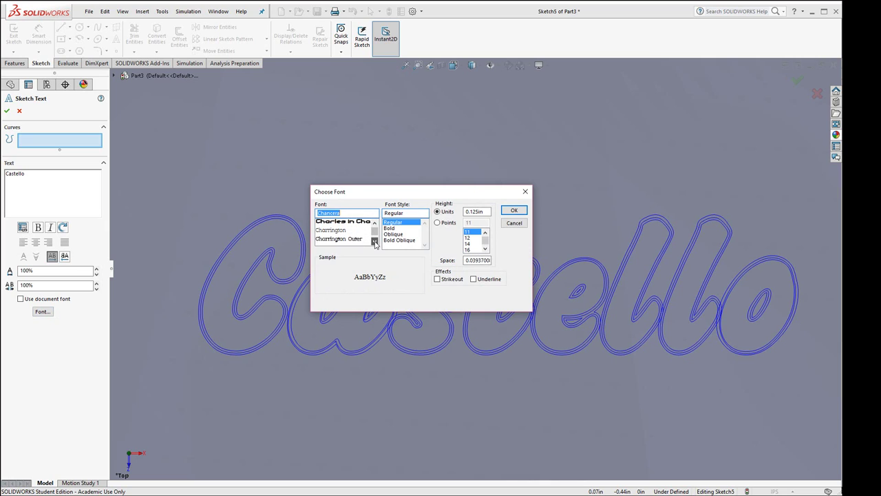
click(375, 240)
click(374, 241)
click(375, 241)
click(374, 241)
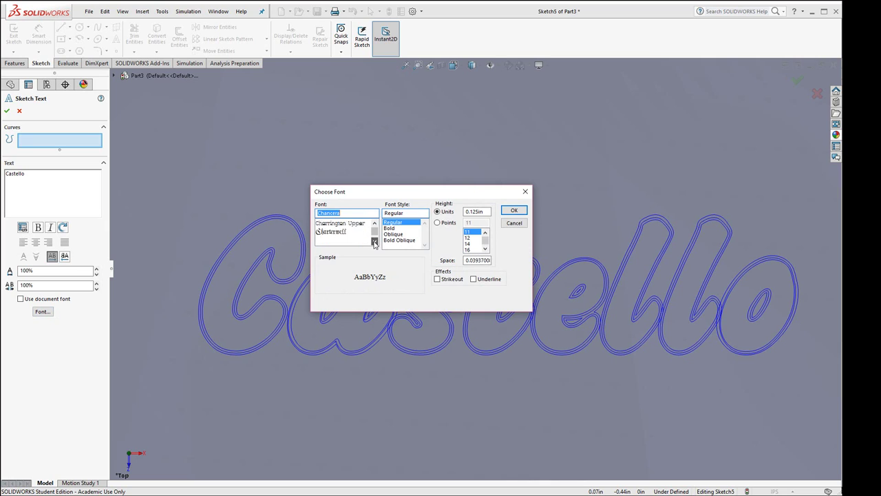
click(374, 241)
click(374, 241)
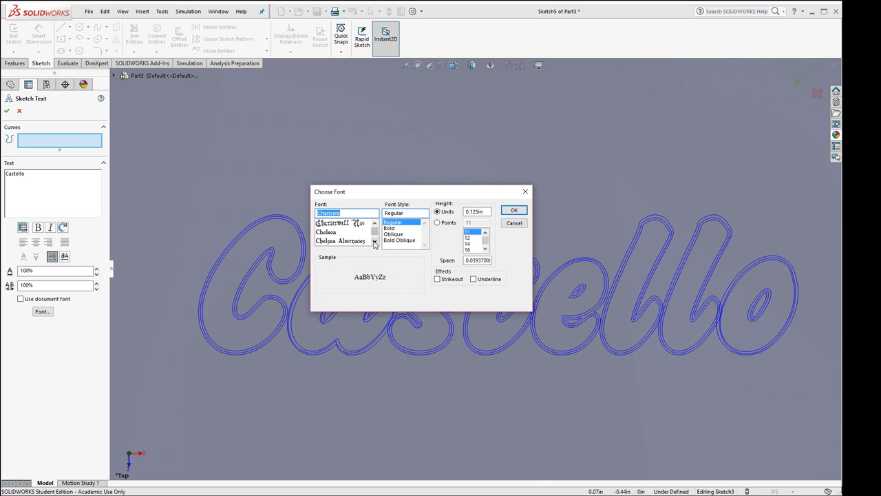
click(327, 242)
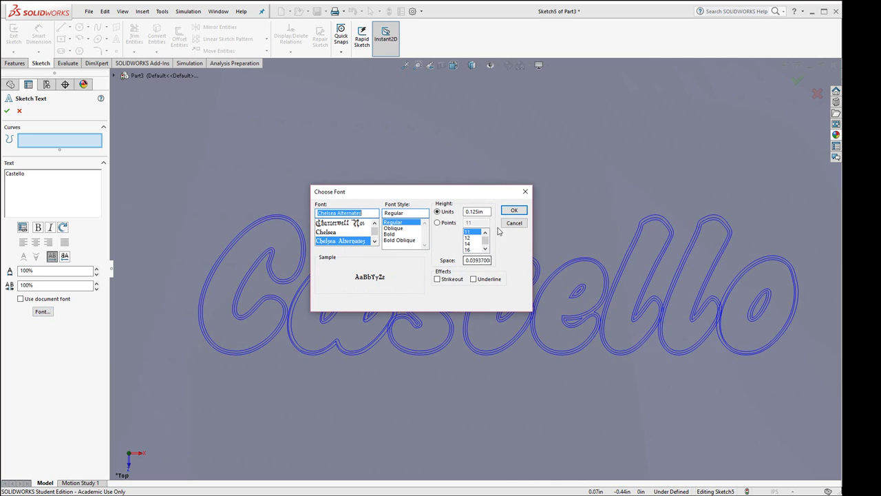
click(512, 210)
scroll(383, 346, up, 10)
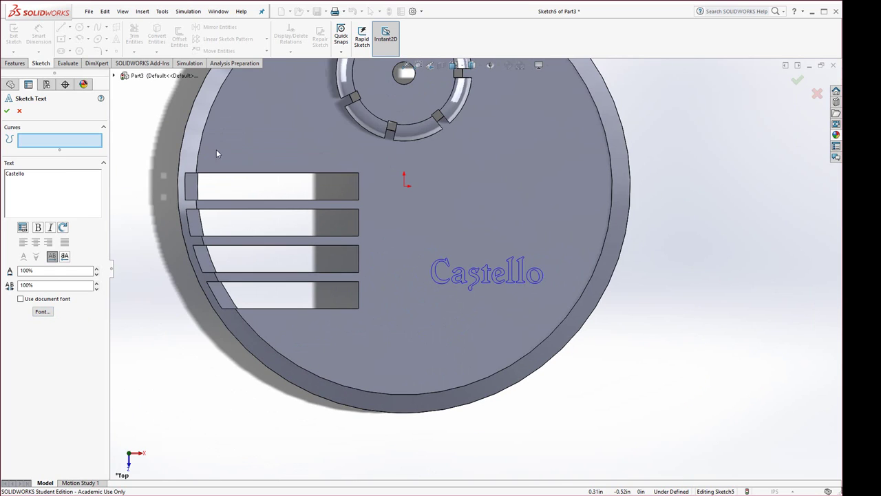
Step: Boss-extrude the Castello text 0.02 in off the disc
click(7, 110)
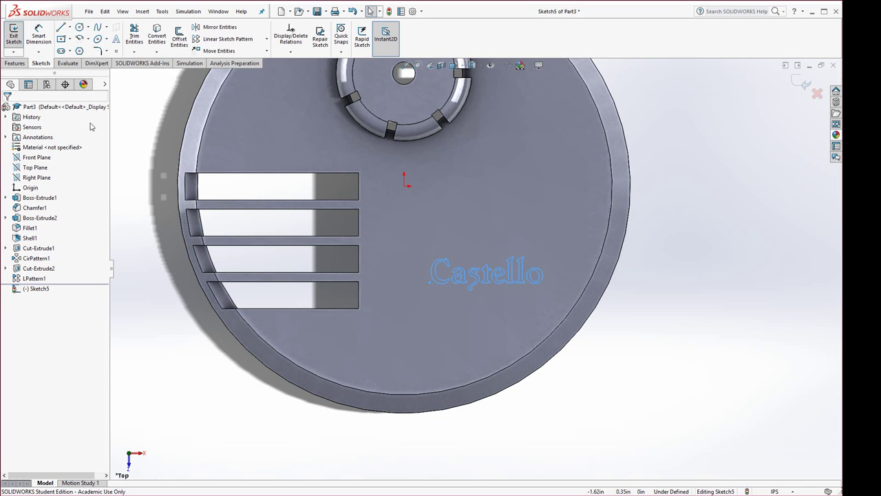
click(17, 63)
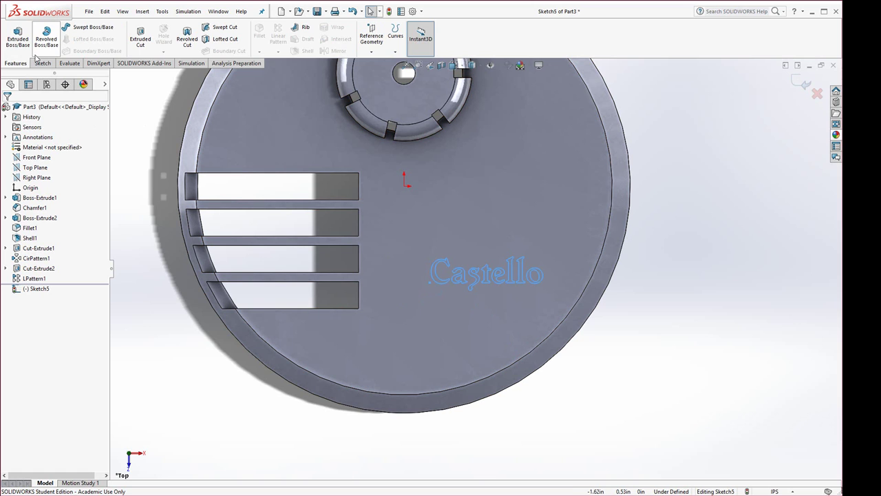
click(18, 36)
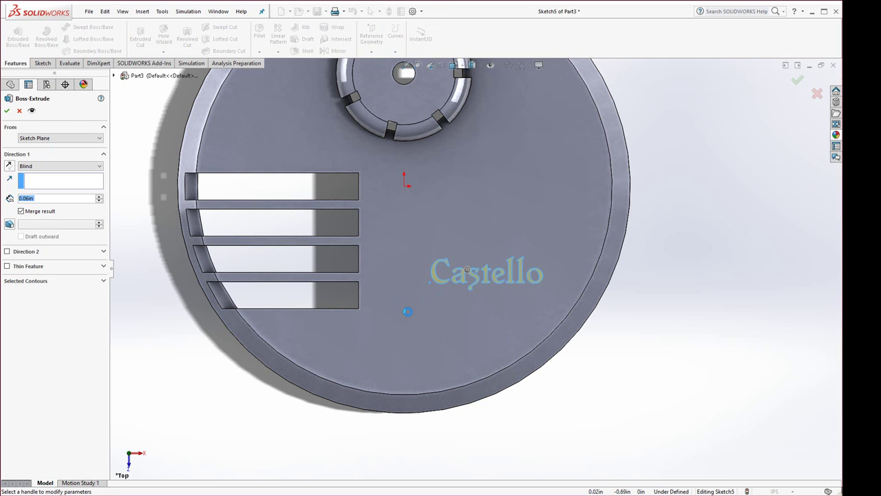
middle_drag(441, 299, 409, 248)
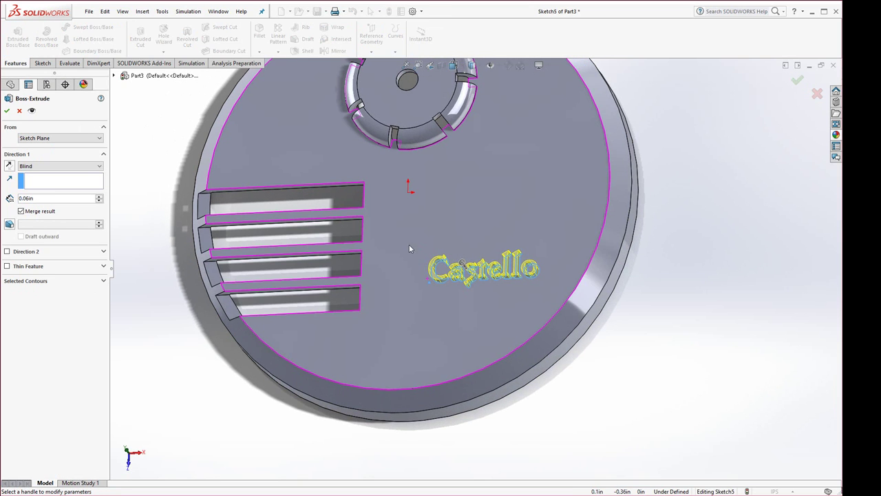
drag(43, 199, 15, 199)
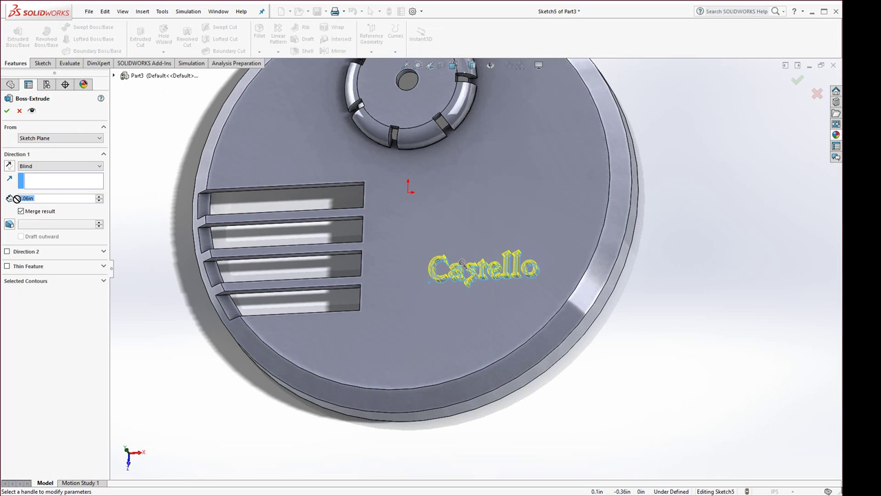
text(.02)
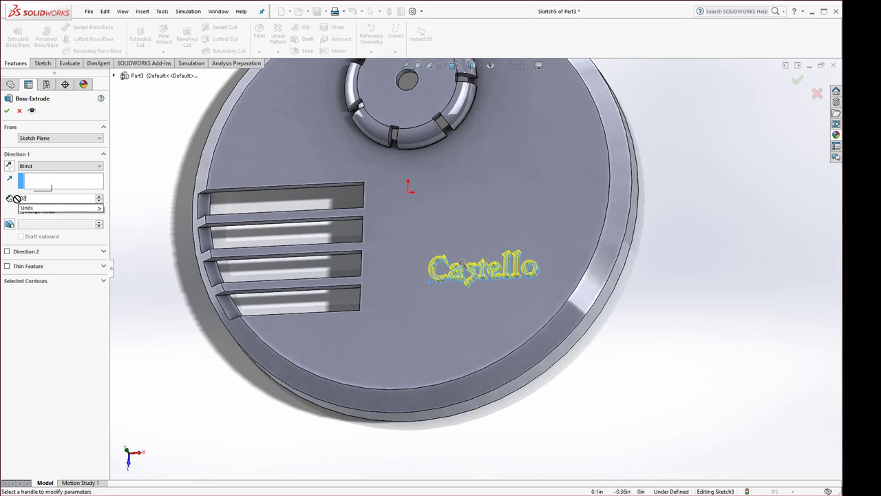
key(Return)
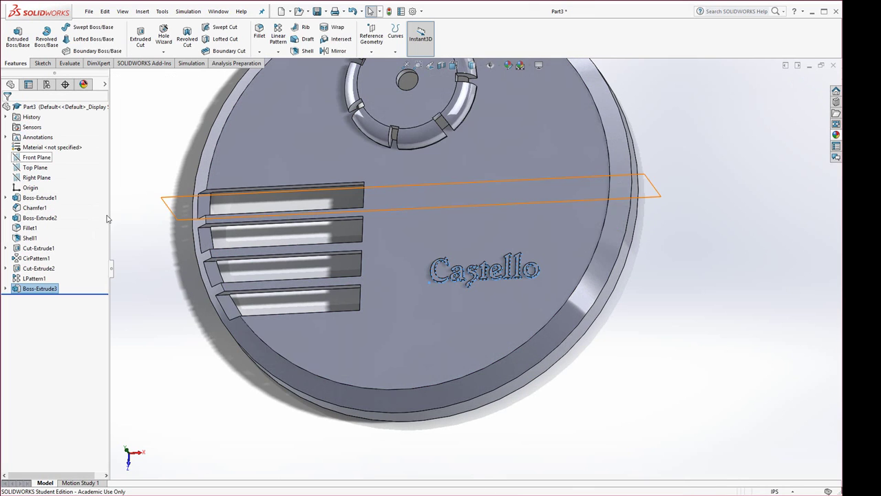
click(653, 437)
Step: Start a new sketch on the disc's large front face
scroll(523, 292, down, 5)
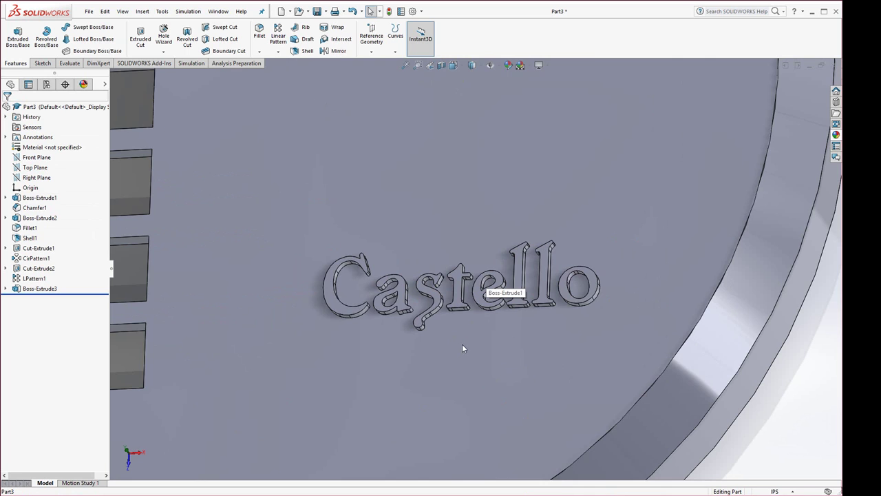
click(462, 342)
click(491, 309)
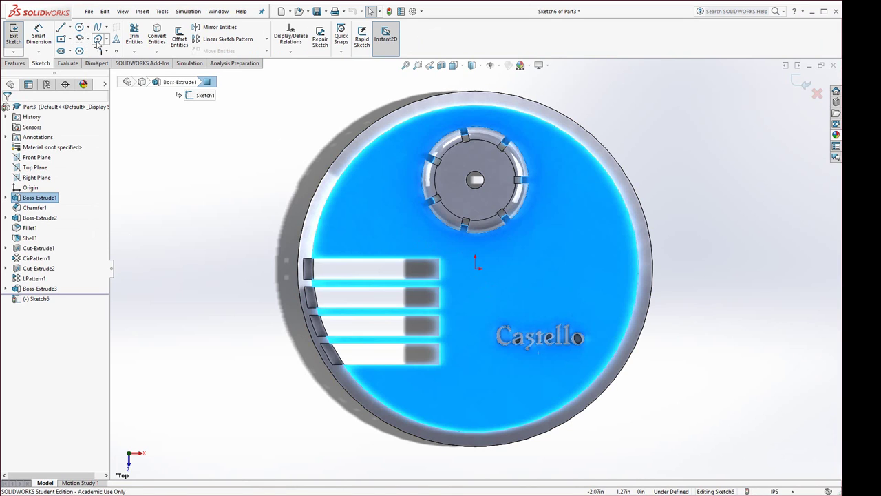
Step: Sketch two concentric tilted ellipses centred on the Castello lettering
click(97, 39)
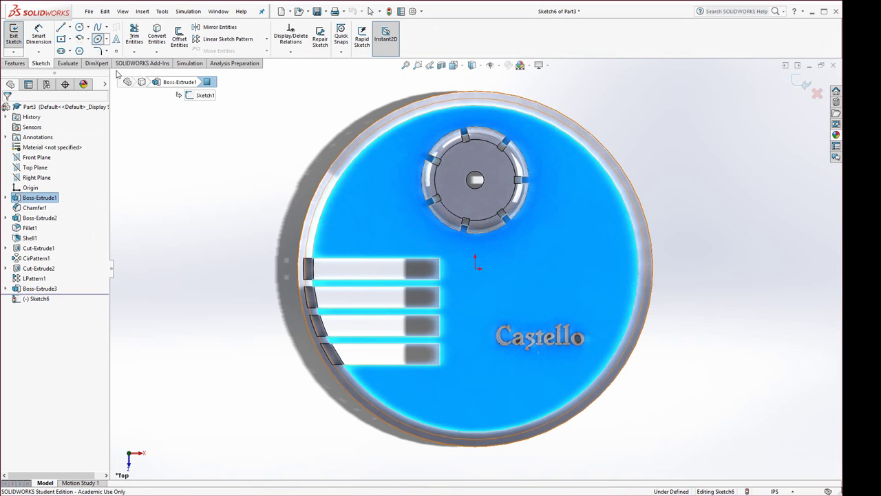
click(539, 338)
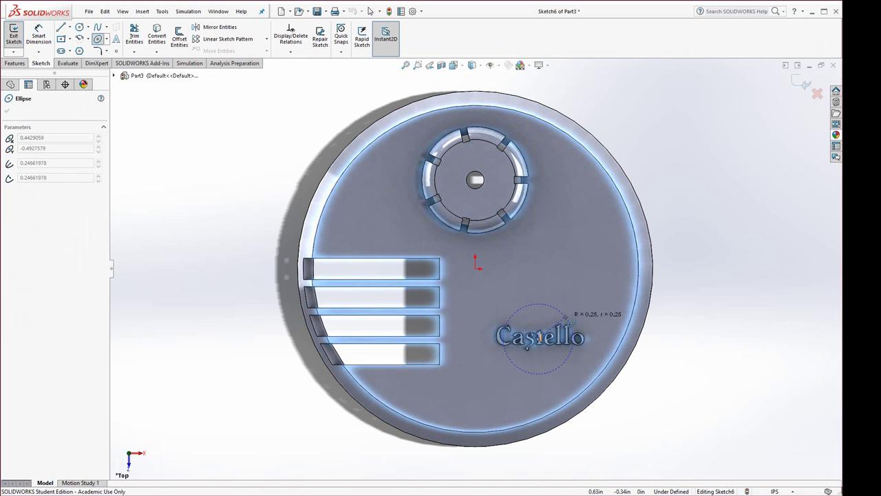
click(565, 318)
click(546, 343)
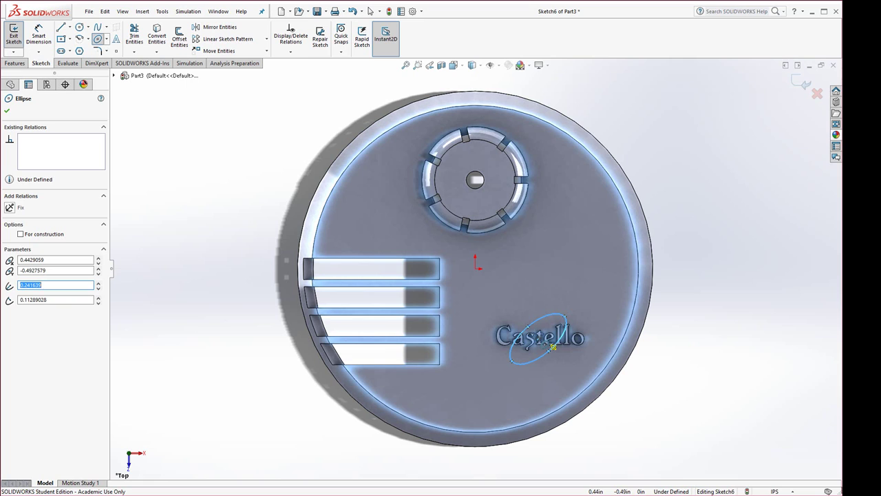
click(552, 346)
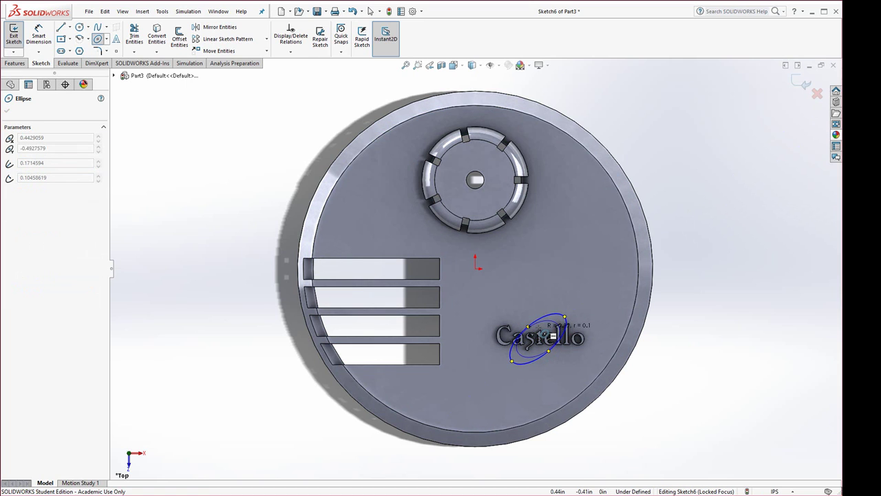
scroll(552, 335, down, 5)
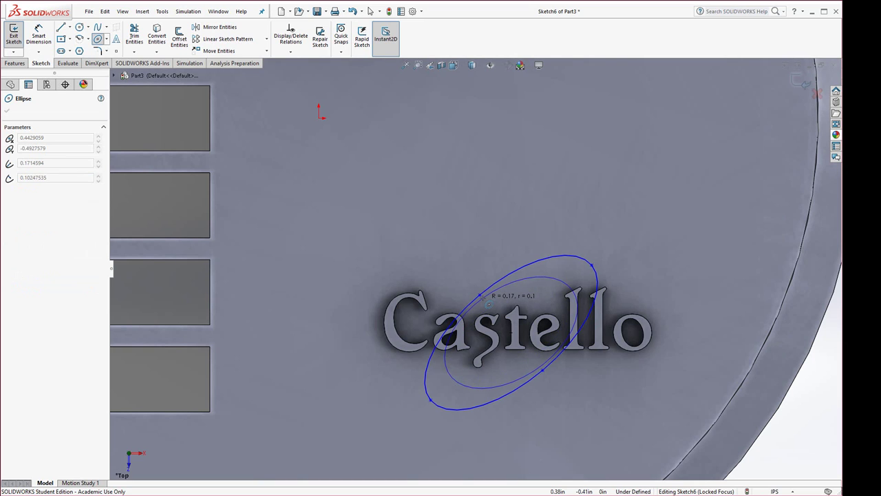
click(488, 300)
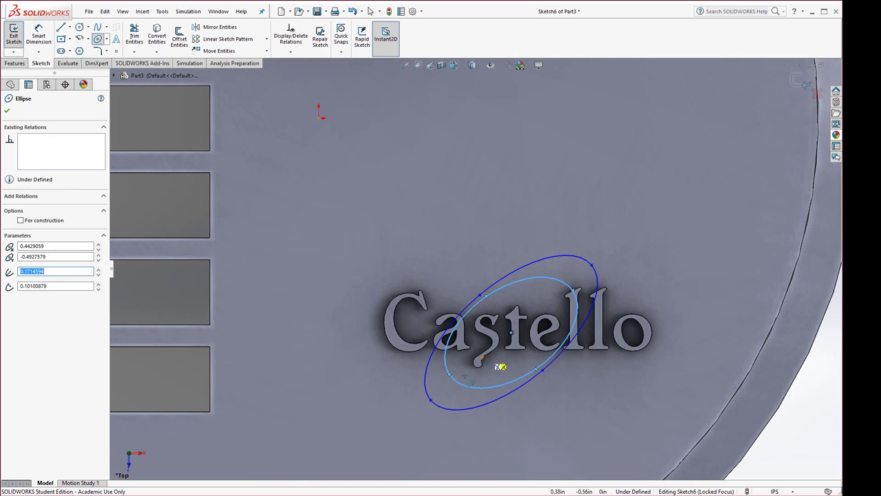
Step: Boss-extrude the ring between the ellipses 0.01 in
click(15, 63)
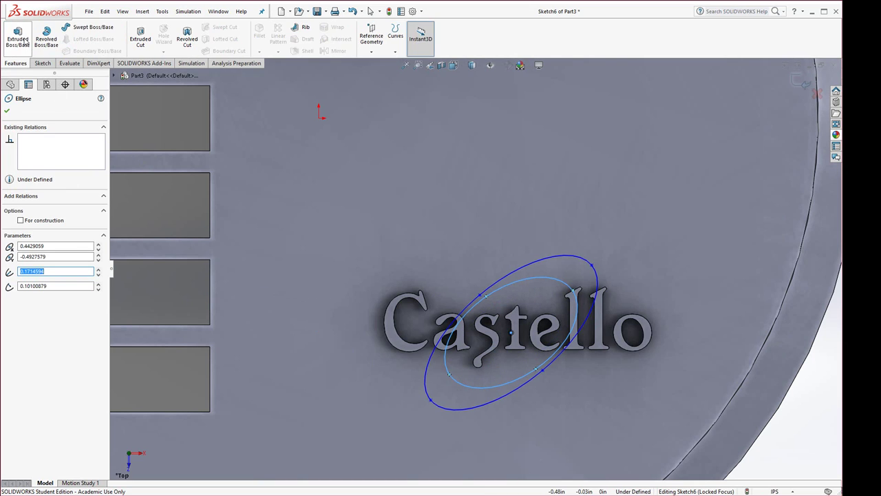
click(18, 34)
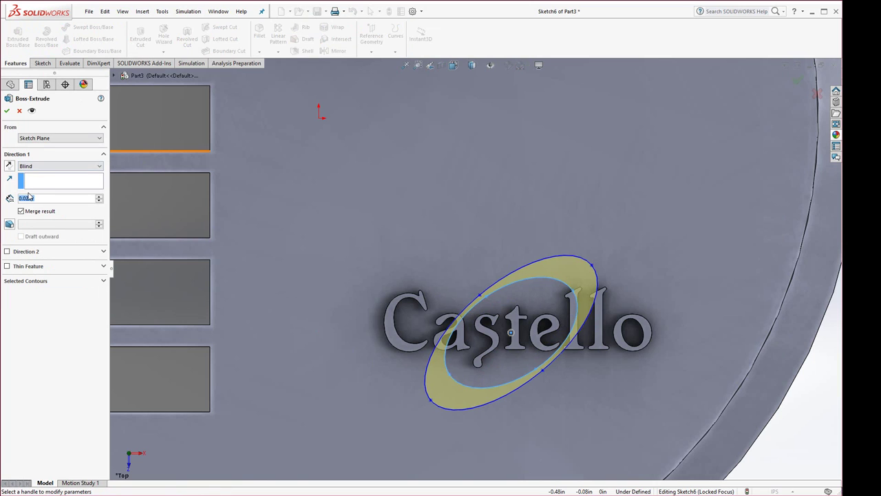
text(0.01)
key(Return)
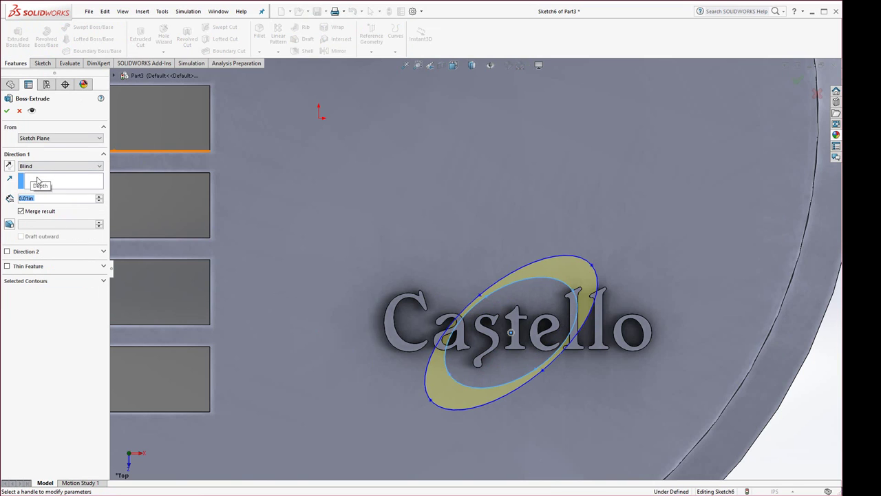
click(7, 110)
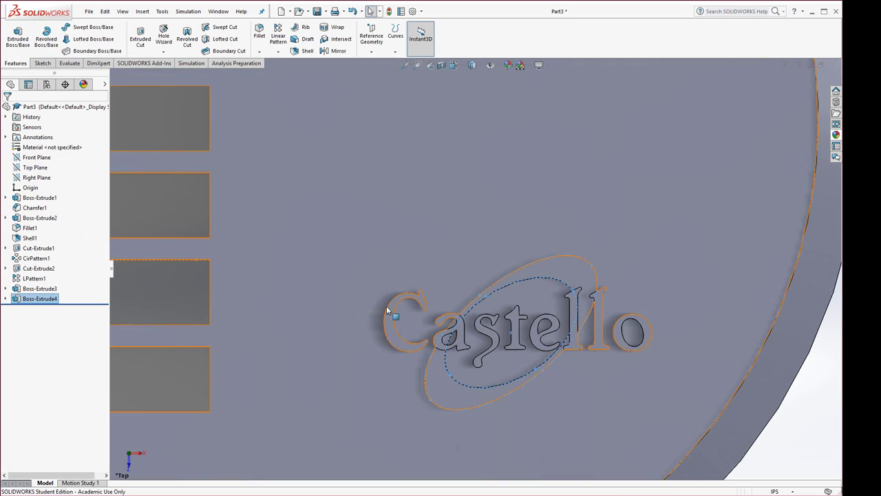
scroll(396, 315, up, 6)
Step: Give the whole Boss-Extrude4 elliptical swoosh ring a green appearance
click(590, 385)
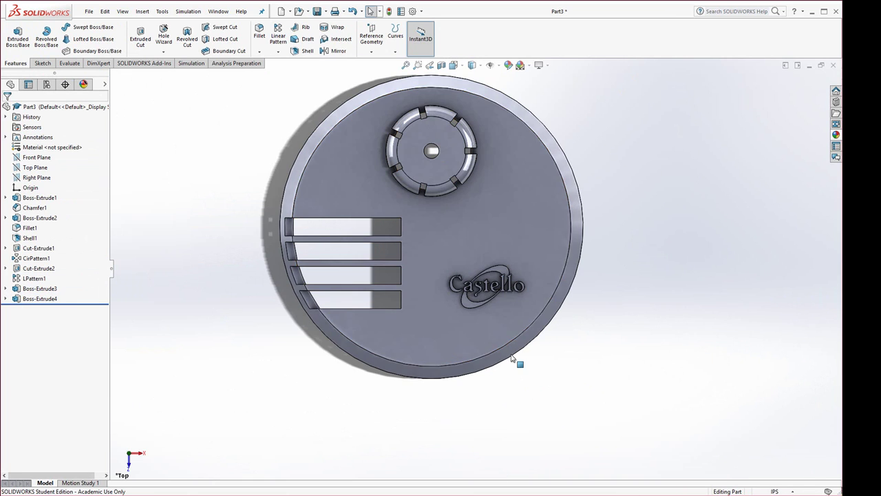
middle_drag(408, 386, 402, 206)
scroll(404, 207, down, 3)
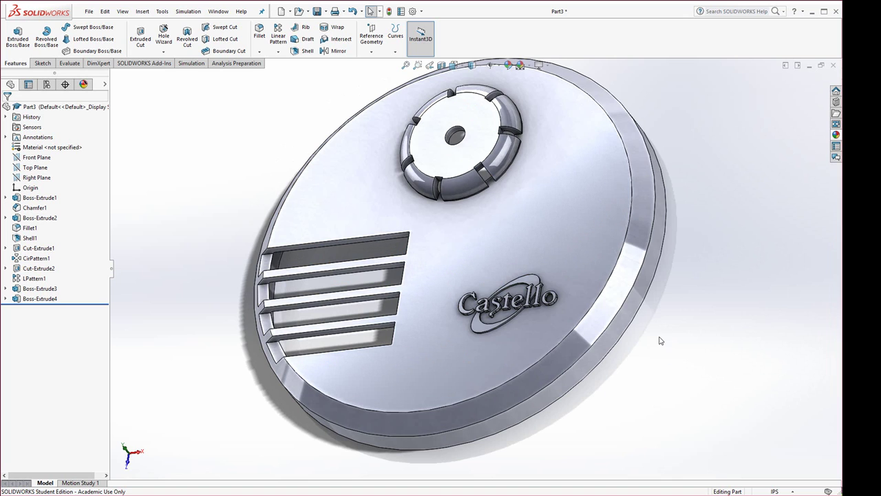
scroll(512, 310, down, 5)
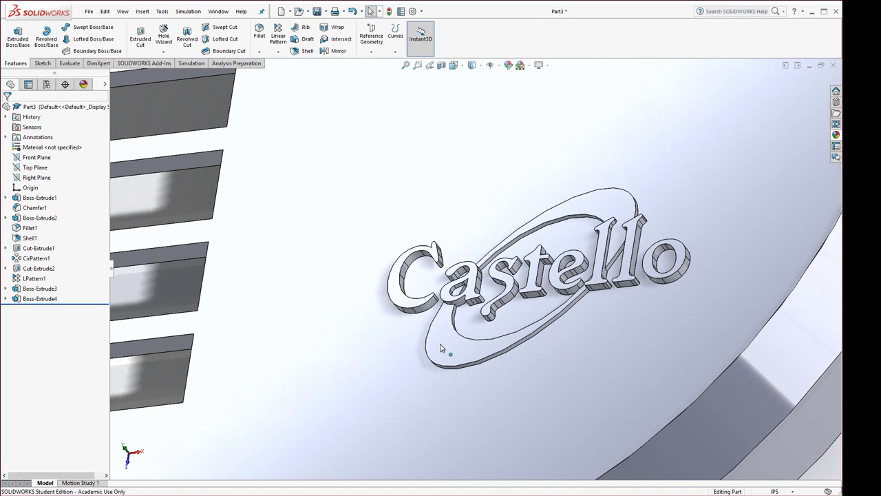
click(442, 347)
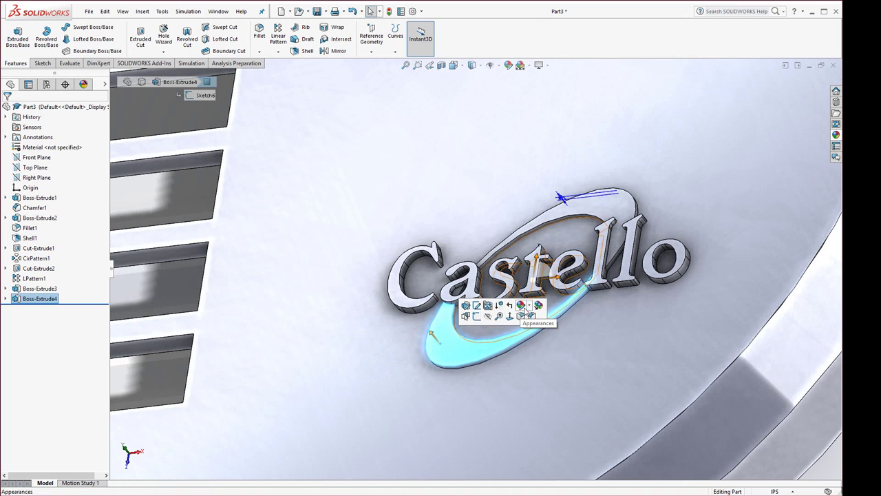
click(531, 308)
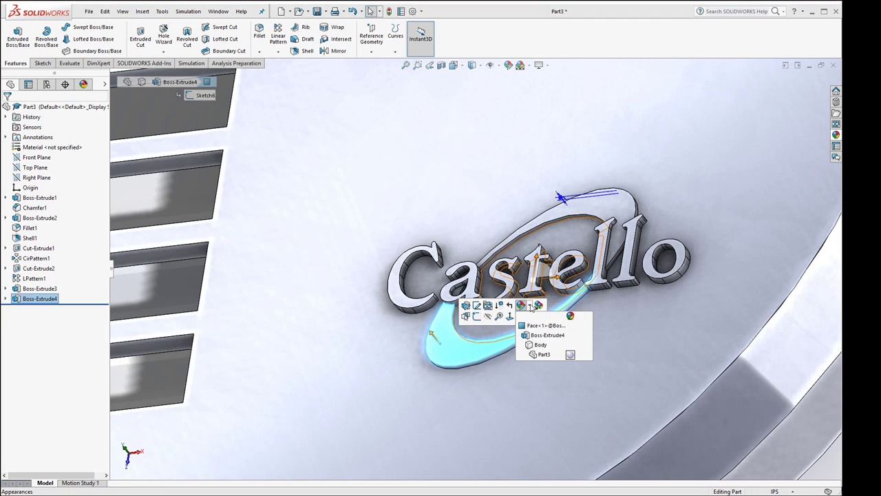
click(544, 337)
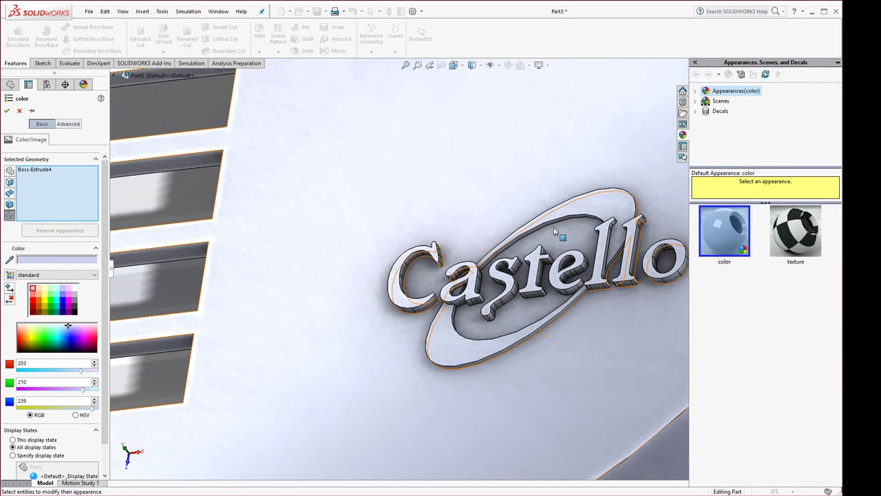
click(52, 309)
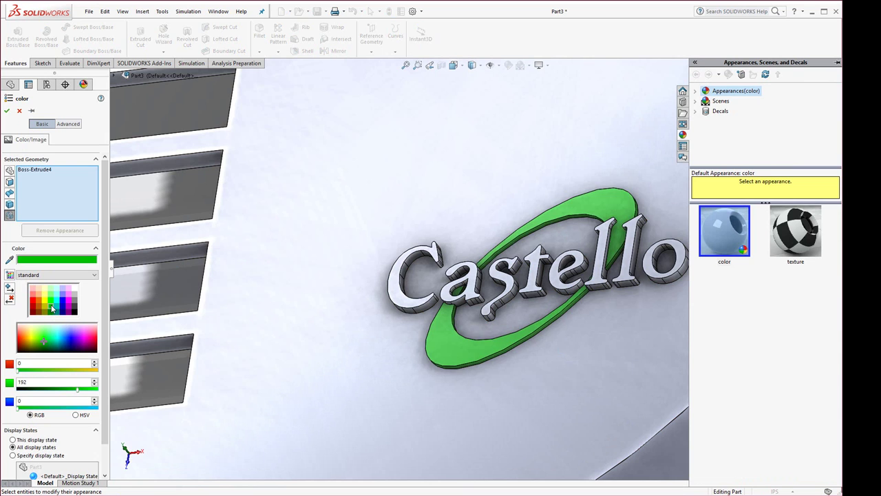
click(7, 112)
scroll(337, 311, up, 8)
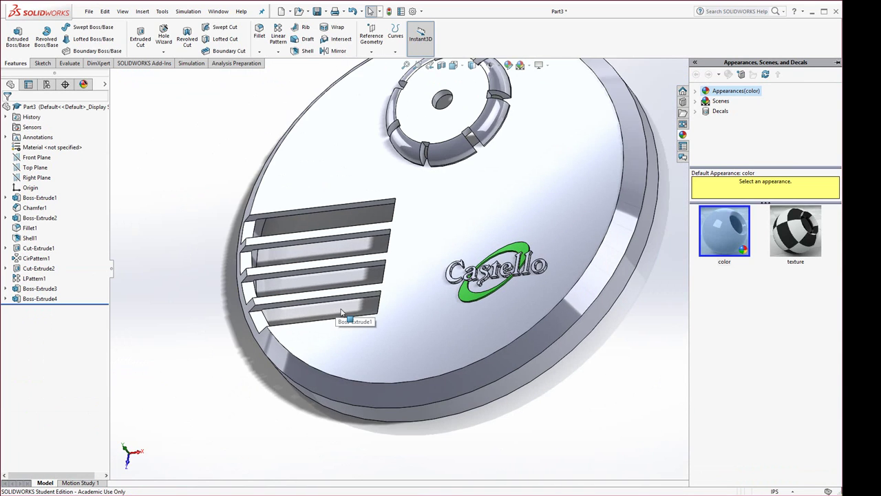
click(269, 360)
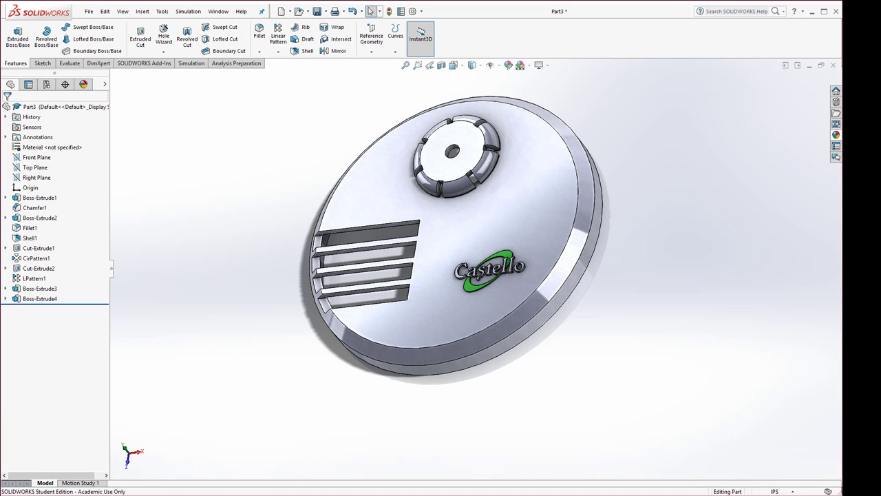
Step: Scroll the reference drawing PDF to Exercise 8 Lofting on page 84
key(alt+Tab)
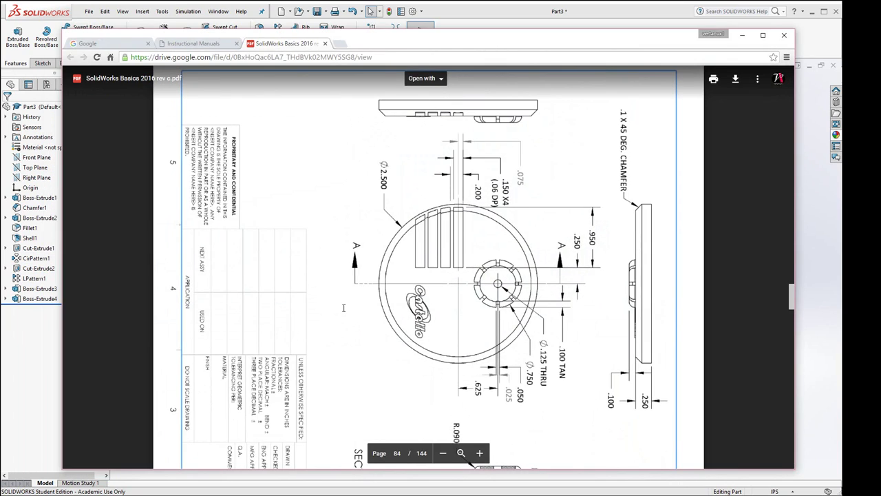
scroll(369, 296, down, 8)
scroll(370, 296, down, 4)
scroll(369, 297, up, 8)
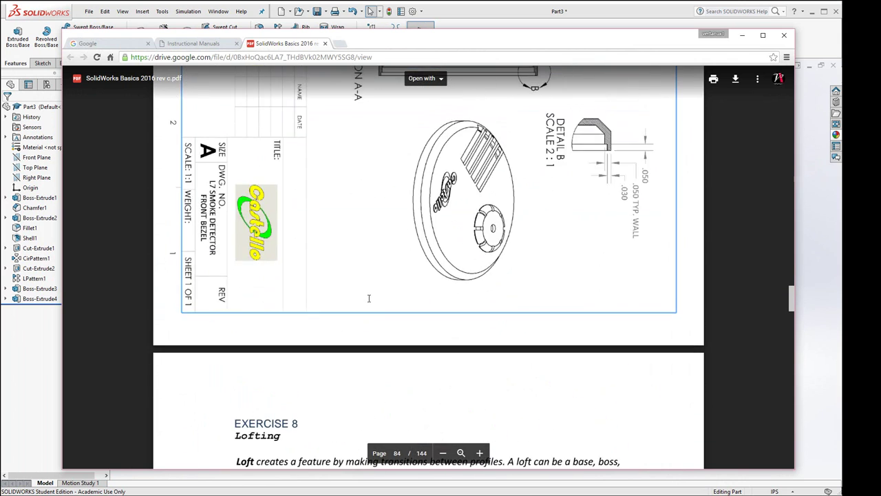